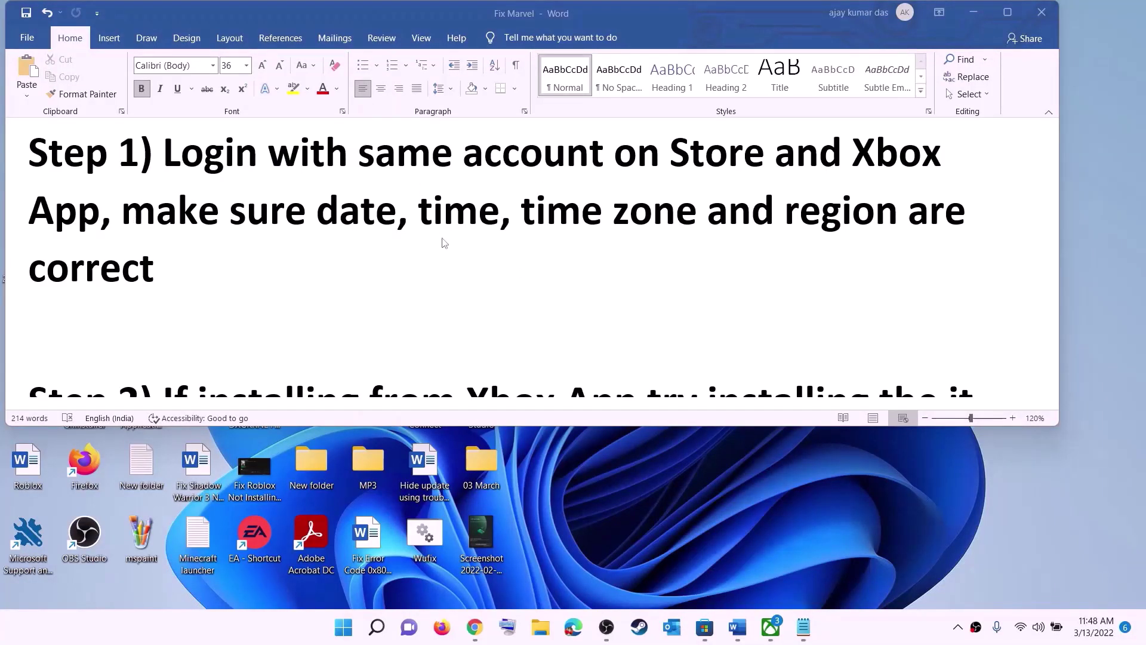
Sign out of Microsoft Store and sign back in with the same account using its PIN.
{"action": "left_click", "coordinate": [705, 627]}
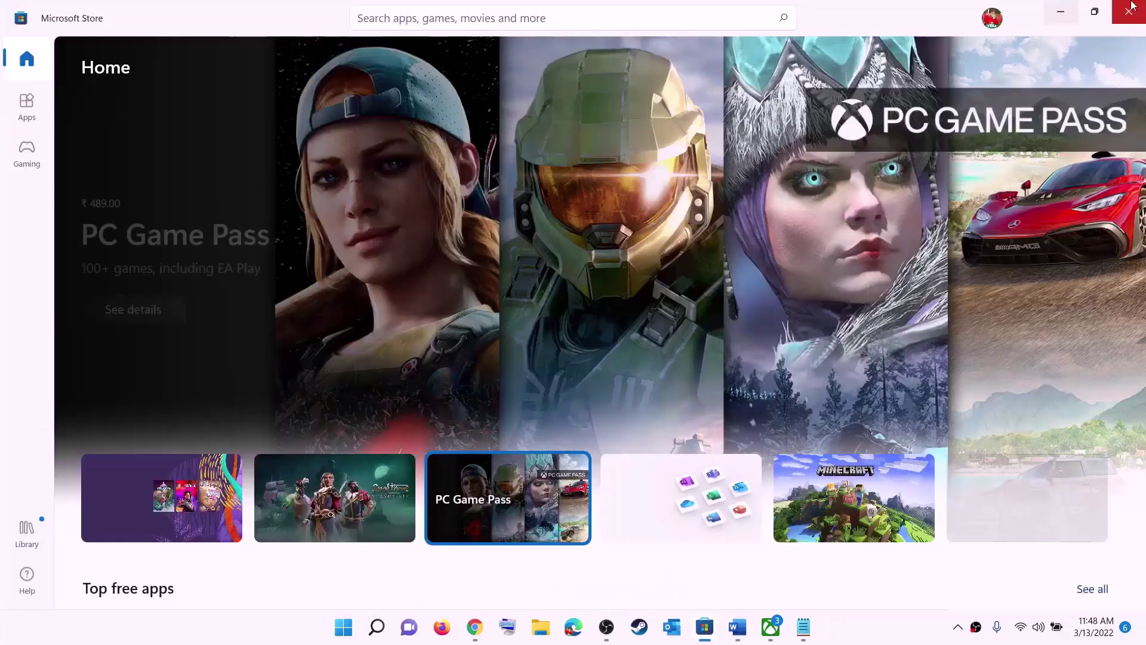
{"action": "left_click", "coordinate": [993, 18]}
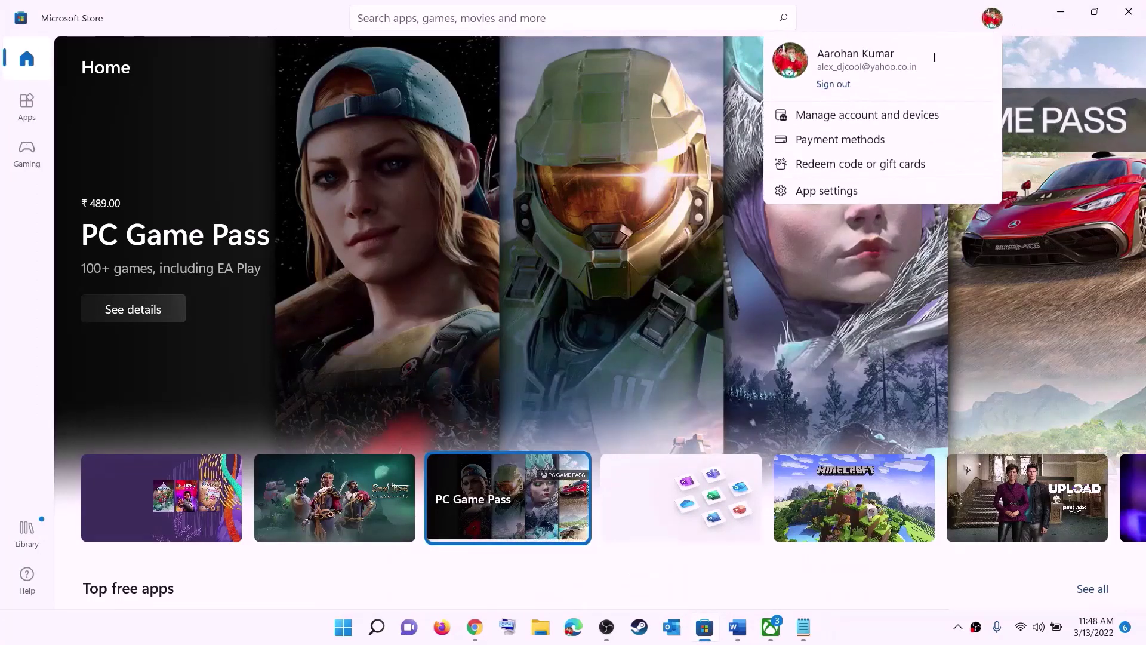
{"action": "left_click", "coordinate": [833, 84]}
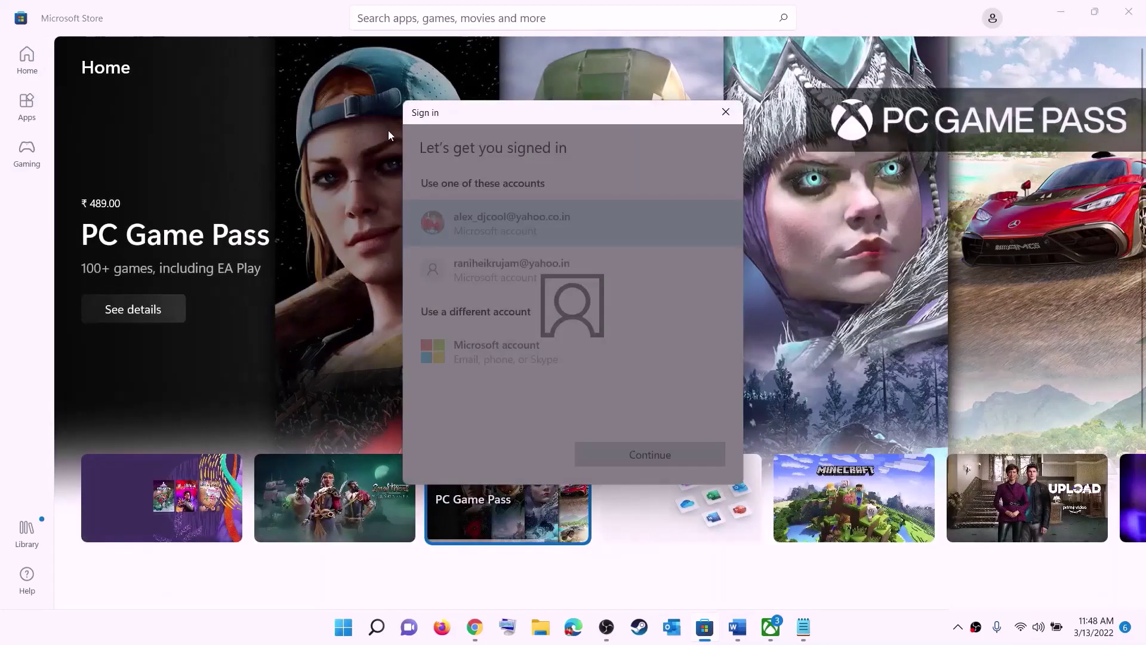
{"action": "left_click", "coordinate": [633, 452]}
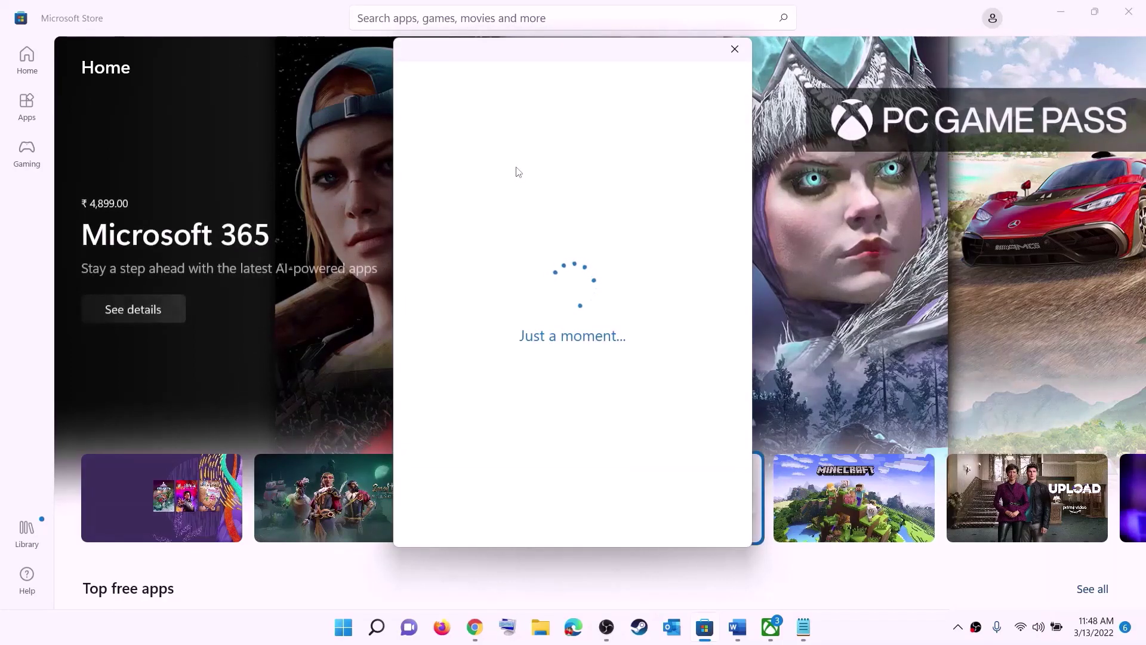
{"action": "type", "text": "1234"}
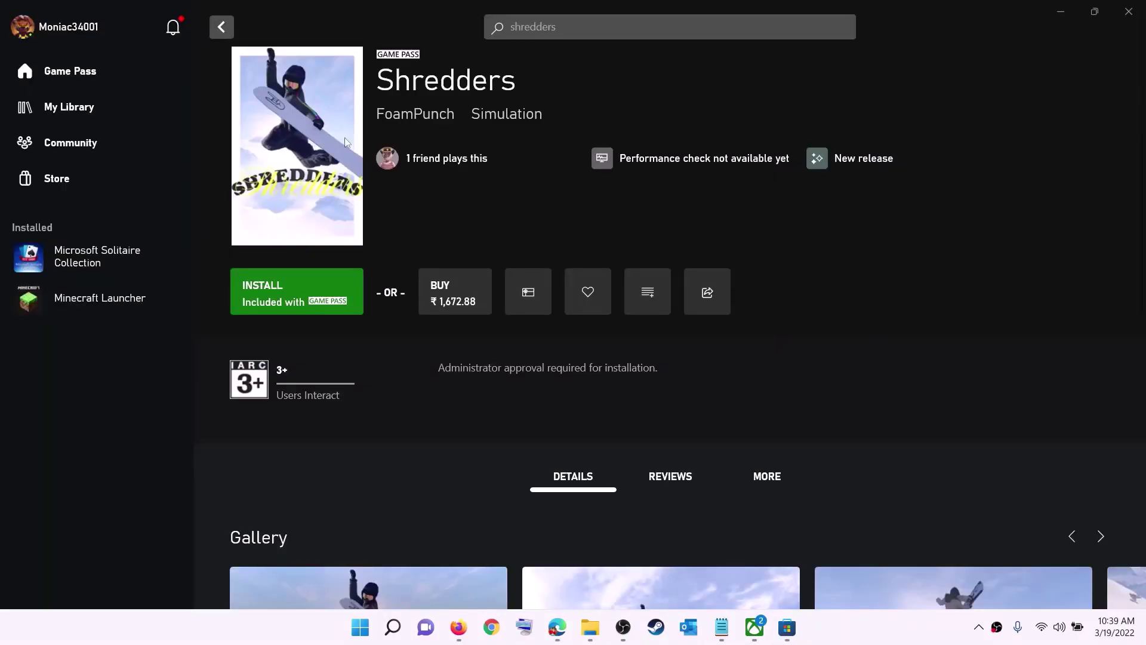
Sign out of the Xbox app from the profile menu and sign back in.
{"action": "left_click", "coordinate": [69, 32]}
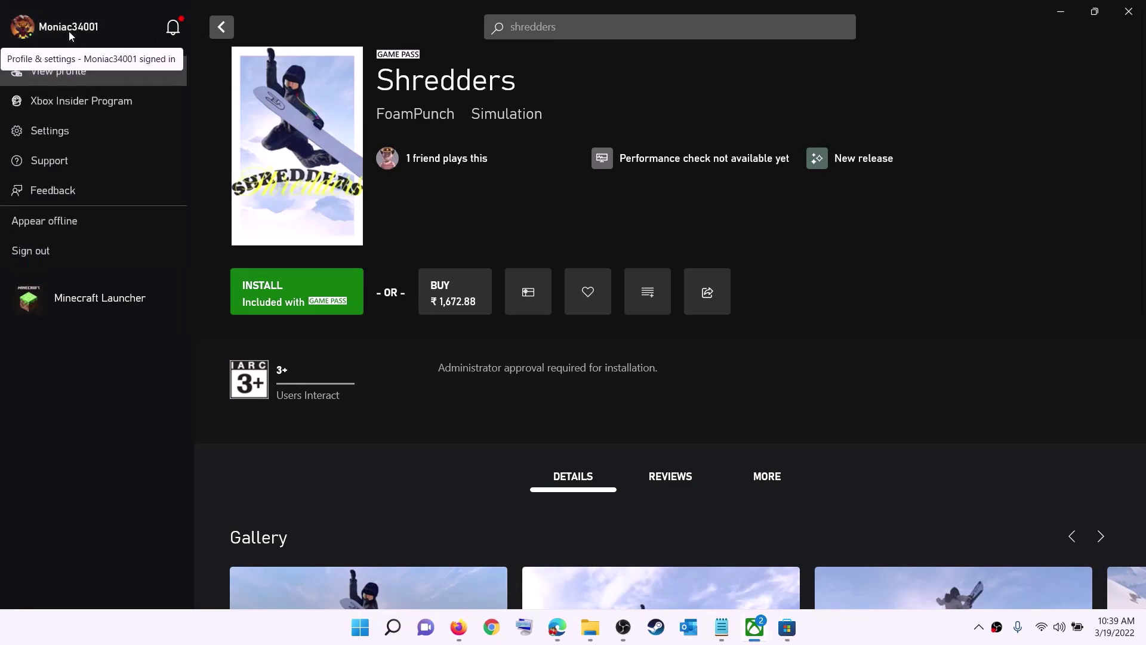
{"action": "left_click", "coordinate": [63, 253]}
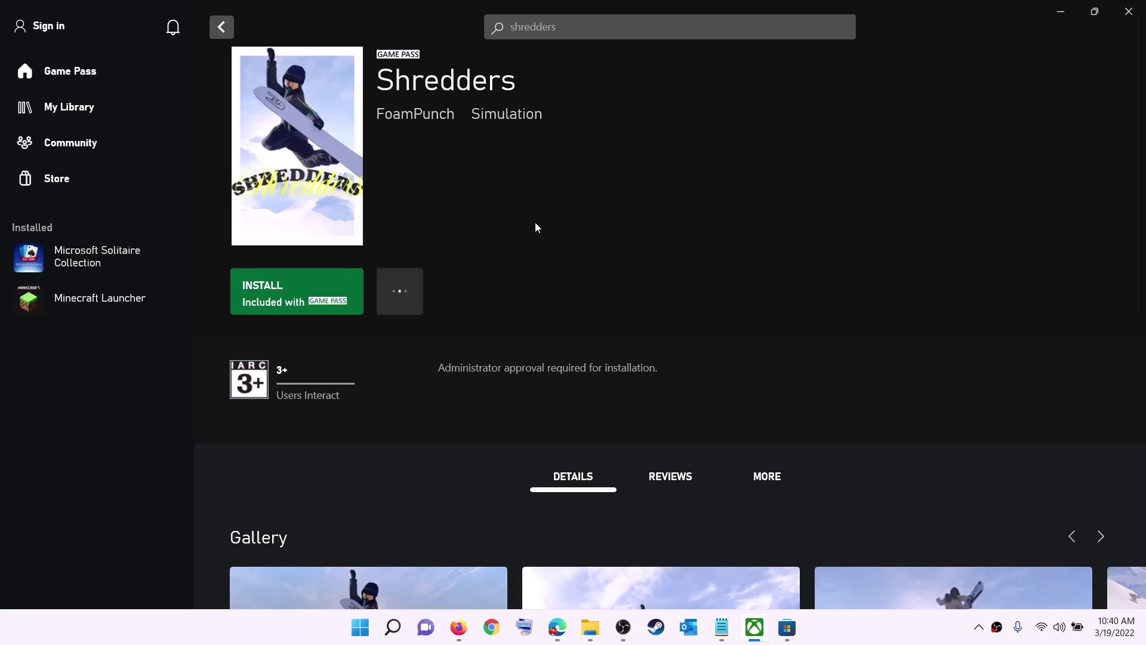
{"action": "left_click", "coordinate": [53, 27]}
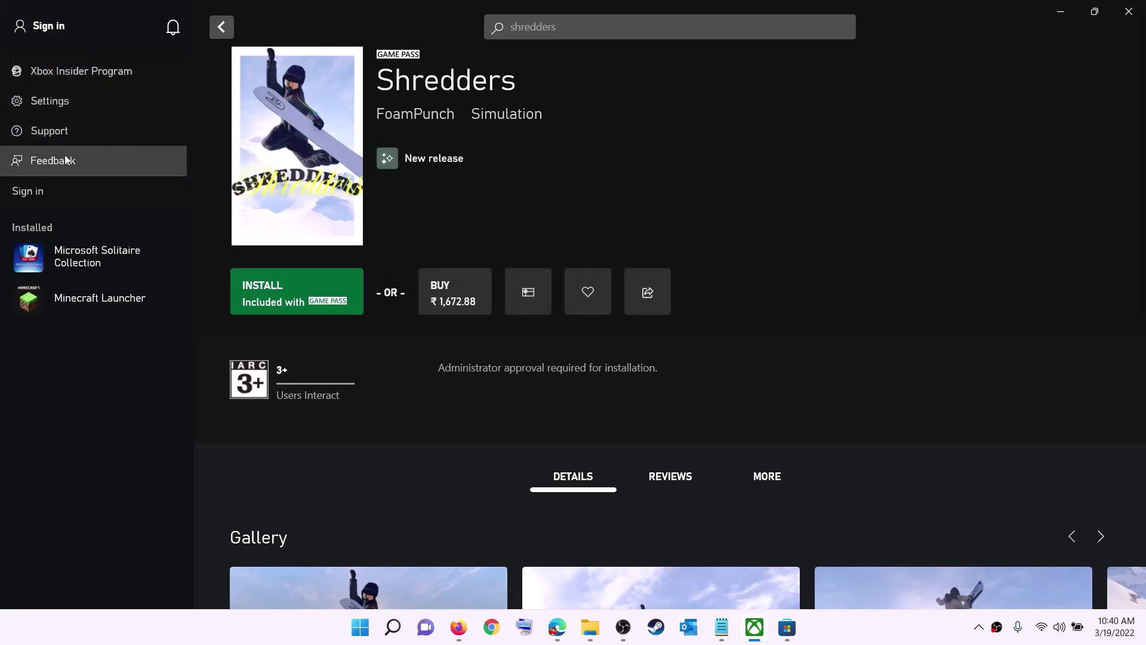
{"action": "left_click", "coordinate": [41, 191]}
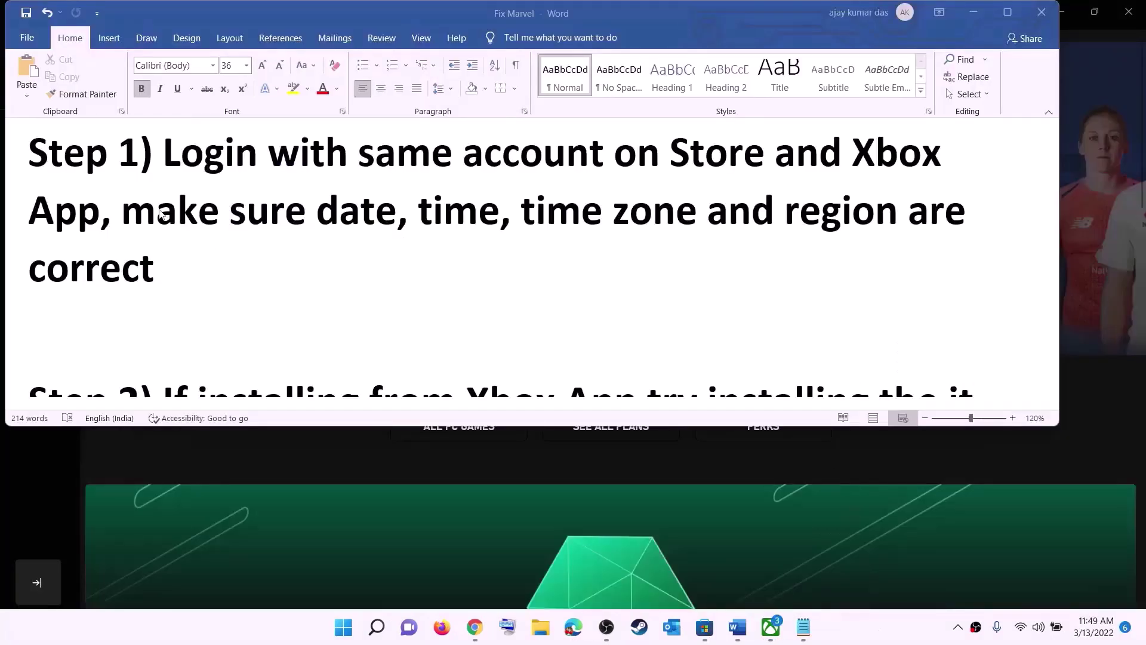
Keep the Chennai UTC+05:30 time zone and sync the clock with time.windows.com.
{"action": "left_click_drag", "start_coordinate": [195, 212], "coordinate": [872, 246]}
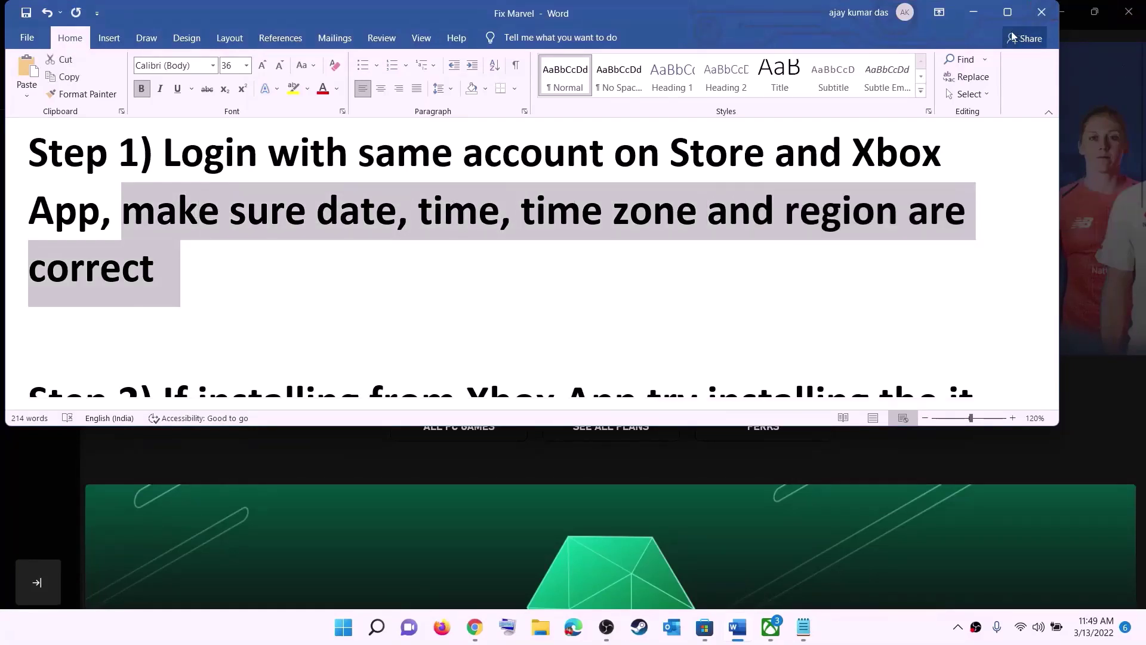
{"action": "left_click", "coordinate": [974, 12]}
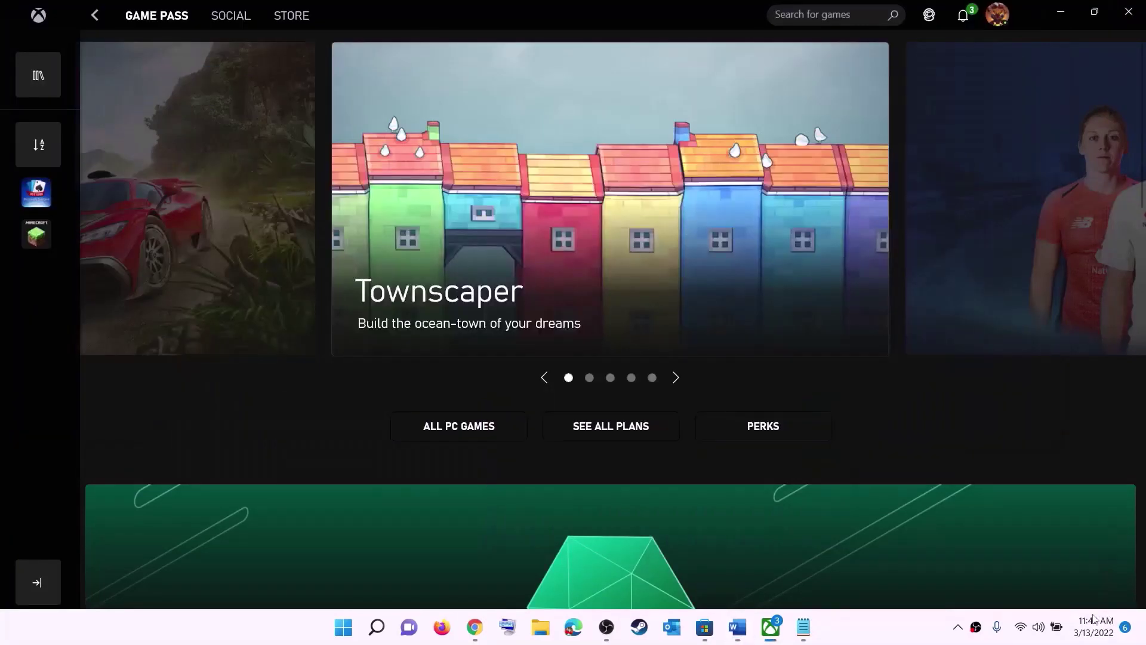
{"action": "right_click", "coordinate": [1090, 634]}
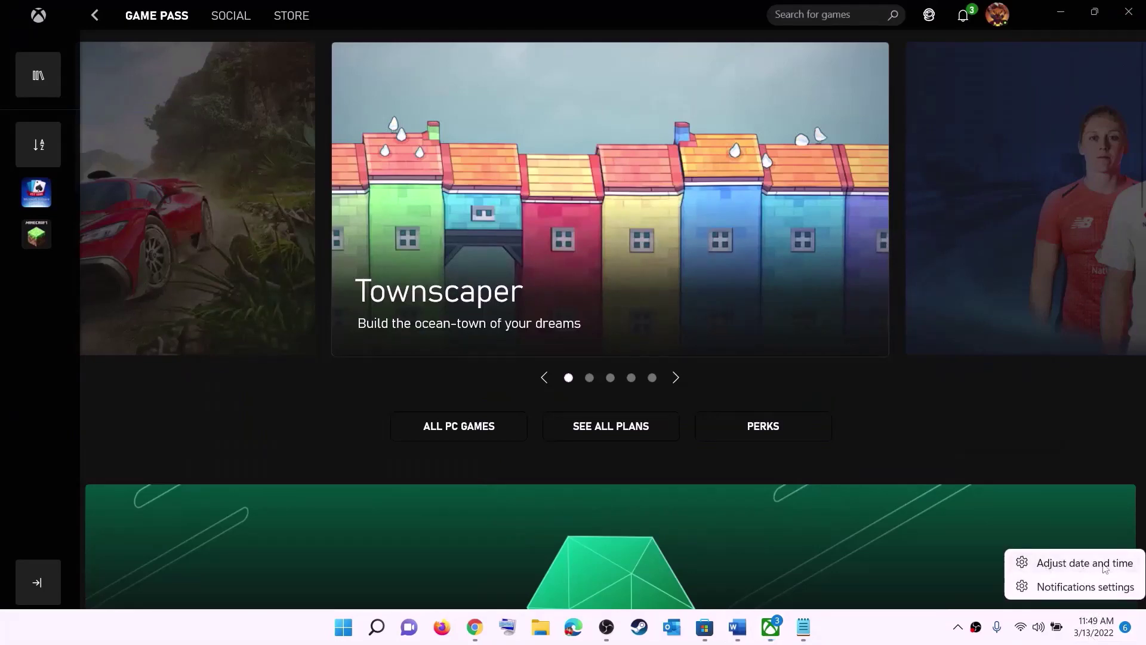
{"action": "left_click", "coordinate": [1105, 563]}
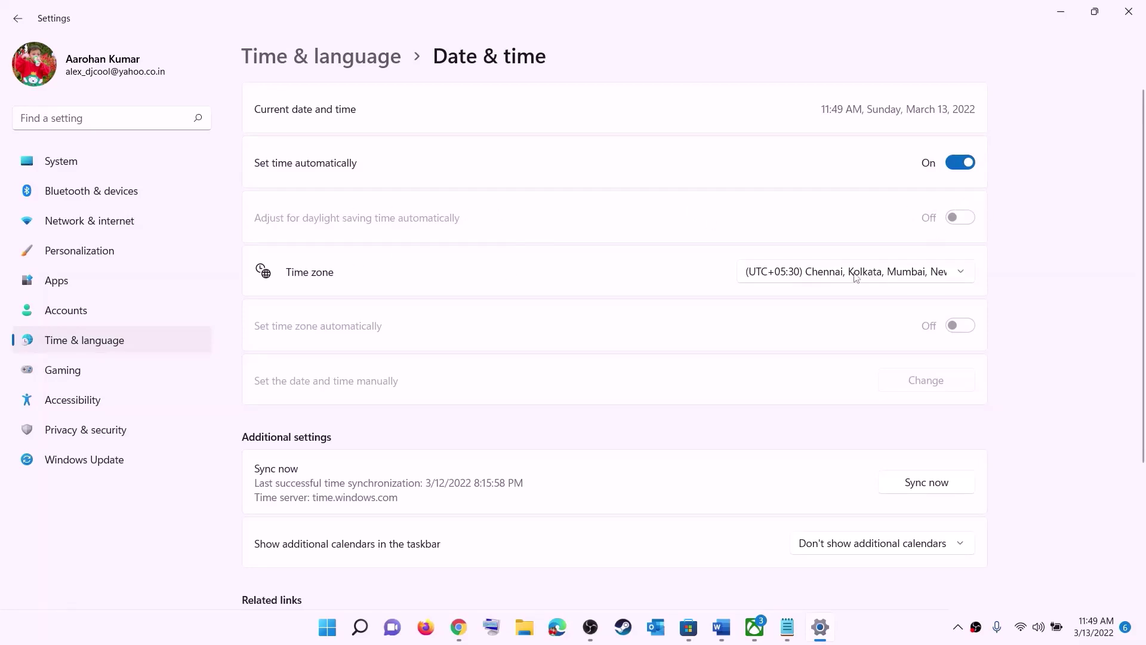
{"action": "left_click", "coordinate": [857, 277]}
{"action": "left_click", "coordinate": [873, 280]}
{"action": "left_click", "coordinate": [935, 487]}
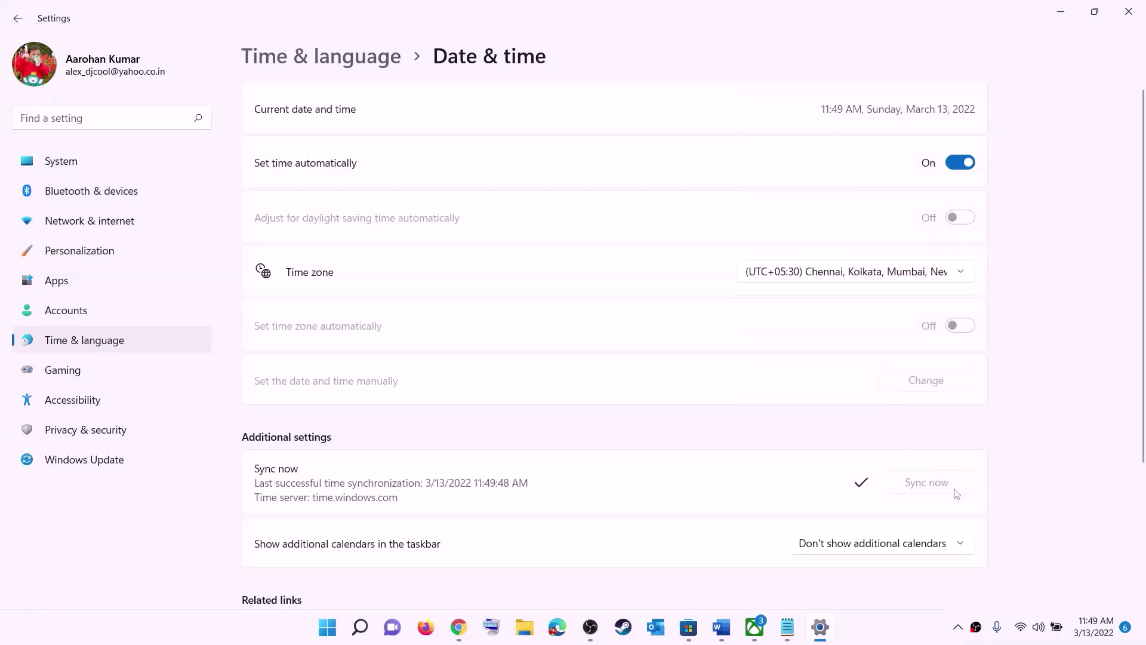
Confirm India as the country or region under Language & region and close Settings.
{"action": "left_click", "coordinate": [85, 341]}
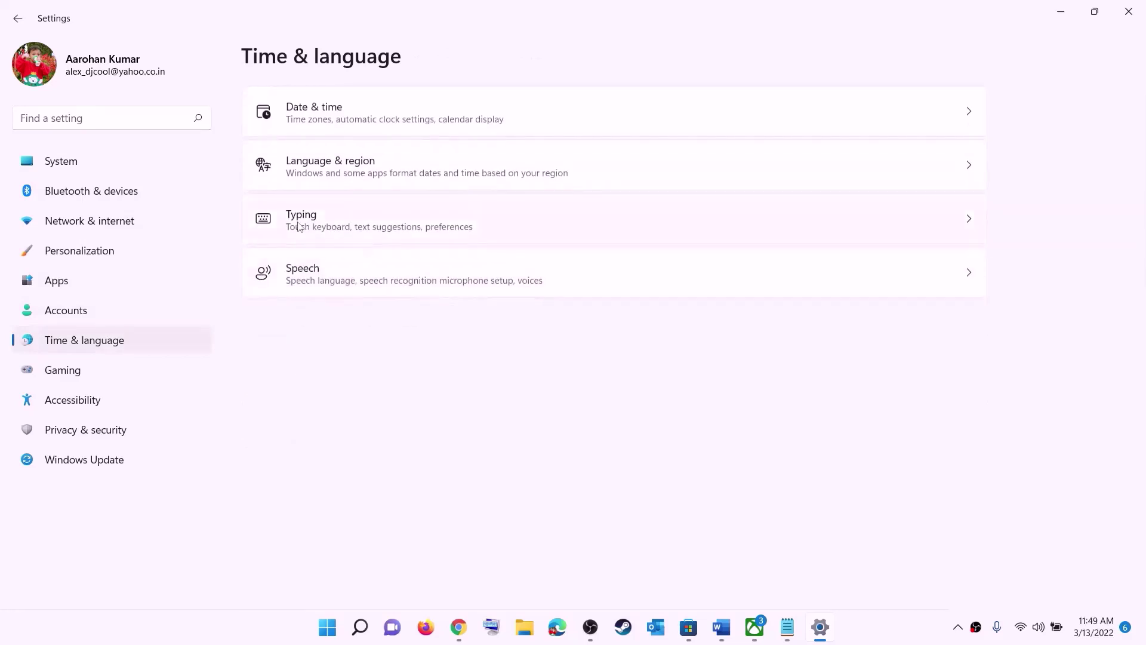
{"action": "left_click", "coordinate": [325, 179]}
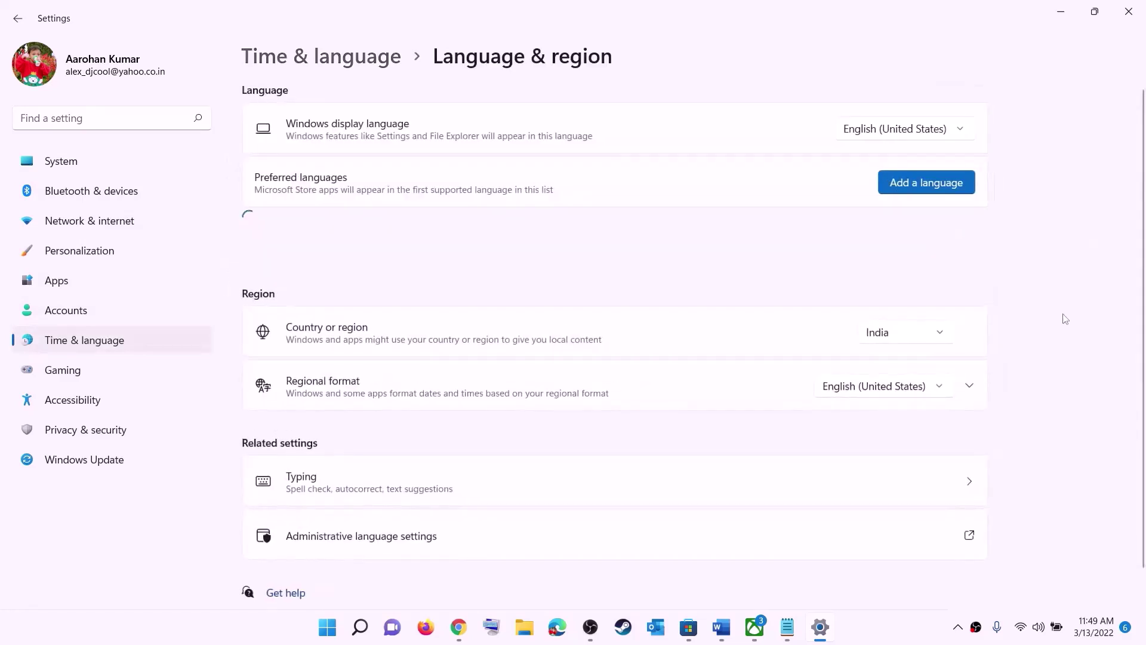
{"action": "left_click", "coordinate": [929, 338]}
{"action": "left_click", "coordinate": [1103, 224]}
{"action": "left_click", "coordinate": [1128, 11]}
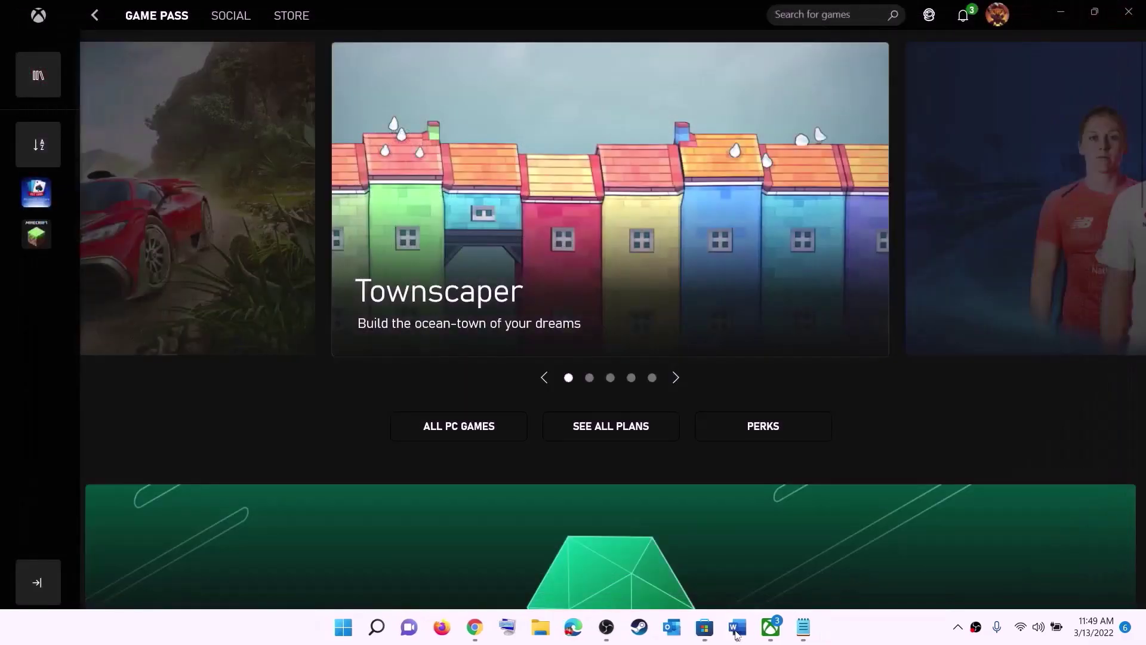
Highlight the Xbox App and install-from-Store-library wording of Step 2 in the Word guide.
{"action": "left_click", "coordinate": [736, 627]}
{"action": "scroll", "coordinate": [239, 263], "scroll_direction": "down", "scroll_amount": 2}
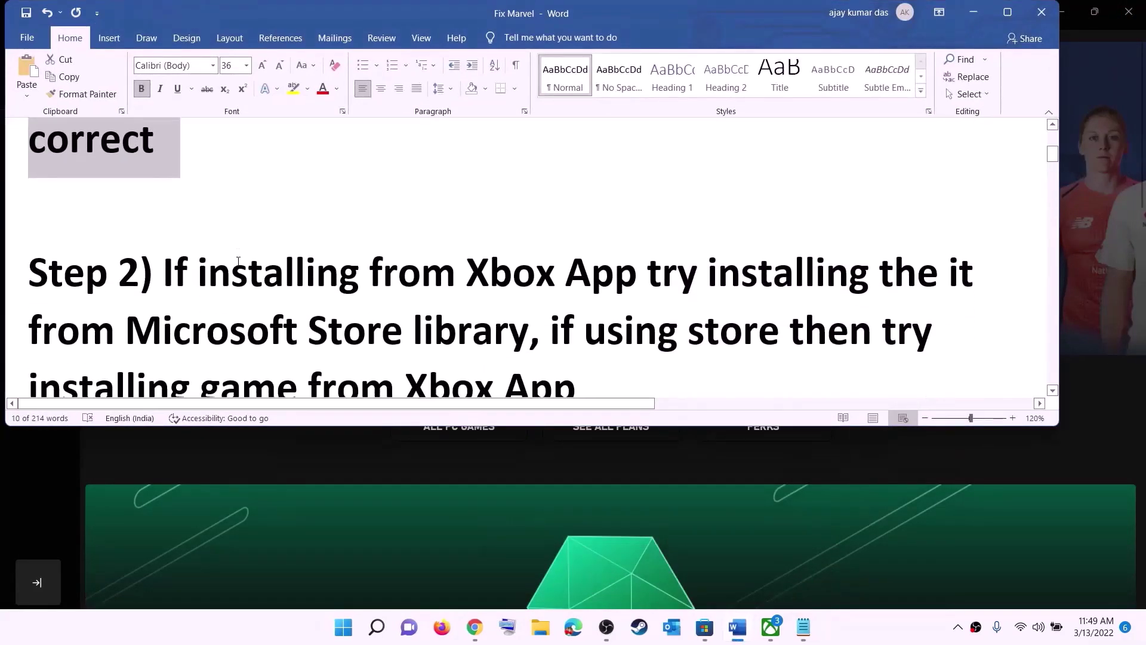
{"action": "scroll", "coordinate": [238, 261], "scroll_direction": "down", "scroll_amount": 1}
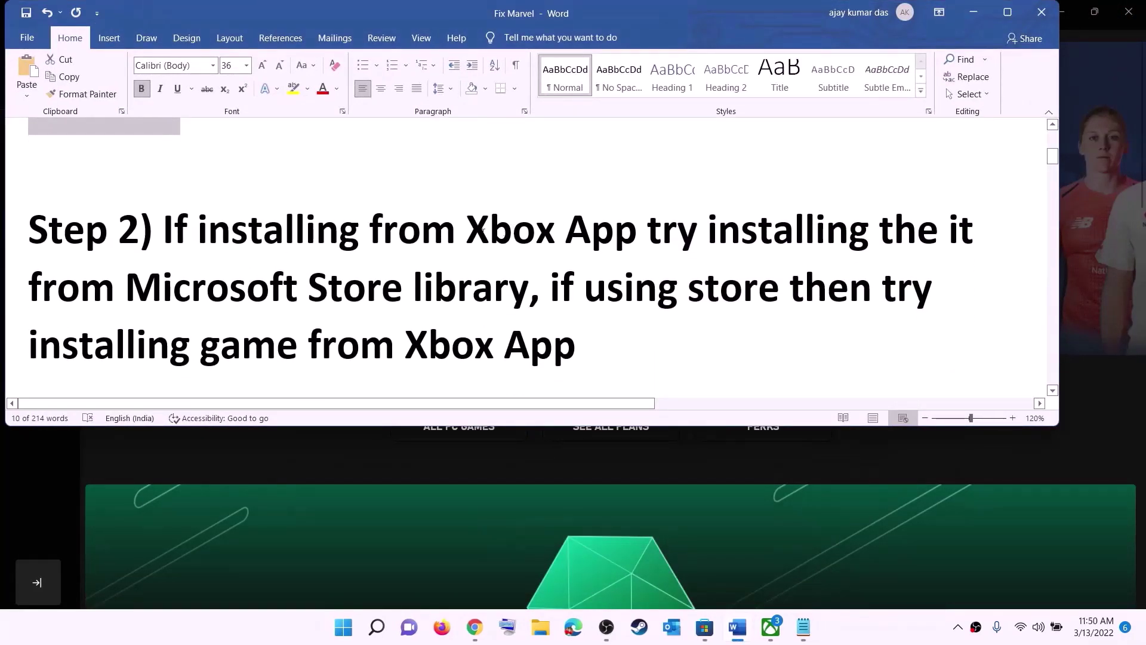
{"action": "left_click_drag", "start_coordinate": [470, 229], "coordinate": [528, 287]}
{"action": "left_click", "coordinate": [697, 229]}
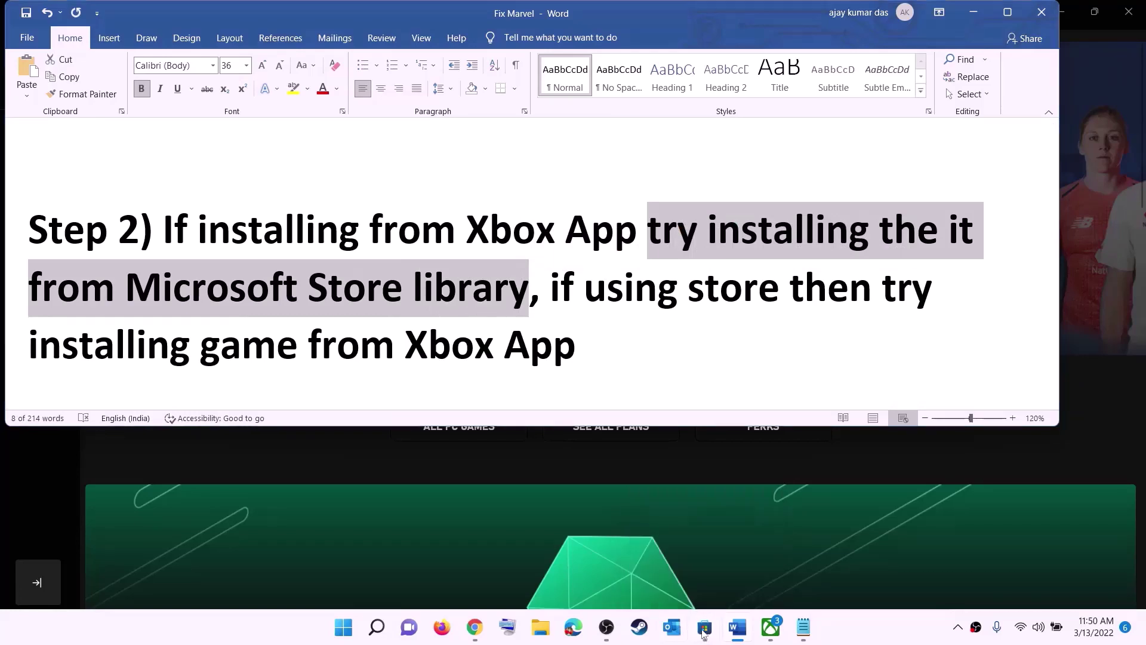
Browse the Microsoft Store Library's 33 updates and downloads for the game.
{"action": "left_click", "coordinate": [703, 633]}
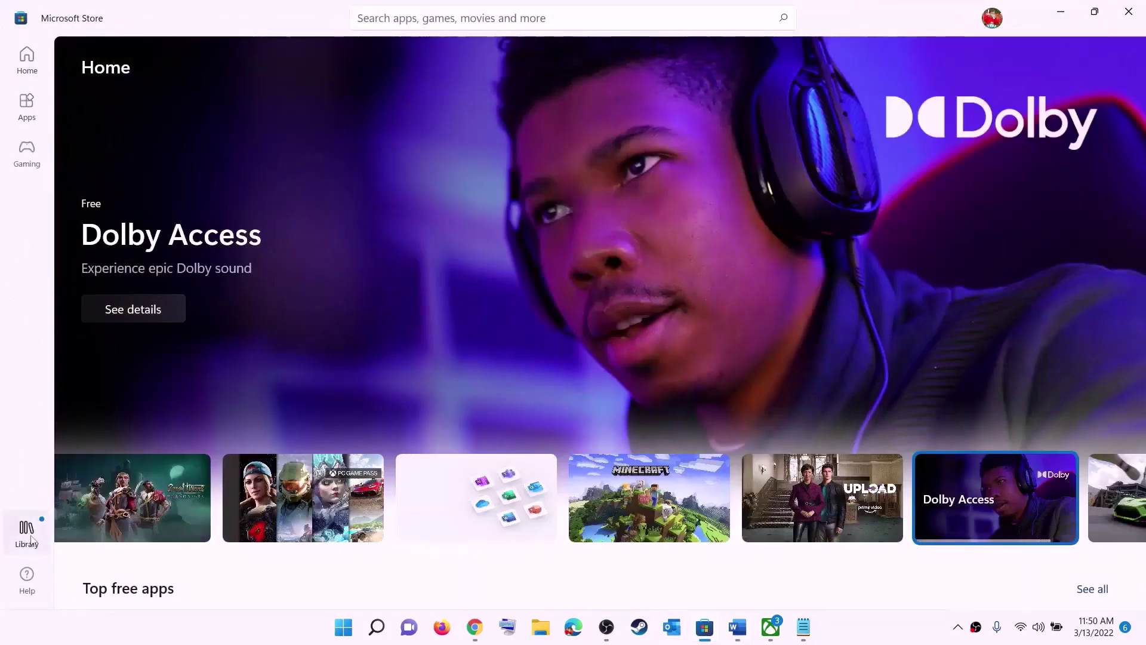
{"action": "left_click", "coordinate": [27, 533]}
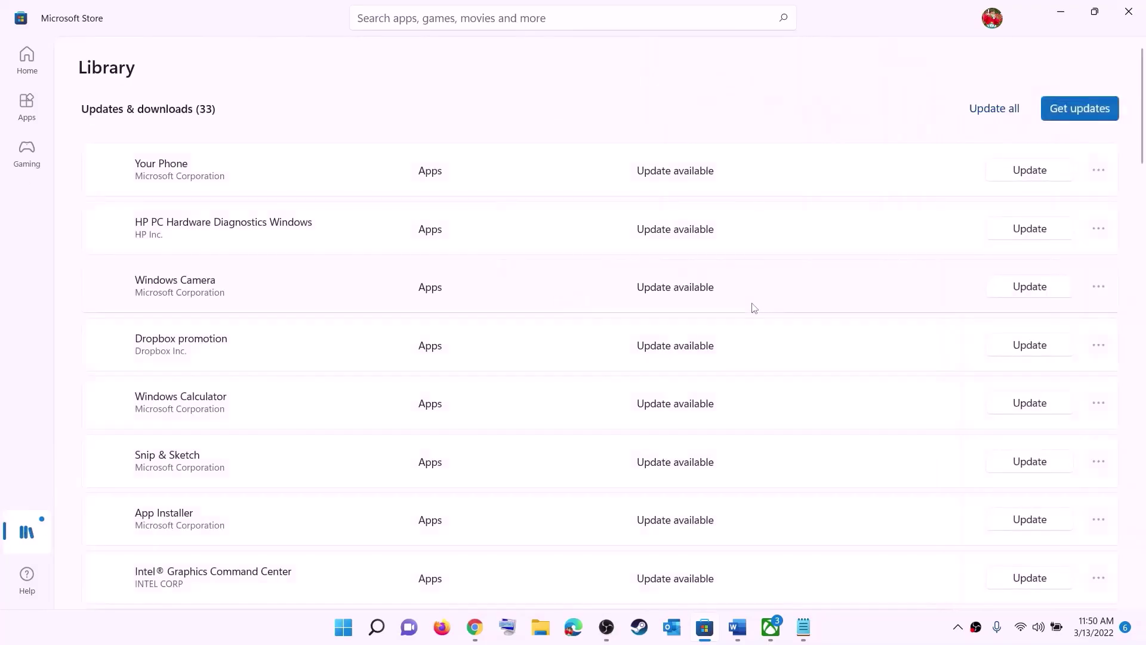
{"action": "scroll", "coordinate": [785, 376], "scroll_direction": "down", "scroll_amount": 1}
{"action": "scroll", "coordinate": [686, 424], "scroll_direction": "down", "scroll_amount": 6}
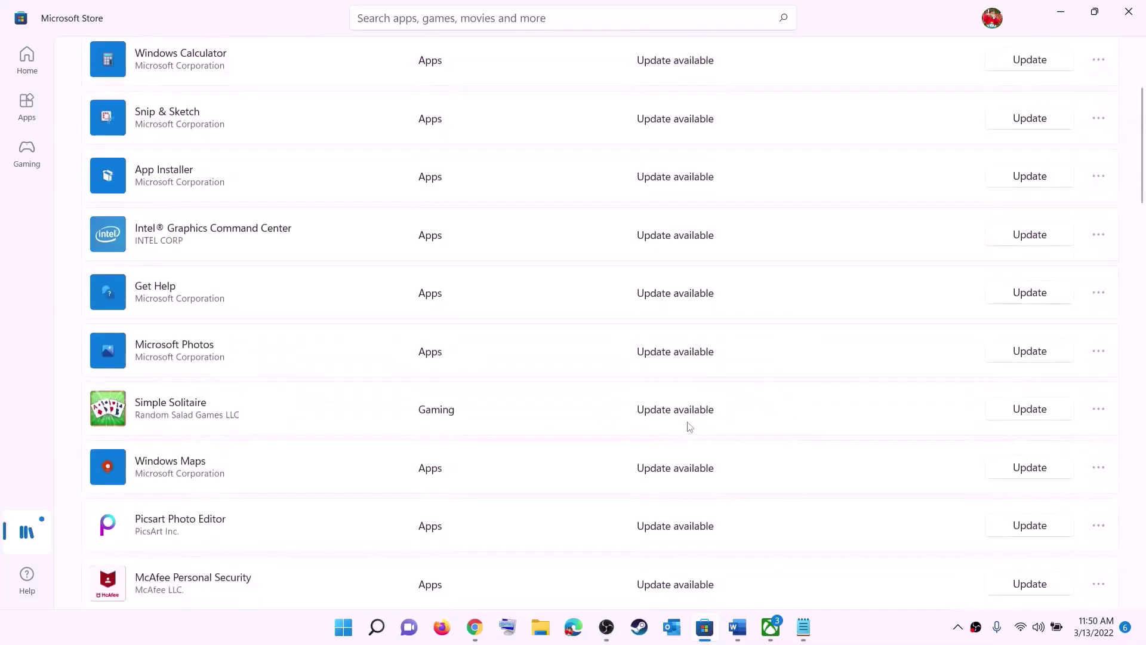
{"action": "scroll", "coordinate": [686, 424], "scroll_direction": "up", "scroll_amount": 6}
{"action": "scroll", "coordinate": [693, 409], "scroll_direction": "down", "scroll_amount": 15}
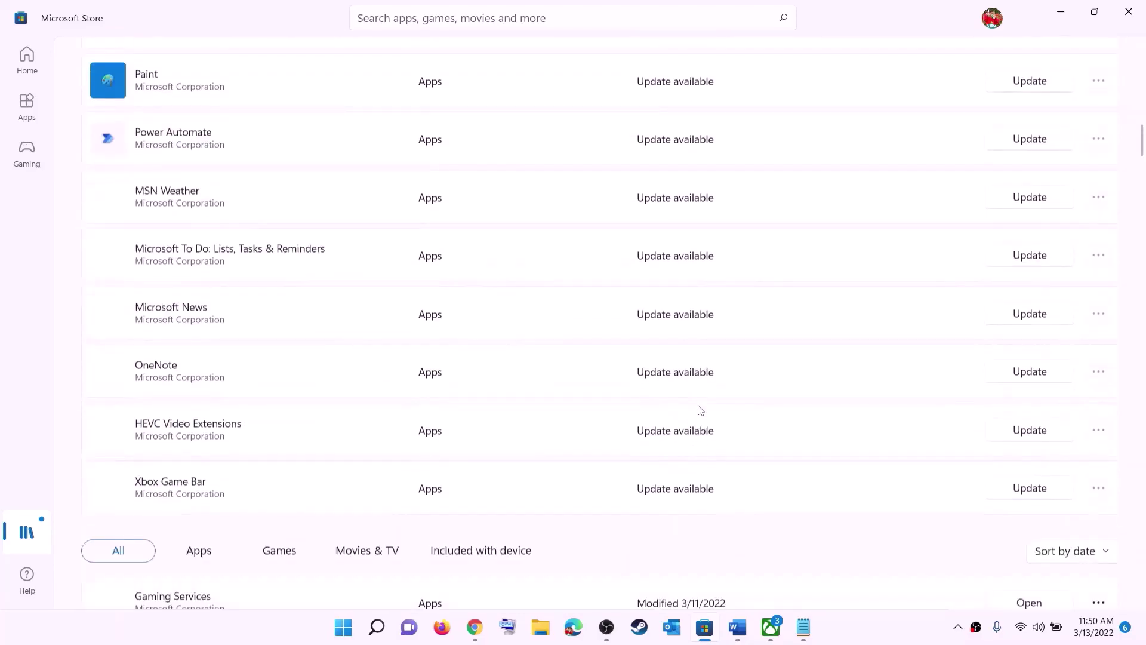
{"action": "scroll", "coordinate": [742, 381], "scroll_direction": "up", "scroll_amount": 15}
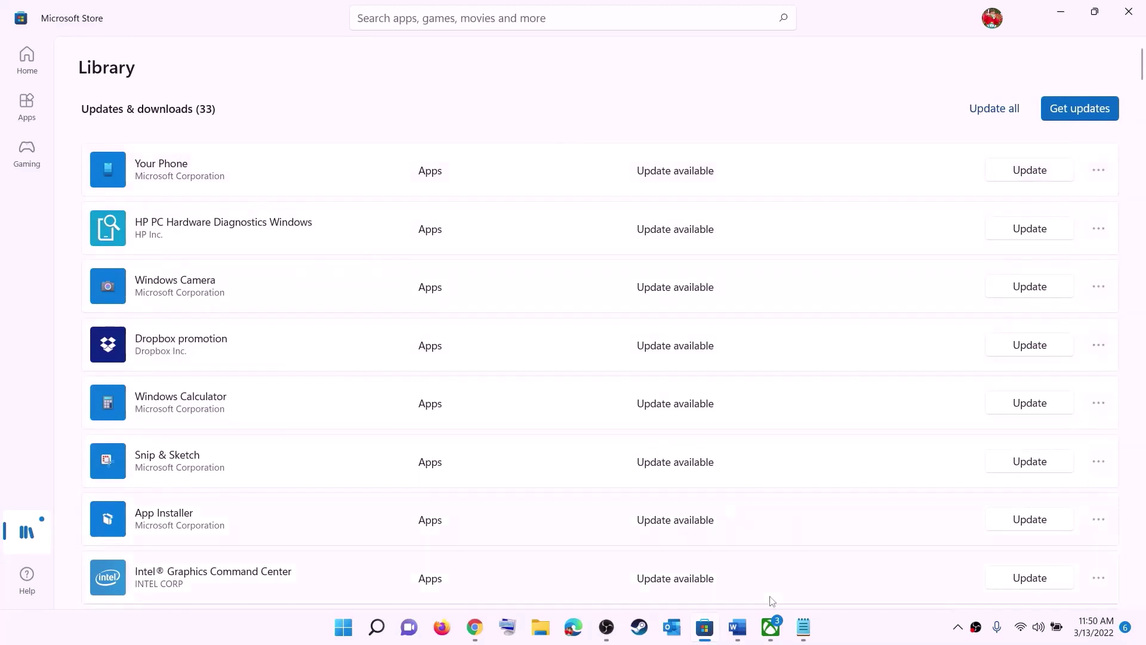
{"action": "left_click", "coordinate": [738, 627]}
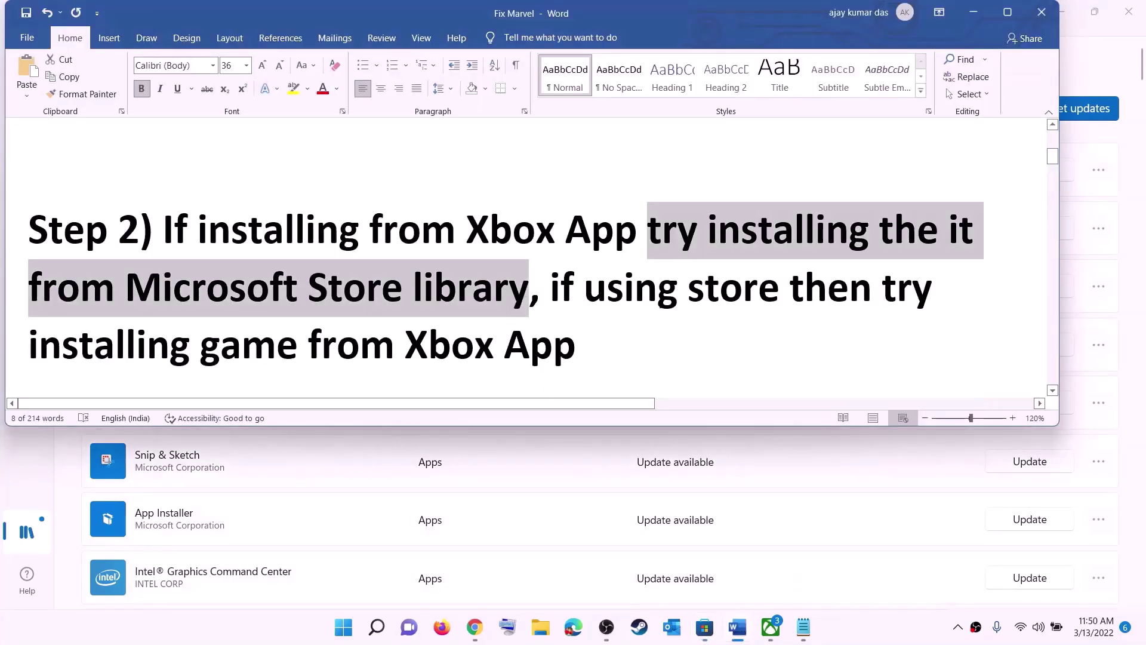
Highlight 'using store' and 'installing game from Xbox App' in Step 2, then check Xbox search.
{"action": "left_click", "coordinate": [584, 284]}
{"action": "left_click_drag", "start_coordinate": [583, 284], "coordinate": [789, 287]}
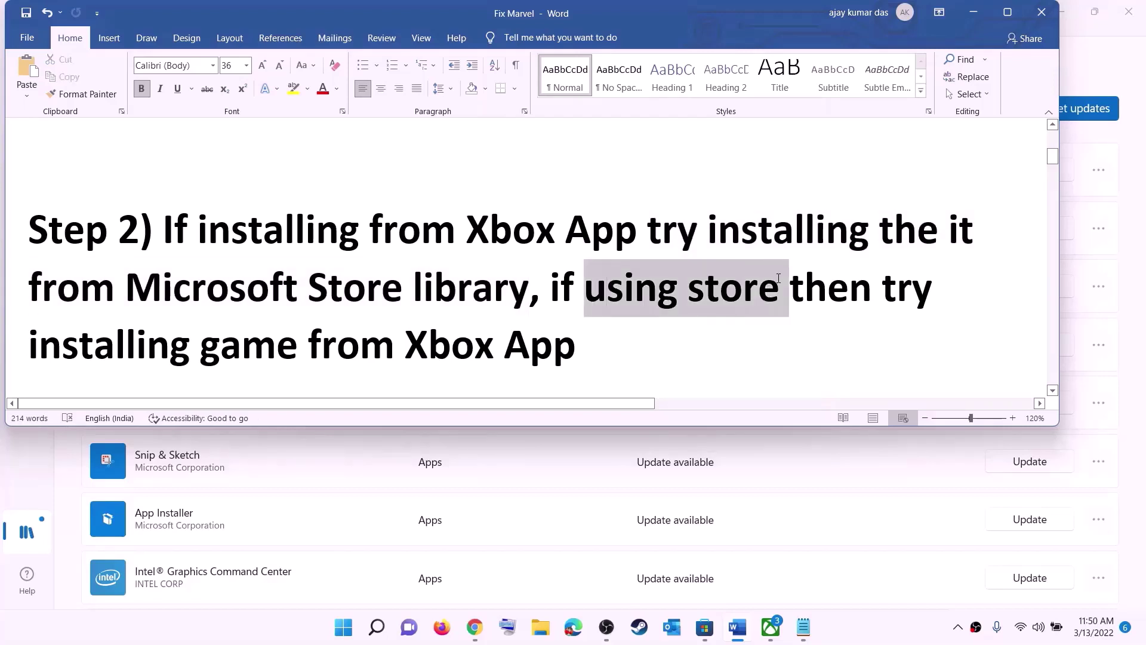
{"action": "left_click_drag", "start_coordinate": [178, 332], "coordinate": [594, 349]}
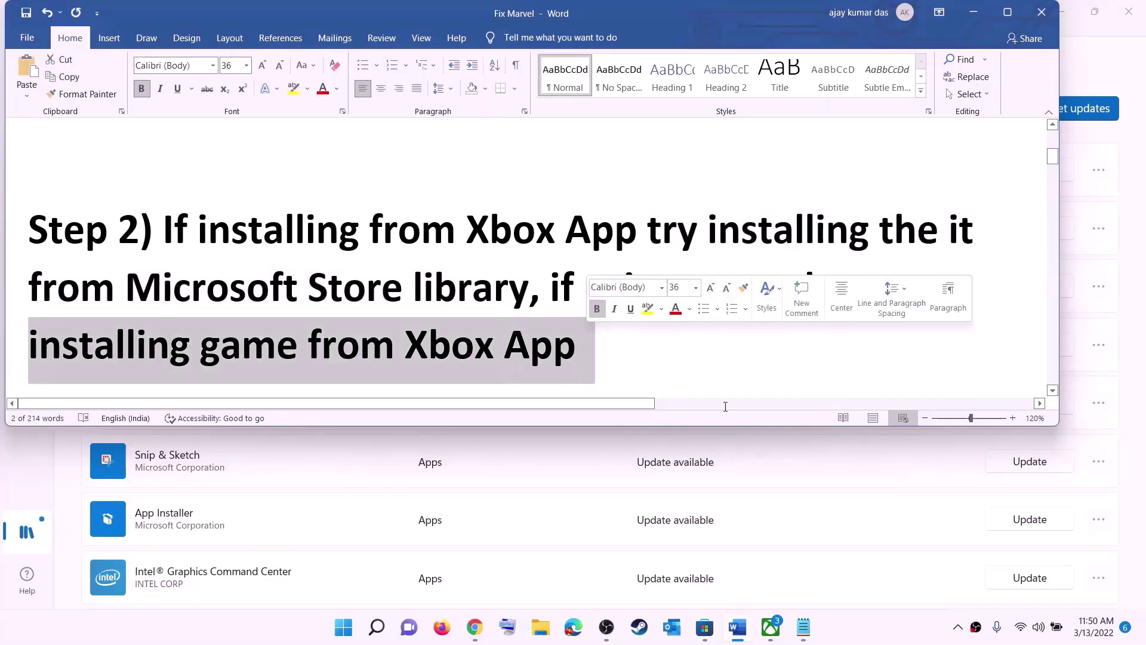
{"action": "left_click", "coordinate": [771, 628]}
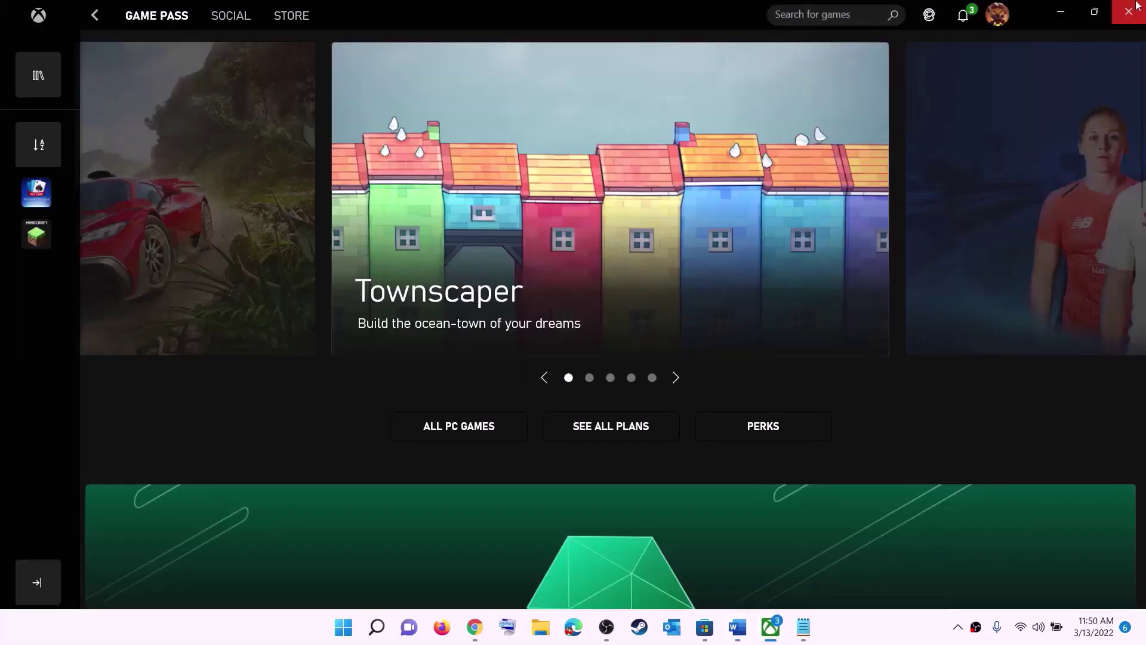
{"action": "left_click", "coordinate": [804, 13]}
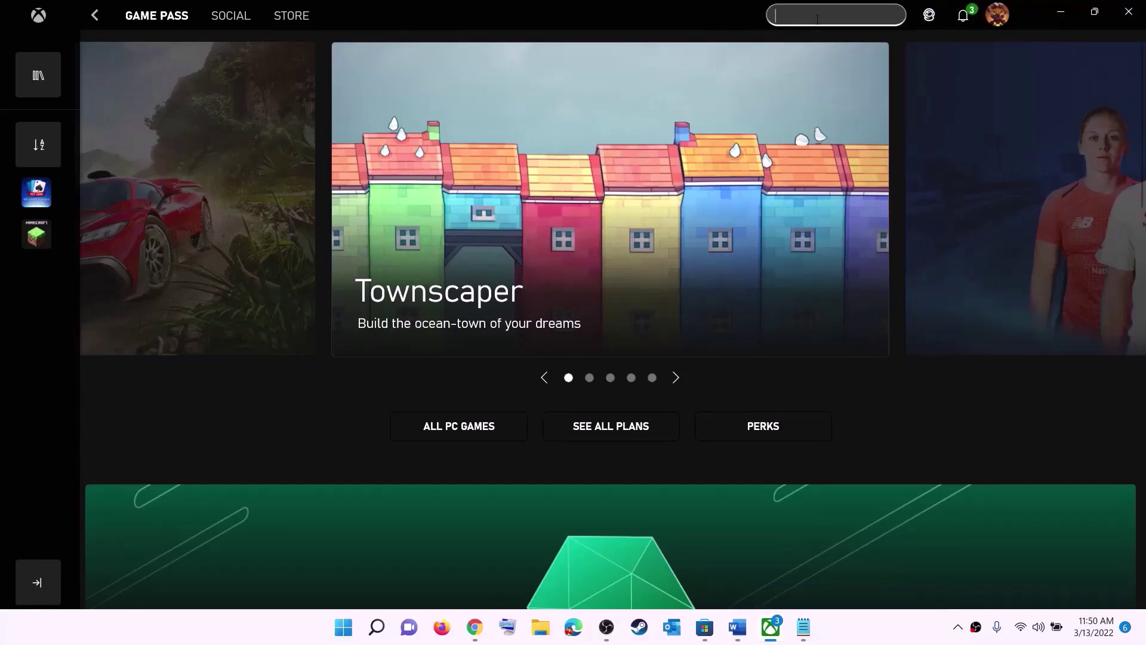
Copy the Step 3 Get-AppxPackage PowerShell command paragraph from the guide.
{"action": "key", "text": "alt+Tab"}
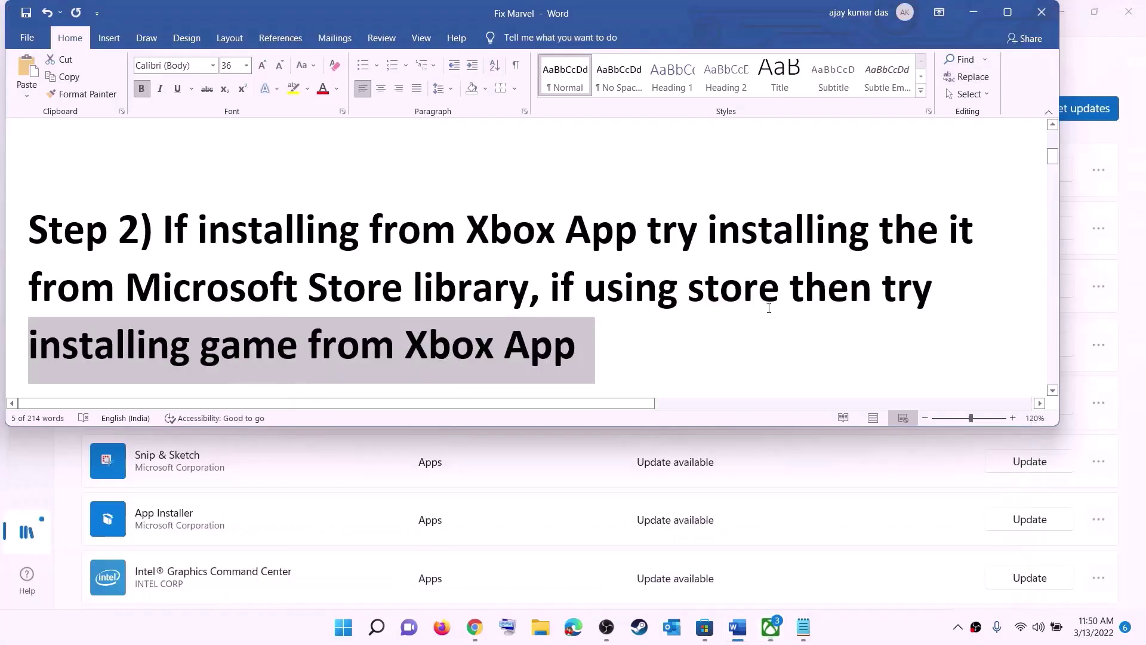
{"action": "left_click", "coordinate": [600, 275]}
{"action": "scroll", "coordinate": [354, 313], "scroll_direction": "down", "scroll_amount": 5}
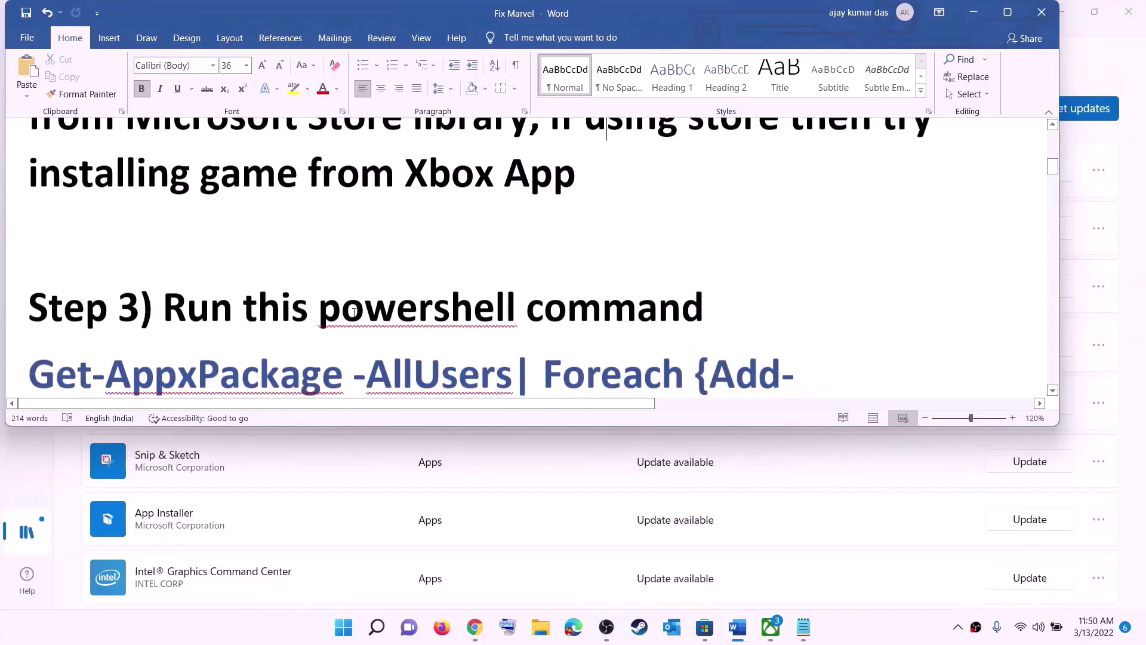
{"action": "scroll", "coordinate": [354, 313], "scroll_direction": "down", "scroll_amount": 3}
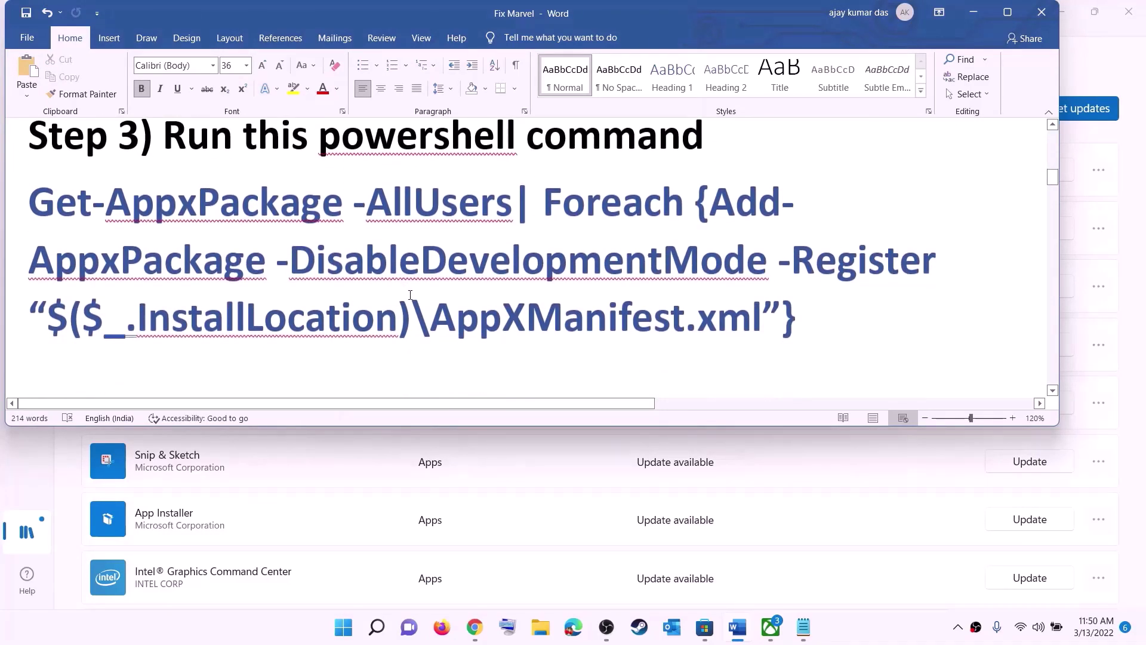
{"action": "triple_click", "coordinate": [800, 320]}
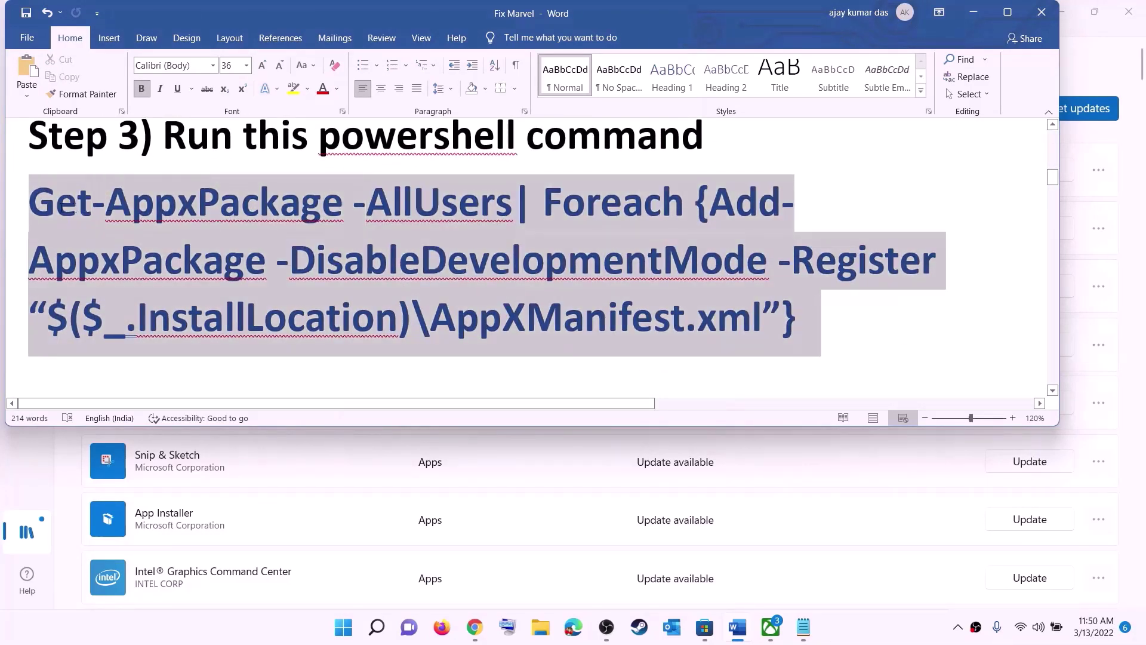
{"action": "right_click", "coordinate": [159, 234]}
{"action": "left_click", "coordinate": [203, 263]}
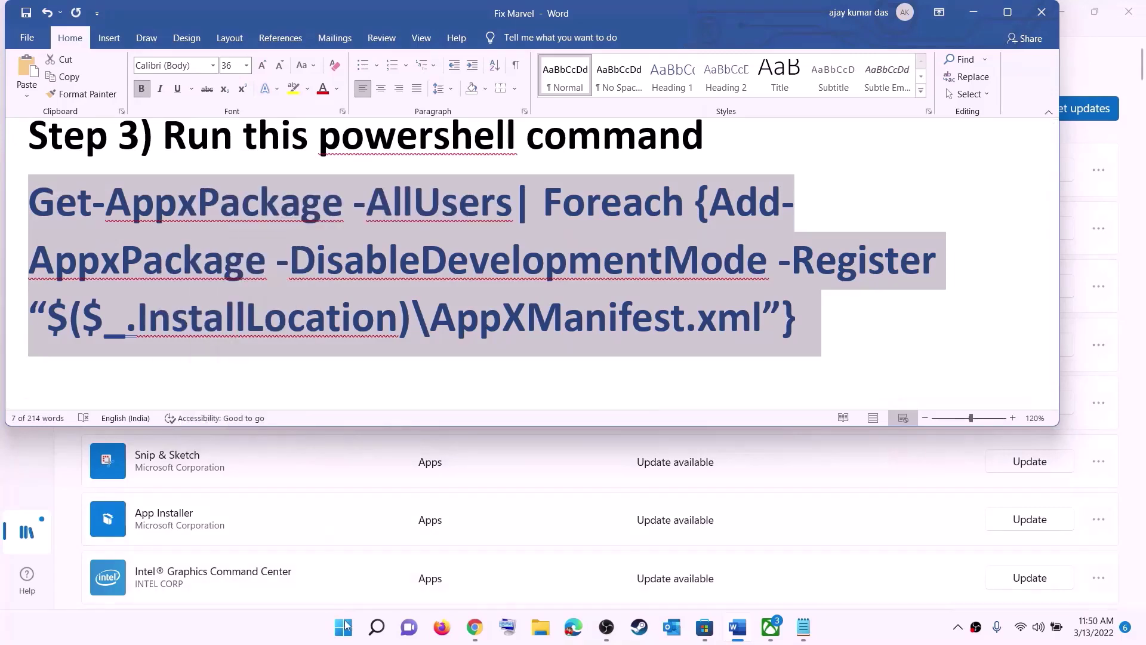
{"action": "left_click", "coordinate": [344, 627]}
Run the copied Get-AppxPackage -AllUsers re-register command in an administrator PowerShell, then close it.
{"action": "type", "text": "powers"}
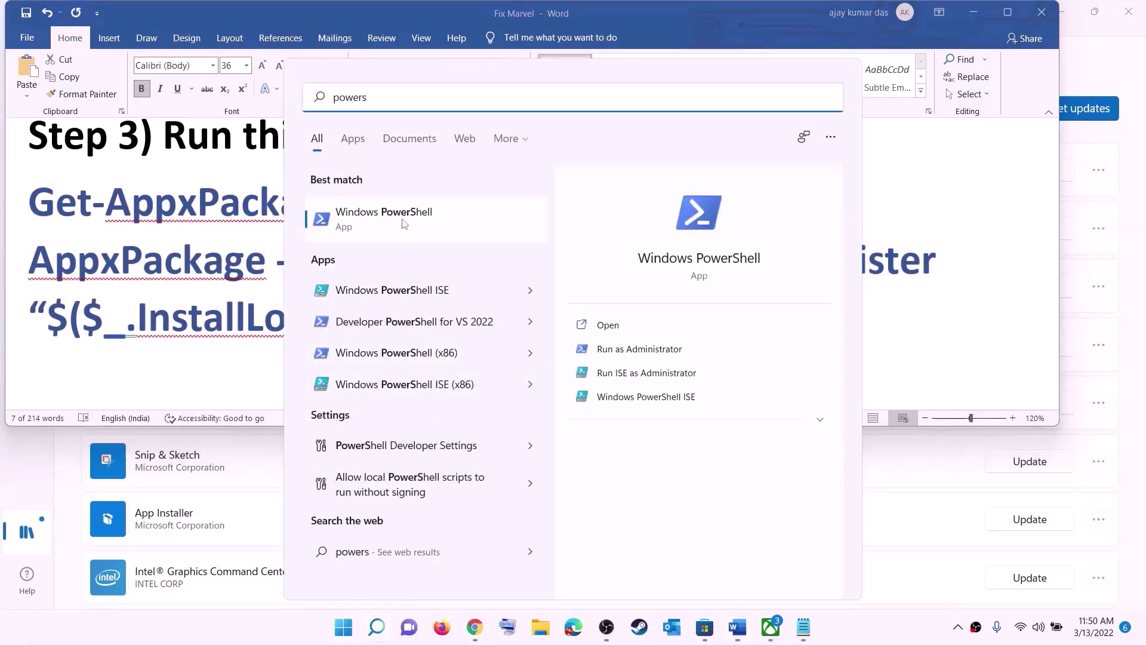
{"action": "right_click", "coordinate": [396, 224]}
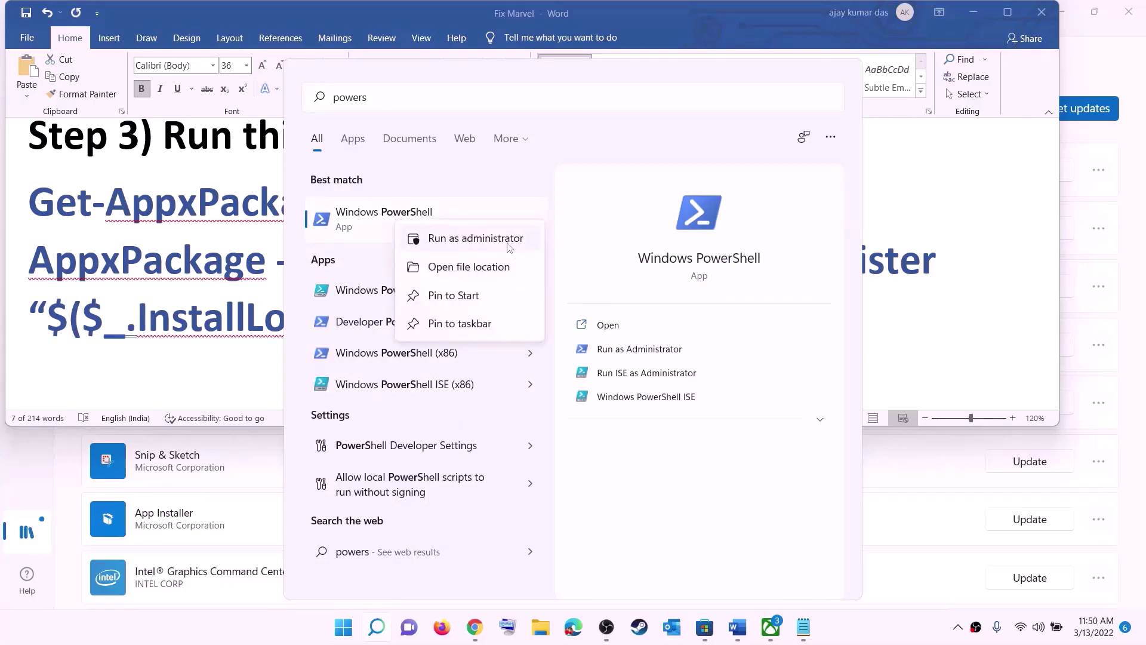
{"action": "left_click", "coordinate": [477, 236]}
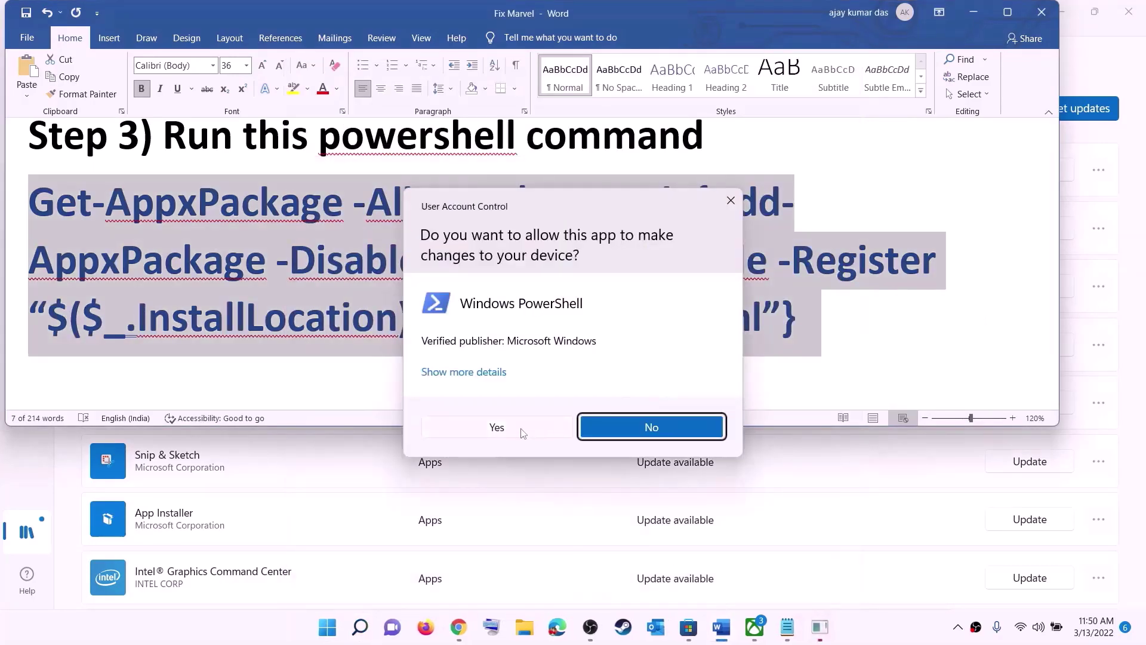
{"action": "left_click", "coordinate": [524, 430]}
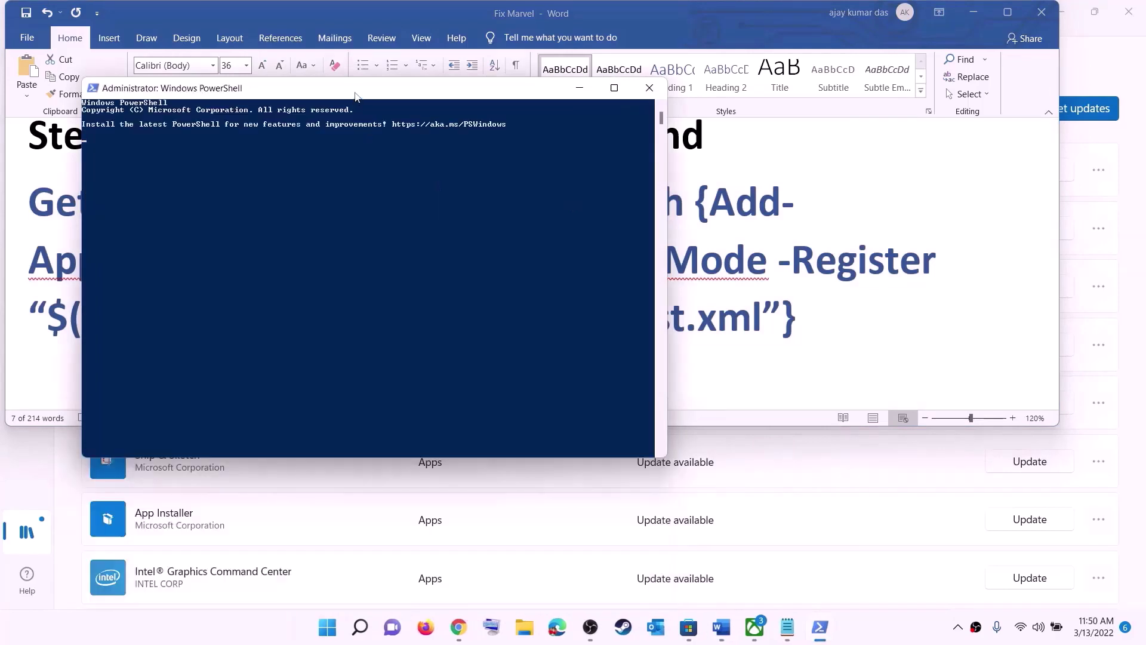
{"action": "right_click", "coordinate": [476, 238]}
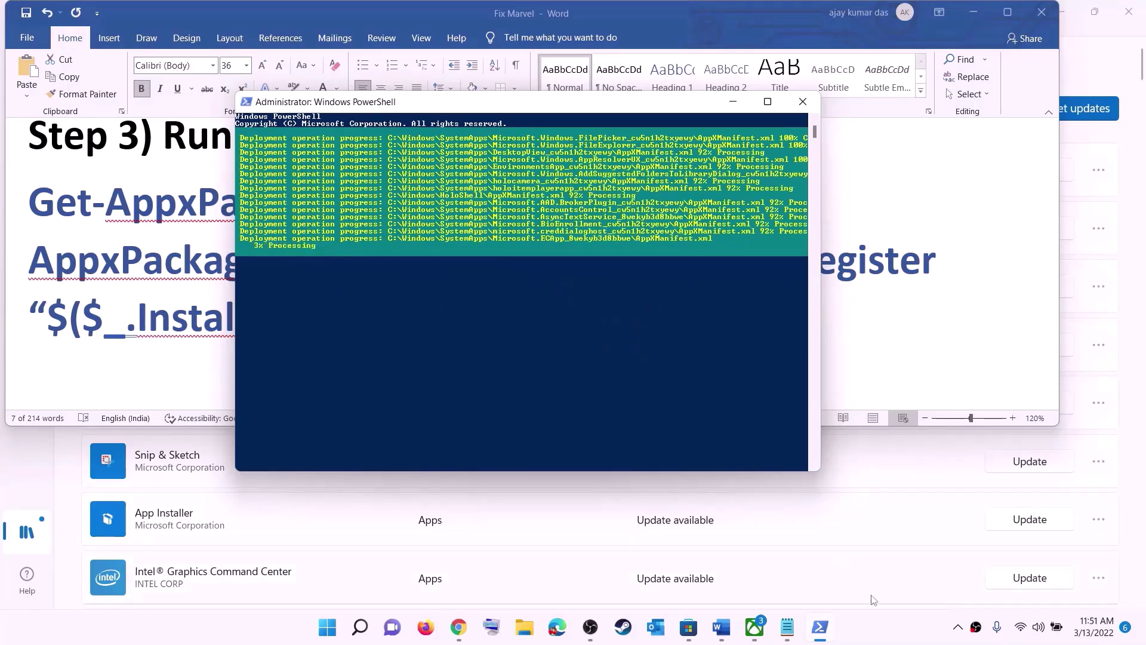
{"action": "left_click", "coordinate": [863, 633]}
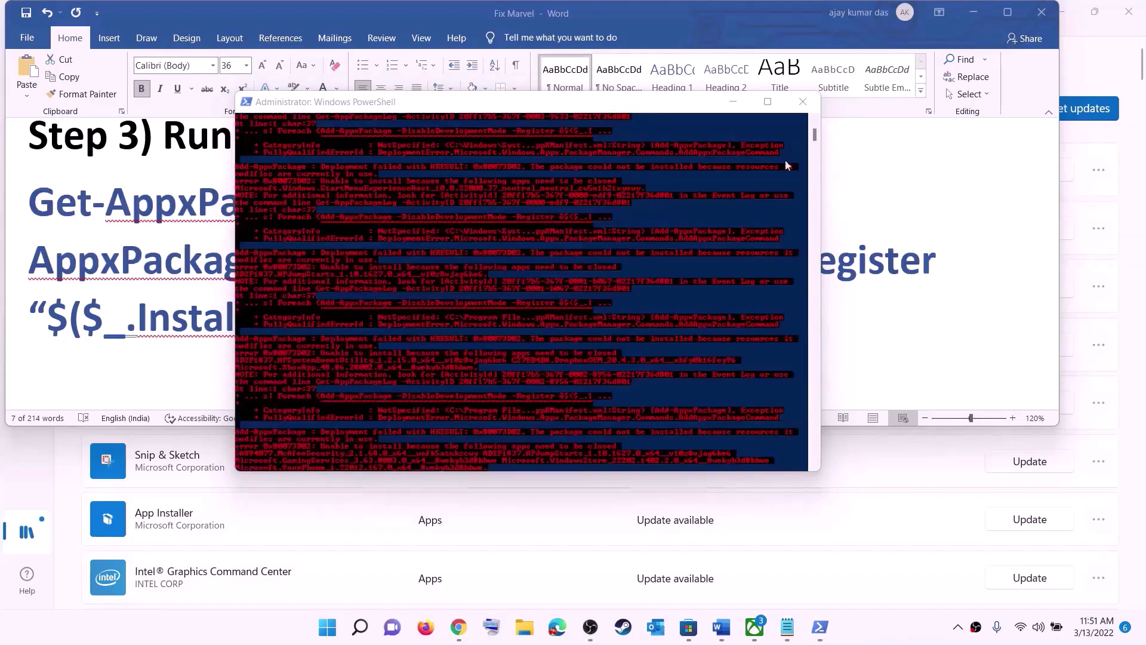
{"action": "left_click", "coordinate": [804, 100]}
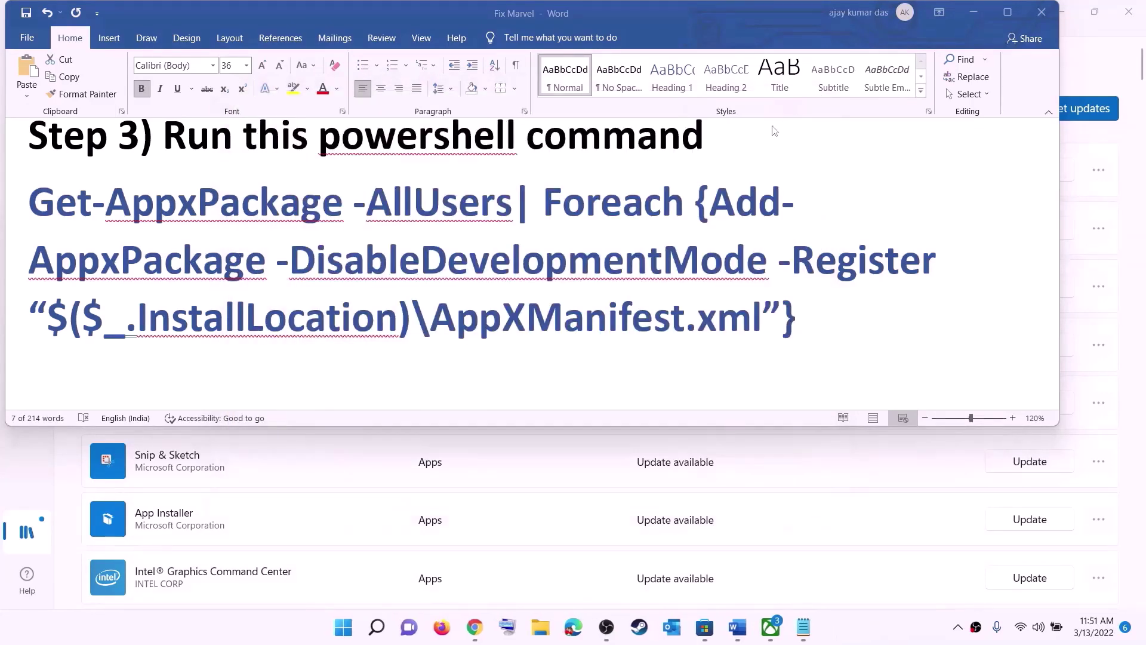
Resize the Step 4 cache-folder path line from 36 to 14 pt.
{"action": "triple_click", "coordinate": [473, 292]}
{"action": "scroll", "coordinate": [411, 216], "scroll_direction": "down", "scroll_amount": 5}
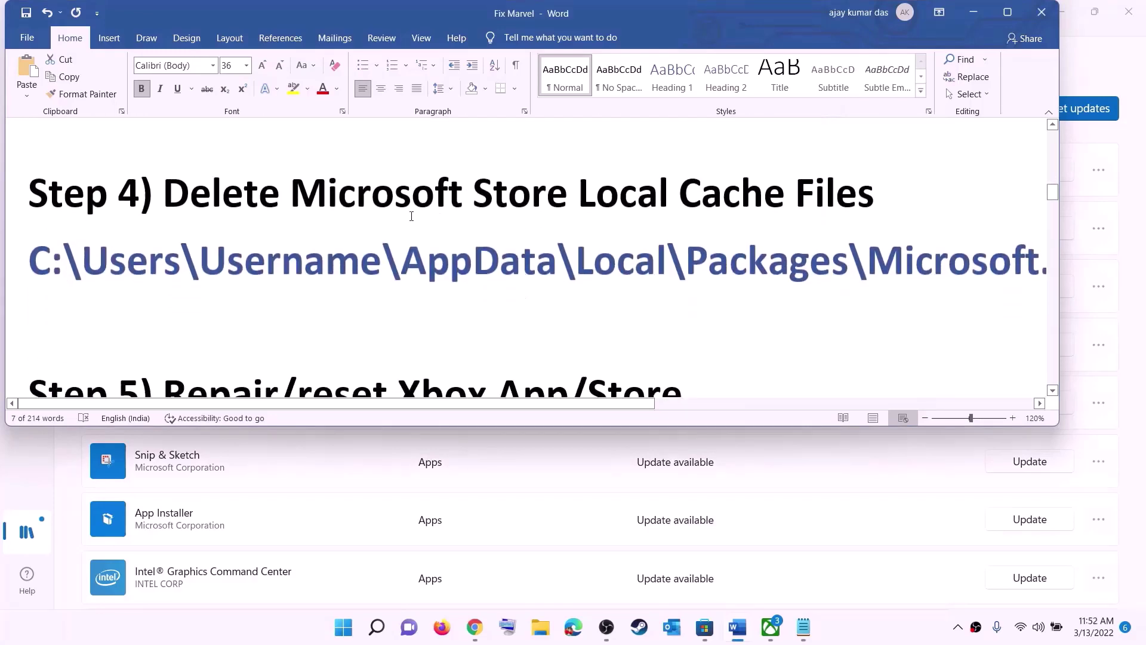
{"action": "scroll", "coordinate": [411, 217], "scroll_direction": "up", "scroll_amount": 1}
{"action": "triple_click", "coordinate": [568, 310]}
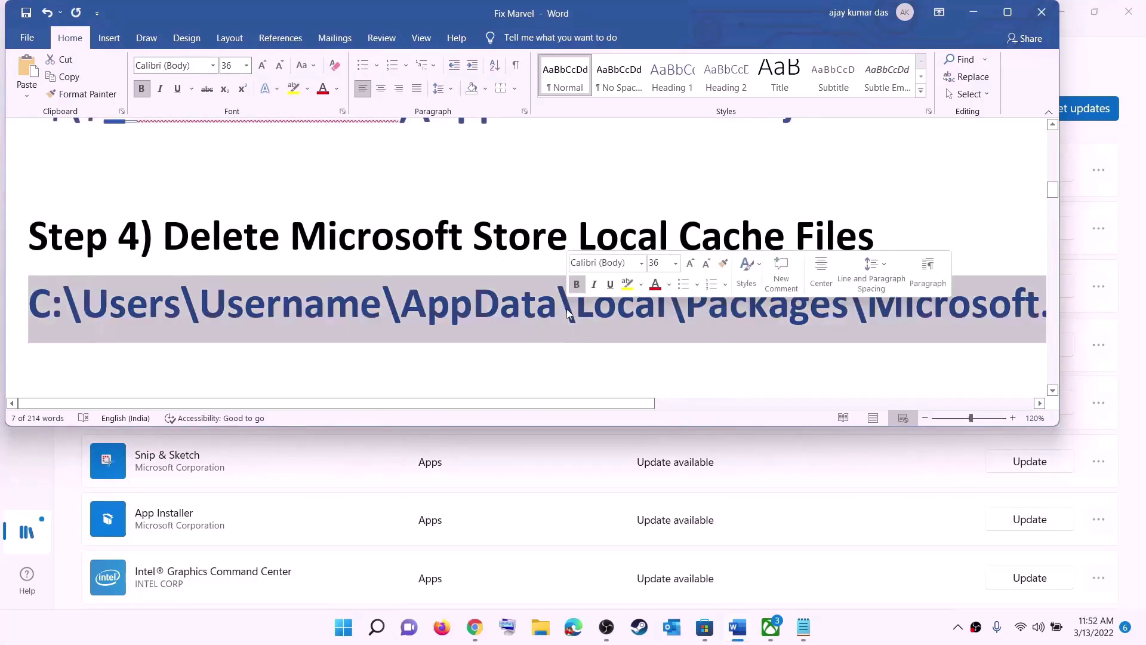
{"action": "left_click", "coordinate": [246, 65]}
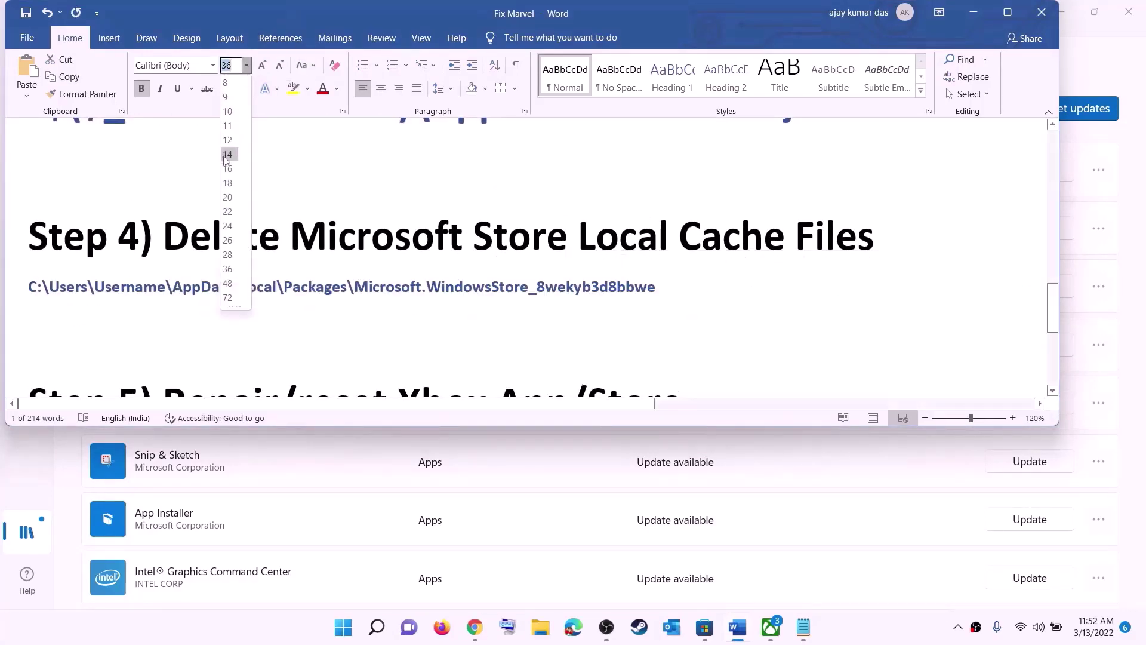
{"action": "left_click", "coordinate": [227, 157]}
{"action": "left_click", "coordinate": [569, 308]}
Browse File Explorer to This PC > Windows (C:) > Users > the user's profile folder.
{"action": "key", "text": "super+e"}
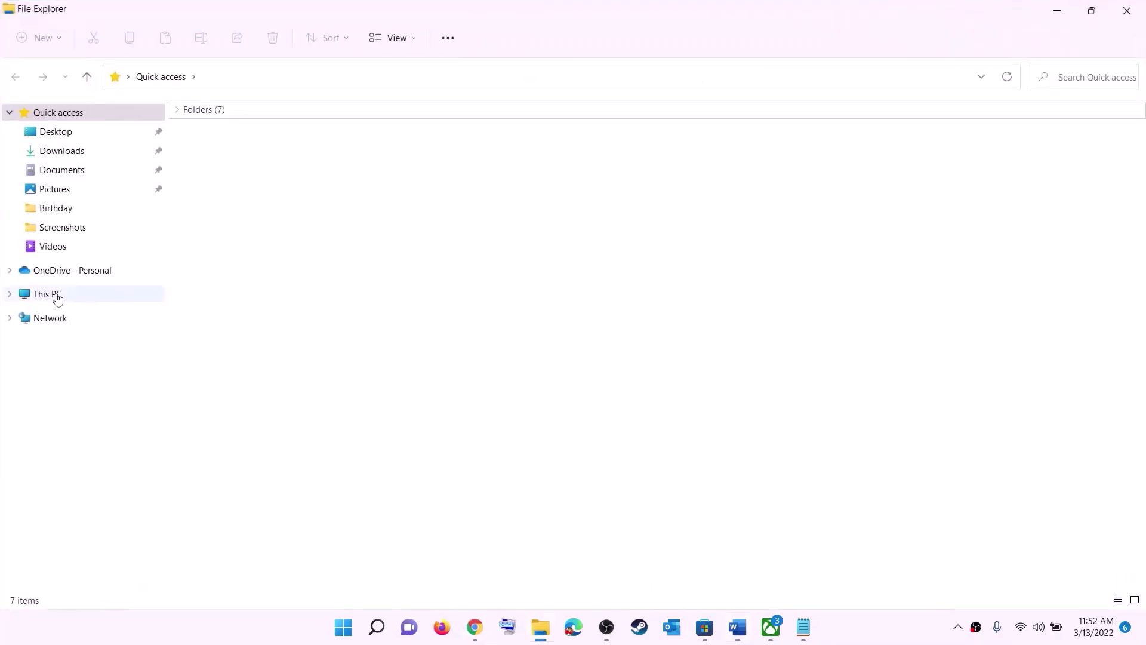
{"action": "left_click", "coordinate": [58, 296]}
{"action": "double_click", "coordinate": [257, 242]}
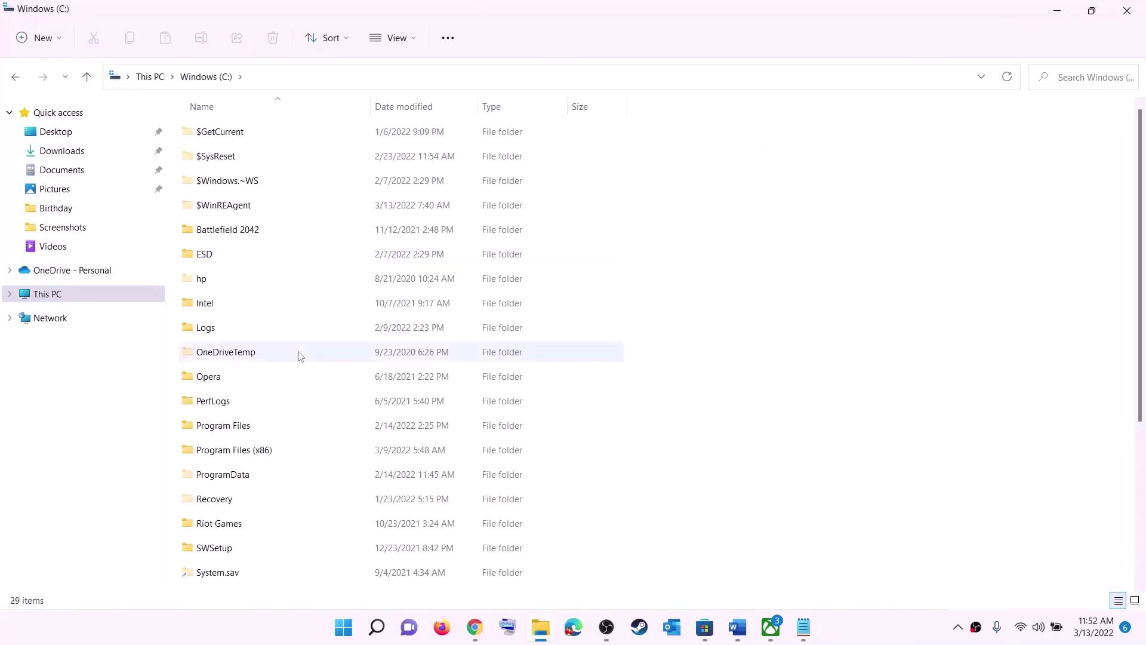
{"action": "scroll", "coordinate": [300, 356], "scroll_direction": "down", "scroll_amount": 3}
{"action": "left_click", "coordinate": [276, 417]}
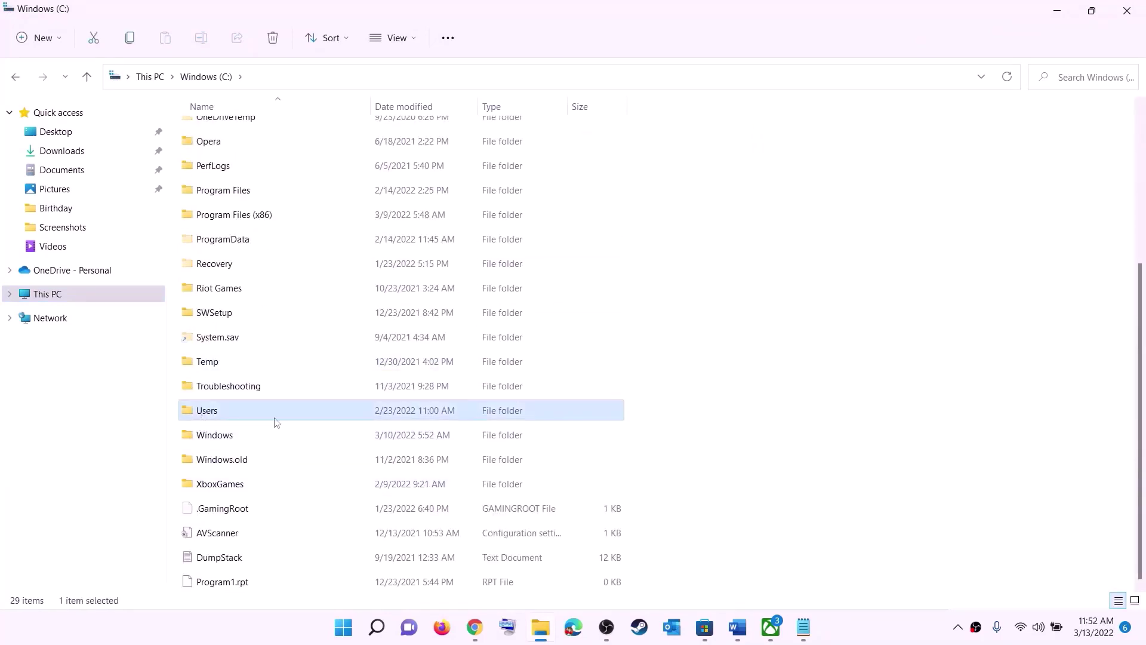
{"action": "double_click", "coordinate": [244, 412]}
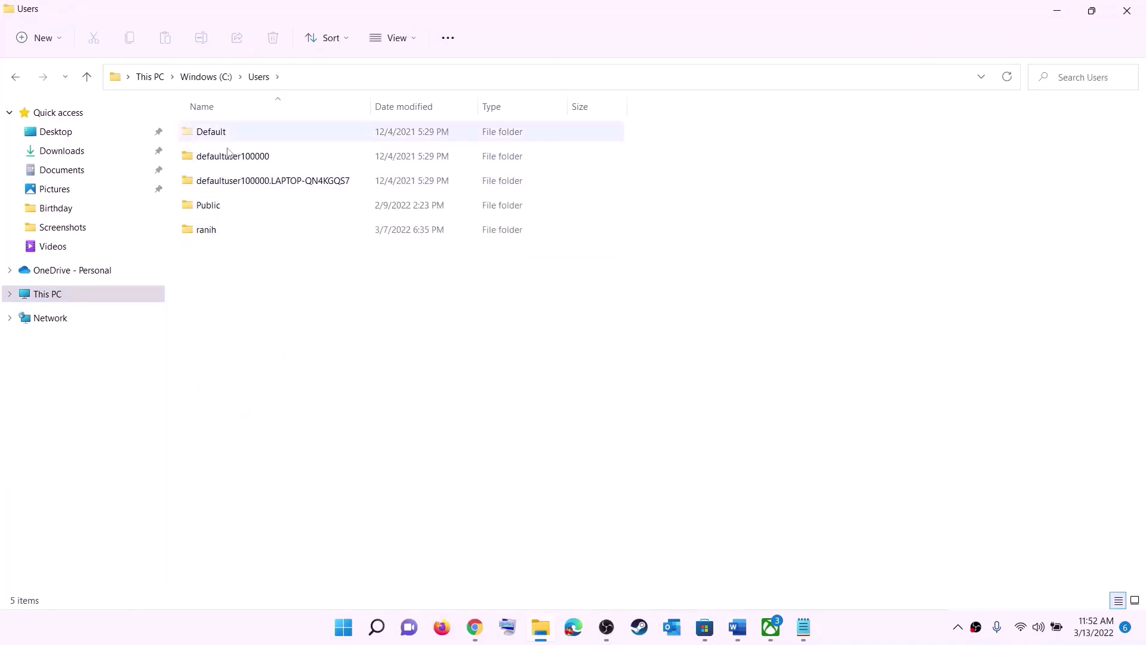
{"action": "double_click", "coordinate": [212, 234]}
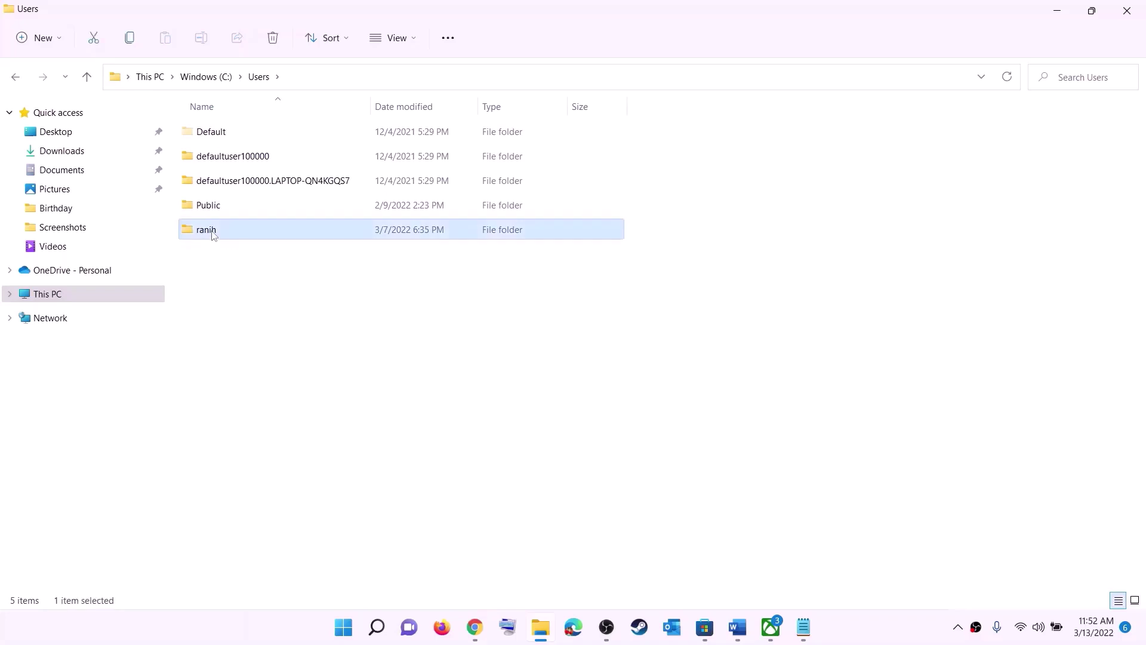
Show hidden items via View > Show and open the AppData folder.
{"action": "left_click", "coordinate": [199, 278]}
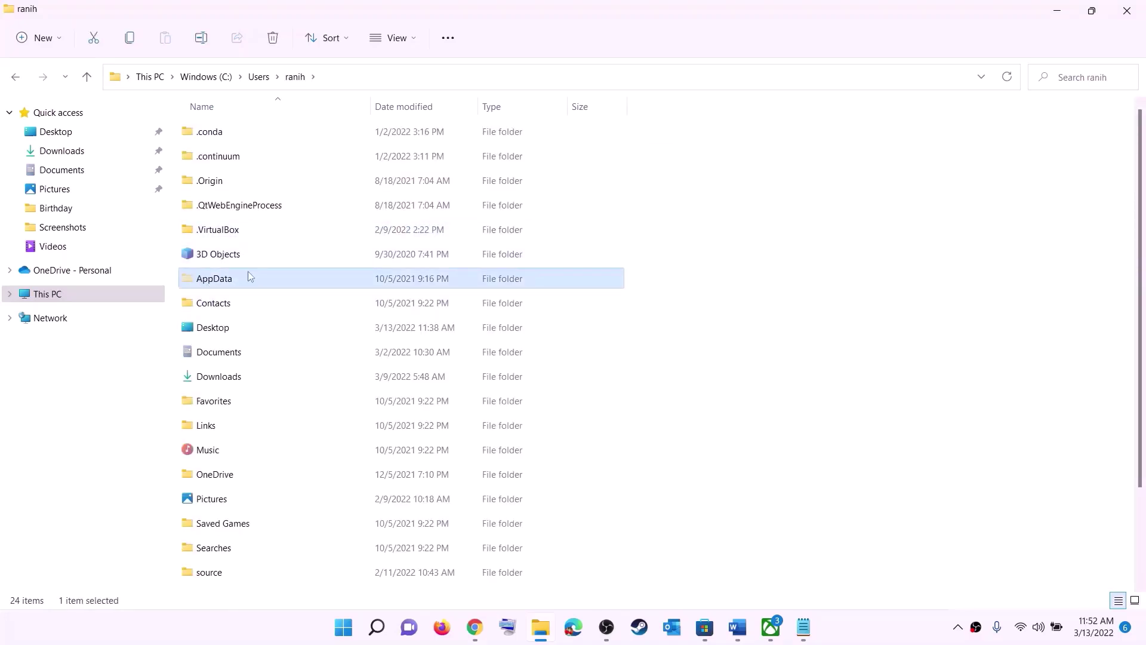
{"action": "left_click", "coordinate": [417, 42]}
{"action": "mouse_move", "coordinate": [397, 292]}
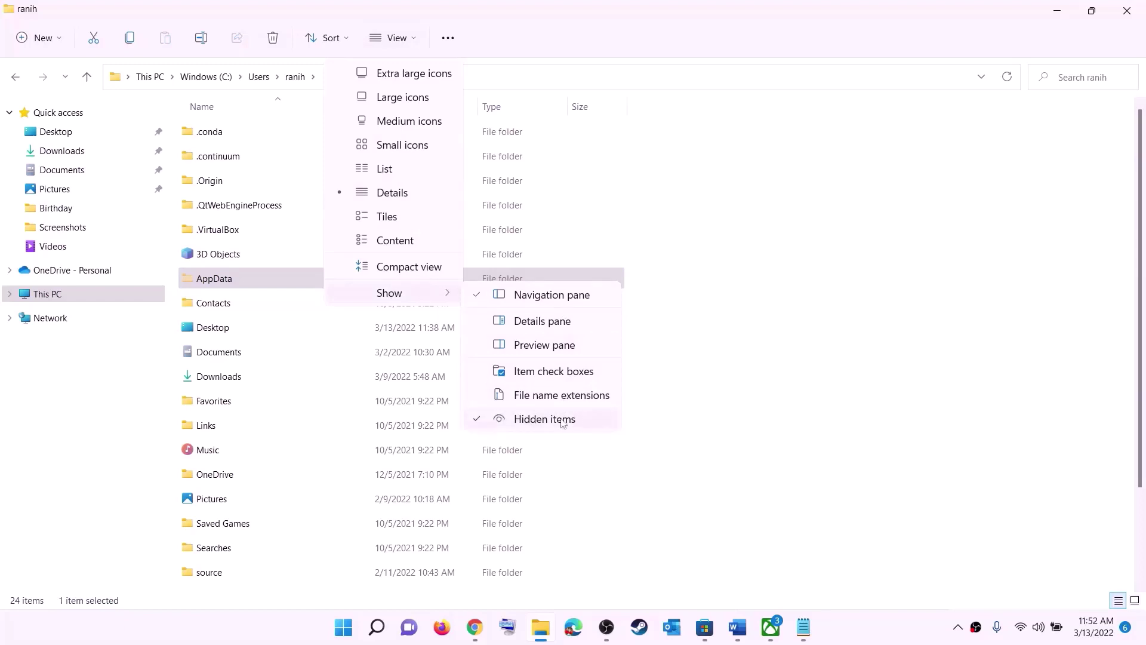
{"action": "left_click", "coordinate": [234, 280]}
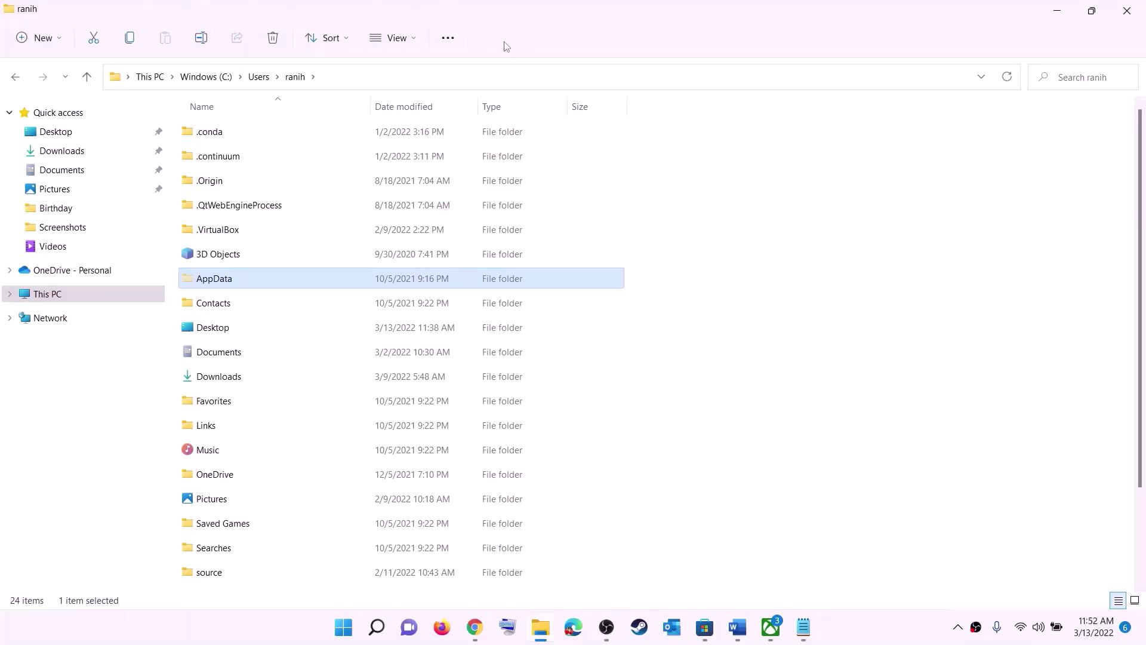
{"action": "key", "text": "F2"}
{"action": "key", "text": "Return"}
{"action": "double_click", "coordinate": [261, 282]}
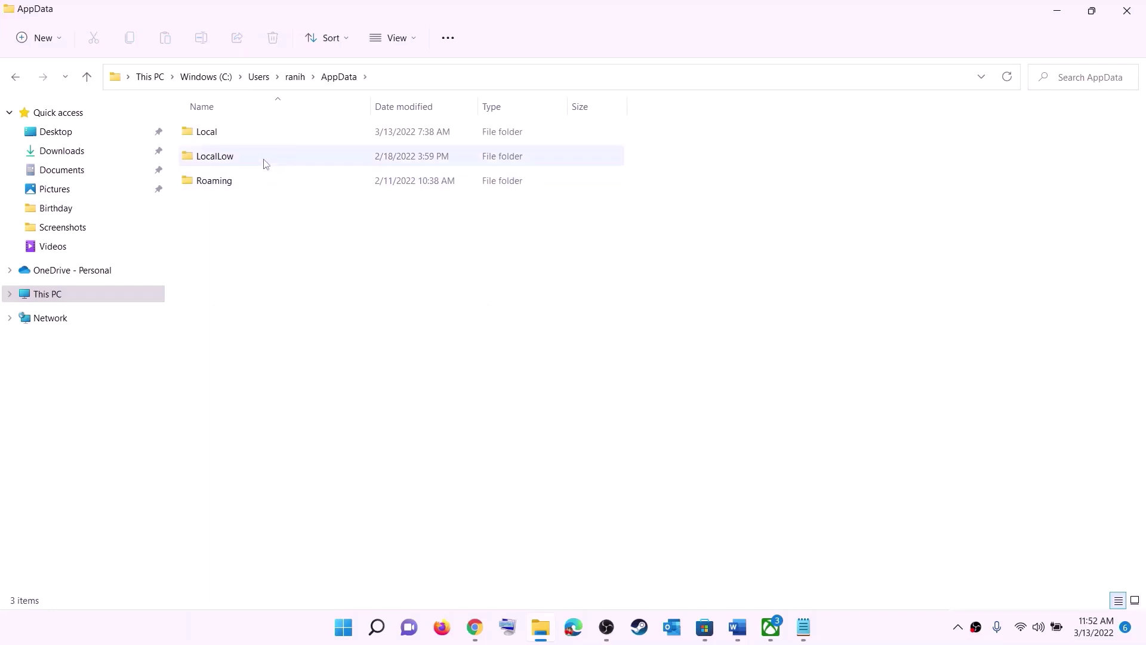
Go into AppData > Local > Packages and scroll to the Microsoft Store package.
{"action": "left_click", "coordinate": [221, 130]}
{"action": "double_click", "coordinate": [230, 129]}
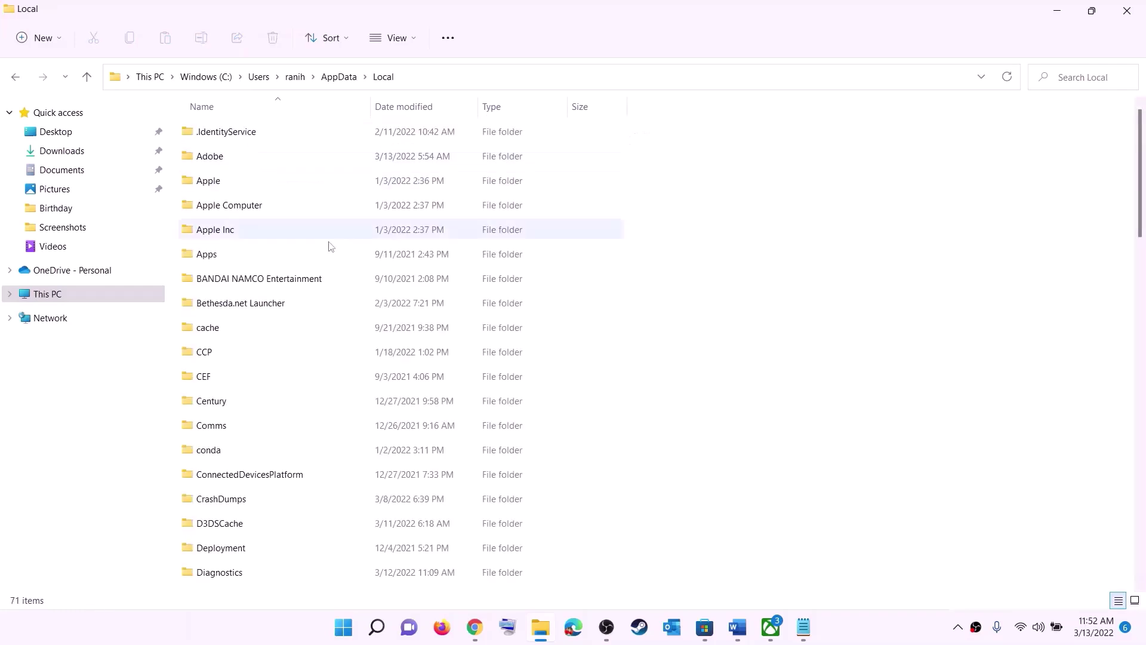
{"action": "left_click", "coordinate": [265, 282]}
{"action": "key", "text": "p"}
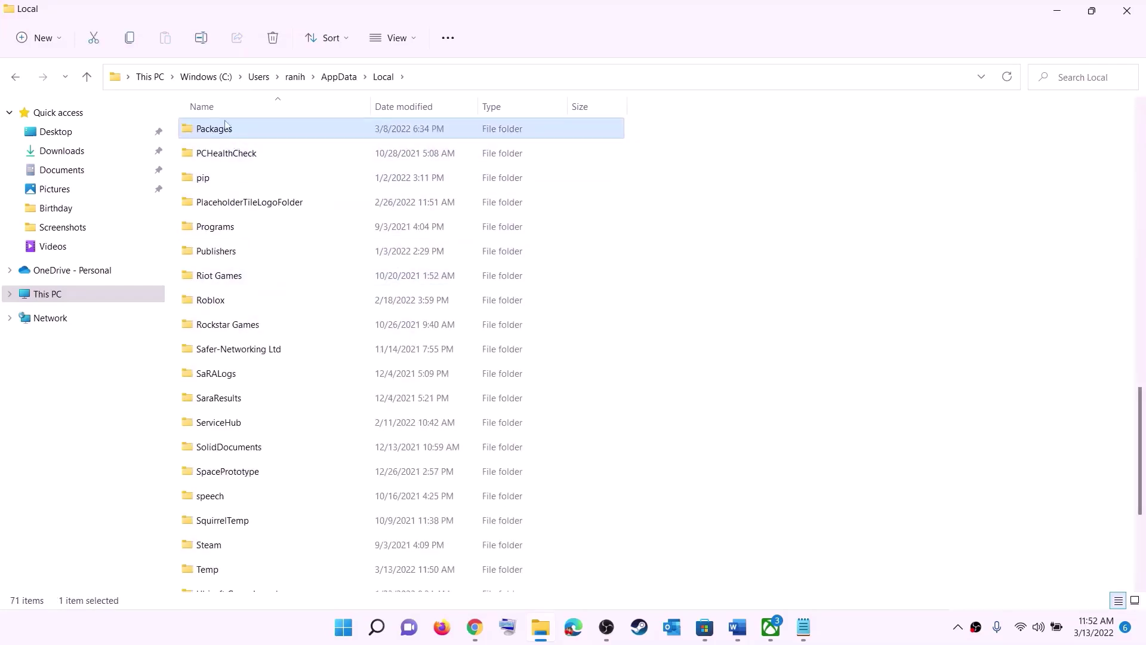
{"action": "left_click", "coordinate": [243, 130]}
{"action": "double_click", "coordinate": [266, 127]}
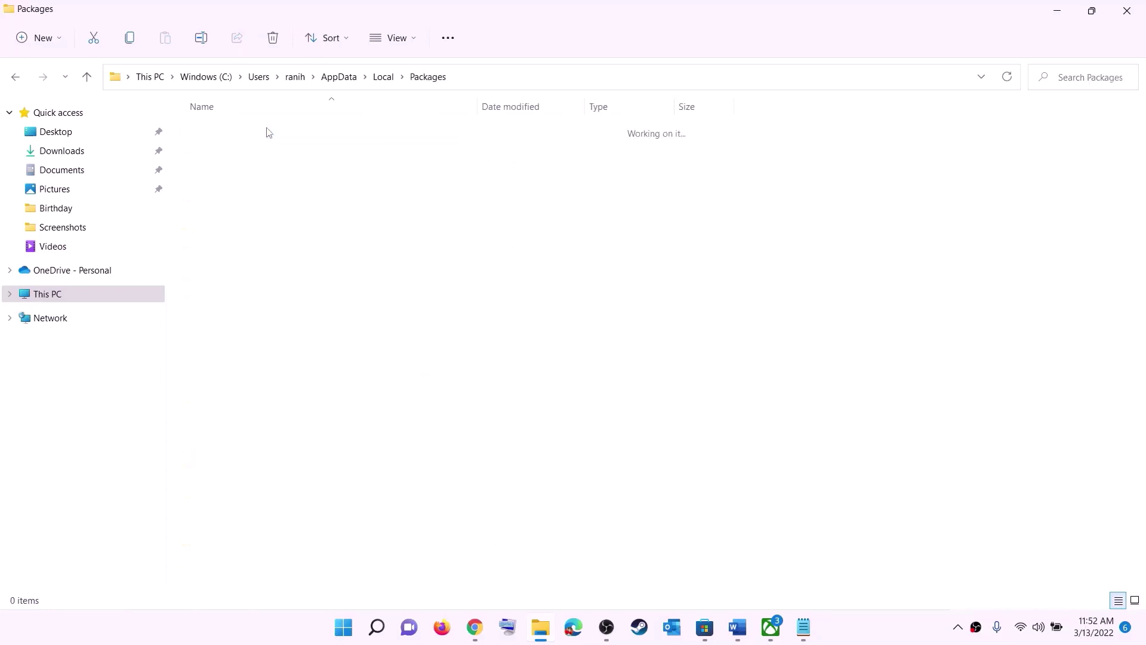
{"action": "scroll", "coordinate": [303, 236], "scroll_direction": "down", "scroll_amount": 14}
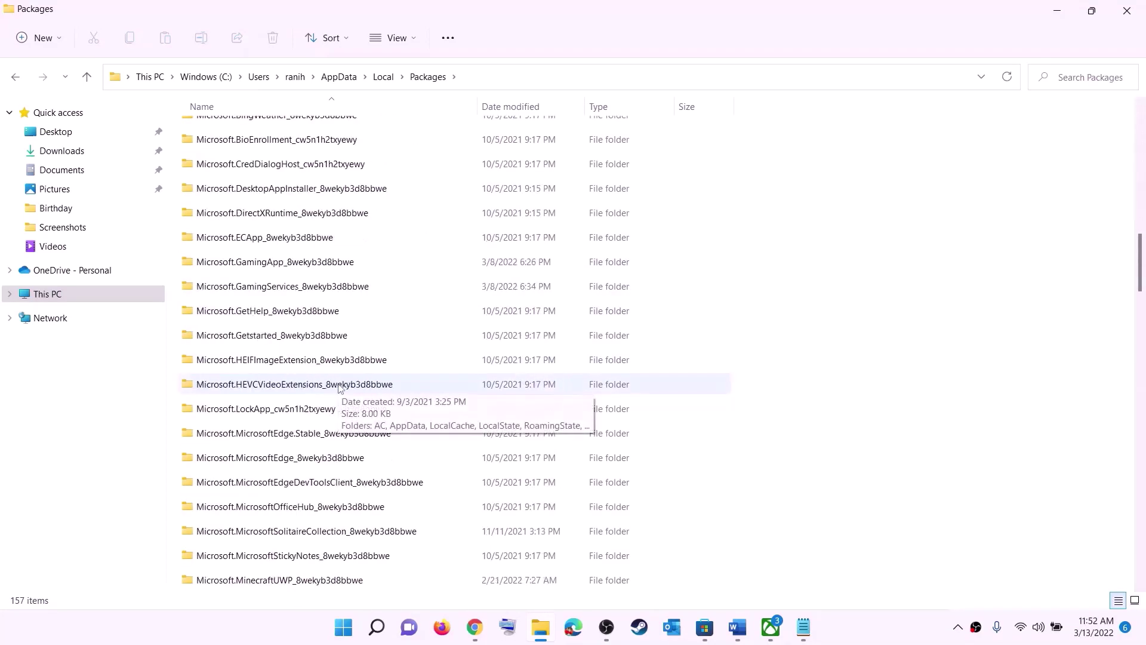
{"action": "scroll", "coordinate": [339, 388], "scroll_direction": "down", "scroll_amount": 12}
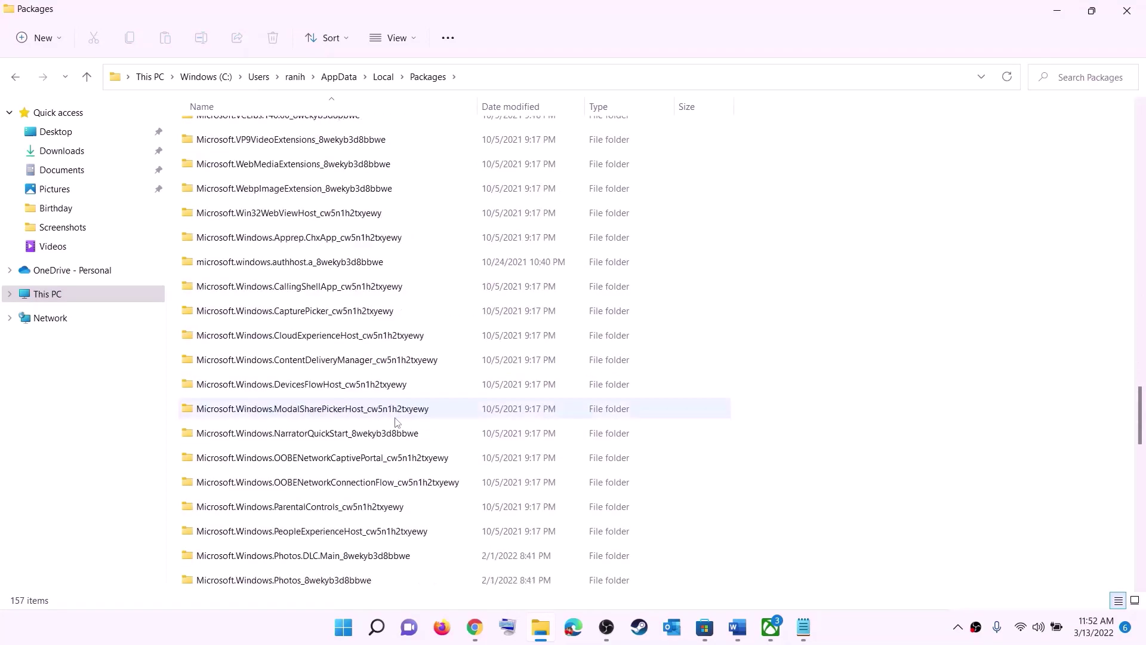
{"action": "scroll", "coordinate": [397, 421], "scroll_direction": "down", "scroll_amount": 6}
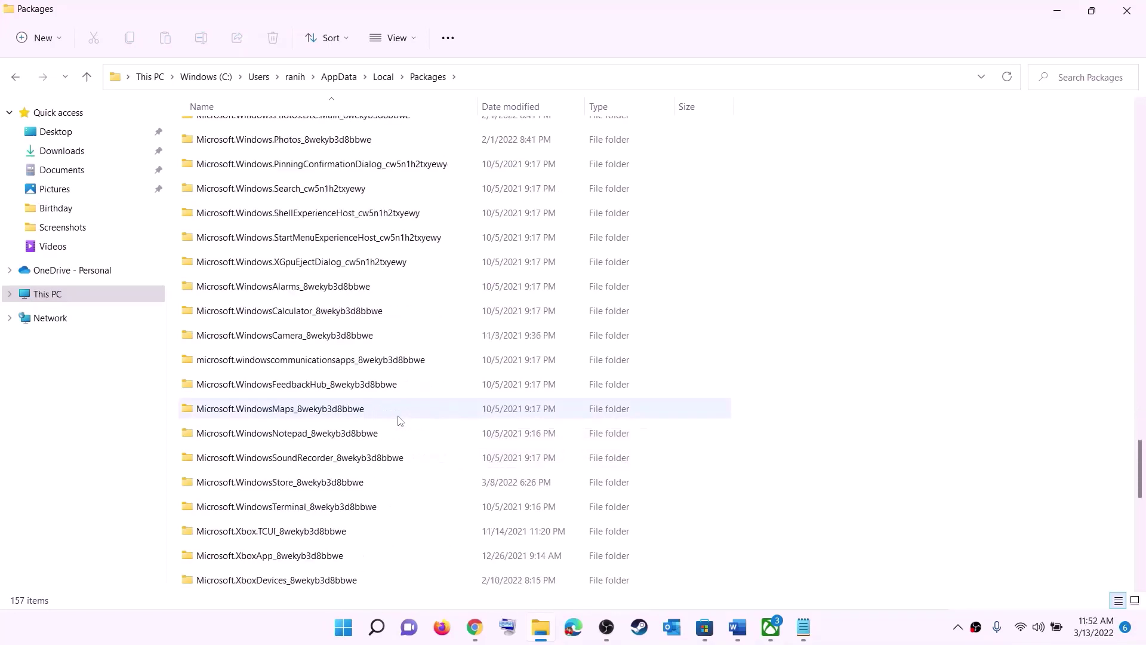
Open Microsoft.WindowsStore_8wekyb3d8bbwe and delete its LocalCache folder.
{"action": "left_click", "coordinate": [216, 487]}
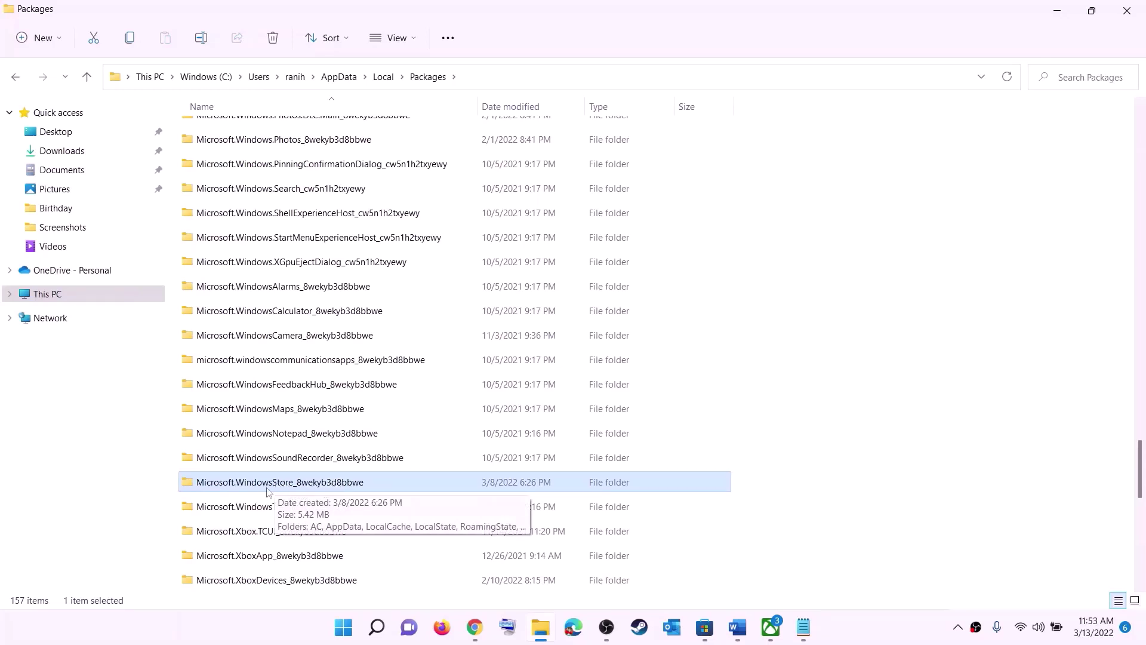
{"action": "left_click", "coordinate": [290, 488]}
{"action": "left_click", "coordinate": [418, 483]}
{"action": "left_click", "coordinate": [325, 481]}
{"action": "left_click", "coordinate": [411, 493]}
{"action": "double_click", "coordinate": [404, 484]}
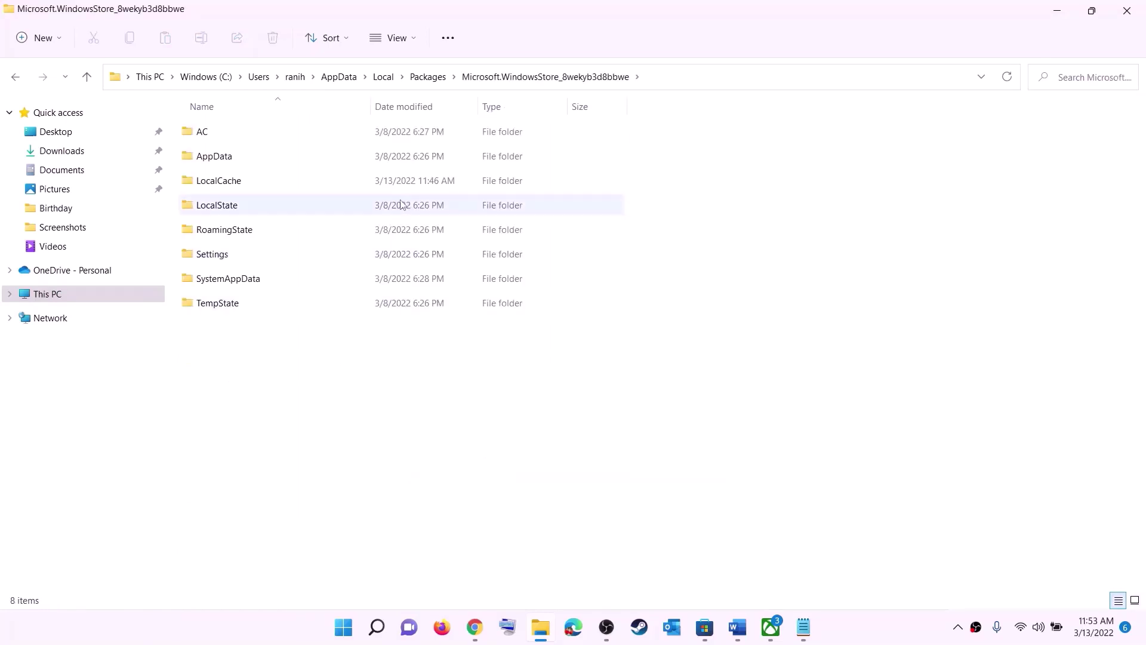
{"action": "left_click", "coordinate": [219, 186]}
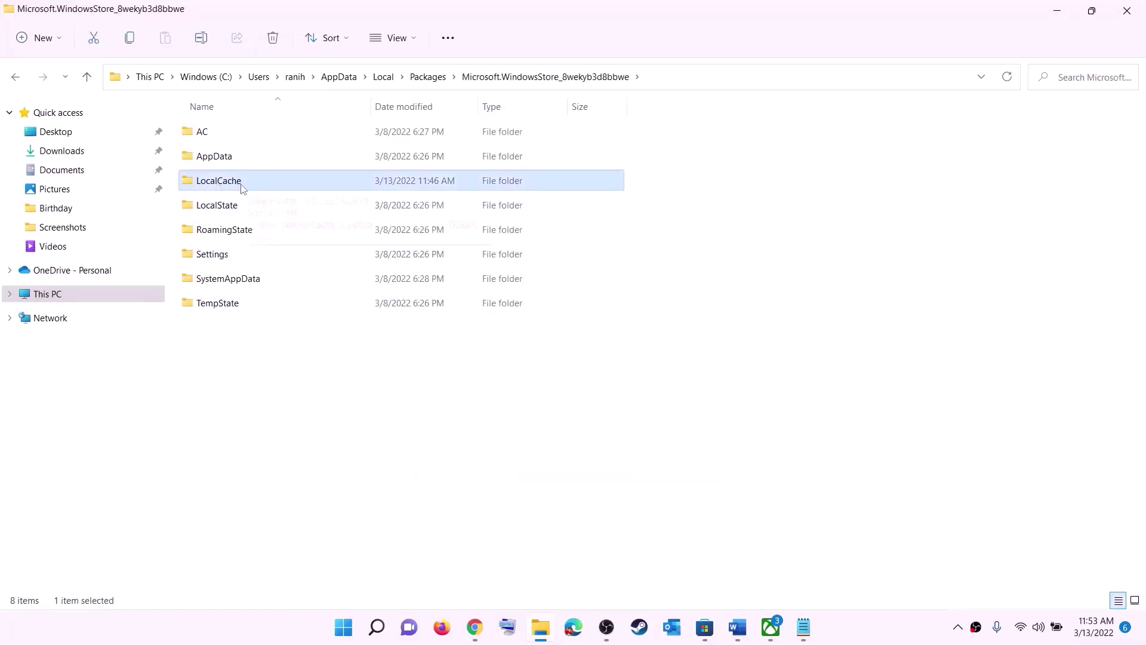
{"action": "right_click", "coordinate": [243, 188]}
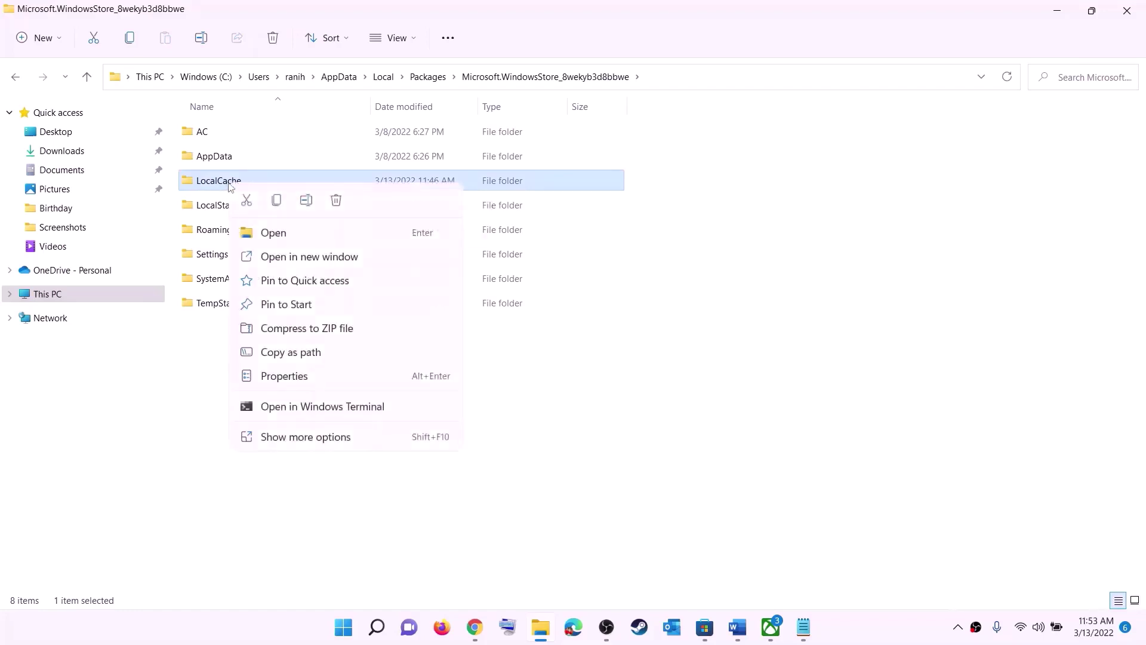
{"action": "left_click", "coordinate": [337, 201]}
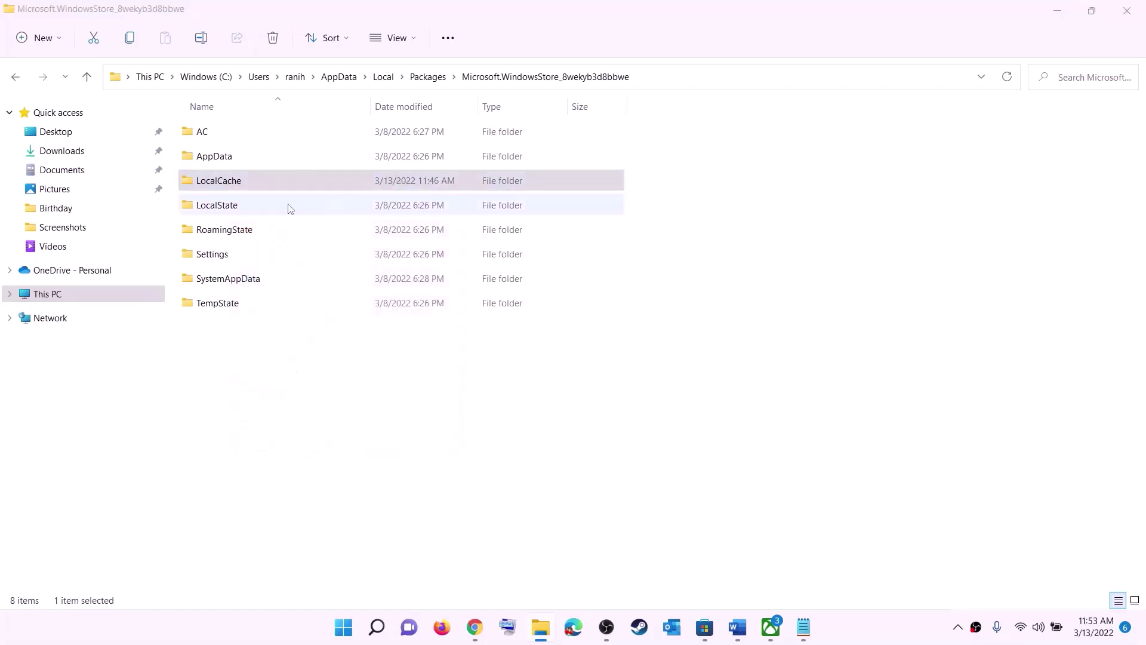
{"action": "left_click", "coordinate": [345, 627]}
Dismiss the power menu and highlight '/reset Xbox App/Store' in the Step 5 heading.
{"action": "left_click", "coordinate": [757, 577]}
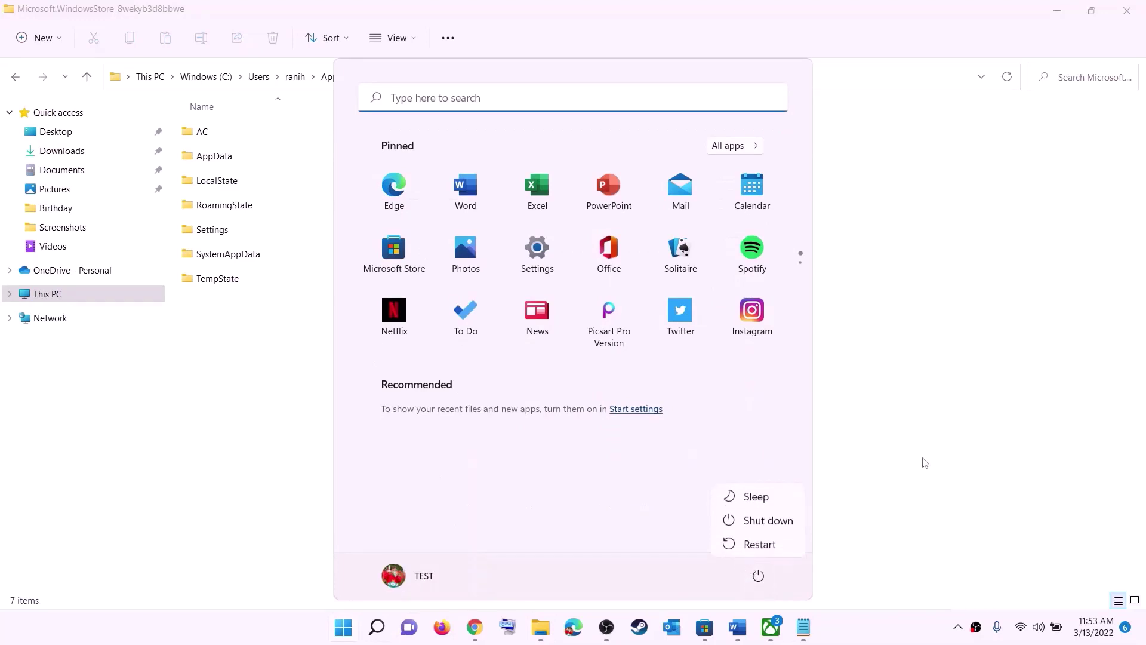
{"action": "key", "text": "Escape"}
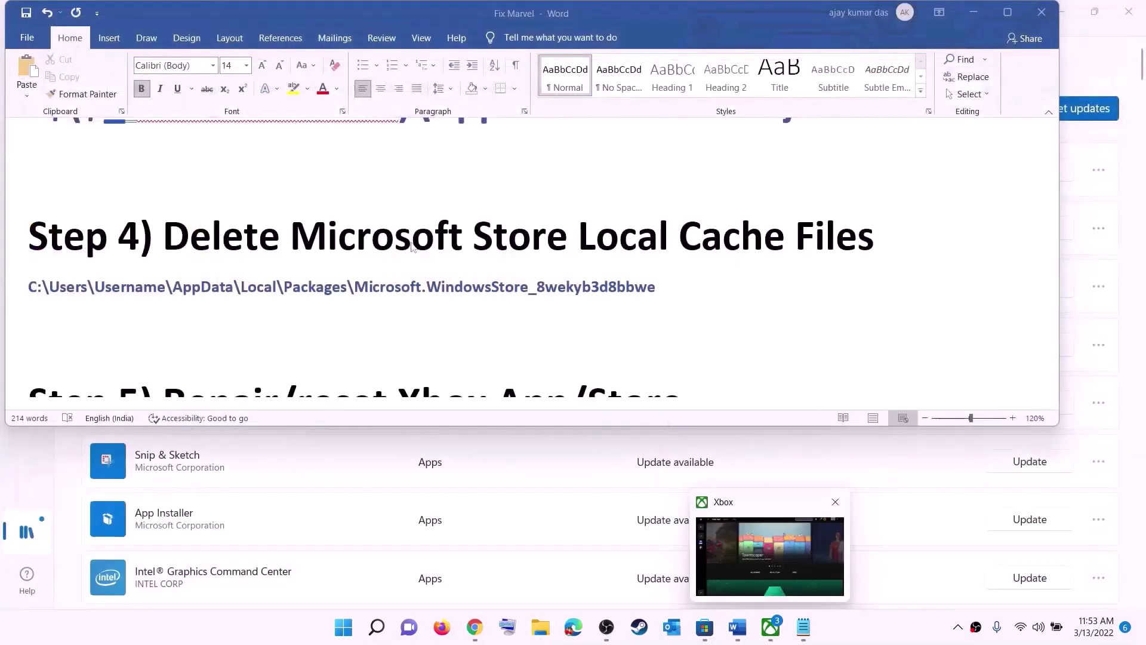
{"action": "scroll", "coordinate": [358, 328], "scroll_direction": "down", "scroll_amount": 4}
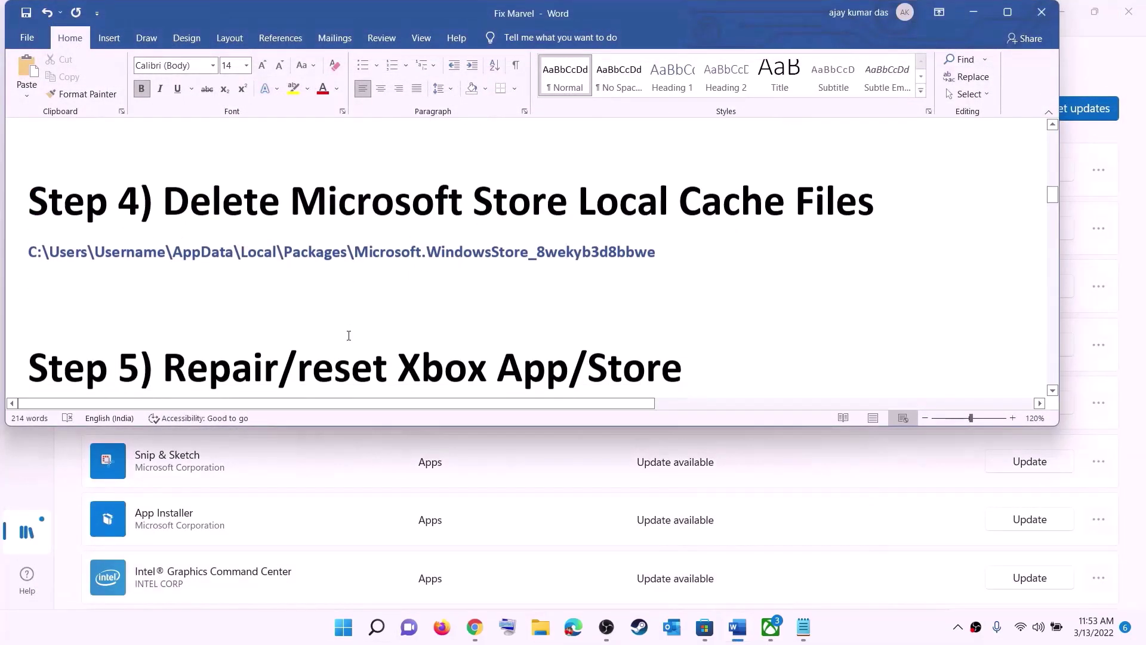
{"action": "scroll", "coordinate": [358, 323], "scroll_direction": "up", "scroll_amount": 3}
{"action": "left_click_drag", "start_coordinate": [305, 321], "coordinate": [700, 308]}
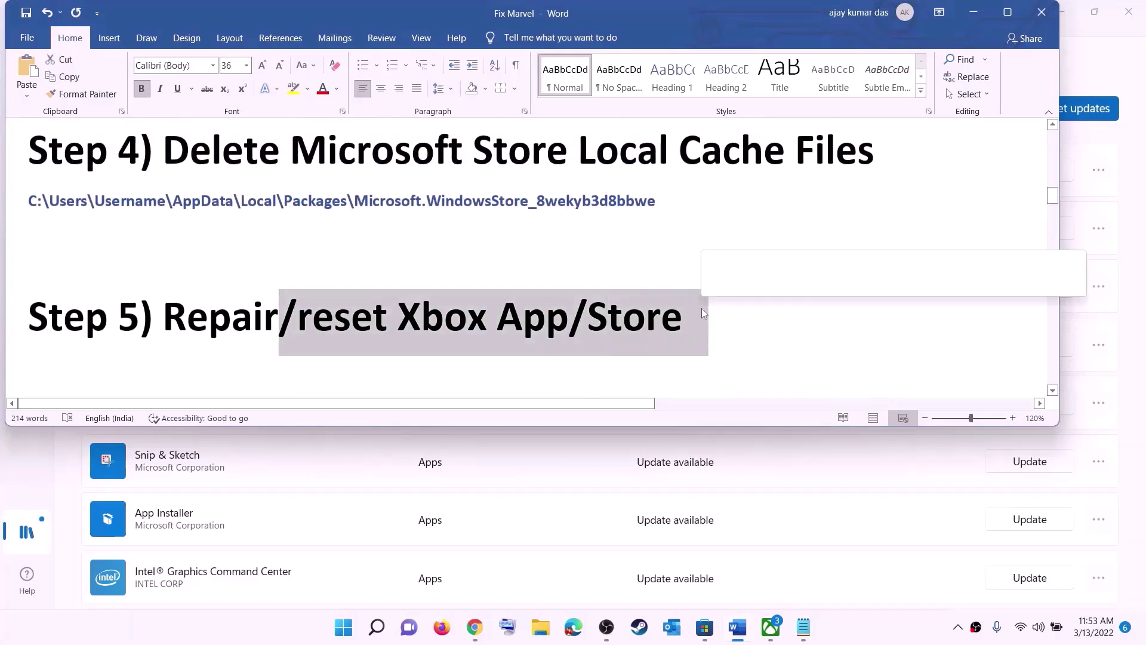
{"action": "left_click", "coordinate": [343, 627]}
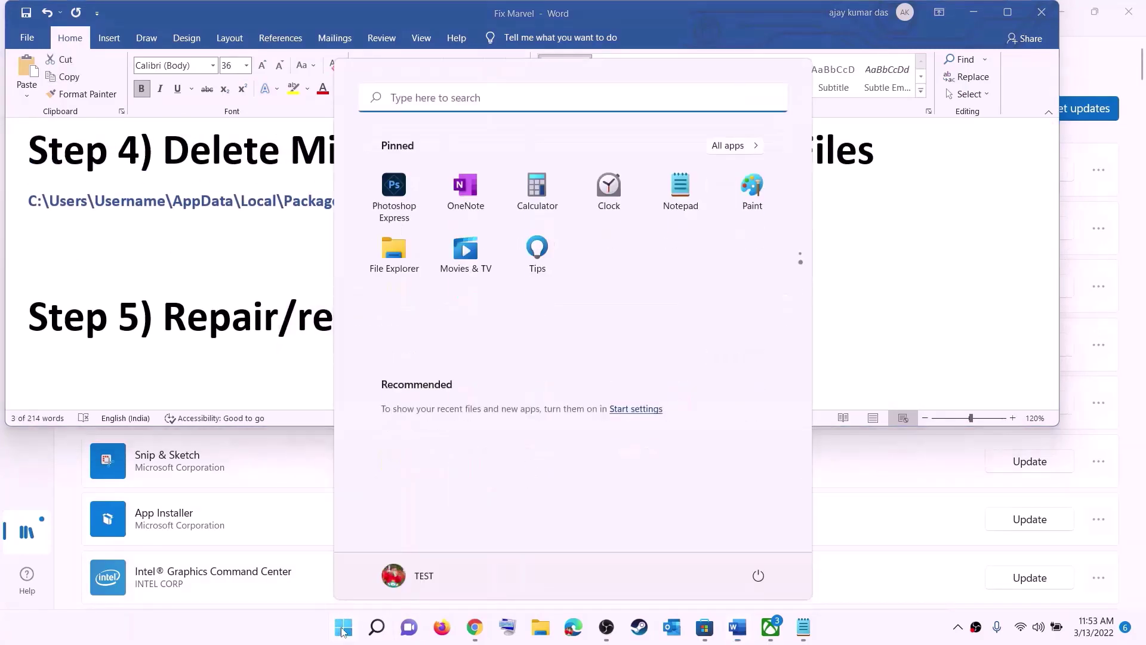
Open the Xbox app's App settings page from Start search and repair the app.
{"action": "type", "text": "xbox"}
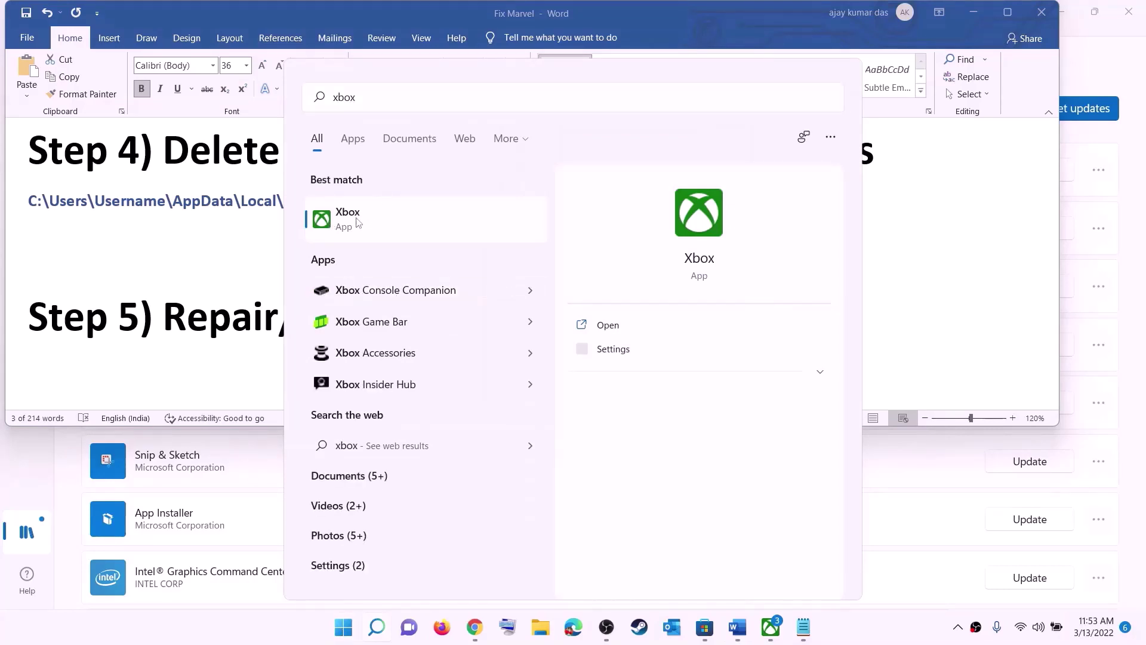
{"action": "right_click", "coordinate": [358, 221]}
{"action": "left_click", "coordinate": [430, 296]}
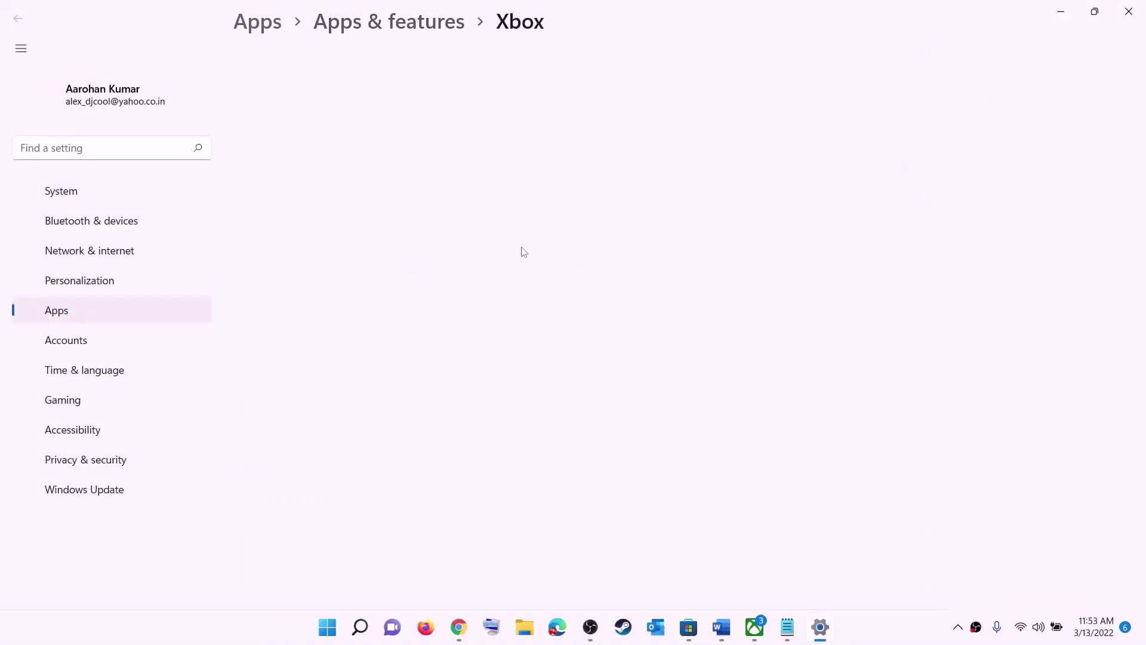
{"action": "scroll", "coordinate": [488, 319], "scroll_direction": "down", "scroll_amount": 10}
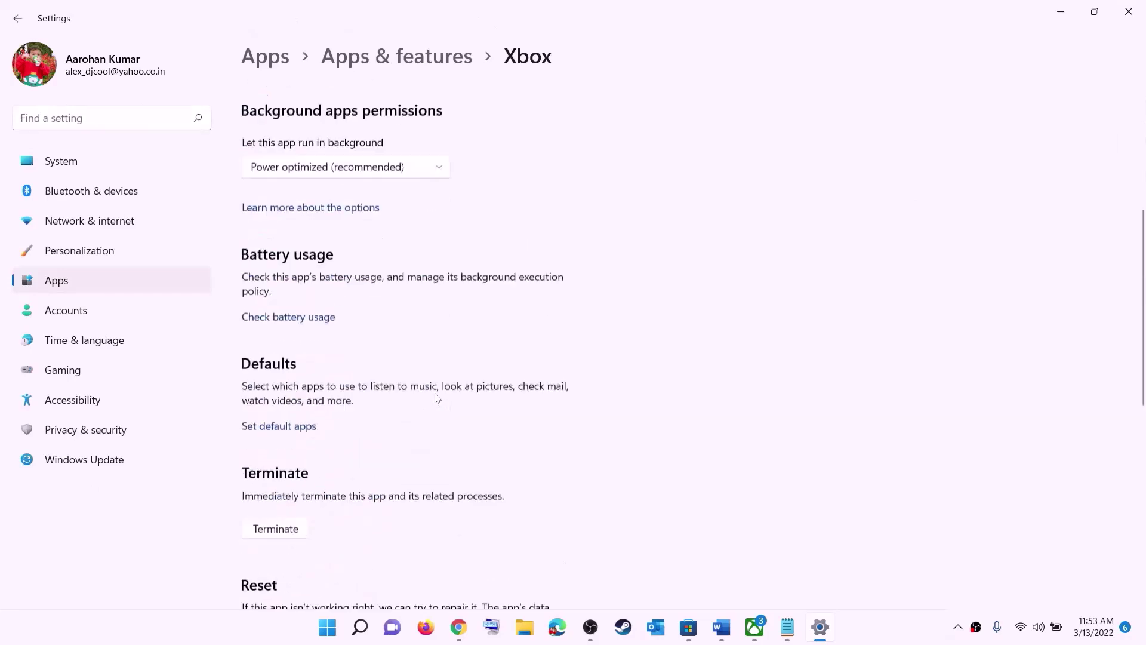
{"action": "left_click", "coordinate": [271, 258]}
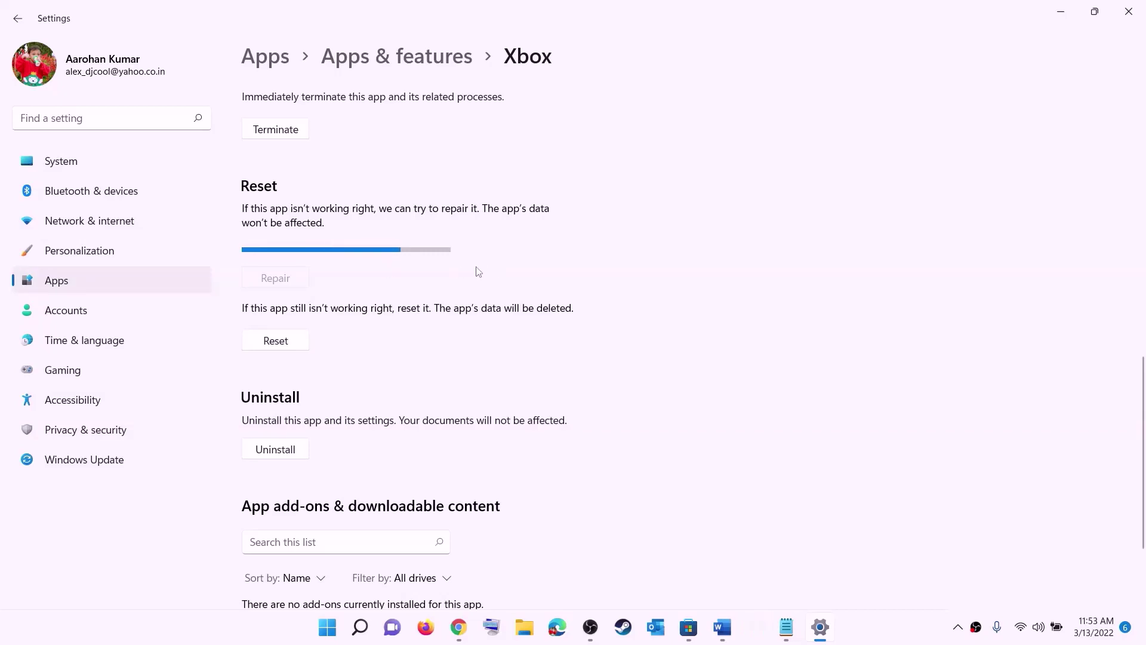
Reset the Xbox app and confirm the deletion of its data.
{"action": "left_click", "coordinate": [281, 324]}
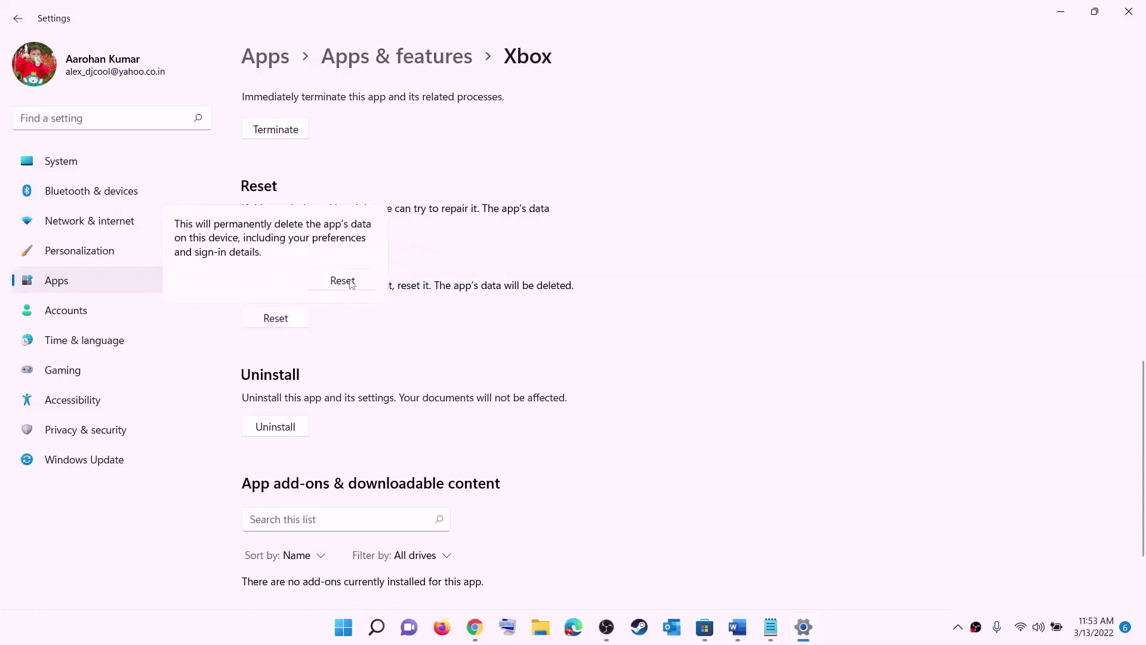
{"action": "left_click", "coordinate": [352, 283]}
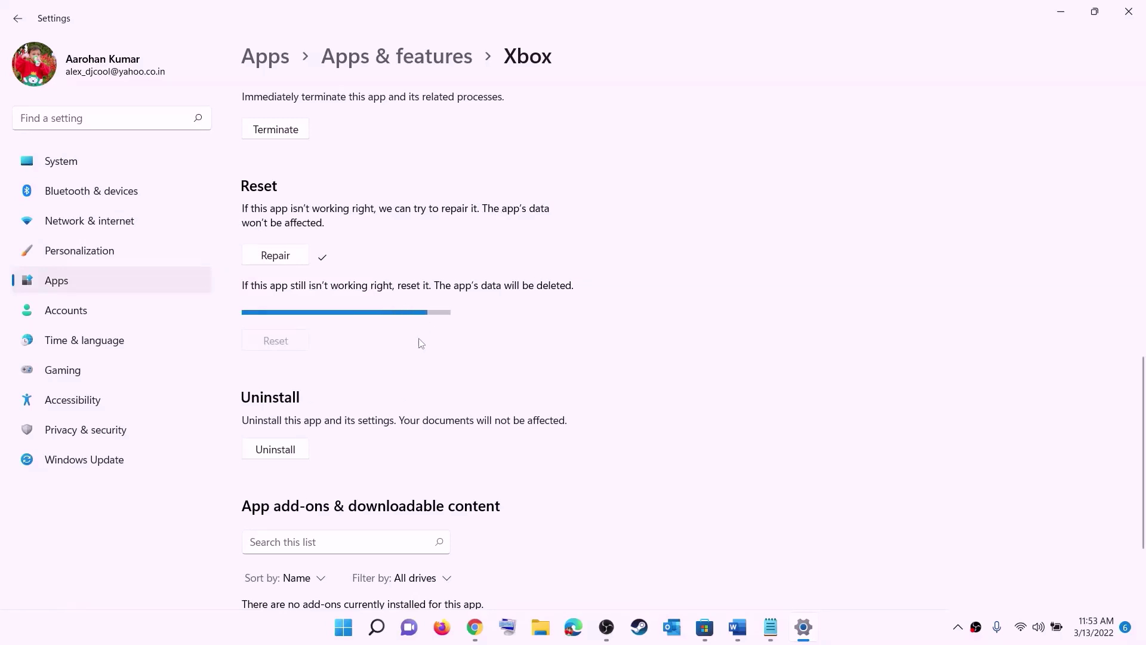
{"action": "left_click", "coordinate": [342, 631]}
{"action": "type", "text": "s"}
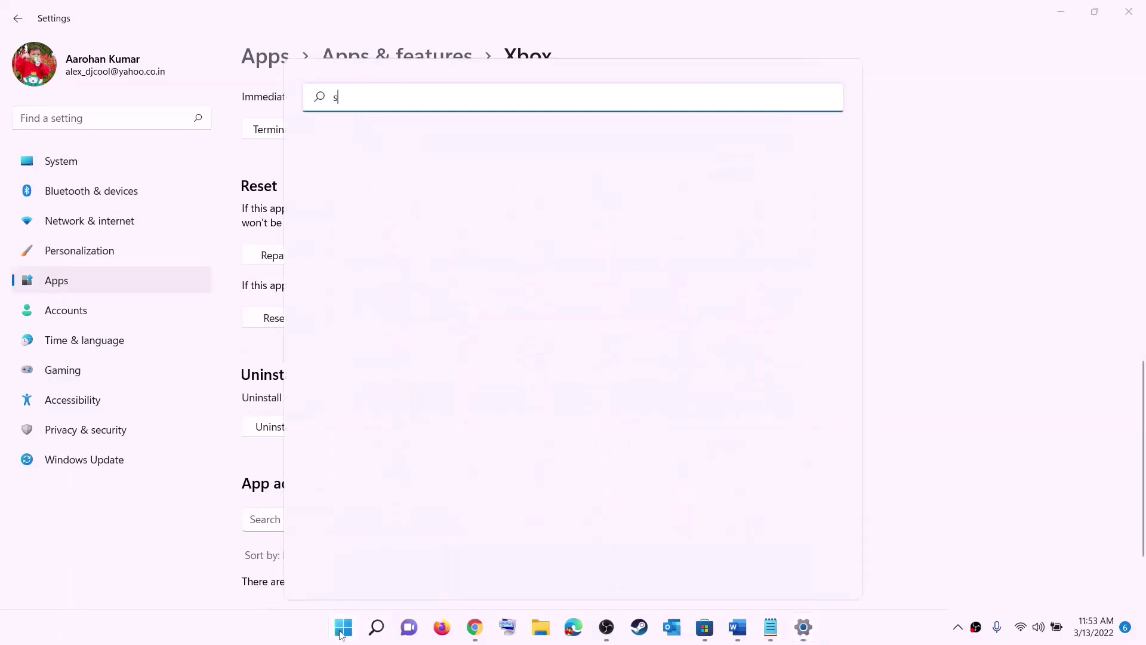
{"action": "type", "text": "tore"}
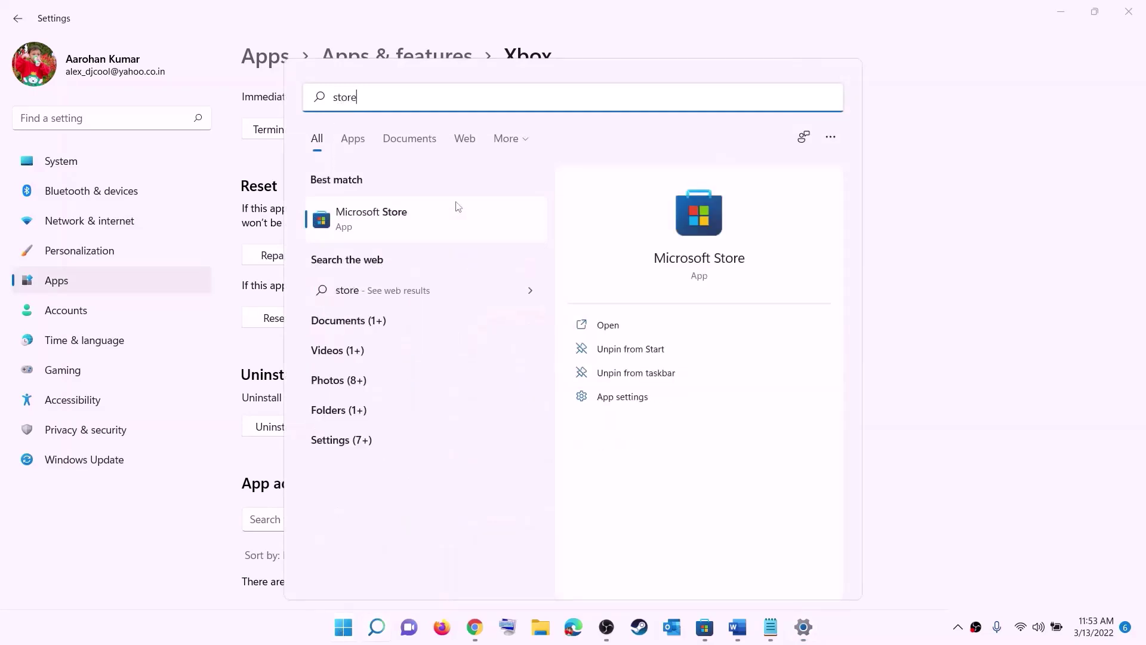
Open Microsoft Store's App settings page and repair the app.
{"action": "right_click", "coordinate": [372, 231]}
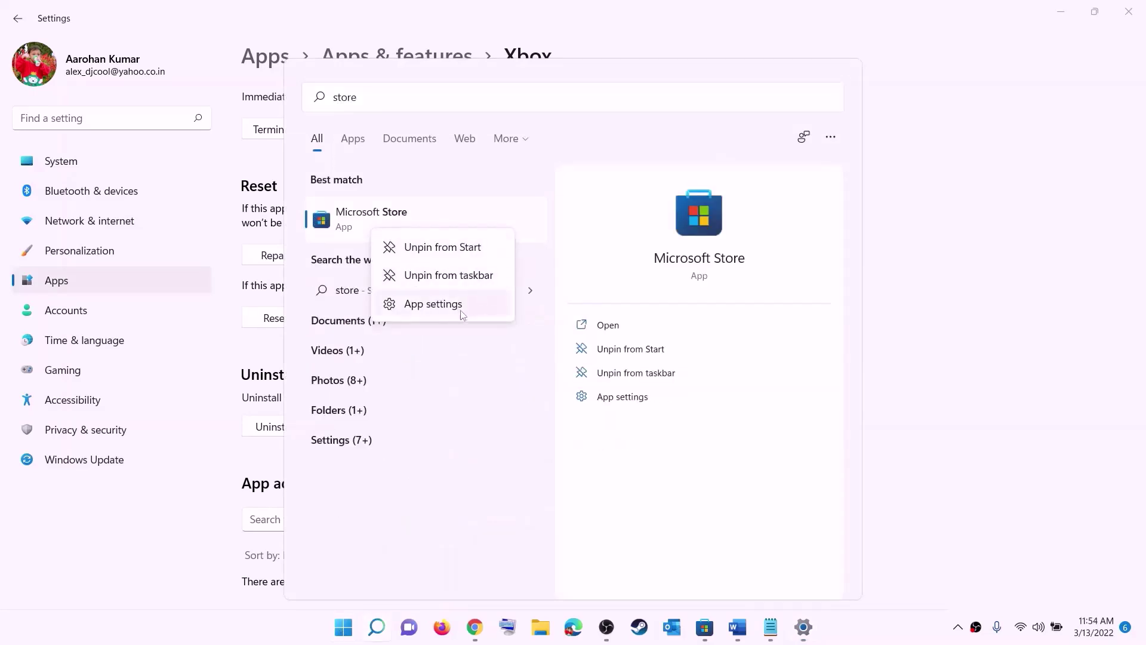
{"action": "left_click", "coordinate": [444, 304]}
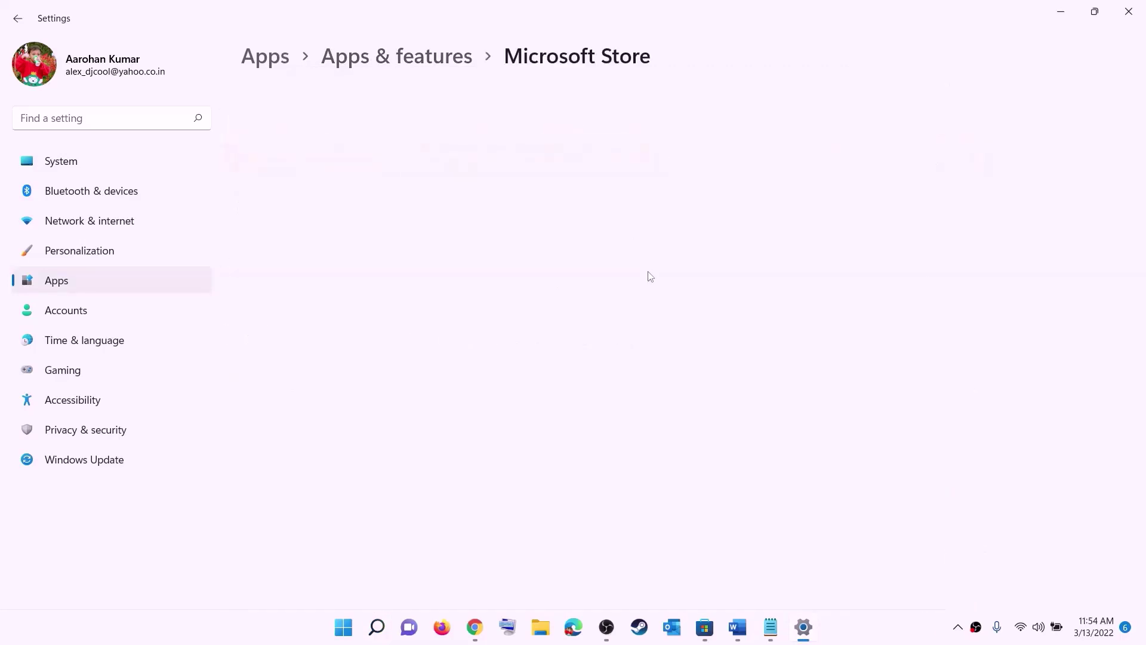
{"action": "scroll", "coordinate": [360, 437], "scroll_direction": "down", "scroll_amount": 10}
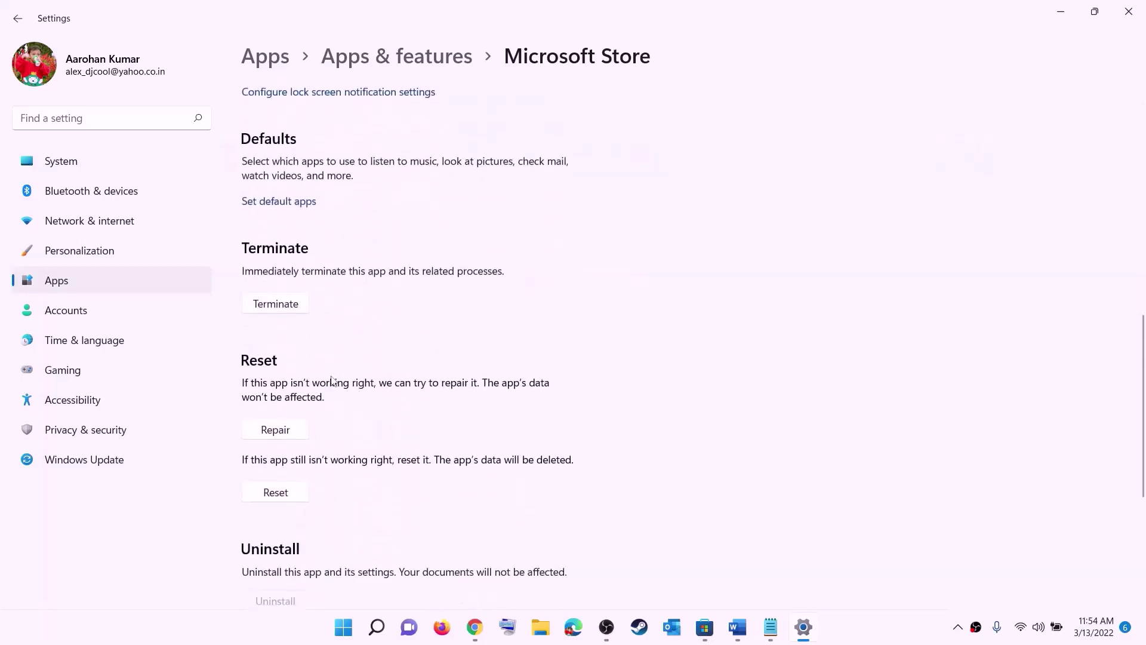
{"action": "left_click", "coordinate": [276, 431]}
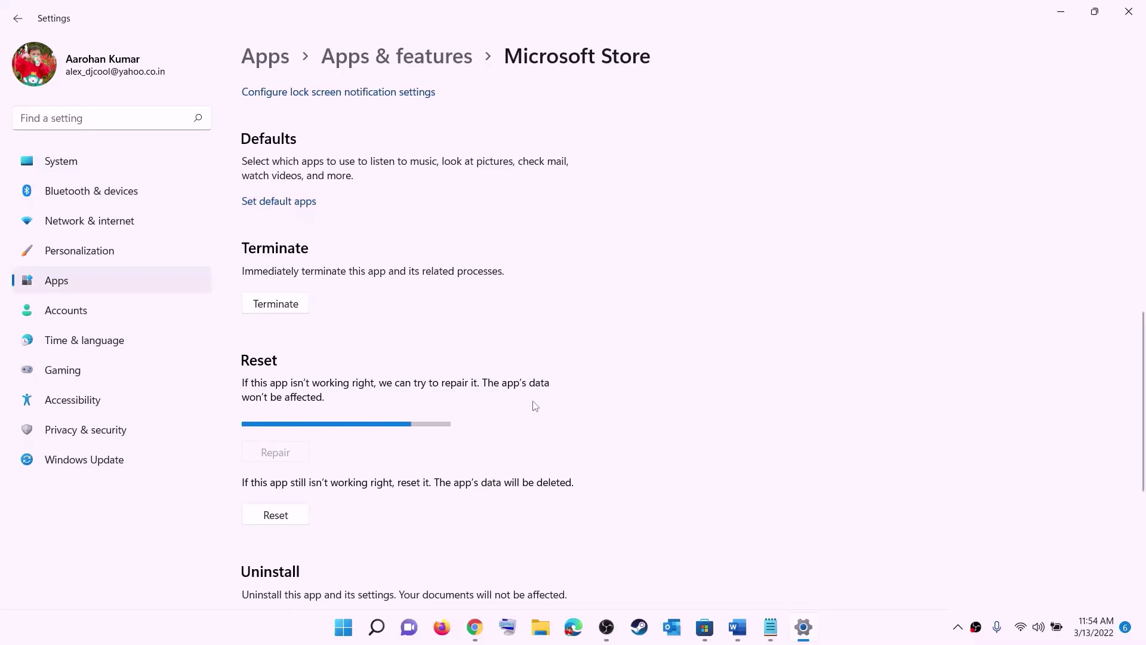
Reset the Microsoft Store app, then return to the Word guide at Step 6.
{"action": "left_click", "coordinate": [285, 517]}
{"action": "left_click", "coordinate": [341, 477]}
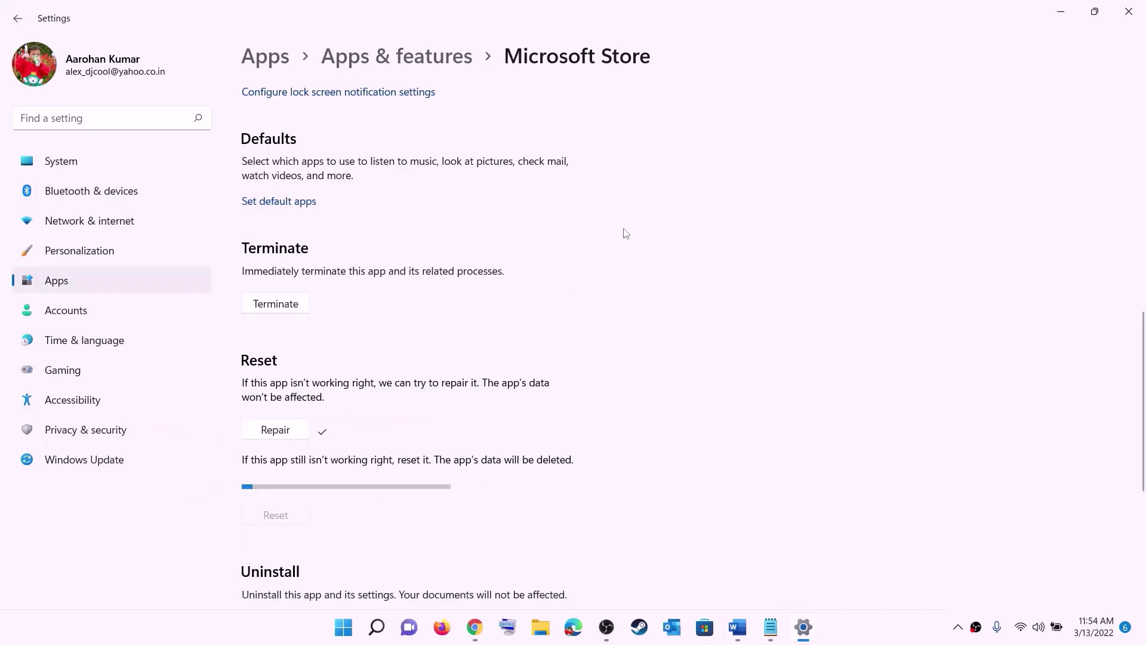
{"action": "left_click", "coordinate": [738, 626]}
{"action": "scroll", "coordinate": [219, 317], "scroll_direction": "down", "scroll_amount": 3}
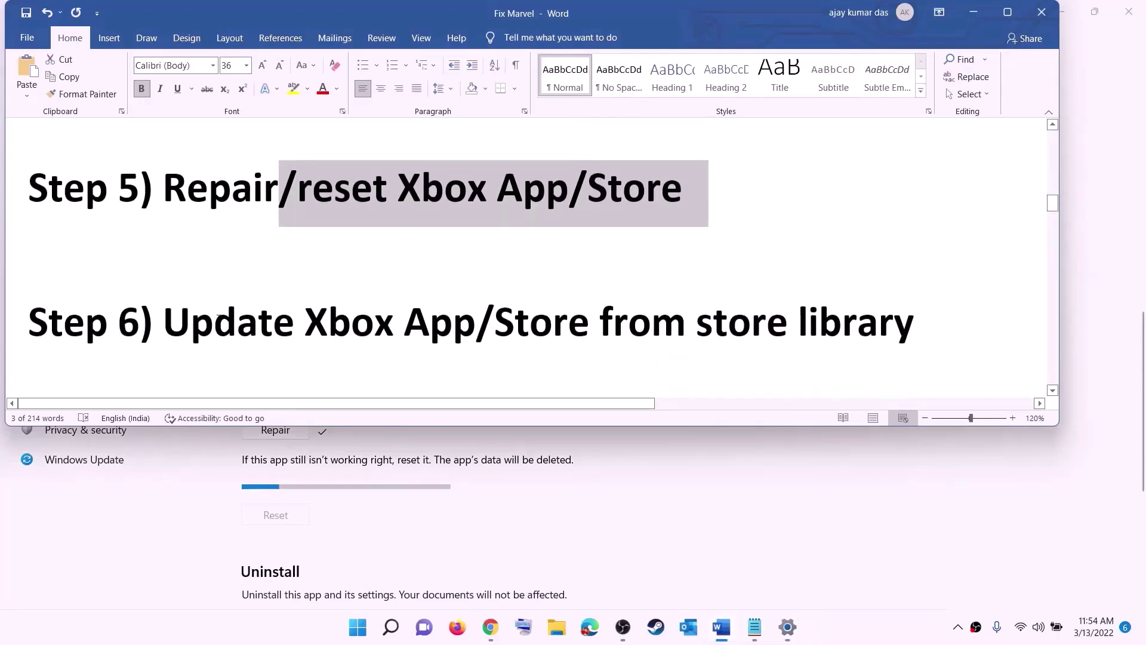
Launch Microsoft Store maximized and open its Library of installed apps.
{"action": "left_click_drag", "start_coordinate": [218, 317], "coordinate": [912, 315]}
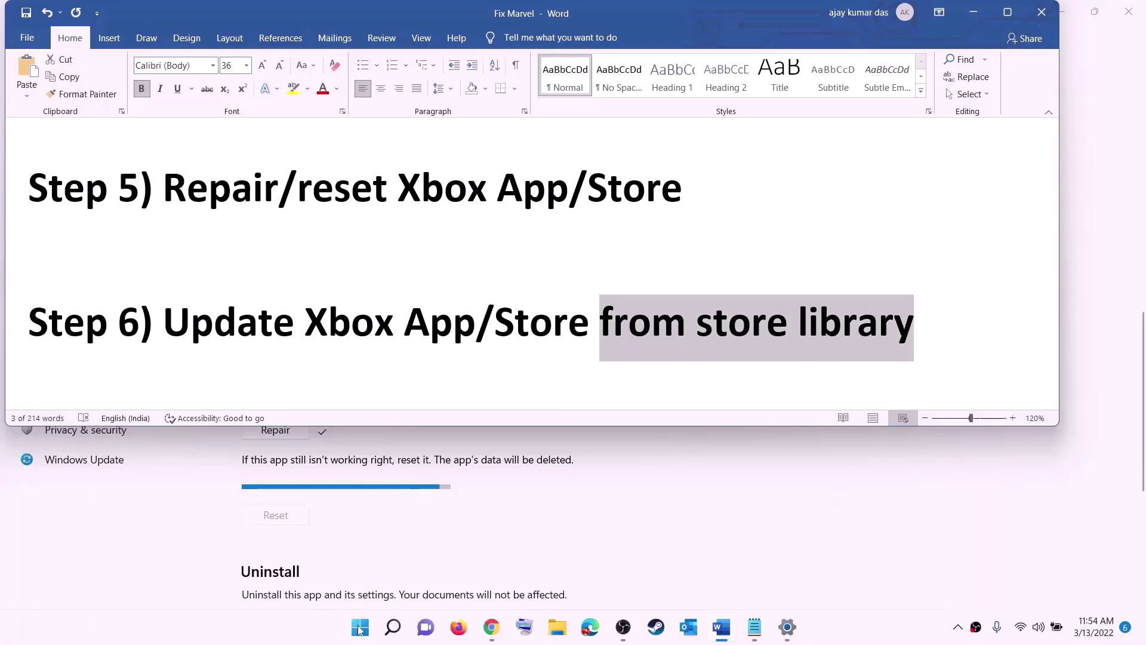
{"action": "left_click", "coordinate": [360, 628]}
{"action": "type", "text": "store"}
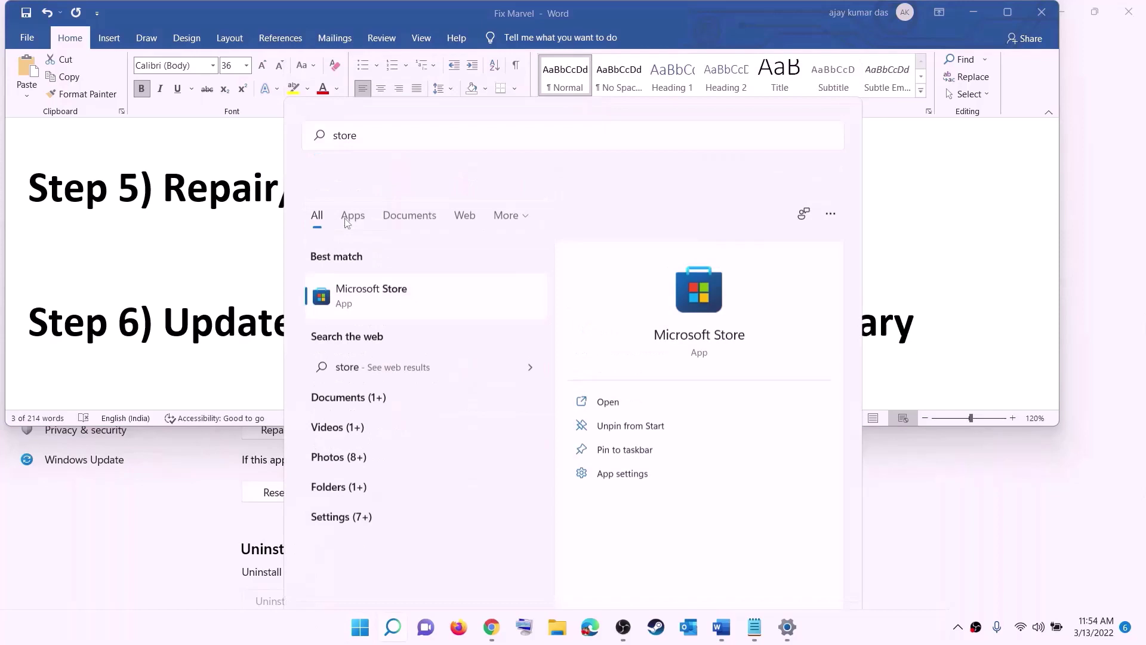
{"action": "key", "text": "Return"}
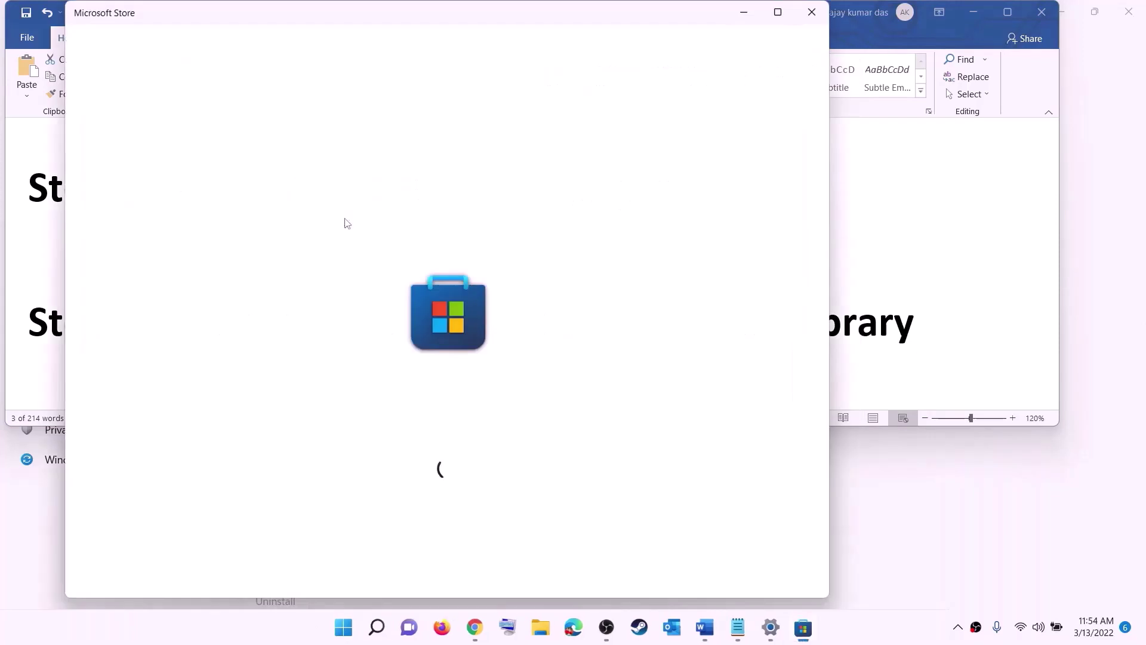
{"action": "left_click", "coordinate": [778, 12]}
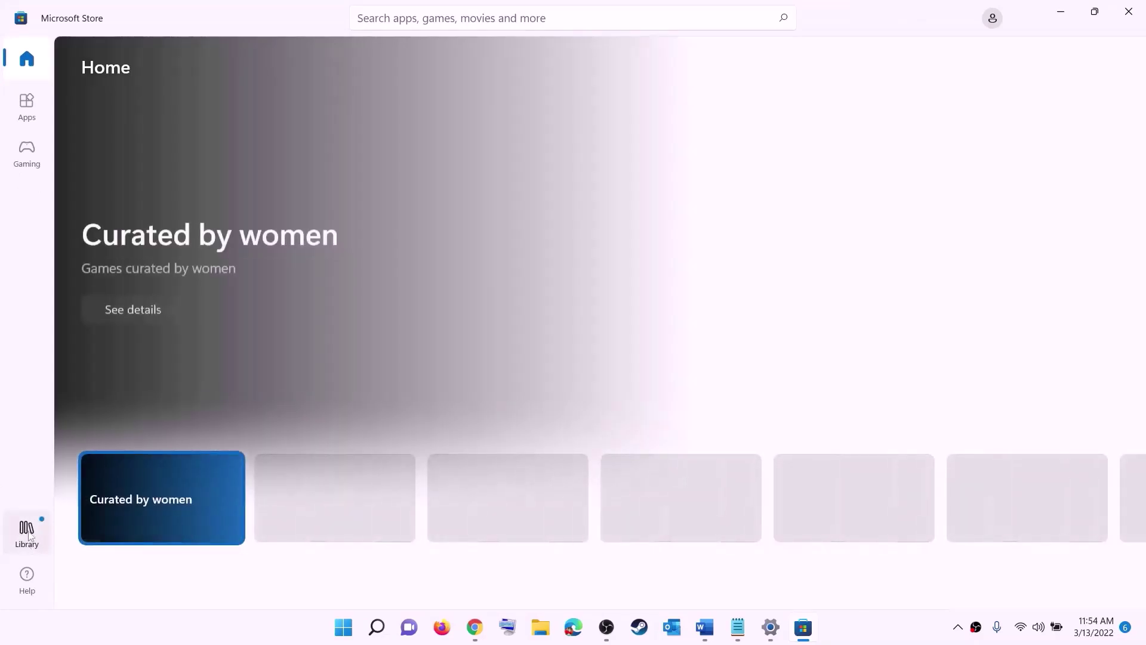
{"action": "left_click", "coordinate": [27, 535]}
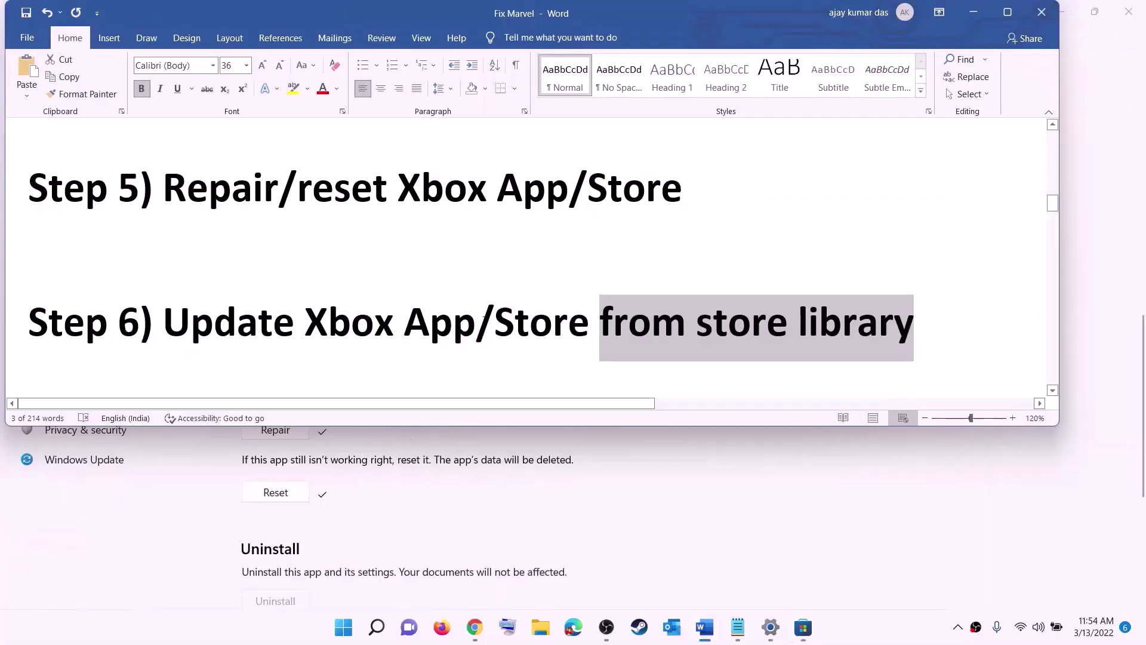
Scroll the guide to Step 7 and select the Xbox Identity Provider URL.
{"action": "scroll", "coordinate": [227, 346], "scroll_direction": "down", "scroll_amount": 2}
{"action": "scroll", "coordinate": [227, 346], "scroll_direction": "down", "scroll_amount": 2}
{"action": "left_click_drag", "start_coordinate": [282, 285], "coordinate": [768, 285]}
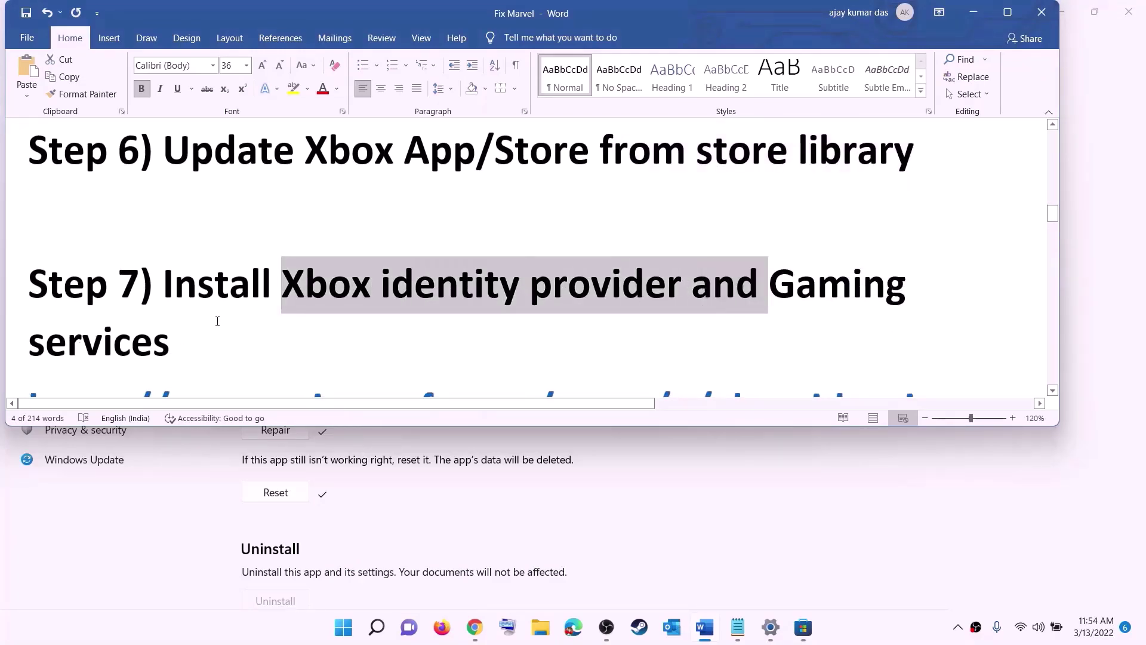
{"action": "scroll", "coordinate": [217, 321], "scroll_direction": "down", "scroll_amount": 5}
{"action": "double_click", "coordinate": [16, 212]}
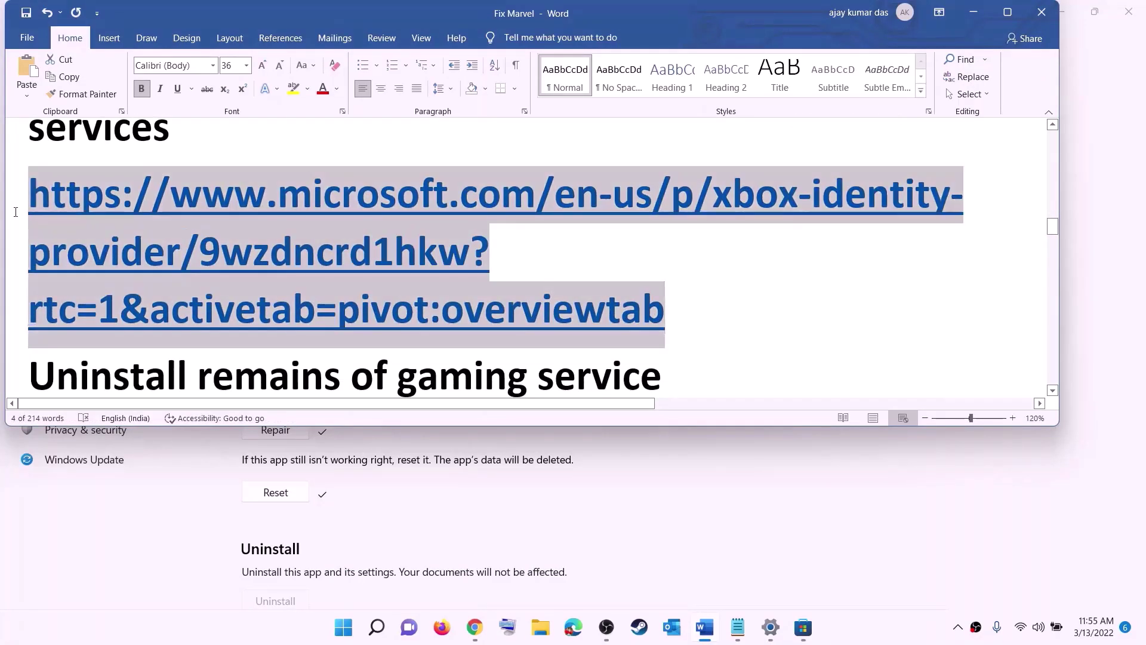
{"action": "right_click", "coordinate": [194, 242]}
Copy the Xbox Identity Provider link and open its listing in Microsoft Store via Get.
{"action": "left_click", "coordinate": [236, 268]}
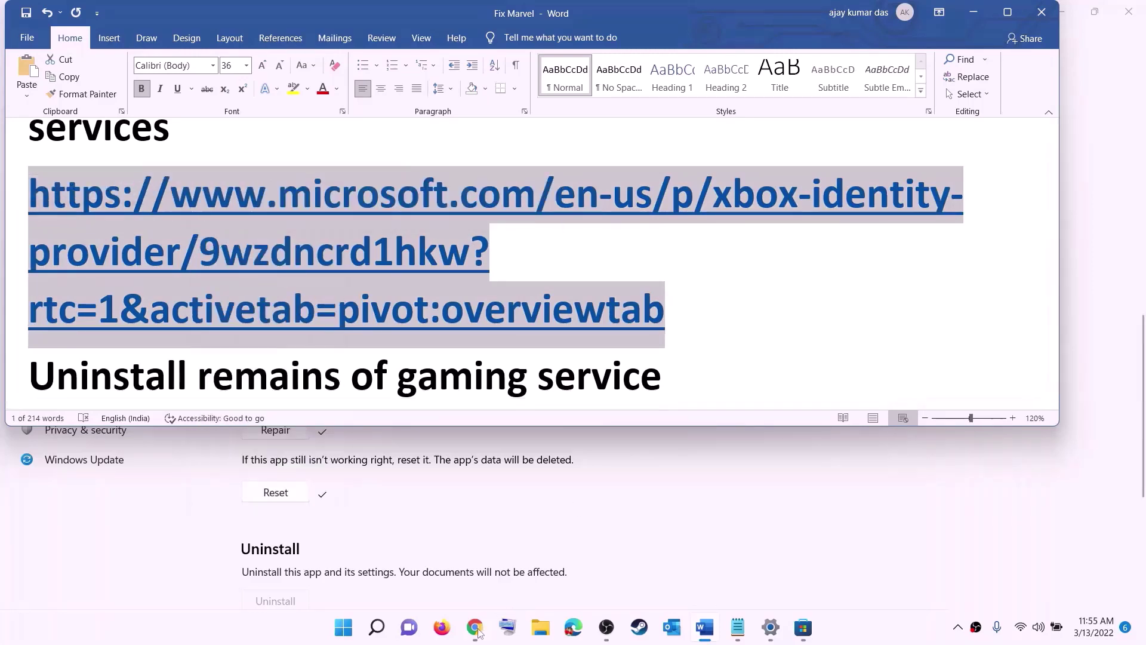
{"action": "left_click", "coordinate": [475, 626]}
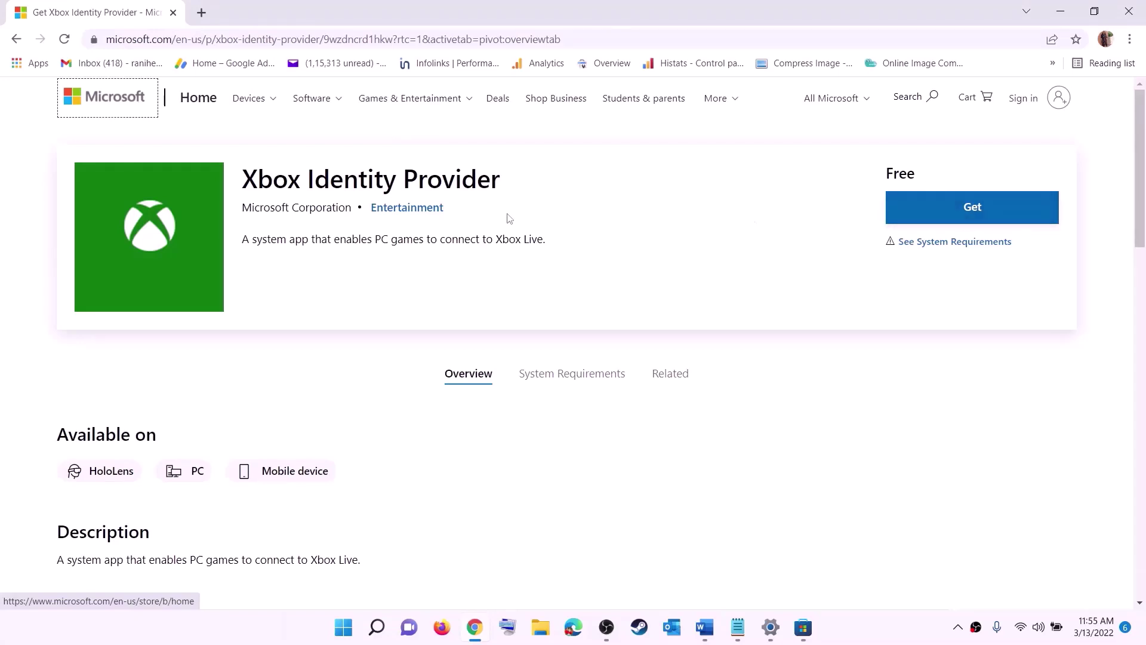
{"action": "left_click", "coordinate": [967, 206]}
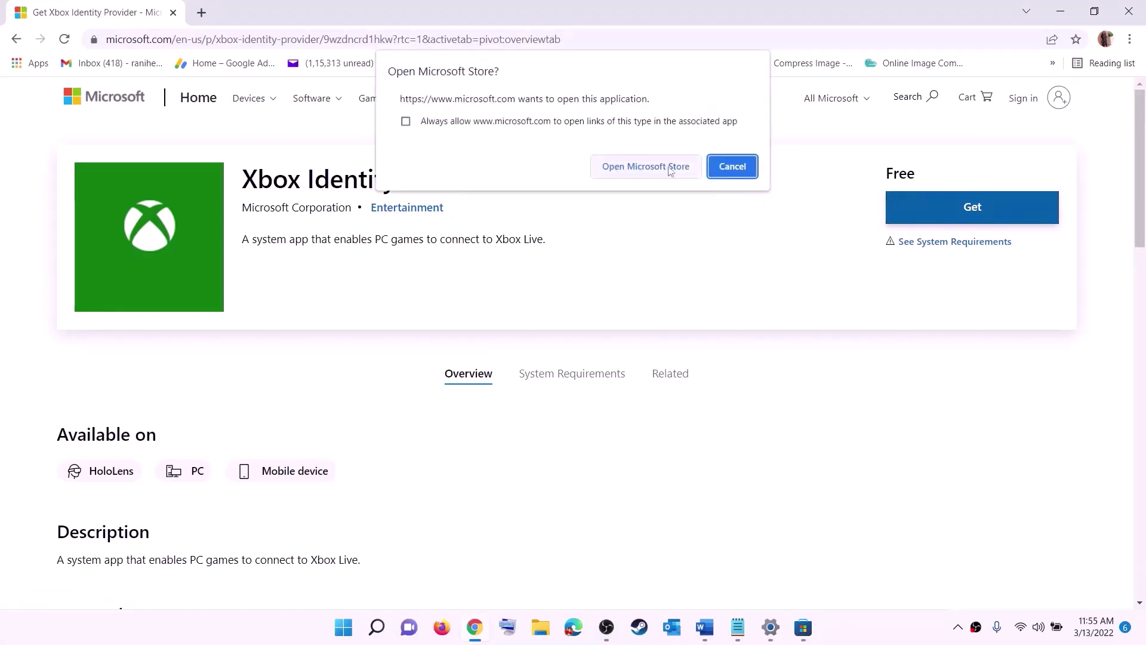
{"action": "left_click", "coordinate": [637, 172]}
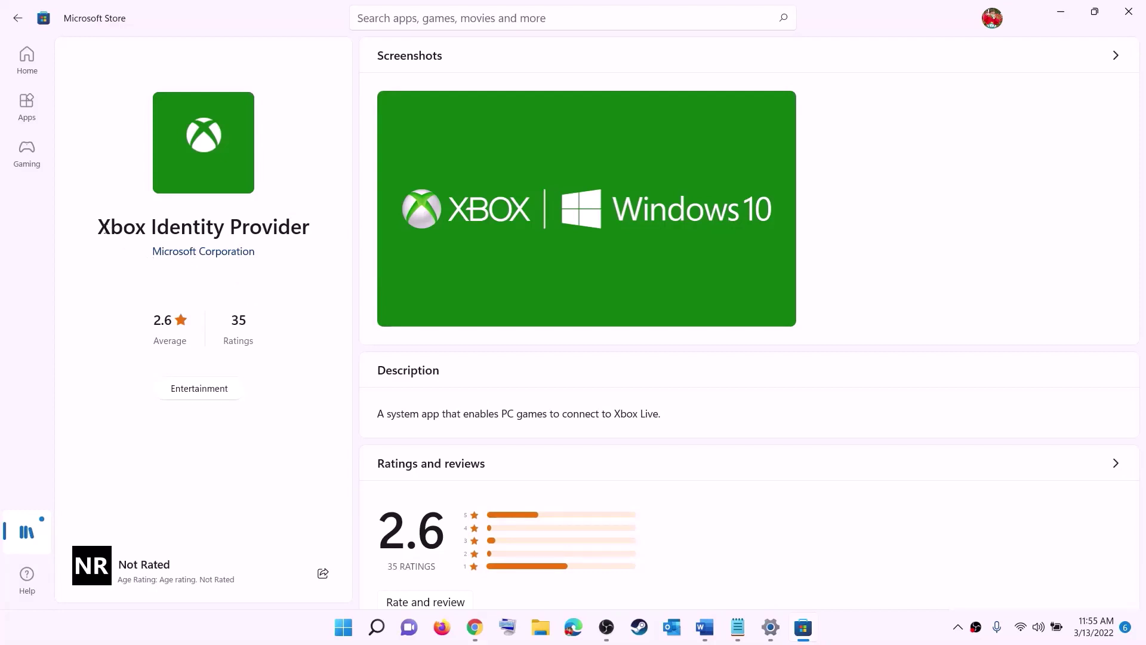
Check the Xbox Identity Provider Store page, then return to the Word guide.
{"action": "left_click_drag", "start_coordinate": [104, 230], "coordinate": [309, 219]}
{"action": "left_click", "coordinate": [195, 301]}
{"action": "key", "text": "alt+Tab"}
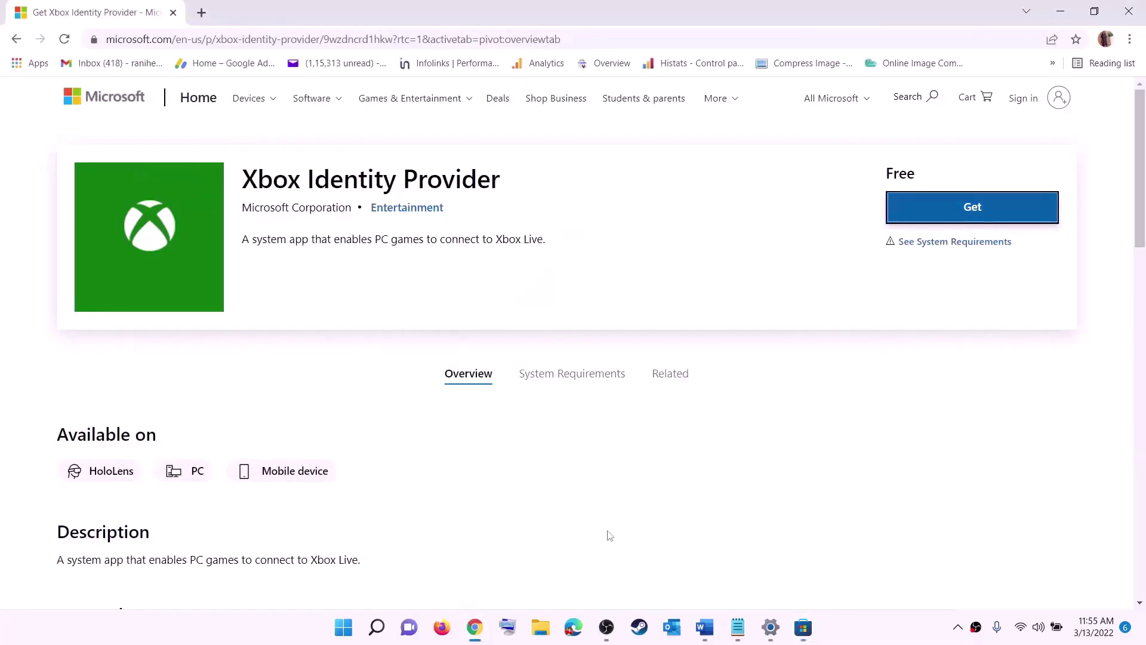
{"action": "left_click", "coordinate": [703, 628]}
Copy the Gaming Services get-appxpackage uninstall command from the Word guide.
{"action": "scroll", "coordinate": [328, 286], "scroll_direction": "down", "scroll_amount": 5}
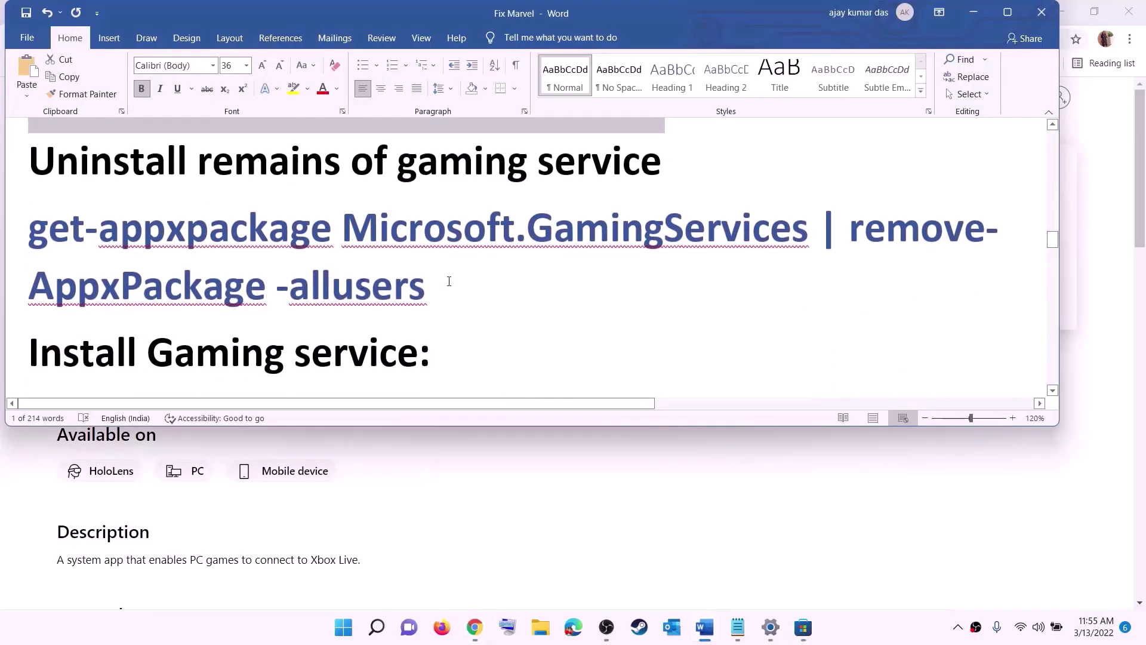
{"action": "left_click_drag", "start_coordinate": [426, 287], "coordinate": [27, 230]}
{"action": "right_click", "coordinate": [124, 251]}
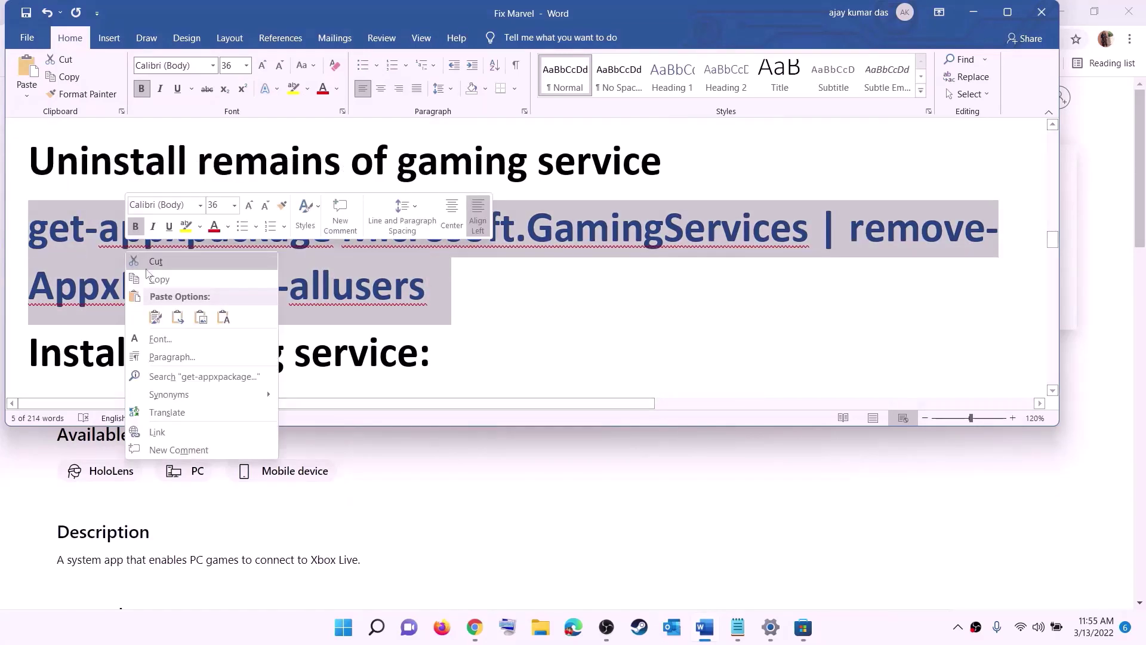
{"action": "left_click", "coordinate": [159, 280]}
Run PowerShell as administrator and execute the pasted Microsoft.GamingServices removal command.
{"action": "left_click", "coordinate": [344, 627]}
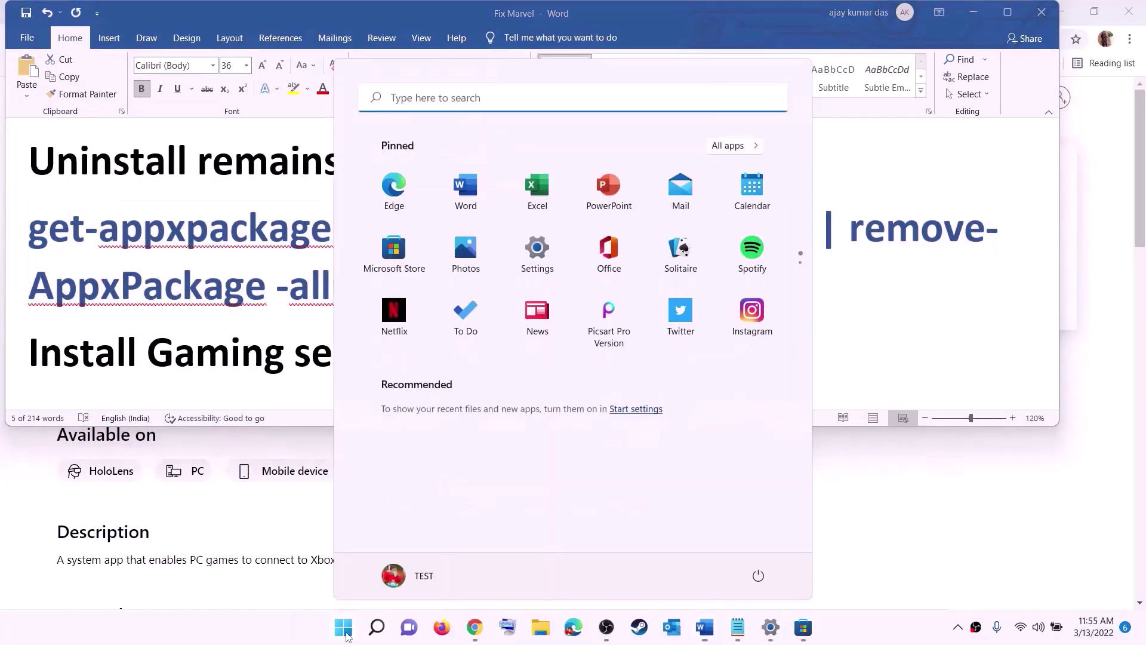
{"action": "type", "text": "powers"}
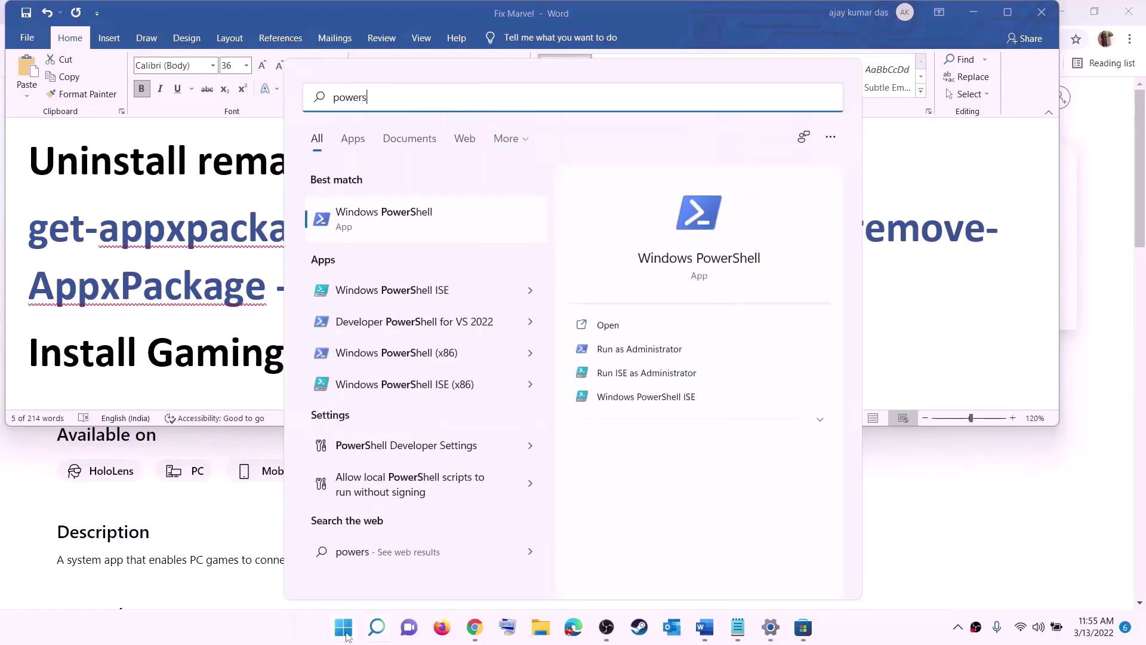
{"action": "type", "text": "hell"}
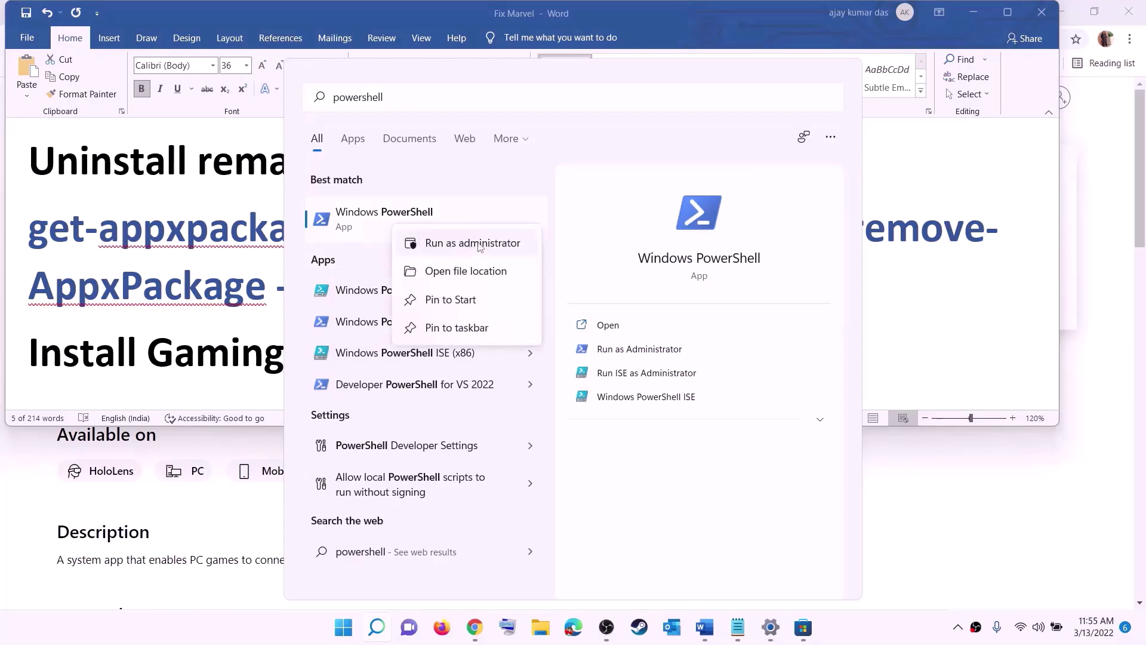
{"action": "left_click", "coordinate": [479, 244]}
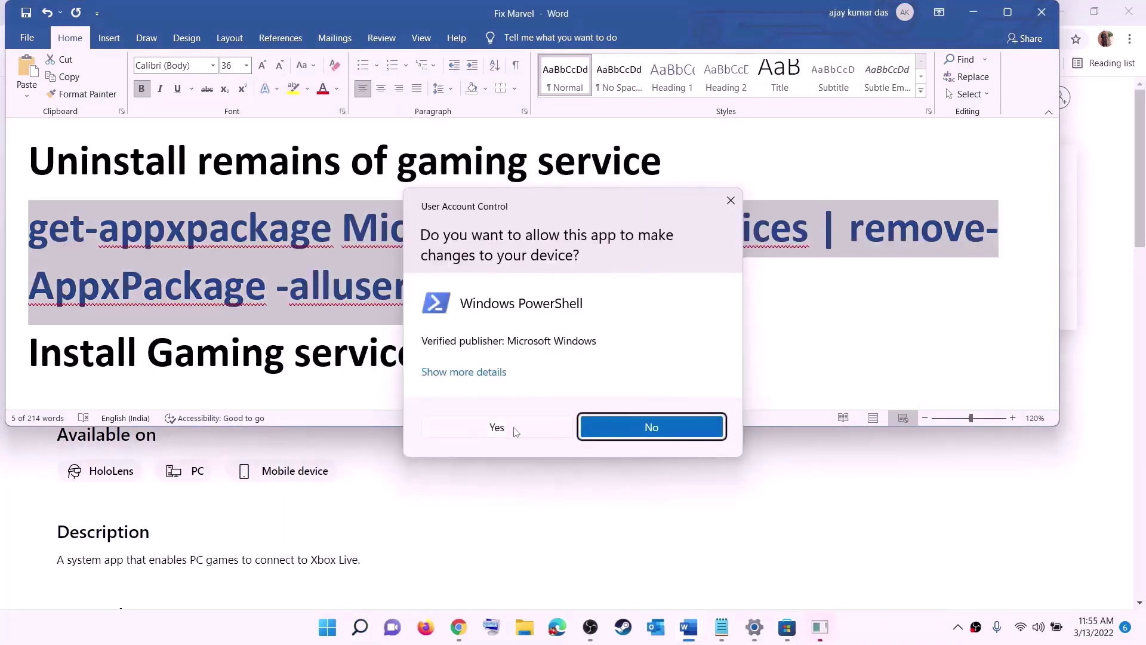
{"action": "left_click", "coordinate": [496, 427]}
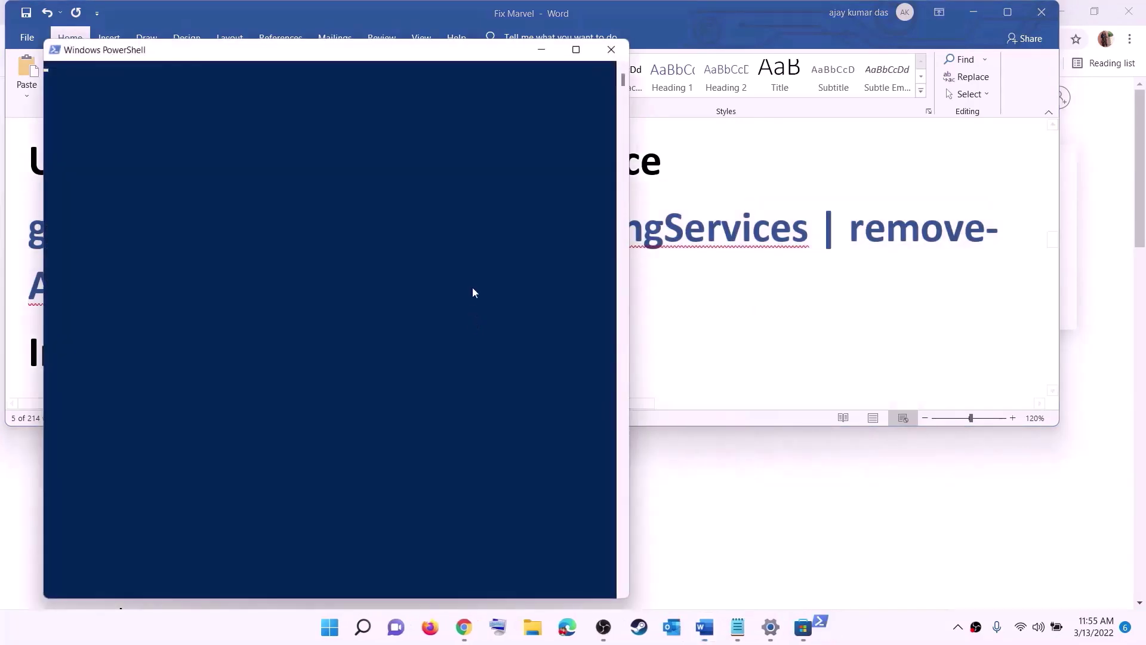
{"action": "left_click_drag", "start_coordinate": [533, 129], "coordinate": [536, 131]}
{"action": "key", "text": "ctrl+v"}
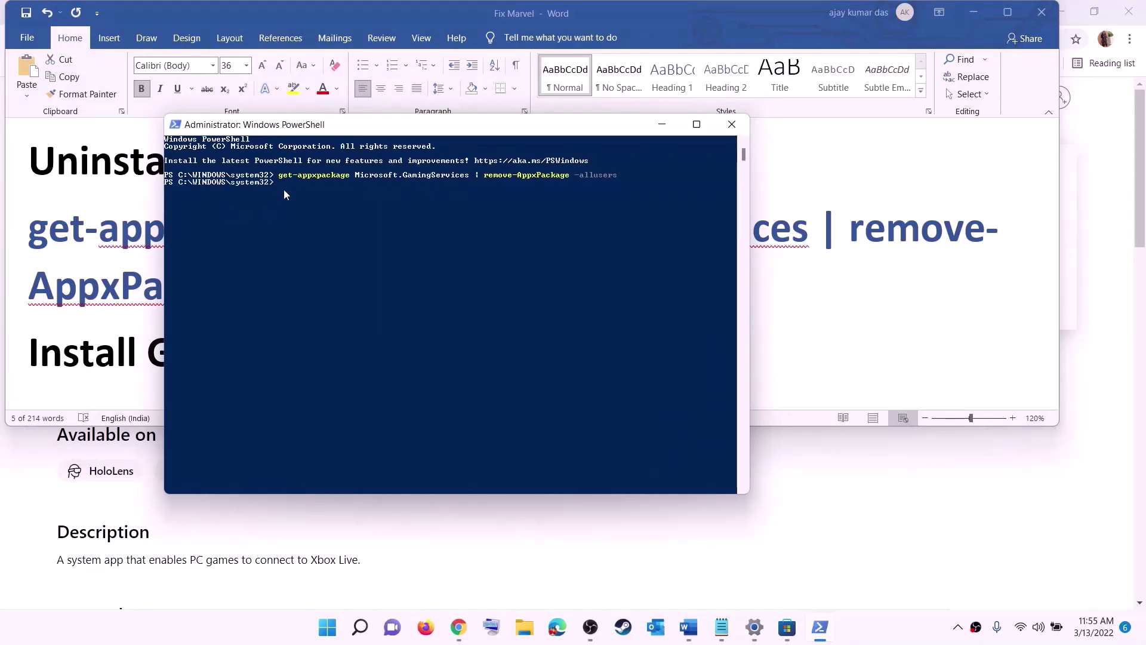
Copy the Gaming Services install command from Word and paste it into PowerShell.
{"action": "key", "text": "alt+Tab"}
{"action": "scroll", "coordinate": [196, 274], "scroll_direction": "down", "scroll_amount": 3}
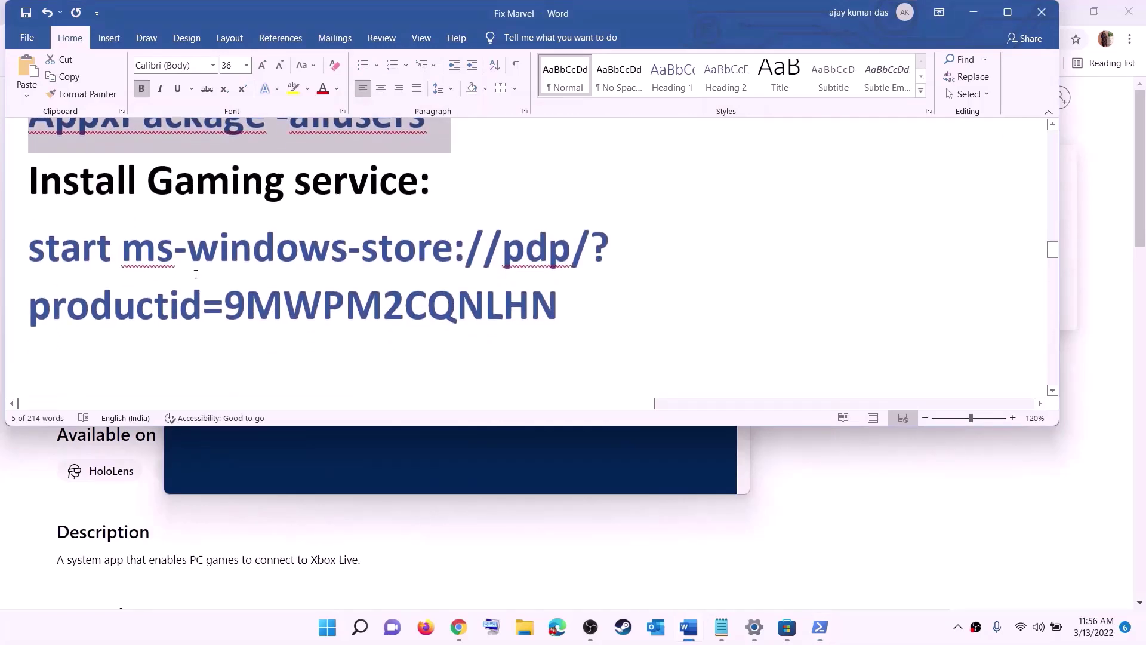
{"action": "triple_click", "coordinate": [196, 274]}
{"action": "right_click", "coordinate": [124, 270]}
{"action": "left_click", "coordinate": [153, 298]}
{"action": "key", "text": "alt+Tab"}
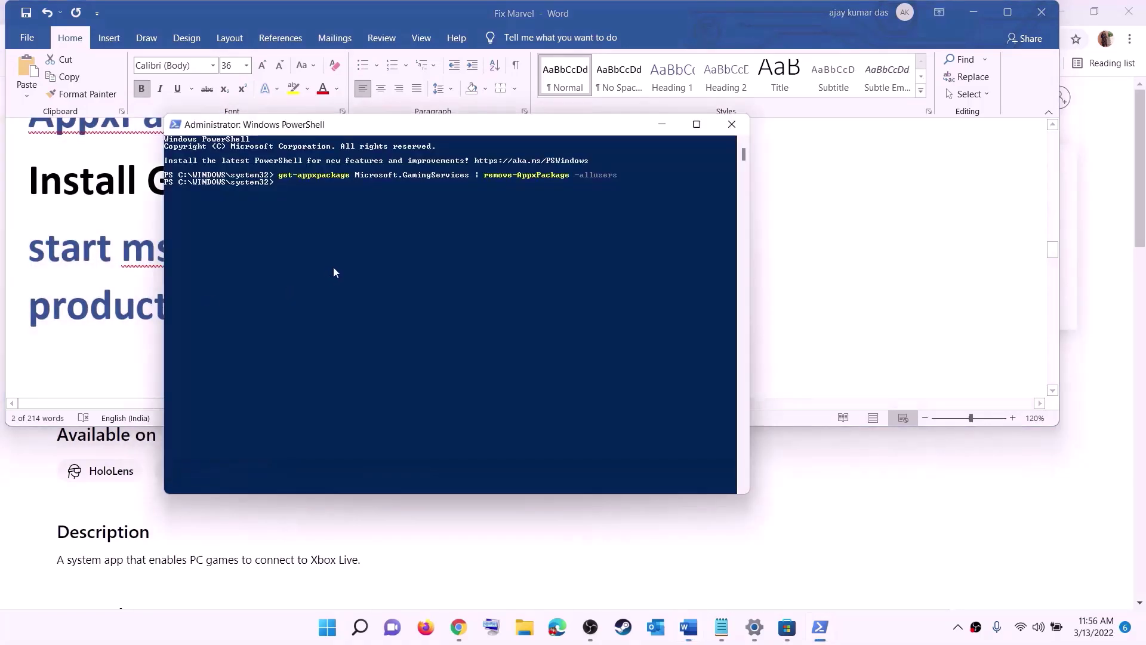
{"action": "right_click", "coordinate": [341, 256]}
Run the ms-windows-store command, approve the Gaming Services install, and return to the guide's services list.
{"action": "key", "text": "Return"}
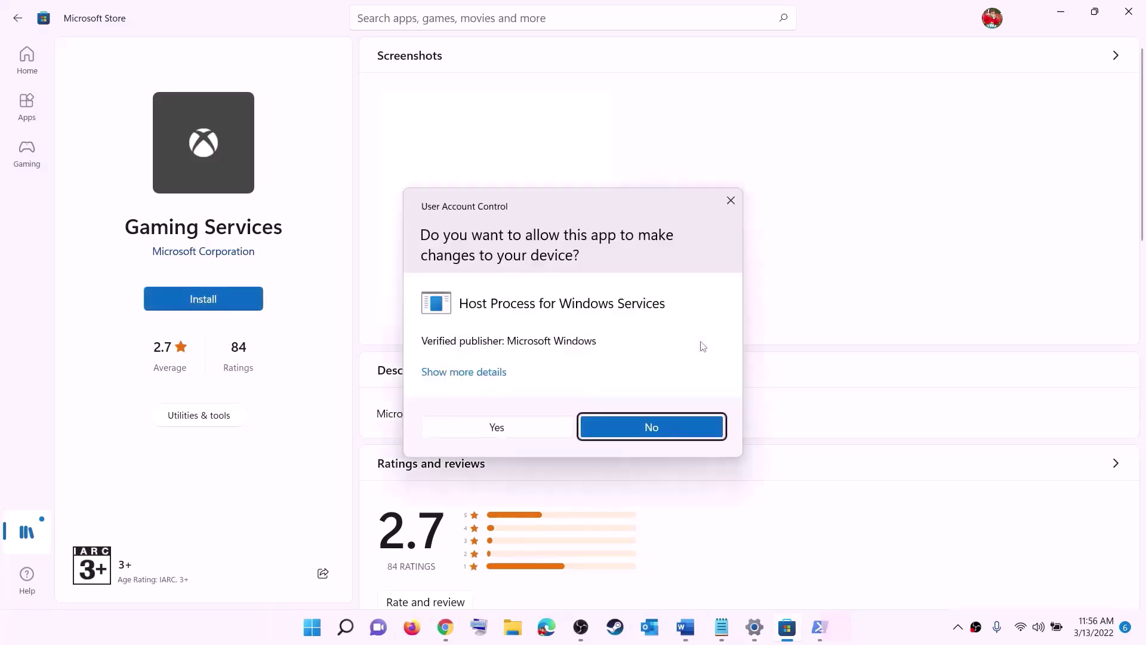
{"action": "left_click", "coordinate": [509, 434]}
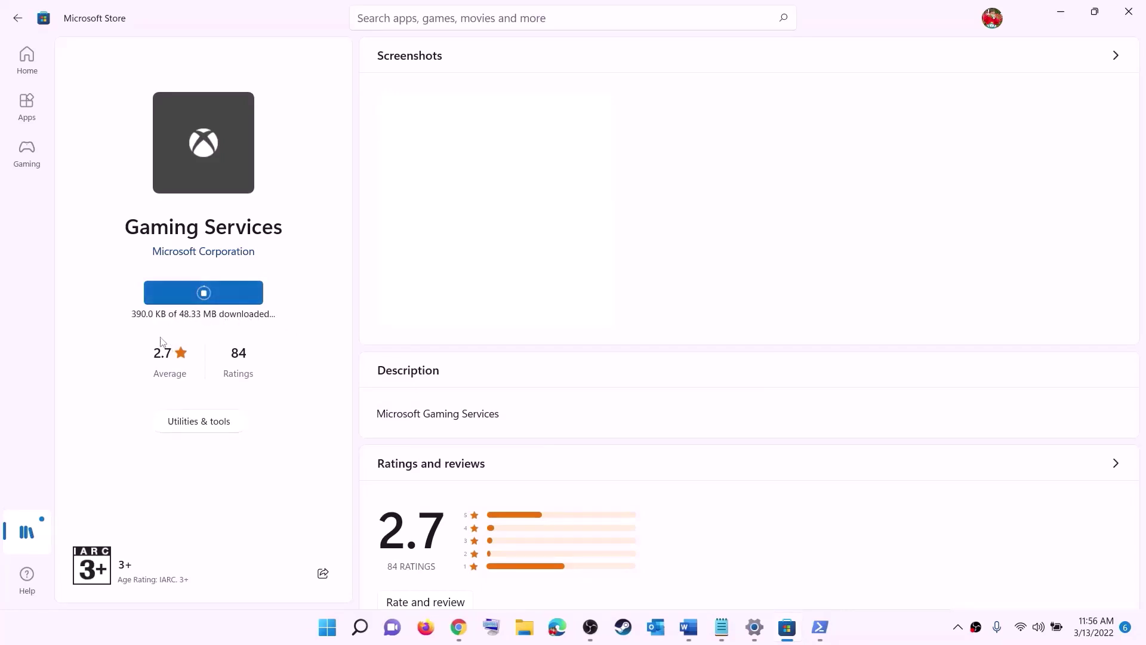
{"action": "left_click", "coordinate": [688, 627]}
{"action": "triple_click", "coordinate": [379, 304]}
{"action": "scroll", "coordinate": [379, 309], "scroll_direction": "down", "scroll_amount": 3}
{"action": "scroll", "coordinate": [379, 306], "scroll_direction": "down", "scroll_amount": 3}
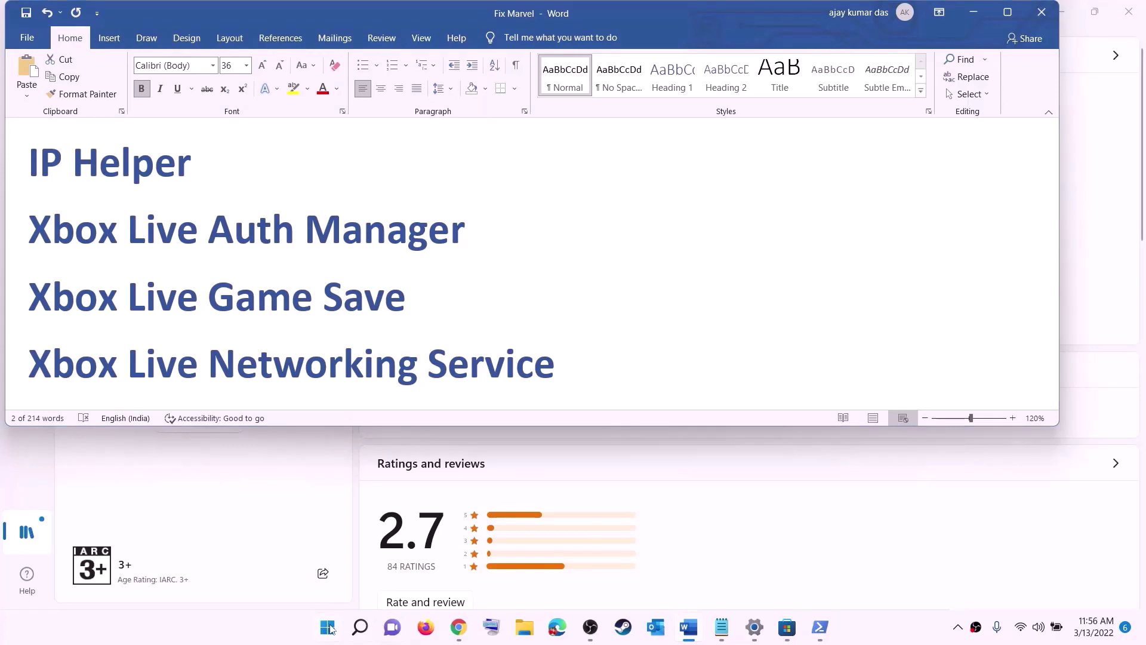
Open Services and keep IP Helper's startup type on Automatic.
{"action": "left_click", "coordinate": [328, 627]}
{"action": "type", "text": "serv"}
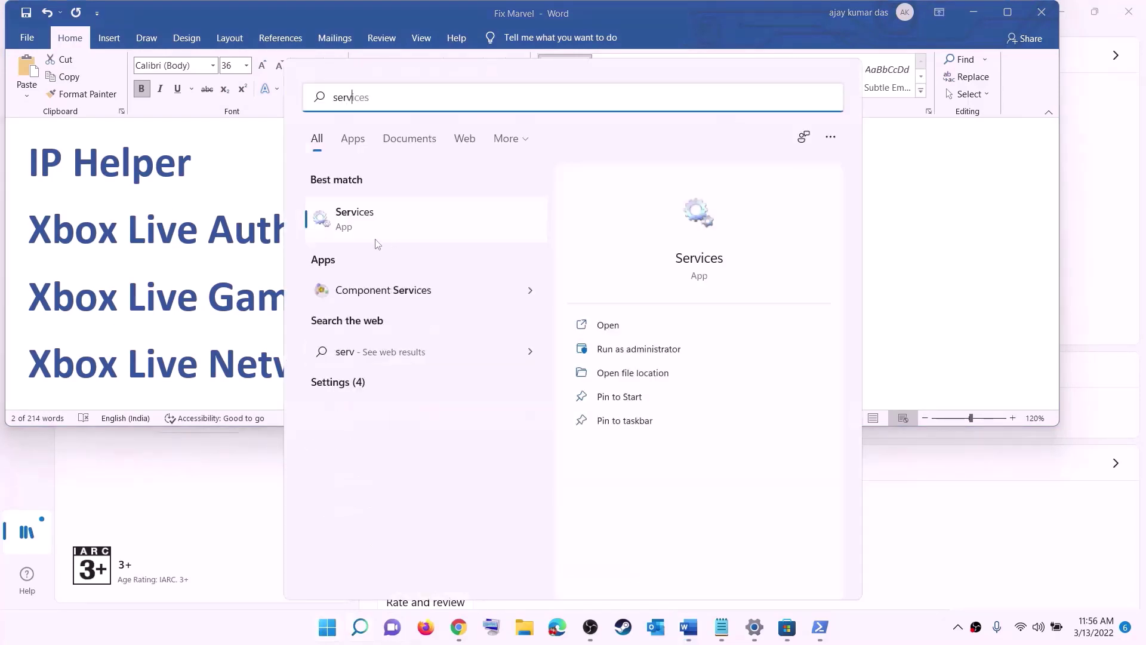
{"action": "type", "text": "ic"}
{"action": "left_click", "coordinate": [318, 223]}
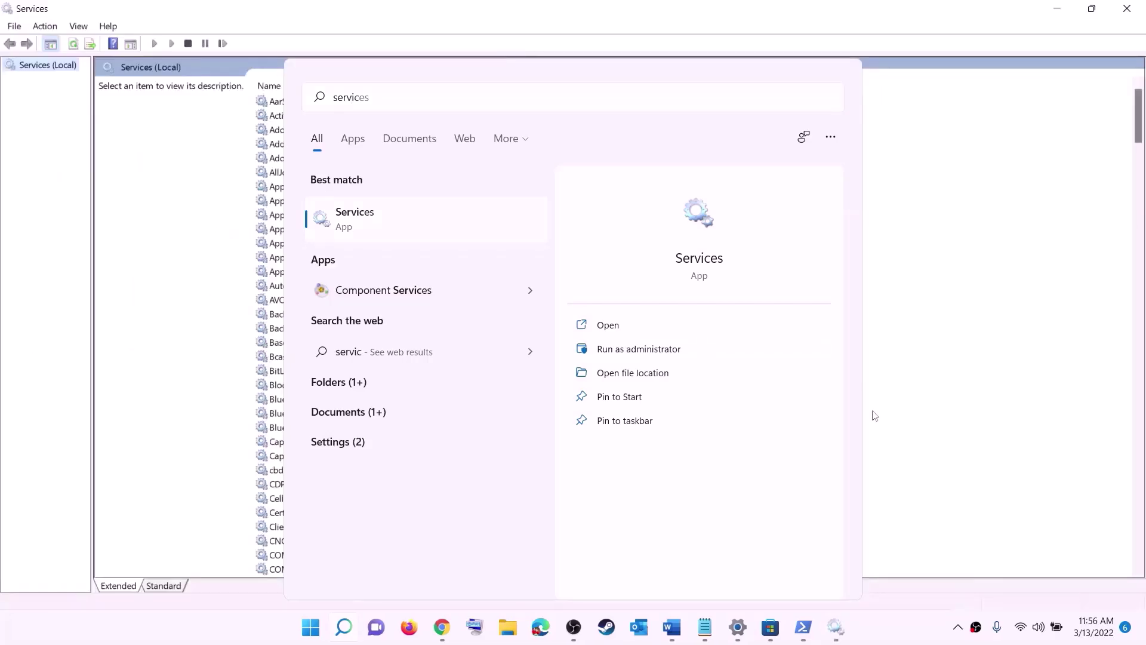
{"action": "left_click", "coordinate": [330, 357]}
{"action": "type", "text": "ip"}
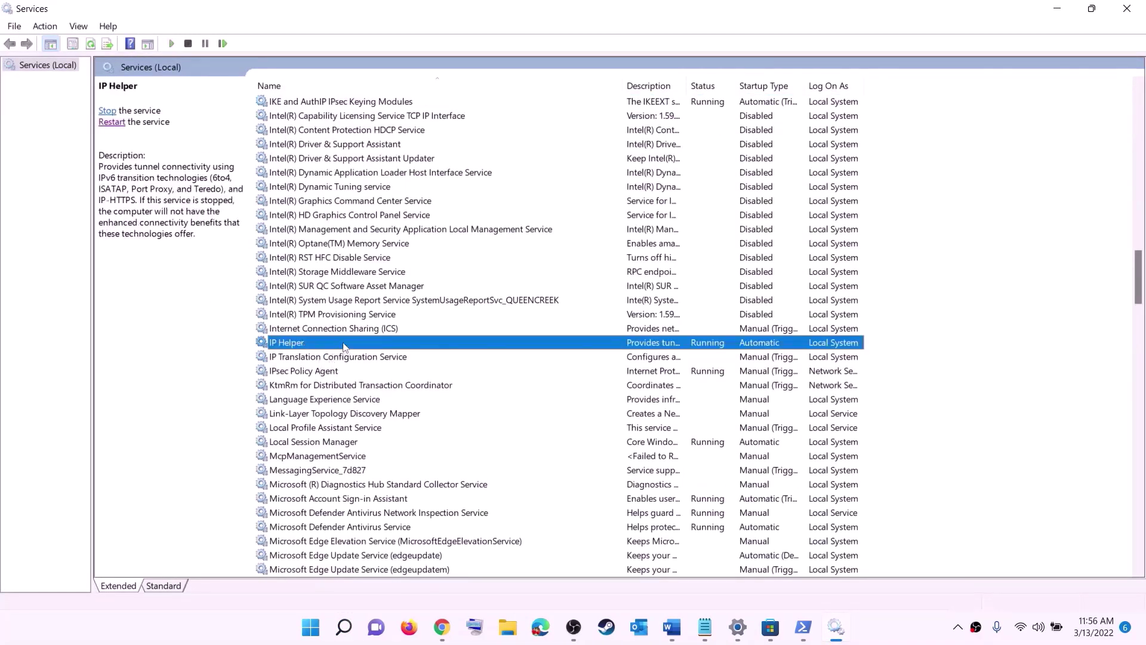
{"action": "double_click", "coordinate": [344, 347]}
{"action": "left_click", "coordinate": [523, 298]}
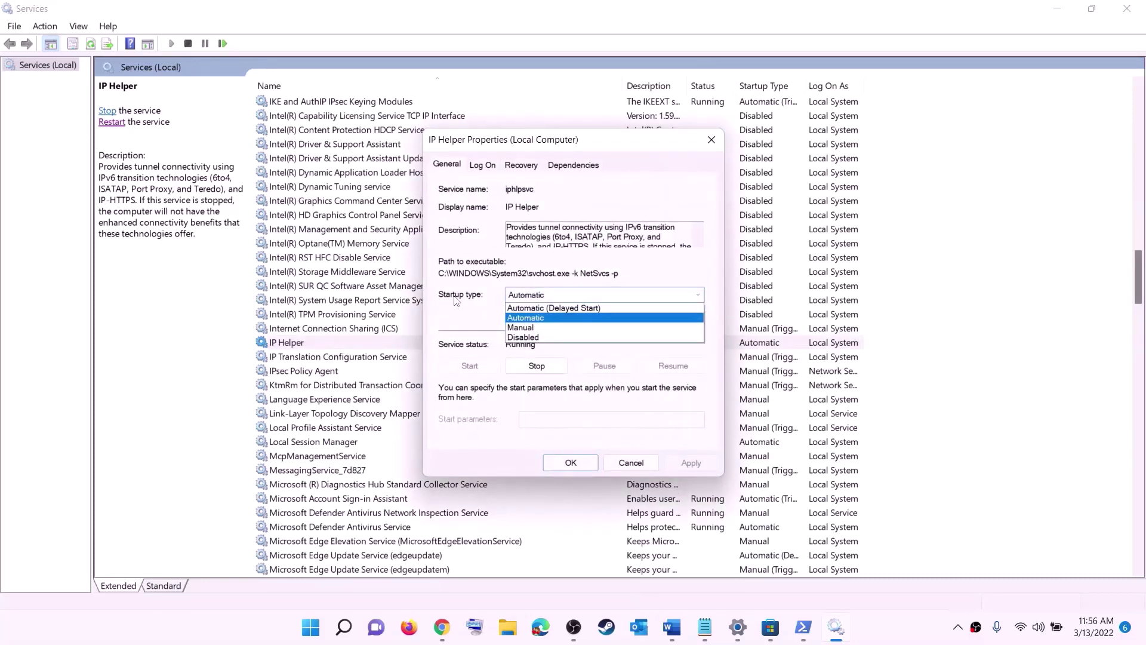
{"action": "left_click", "coordinate": [530, 319]}
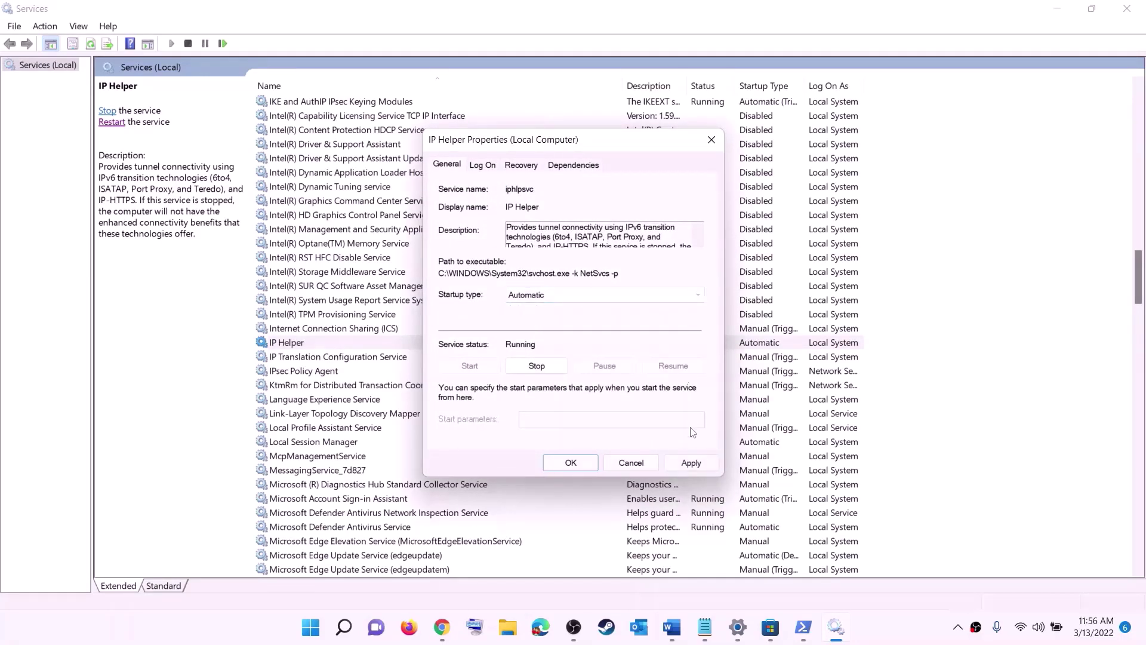
{"action": "left_click", "coordinate": [679, 465]}
{"action": "left_click", "coordinate": [590, 463]}
Keep Xbox Accessory Management Service and Xbox Live Auth Manager on Automatic startup.
{"action": "left_click", "coordinate": [354, 431]}
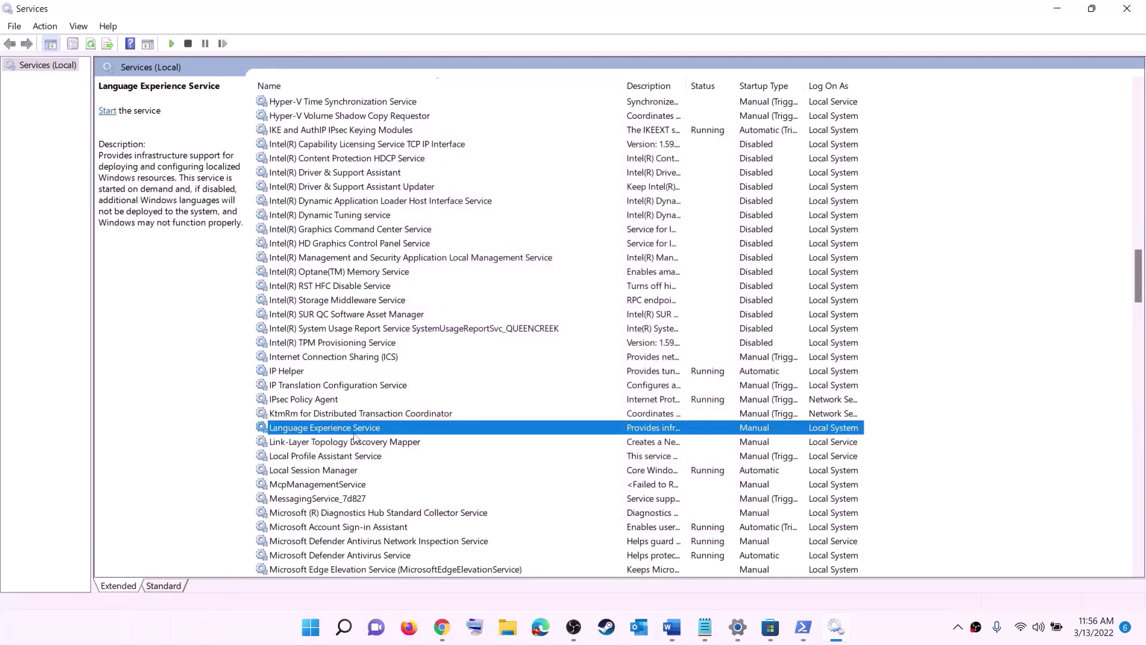
{"action": "key", "text": "x"}
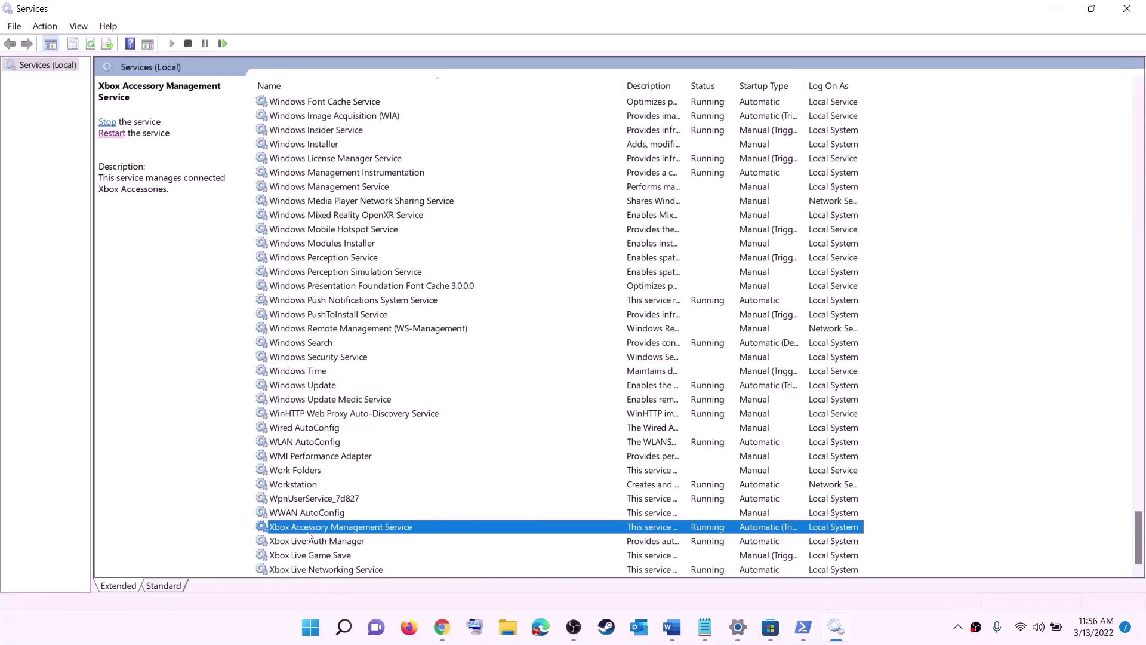
{"action": "double_click", "coordinate": [316, 530]}
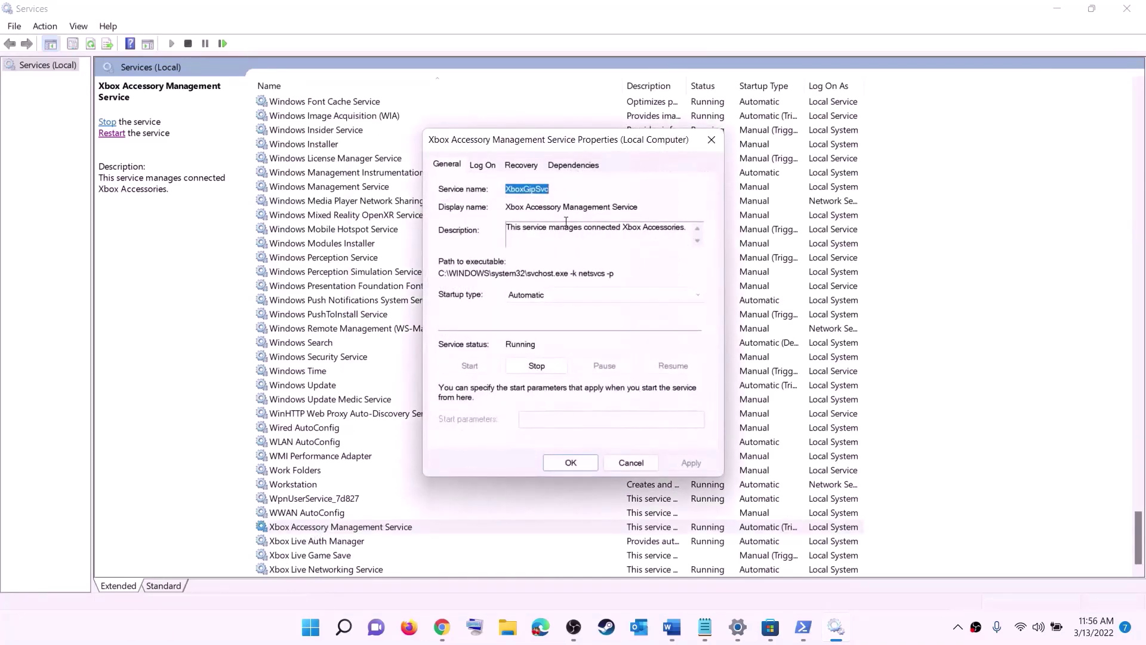
{"action": "left_click", "coordinate": [549, 298]}
{"action": "left_click", "coordinate": [540, 306]}
{"action": "left_click", "coordinate": [691, 464]}
{"action": "left_click", "coordinate": [570, 463]}
{"action": "key", "text": "Down"}
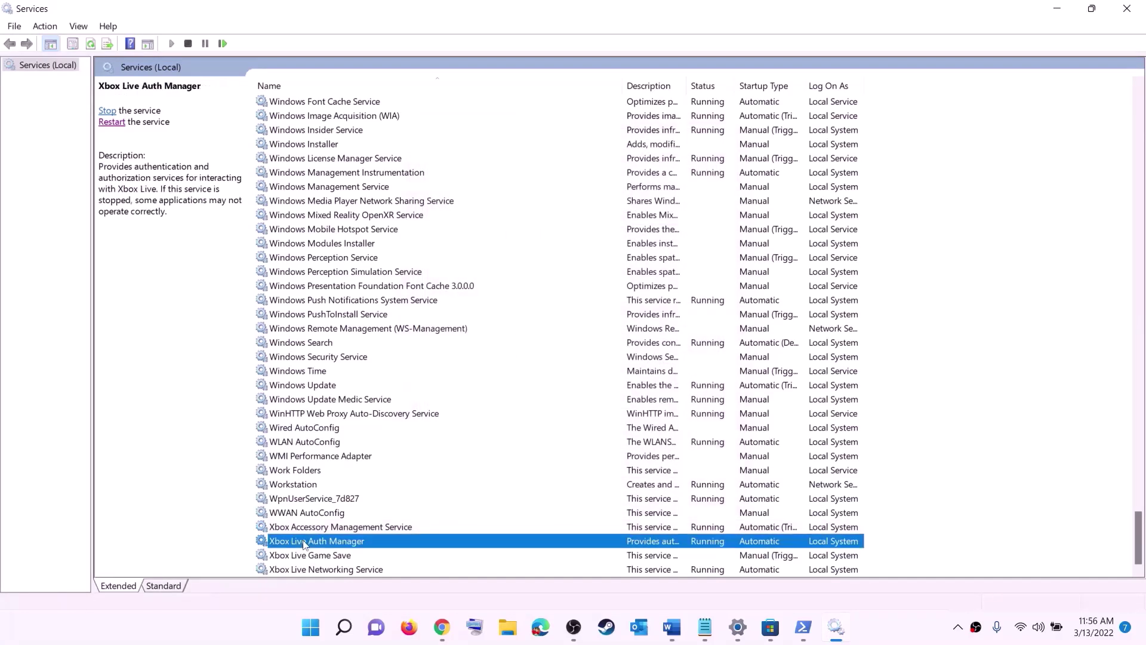
{"action": "key", "text": "Return"}
{"action": "left_click", "coordinate": [567, 315]}
{"action": "left_click", "coordinate": [562, 334]}
{"action": "left_click", "coordinate": [711, 482]}
{"action": "left_click", "coordinate": [590, 481]}
Set Xbox Live Game Save to Automatic and start it; keep Xbox Live Networking Automatic.
{"action": "key", "text": "Down"}
{"action": "key", "text": "Return"}
{"action": "left_click", "coordinate": [570, 302]}
{"action": "left_click", "coordinate": [537, 315]}
{"action": "left_click", "coordinate": [691, 463]}
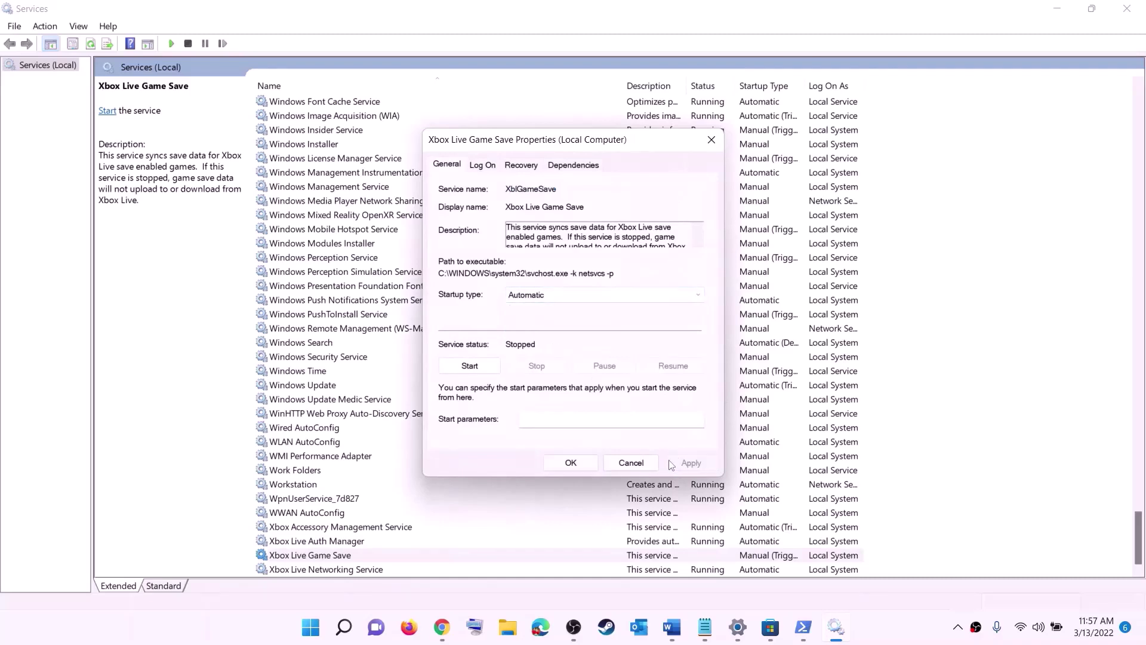
{"action": "left_click", "coordinate": [472, 365]}
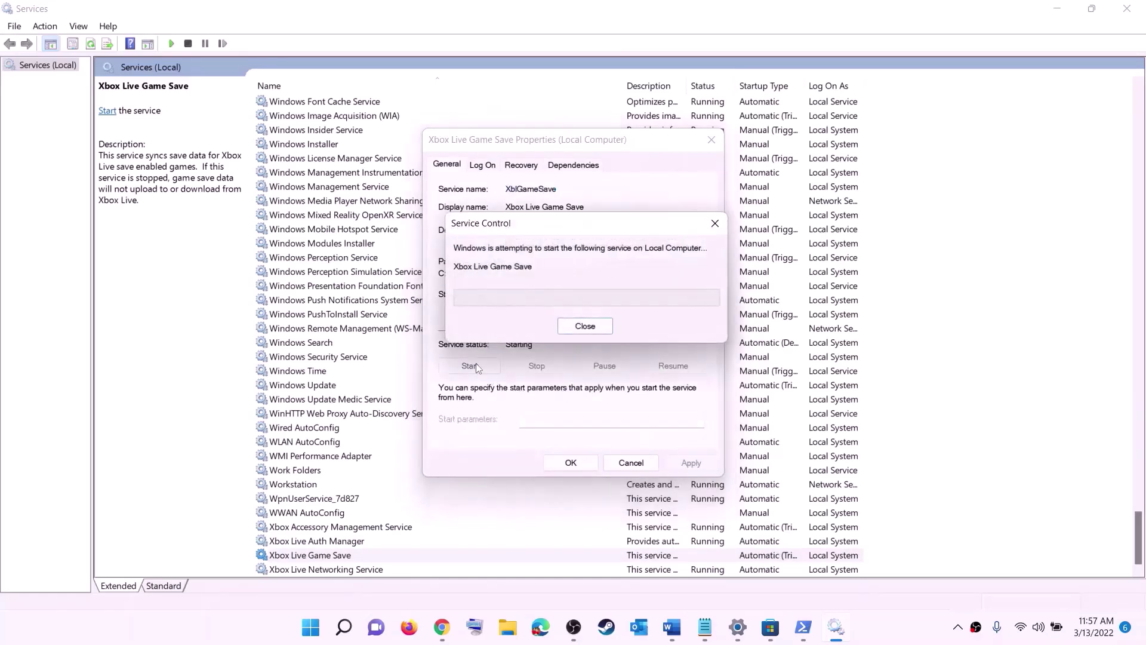
{"action": "left_click", "coordinate": [582, 464]}
{"action": "key", "text": "Down"}
{"action": "key", "text": "Return"}
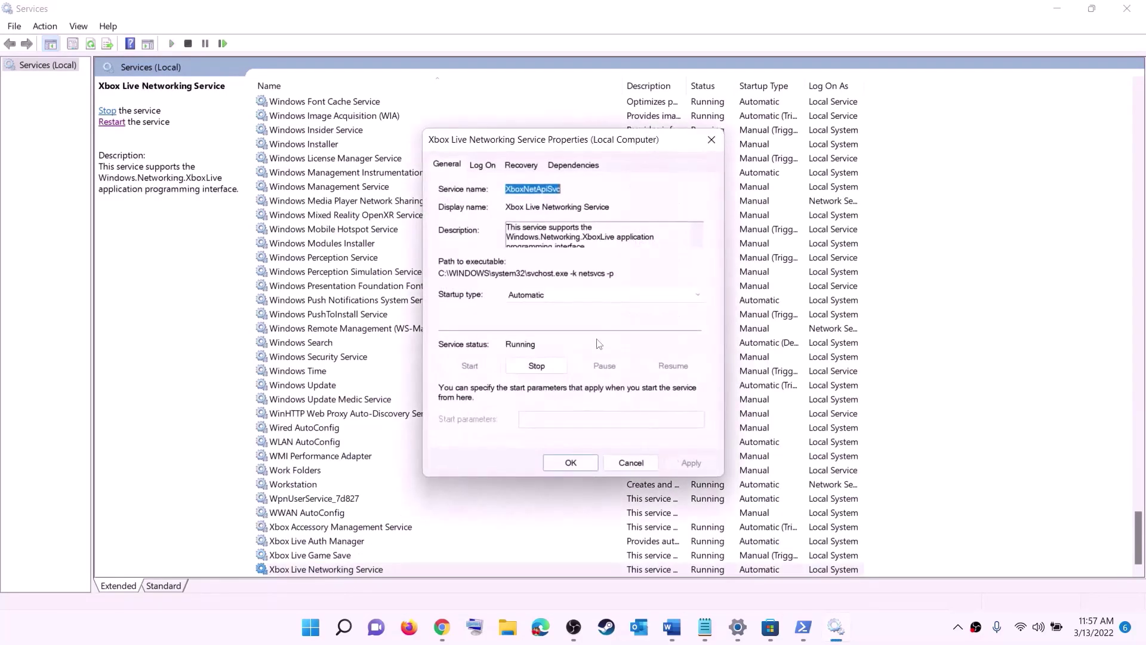
{"action": "left_click", "coordinate": [556, 297]}
{"action": "left_click", "coordinate": [537, 314]}
{"action": "left_click", "coordinate": [690, 462]}
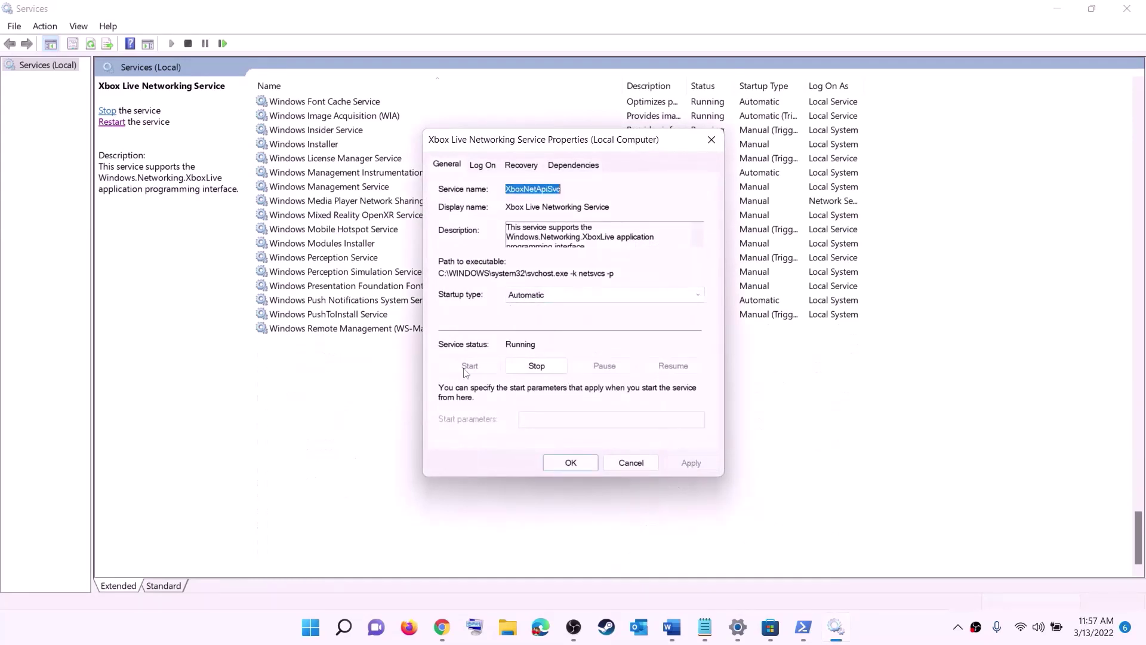
{"action": "left_click", "coordinate": [557, 463]}
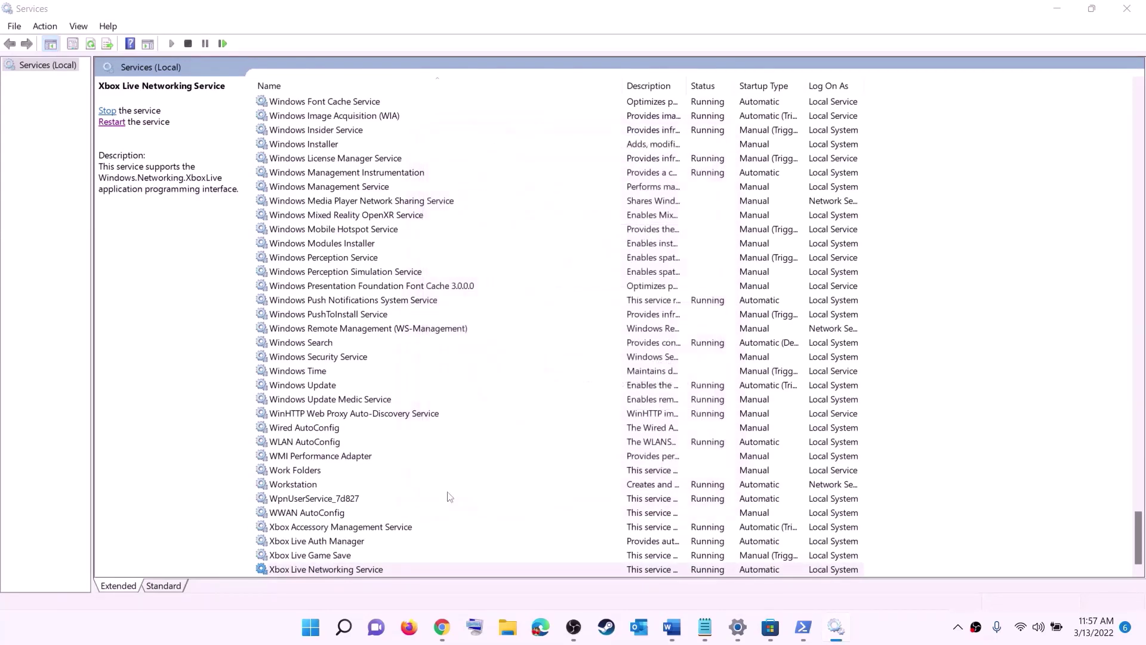
Change Windows Update's startup type to Automatic (Delayed Start) and apply it.
{"action": "left_click", "coordinate": [338, 387]}
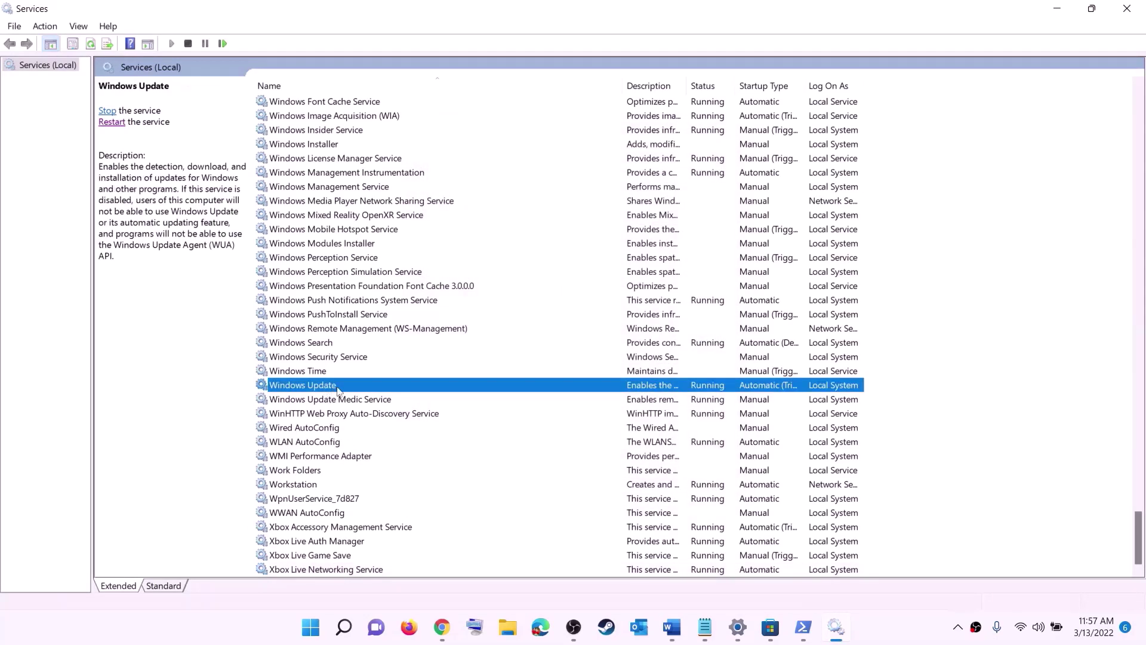
{"action": "double_click", "coordinate": [533, 392]}
{"action": "left_click", "coordinate": [555, 294]}
{"action": "left_click", "coordinate": [545, 318]}
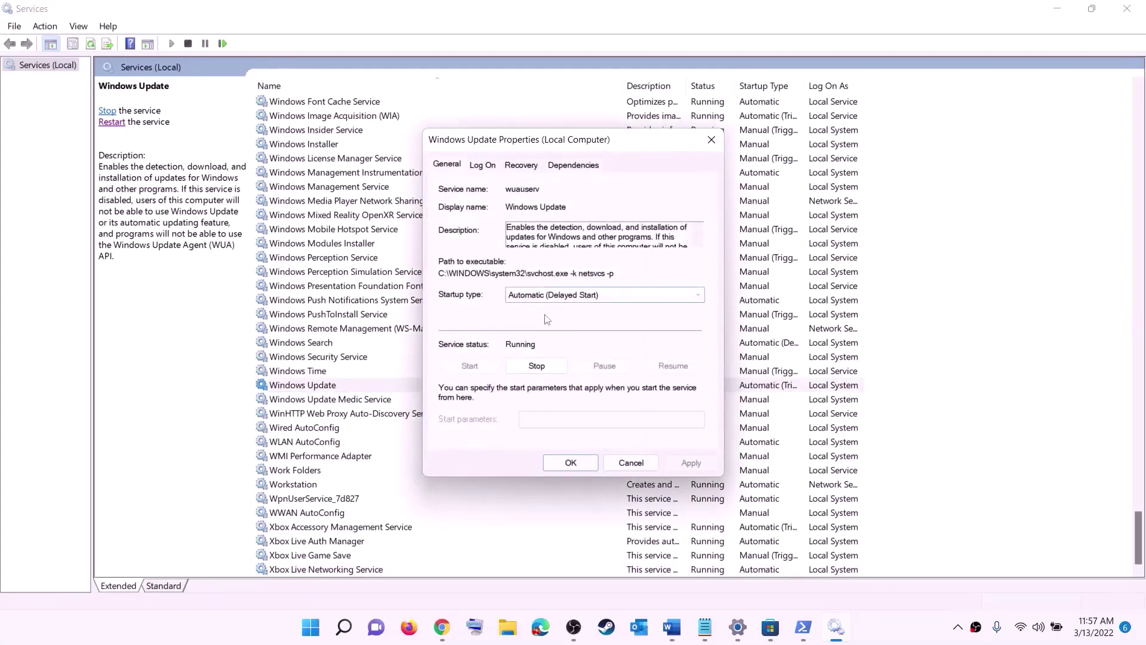
{"action": "left_click", "coordinate": [690, 462]}
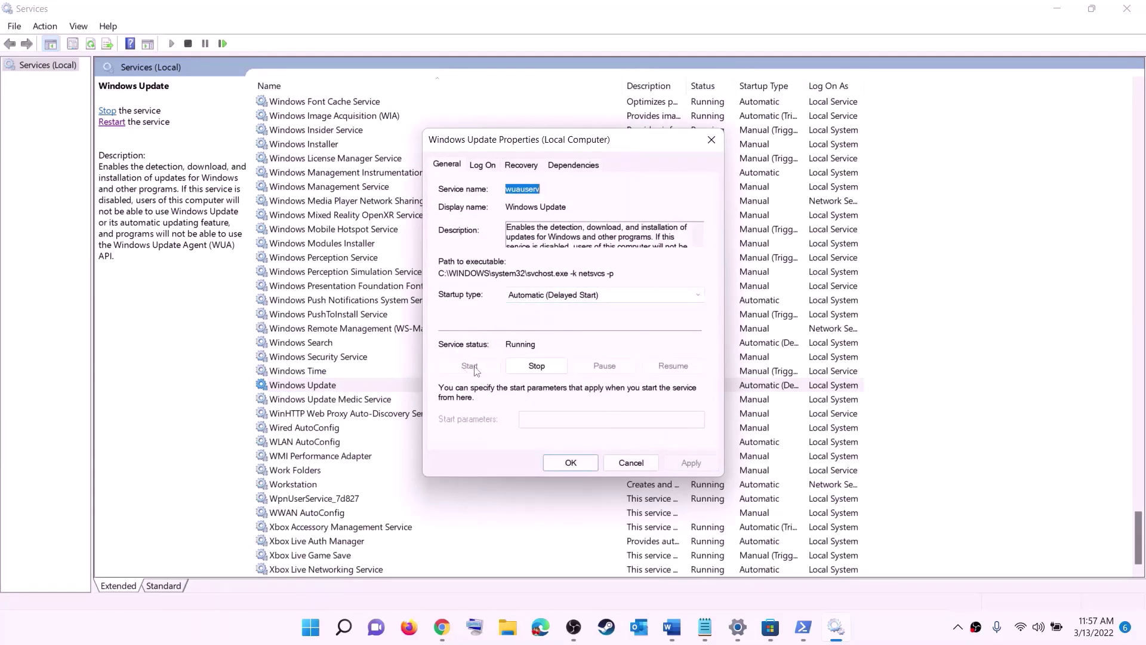
{"action": "left_click", "coordinate": [570, 463]}
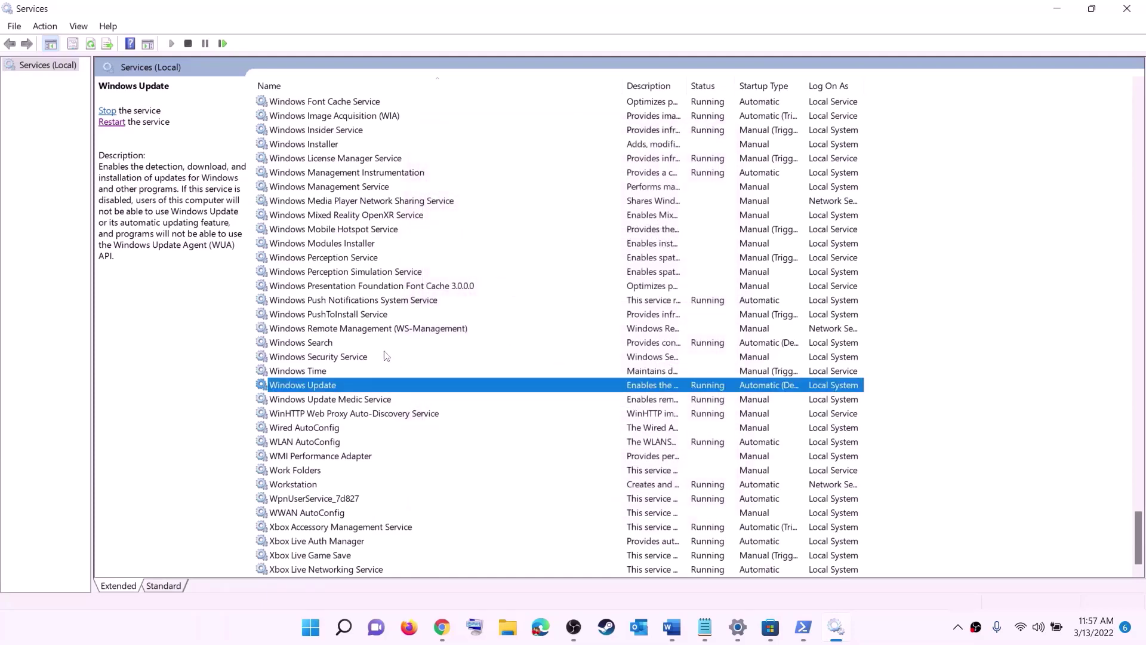
{"action": "left_click", "coordinate": [379, 330]}
Stop both Gaming Services entries.
{"action": "key", "text": "g"}
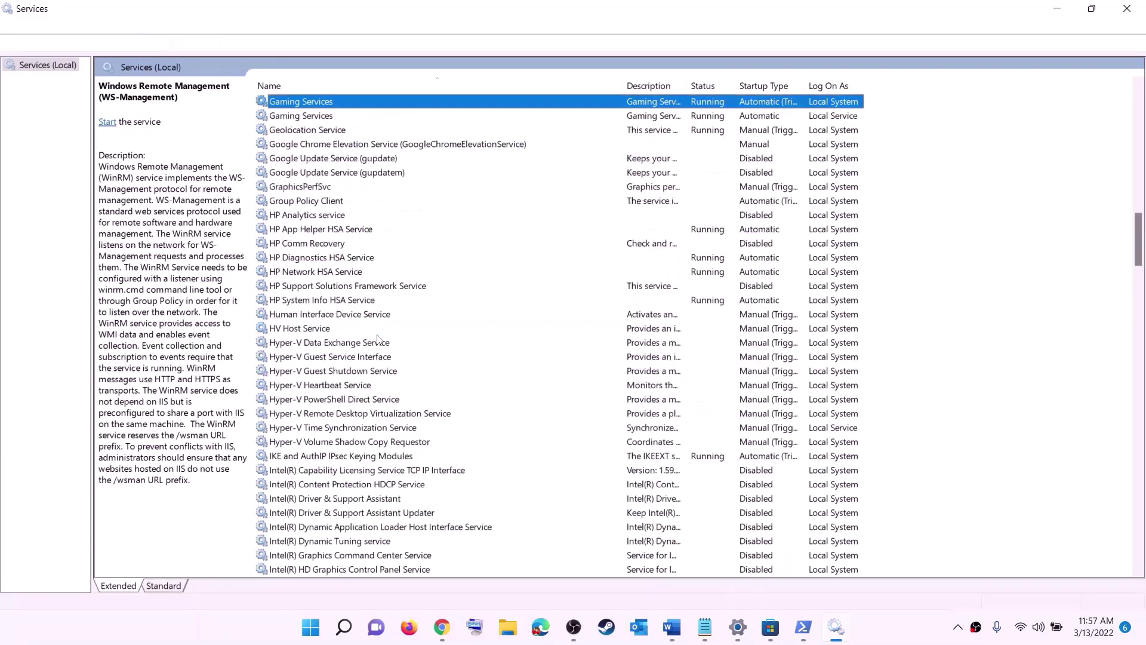
{"action": "scroll", "coordinate": [780, 316], "scroll_direction": "up", "scroll_amount": 4}
{"action": "left_click", "coordinate": [716, 286]}
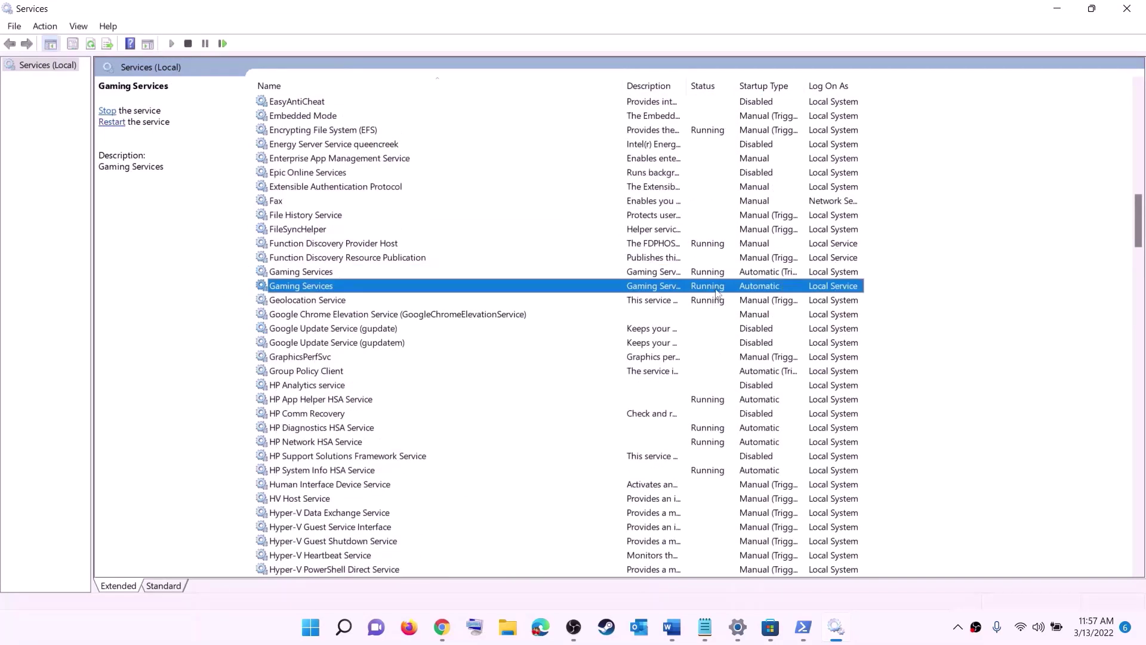
{"action": "key", "text": "Up"}
{"action": "key", "text": "Down"}
{"action": "left_click", "coordinate": [712, 274]}
{"action": "right_click", "coordinate": [708, 278]}
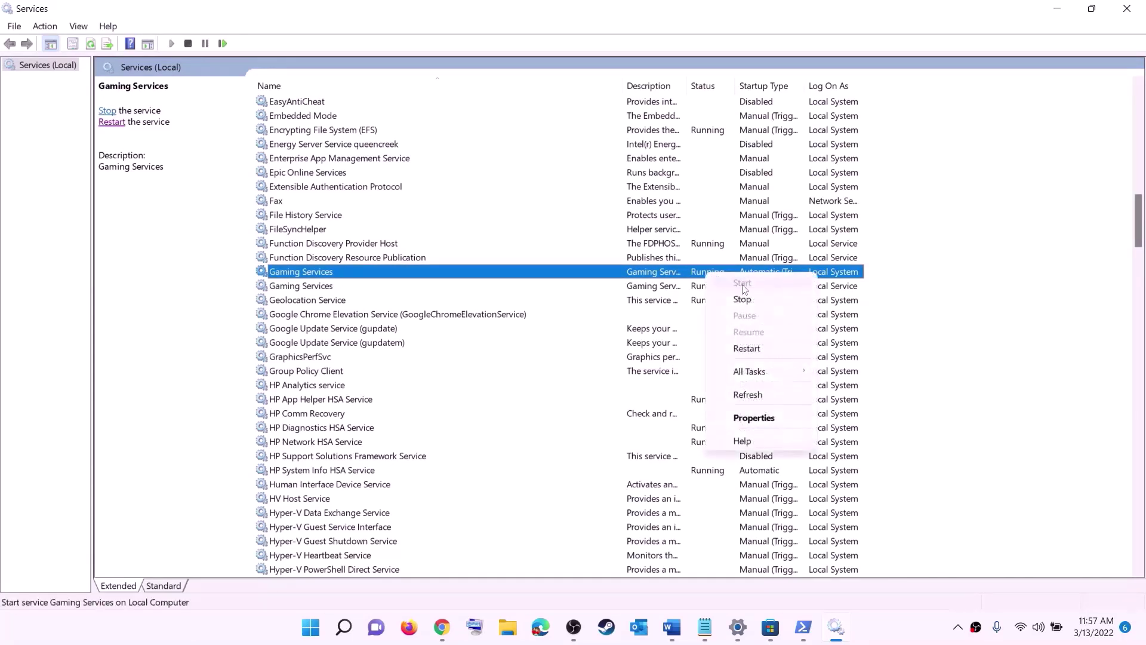
{"action": "left_click", "coordinate": [659, 291]}
{"action": "left_click", "coordinate": [700, 276]}
{"action": "right_click", "coordinate": [706, 275]}
{"action": "left_click", "coordinate": [730, 298]}
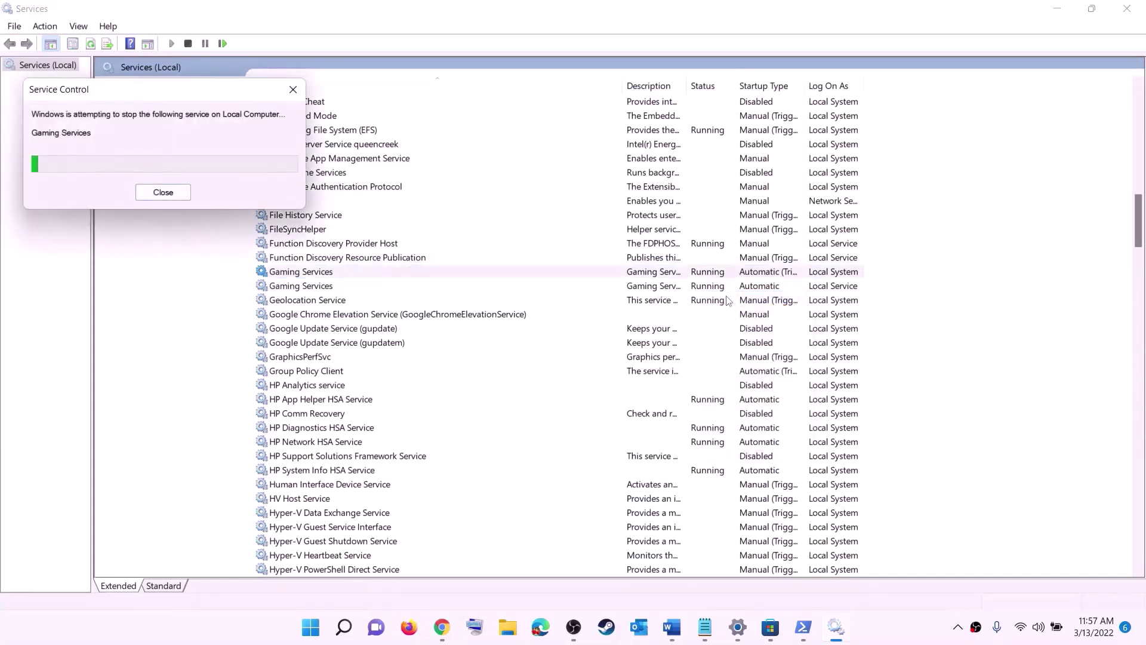
{"action": "left_click", "coordinate": [710, 291]}
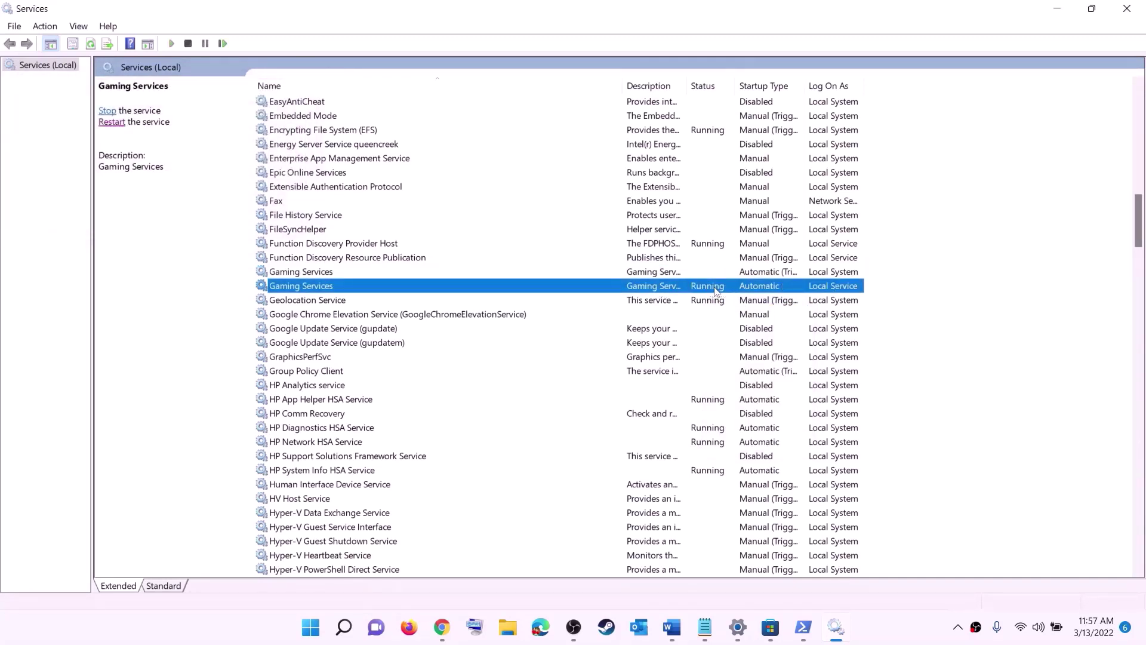
{"action": "right_click", "coordinate": [712, 291]}
{"action": "left_click", "coordinate": [744, 313]}
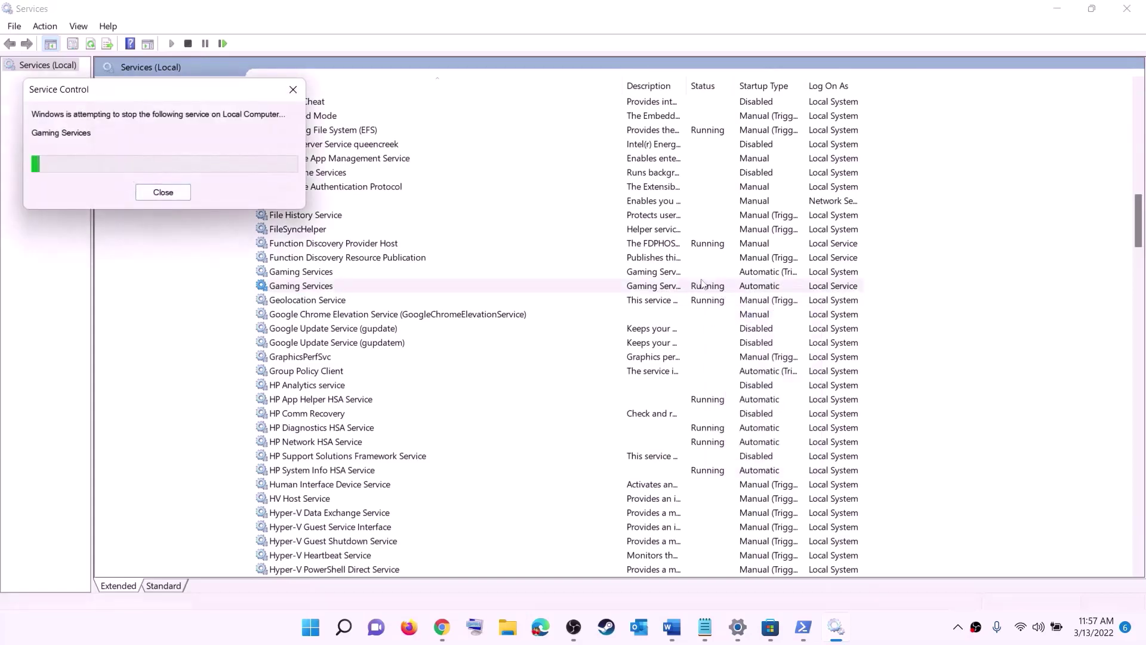
Start both Gaming Services entries again.
{"action": "left_click", "coordinate": [679, 273]}
{"action": "right_click", "coordinate": [679, 273]}
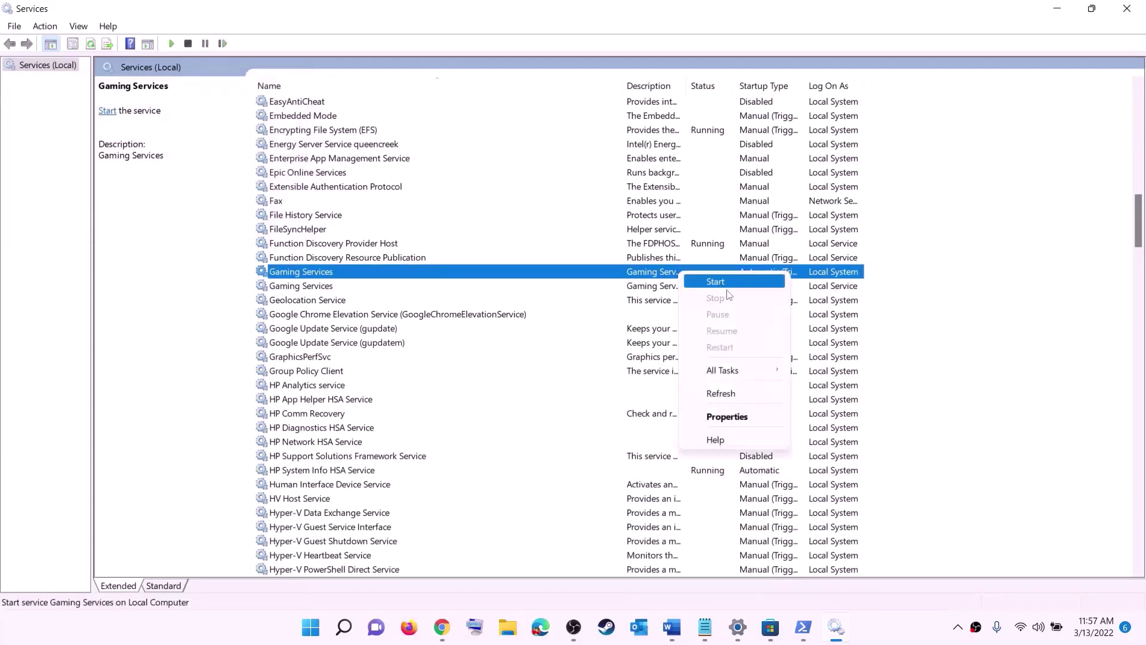
{"action": "left_click", "coordinate": [722, 283]}
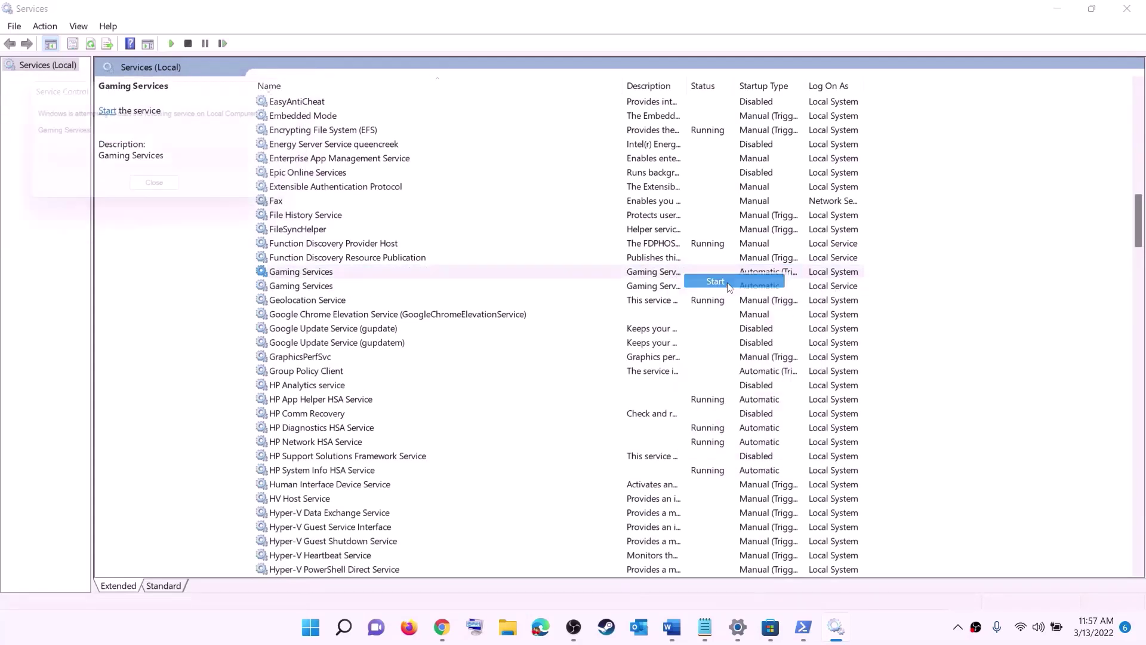
{"action": "left_click", "coordinate": [675, 291]}
{"action": "right_click", "coordinate": [675, 291]}
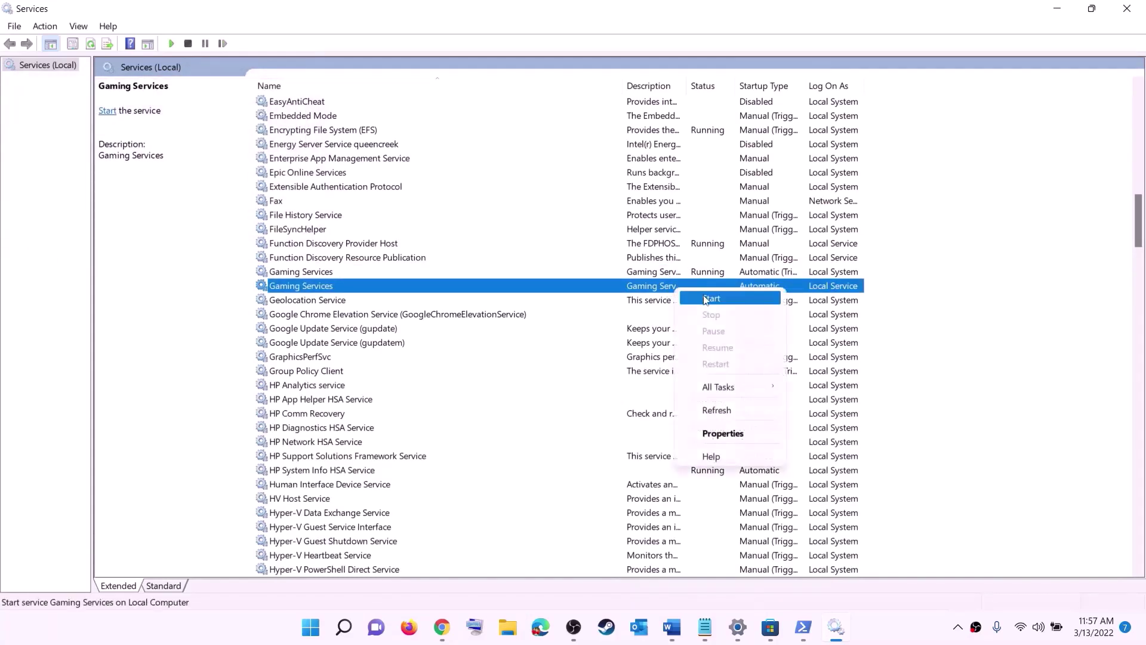
{"action": "left_click", "coordinate": [708, 299]}
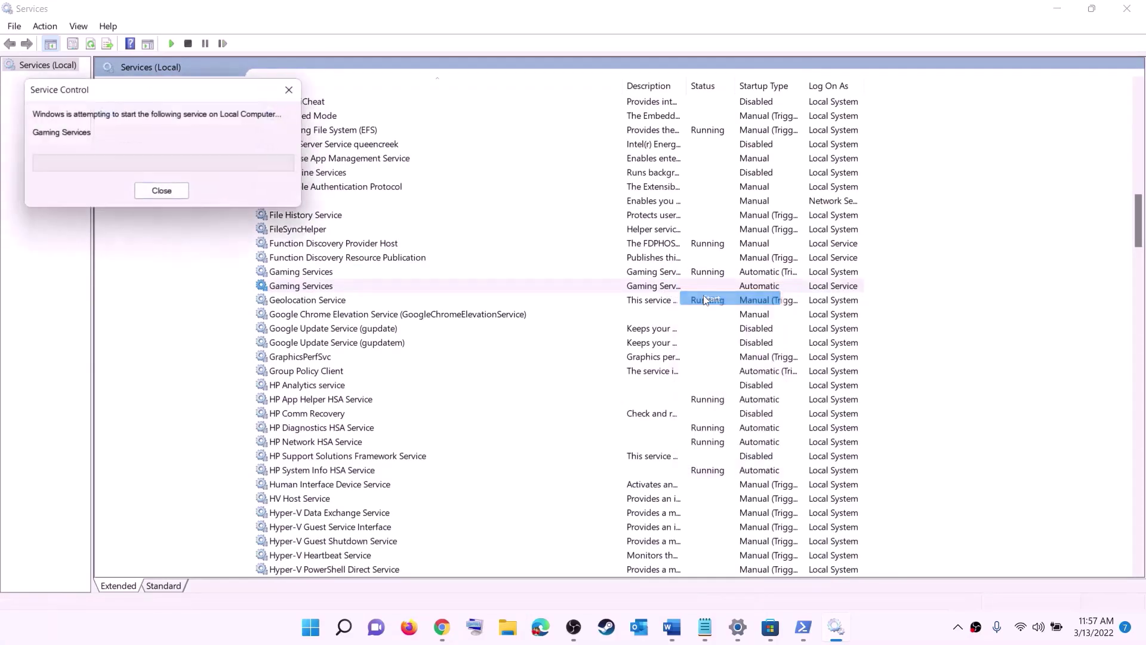
Keep Microsoft Store Install Service on Automatic startup.
{"action": "left_click", "coordinate": [651, 371]}
{"action": "key", "text": "m"}
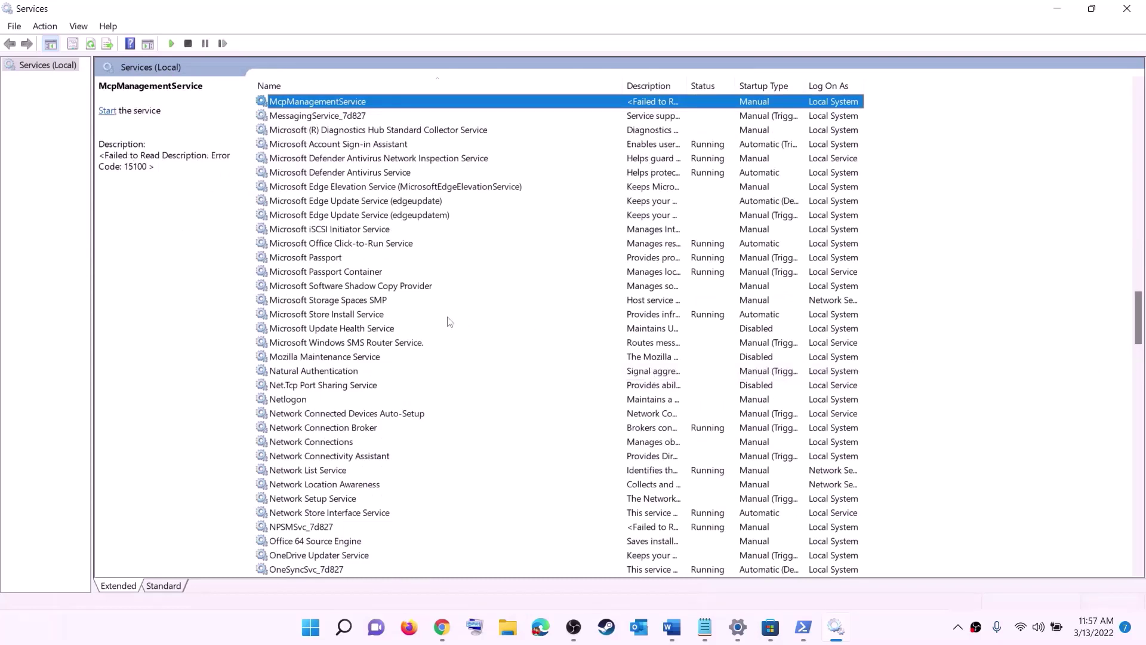
{"action": "left_click", "coordinate": [357, 315]}
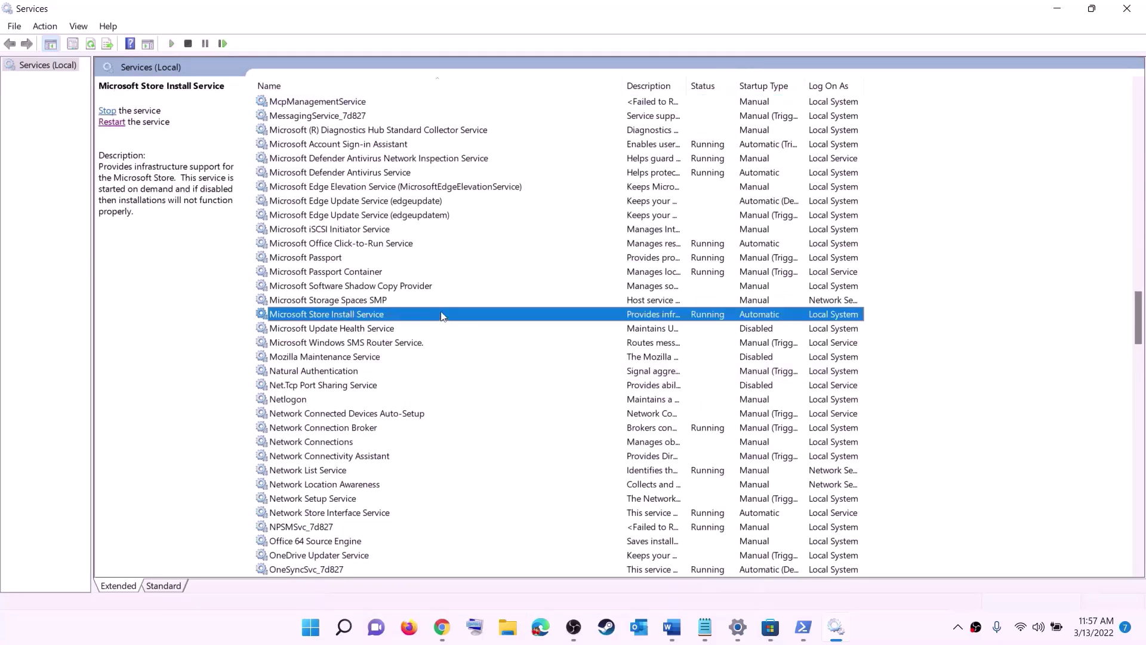
{"action": "double_click", "coordinate": [442, 316]}
{"action": "left_click", "coordinate": [562, 298]}
{"action": "left_click", "coordinate": [564, 303]}
{"action": "left_click", "coordinate": [687, 462]}
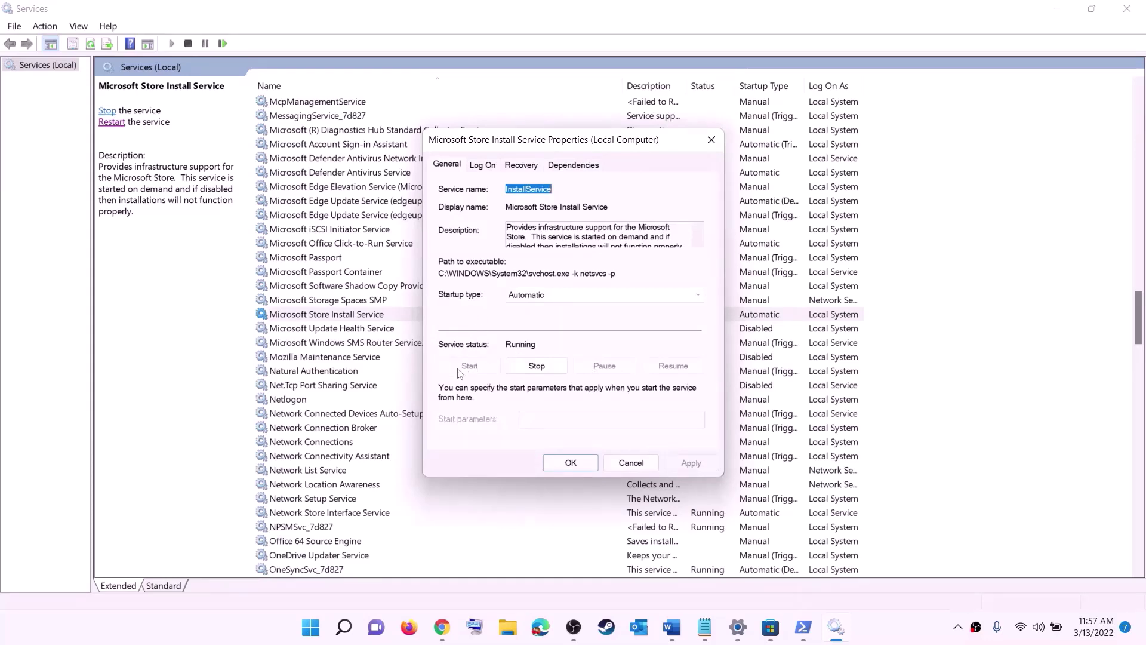
{"action": "left_click", "coordinate": [576, 466]}
Set Background Intelligent Transfer Service startup to Automatic and close Services.
{"action": "left_click", "coordinate": [378, 277]}
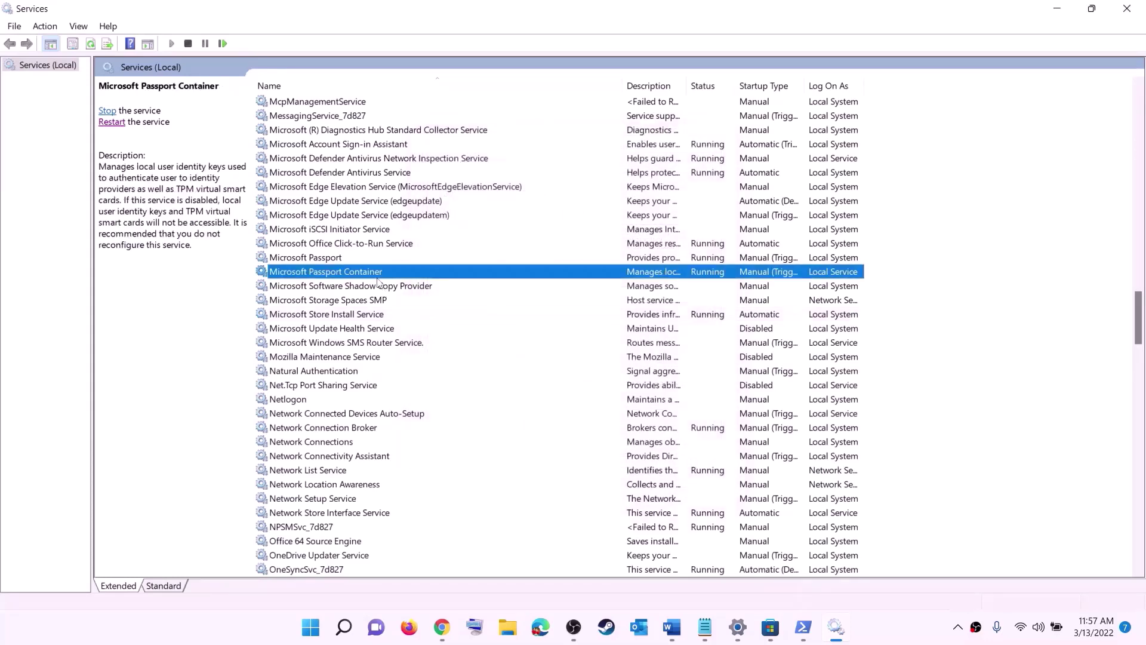
{"action": "key", "text": "b"}
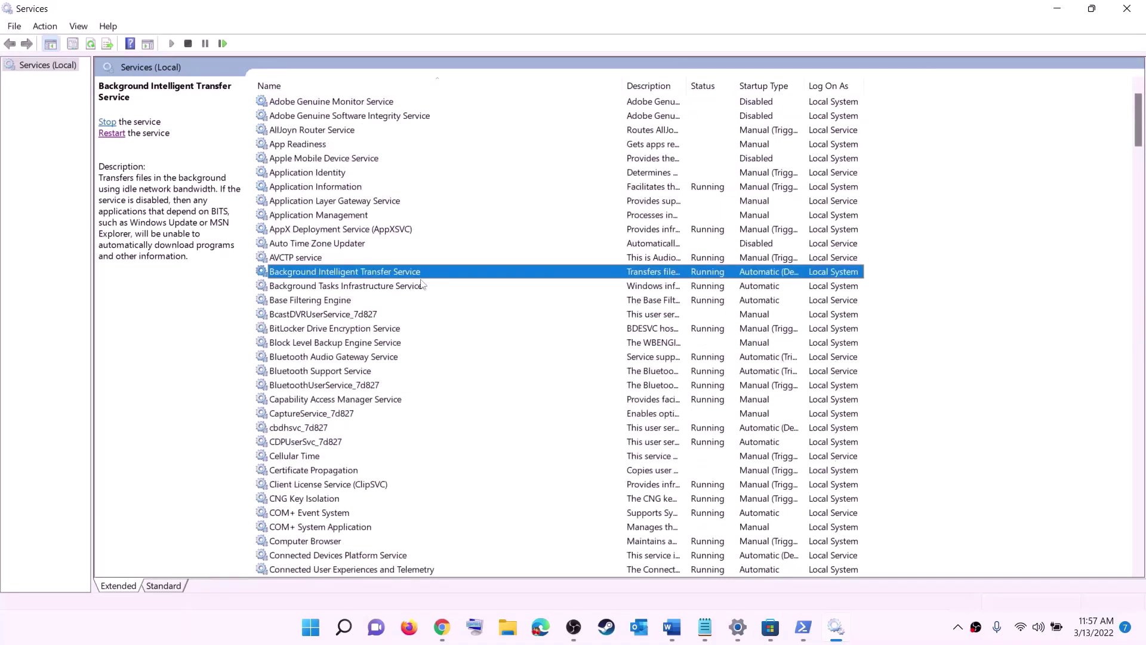
{"action": "double_click", "coordinate": [419, 272]}
{"action": "left_click", "coordinate": [604, 294]}
{"action": "left_click", "coordinate": [537, 318]}
{"action": "left_click", "coordinate": [691, 462]}
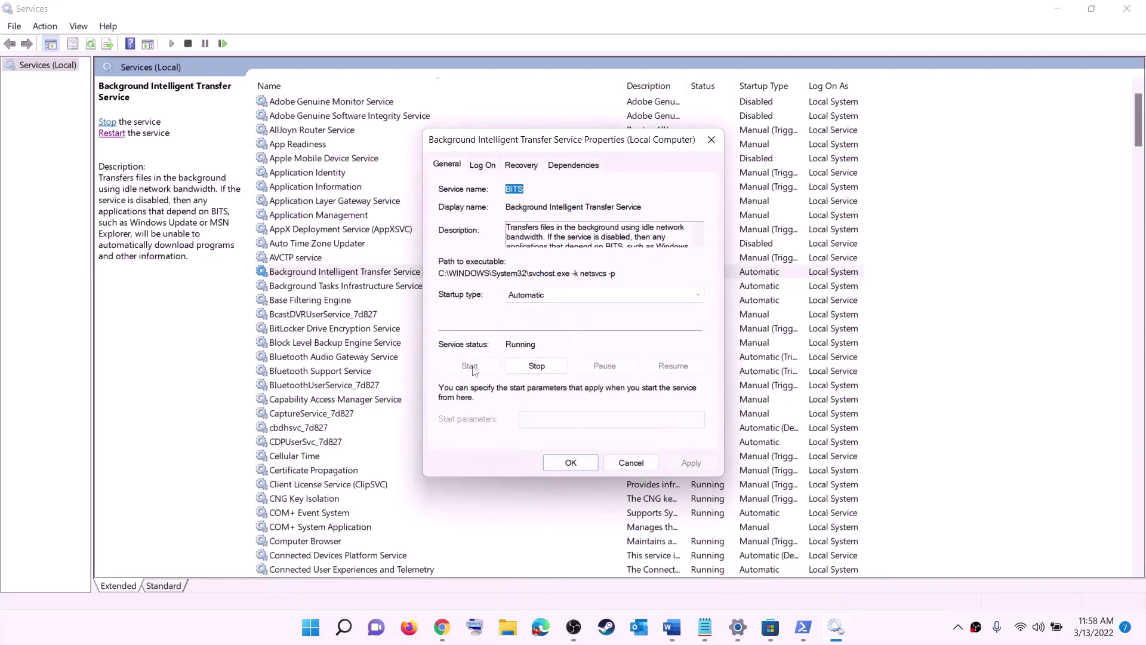
{"action": "left_click", "coordinate": [570, 462]}
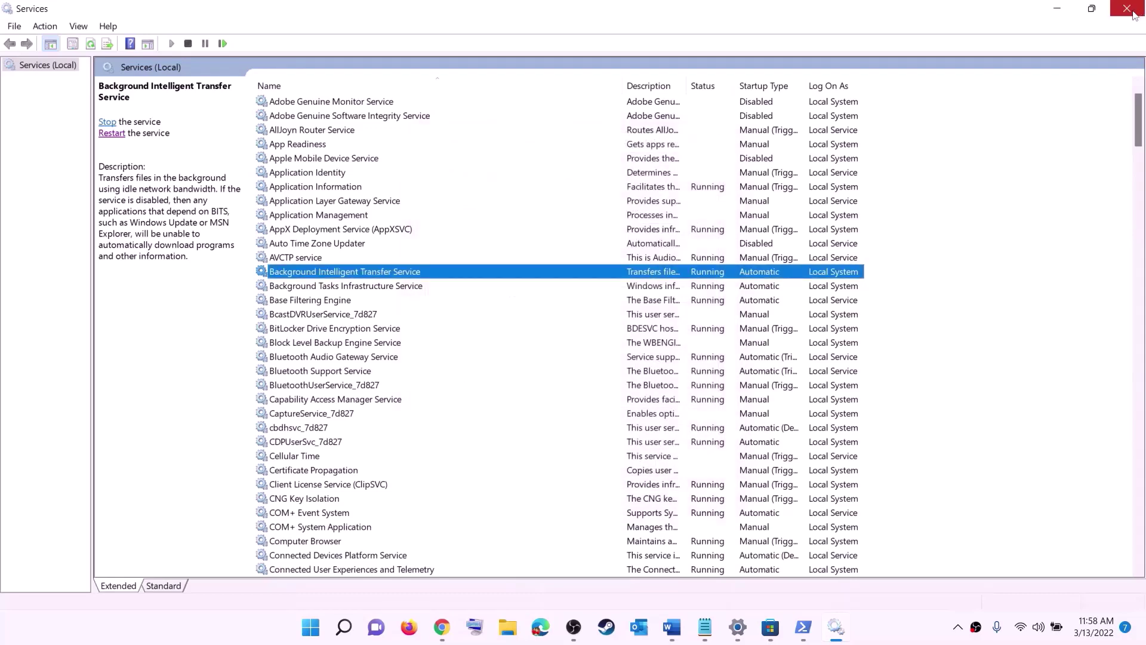
{"action": "left_click", "coordinate": [1127, 8]}
Open Settings on the Windows Update page showing the pending 2022-03 Cumulative Update (KB5011493).
{"action": "scroll", "coordinate": [415, 343], "scroll_direction": "down", "scroll_amount": 7}
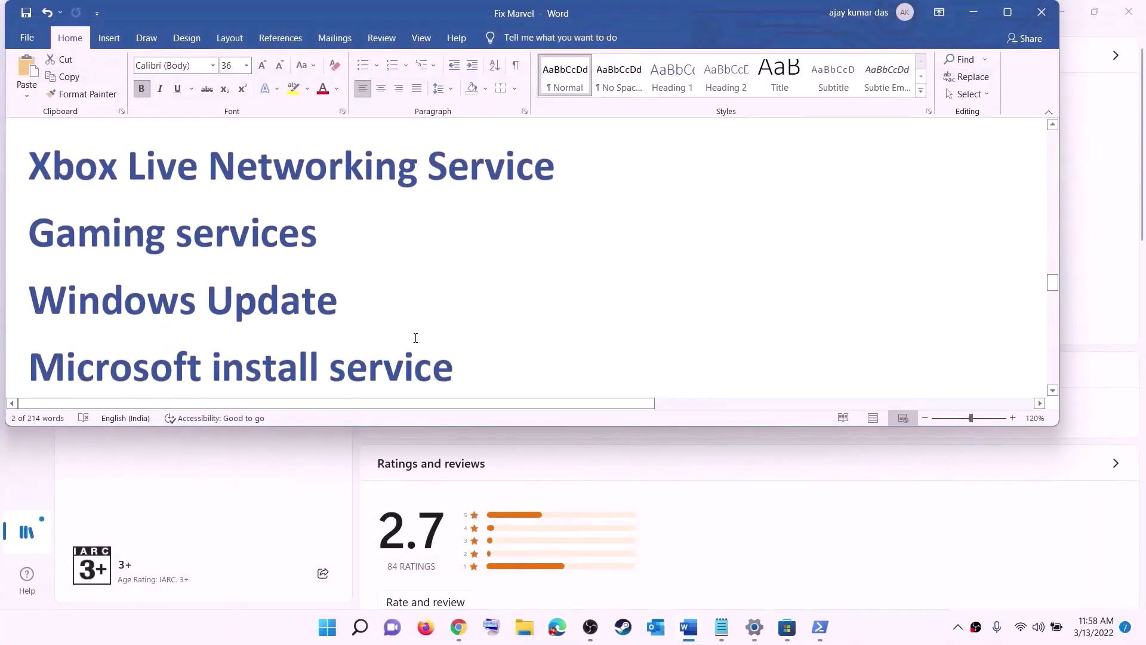
{"action": "left_click_drag", "start_coordinate": [163, 269], "coordinate": [563, 261]}
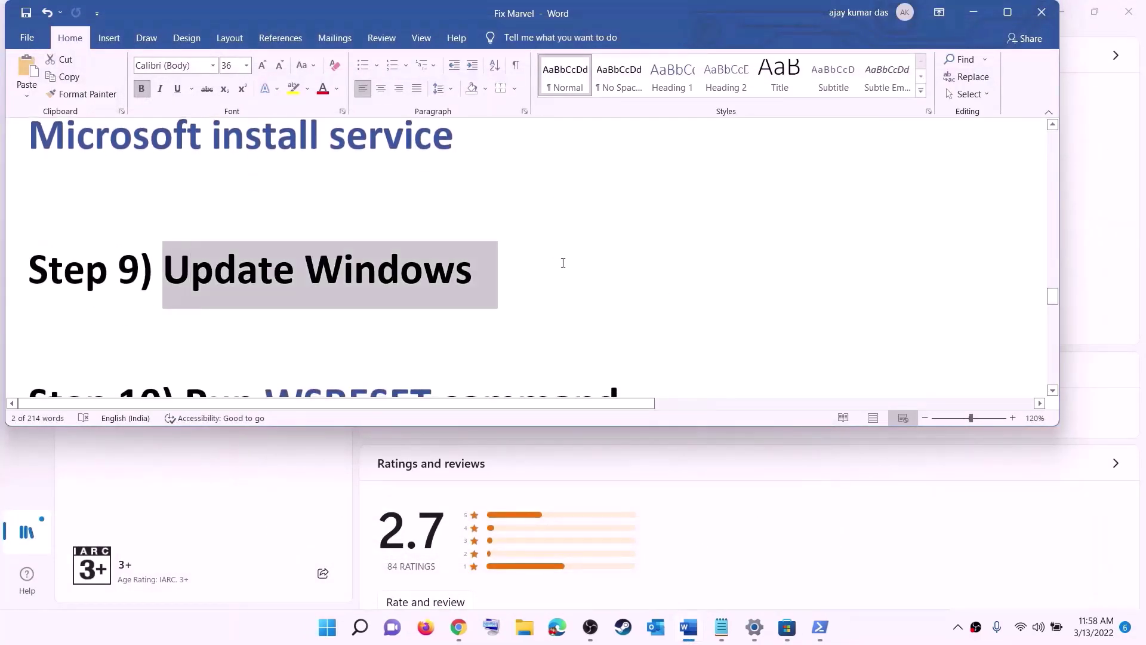
{"action": "key", "text": "super"}
{"action": "left_click", "coordinate": [537, 262]}
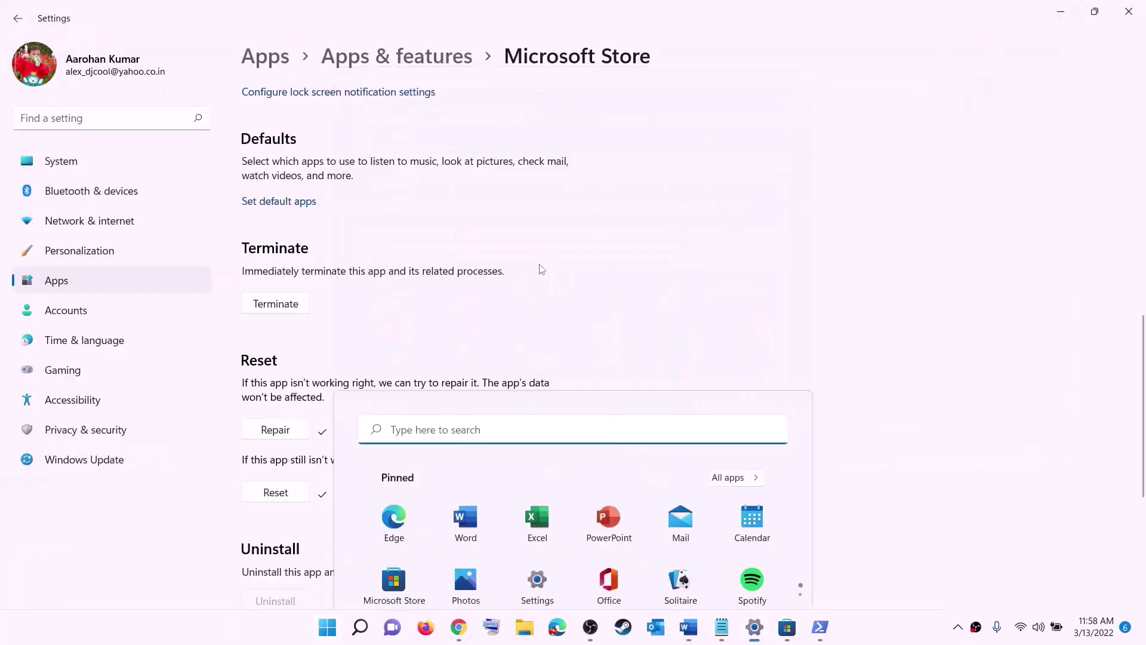
{"action": "left_click", "coordinate": [87, 459]}
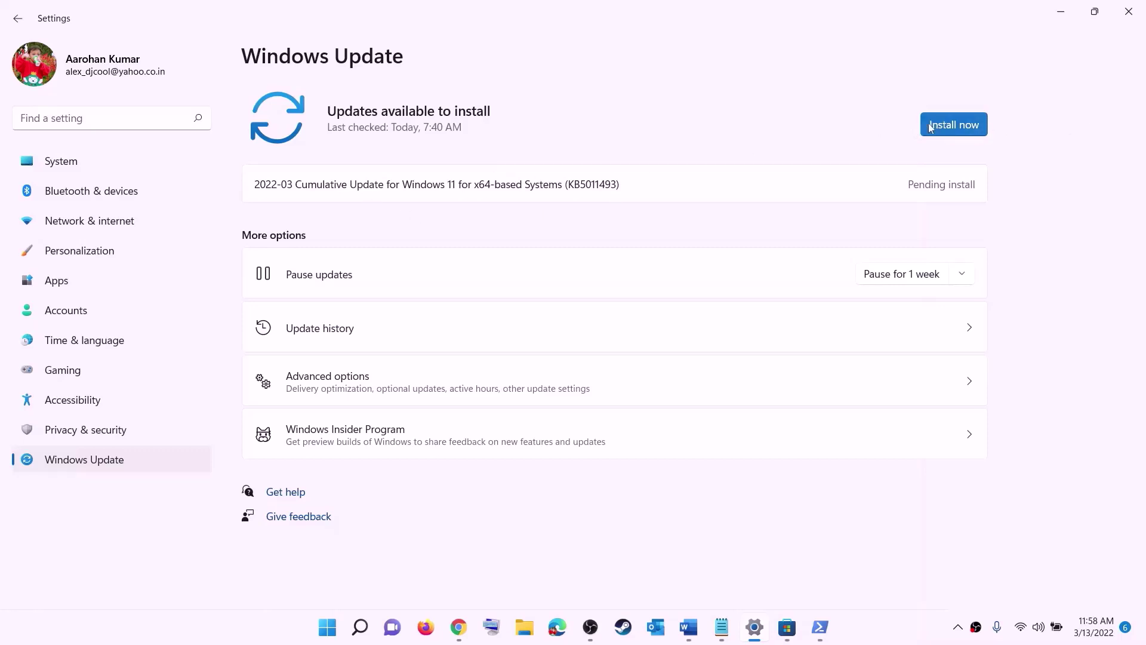
Check the Start power menu's Restart option, then close Start without restarting.
{"action": "key", "text": "super"}
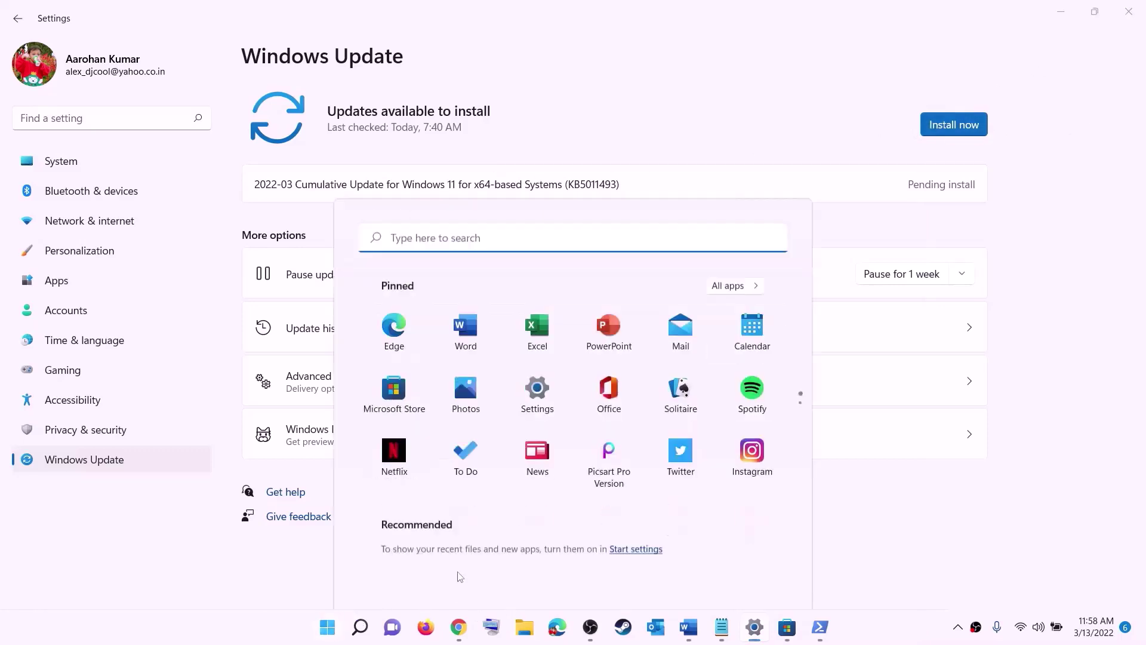
{"action": "left_click", "coordinate": [758, 576]}
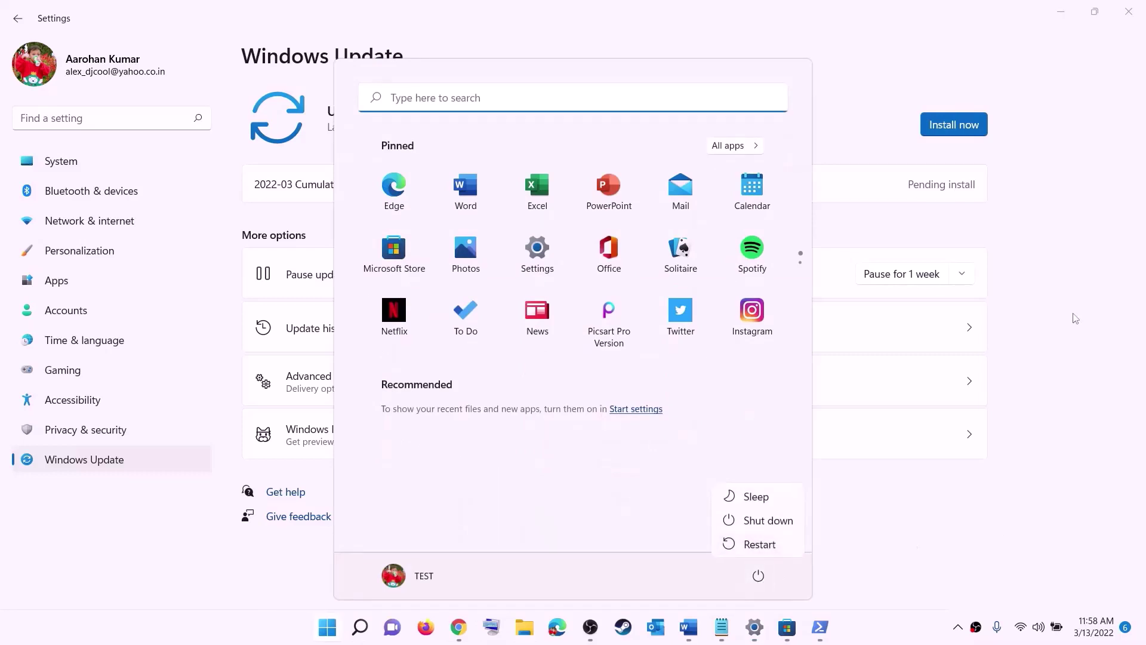
{"action": "key", "text": "Escape"}
{"action": "key", "text": "Escape"}
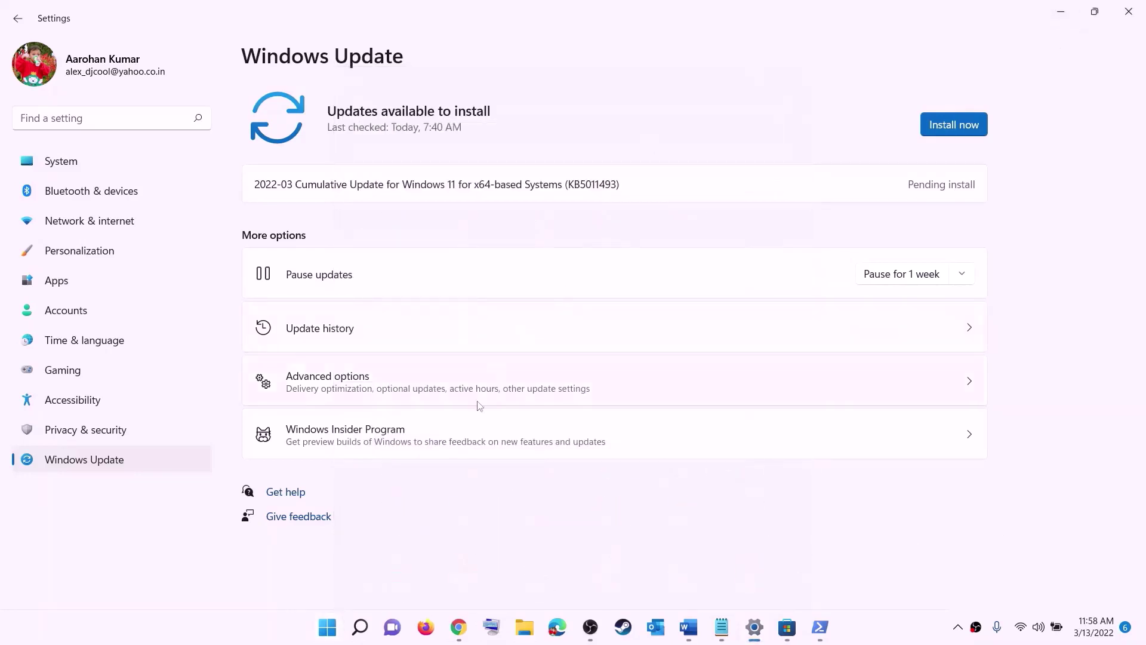
Copy WSRESET from the guide's Step 10 and run it from Windows Search, reopening Microsoft Store.
{"action": "left_click", "coordinate": [687, 635]}
{"action": "scroll", "coordinate": [384, 327], "scroll_direction": "down", "scroll_amount": 3}
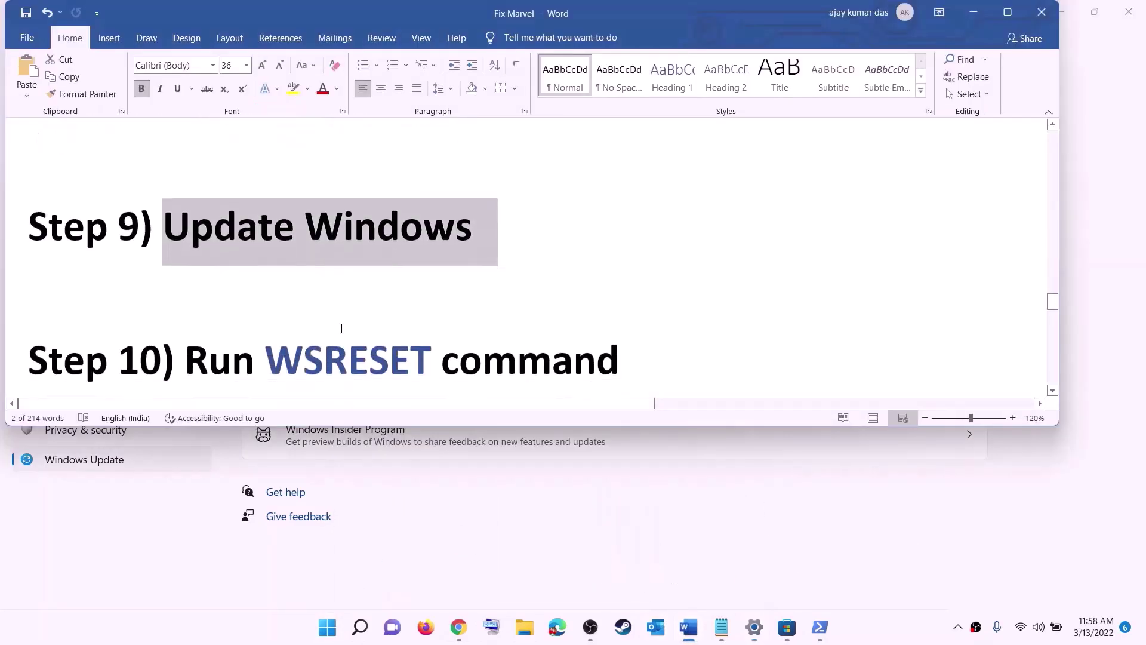
{"action": "double_click", "coordinate": [348, 281]}
{"action": "key", "text": "ctrl+c"}
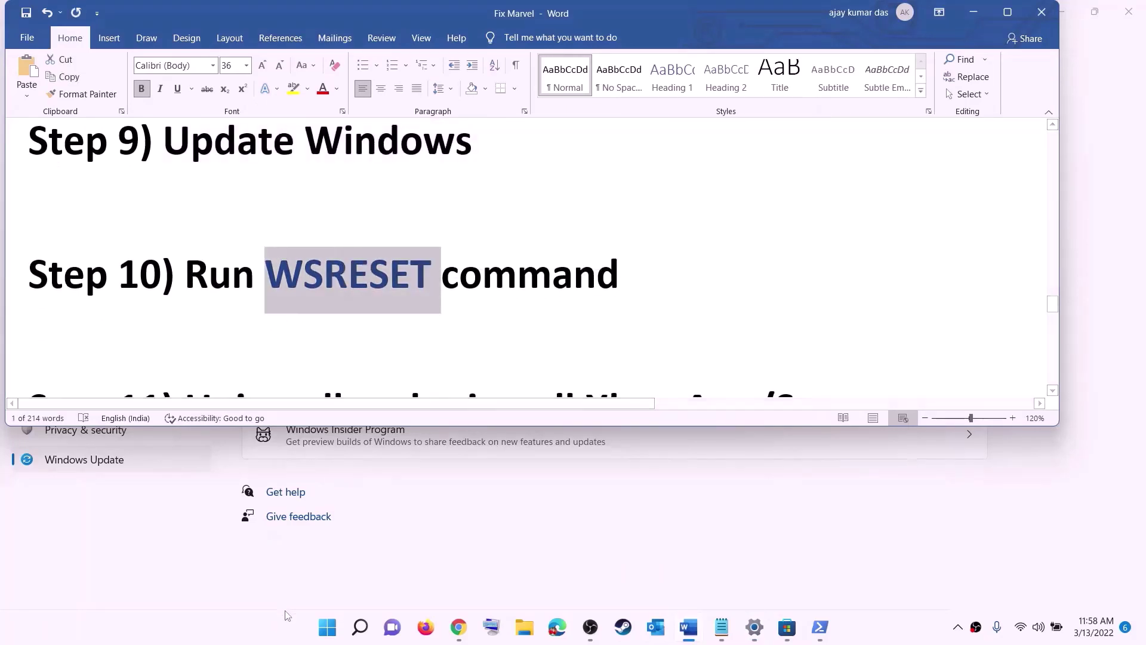
{"action": "left_click", "coordinate": [323, 638]}
{"action": "key", "text": "ctrl+v"}
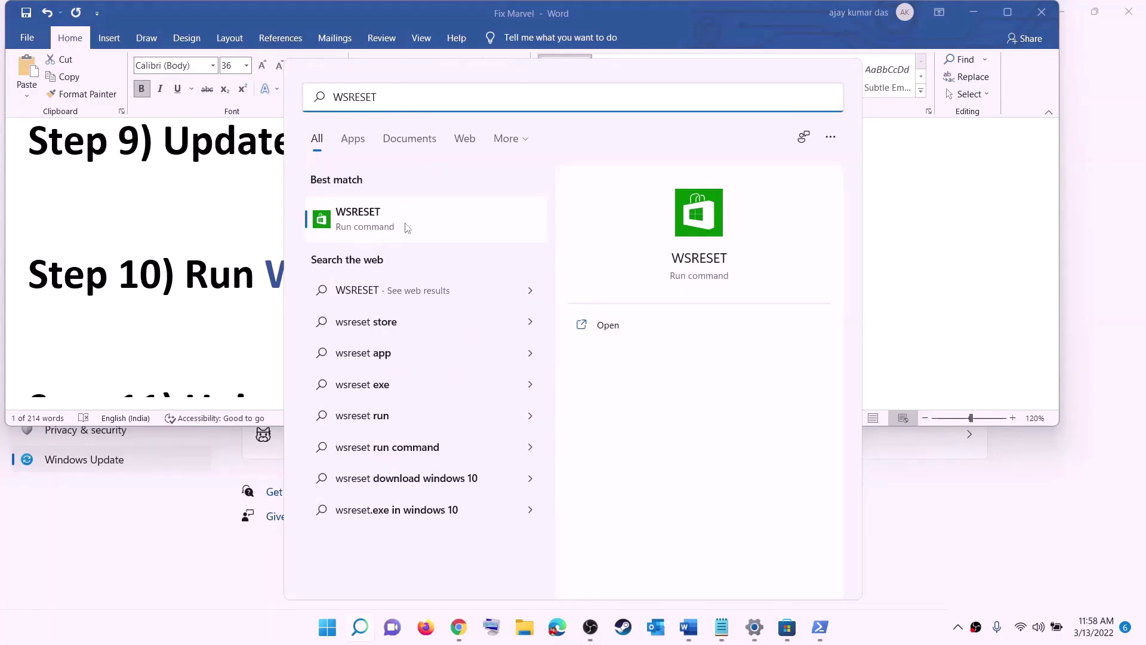
{"action": "left_click", "coordinate": [378, 227]}
{"action": "left_click_drag", "start_coordinate": [497, 139], "coordinate": [664, 201]}
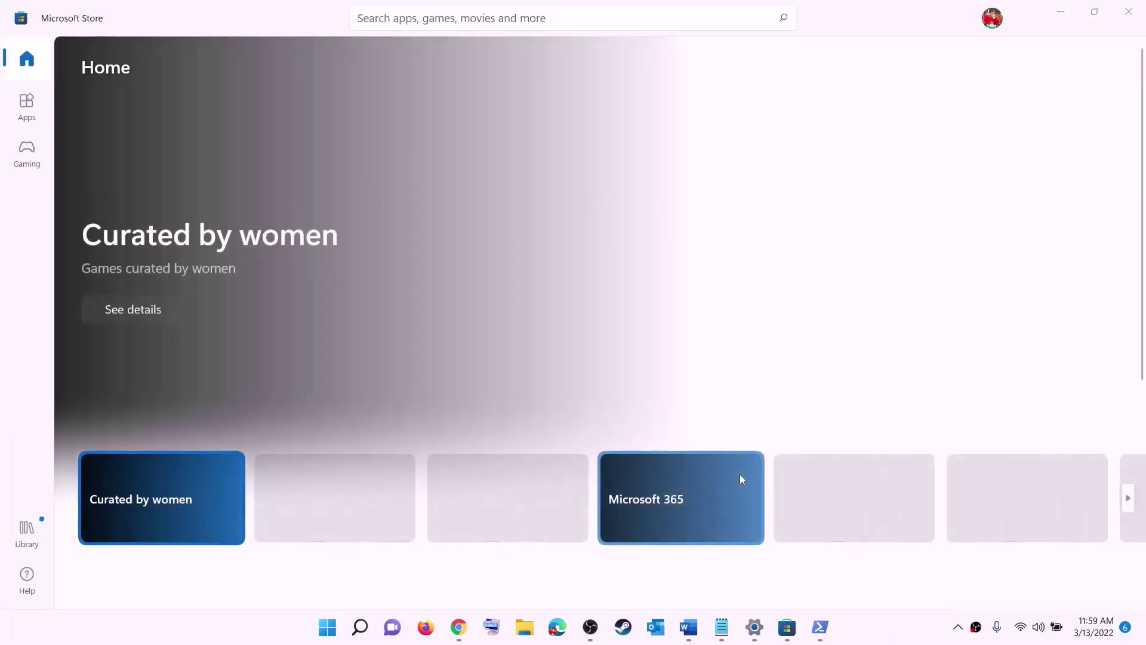
{"action": "left_click", "coordinate": [688, 627]}
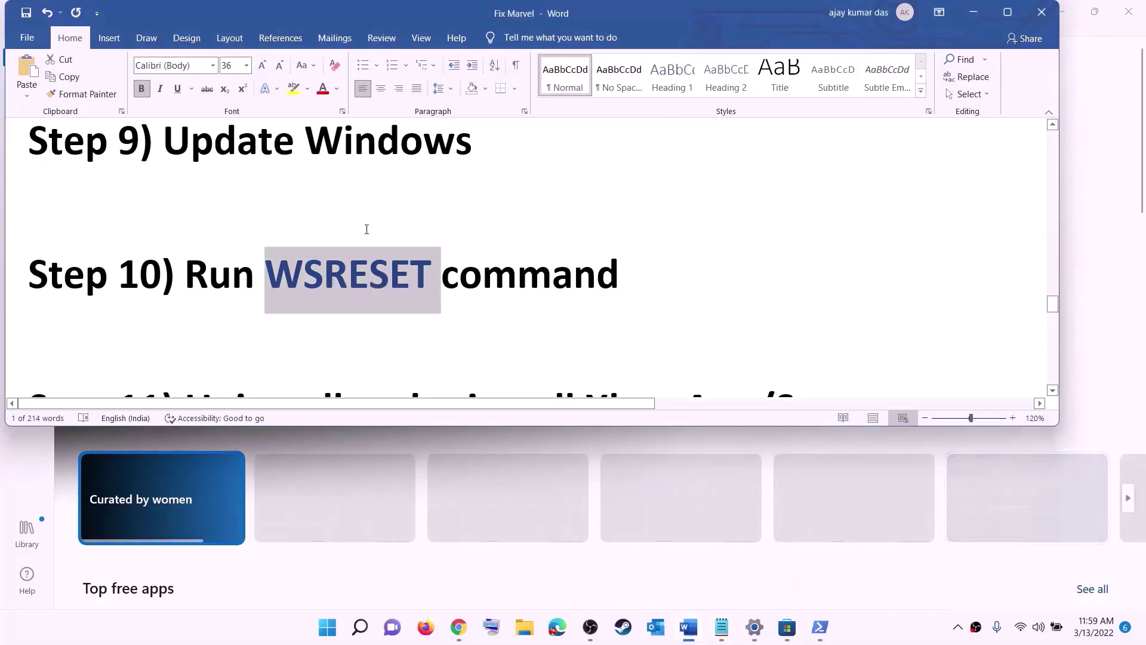
Search 'xbo' in Start and cancel the Xbox app uninstall prompt.
{"action": "scroll", "coordinate": [395, 298], "scroll_direction": "down", "scroll_amount": 3}
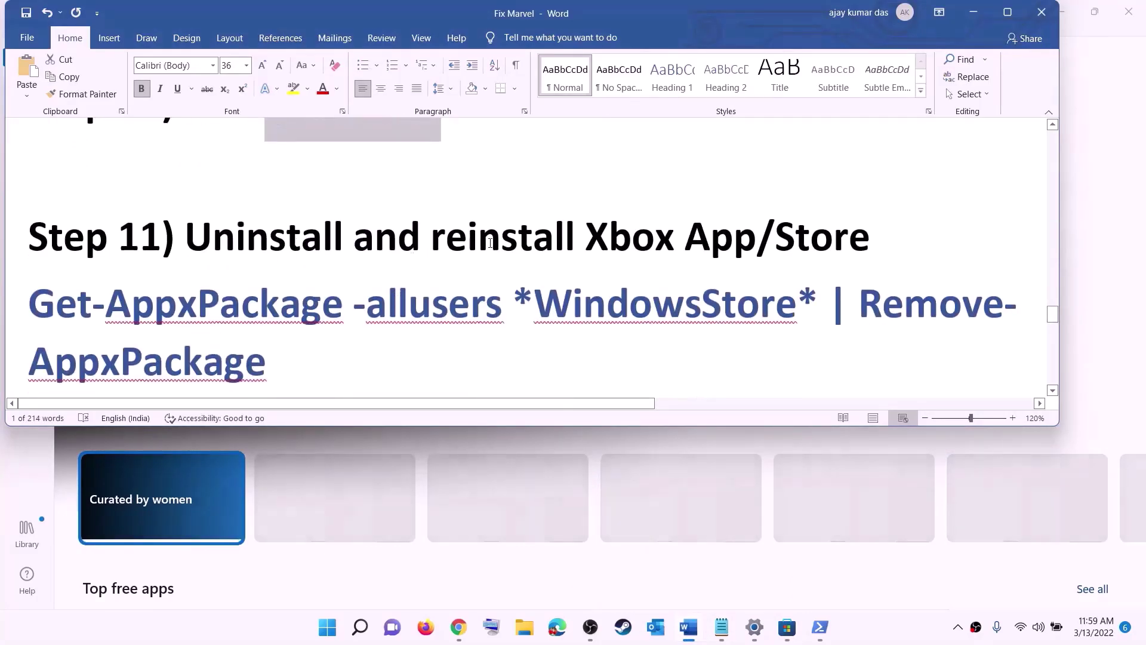
{"action": "scroll", "coordinate": [409, 291], "scroll_direction": "down", "scroll_amount": 1}
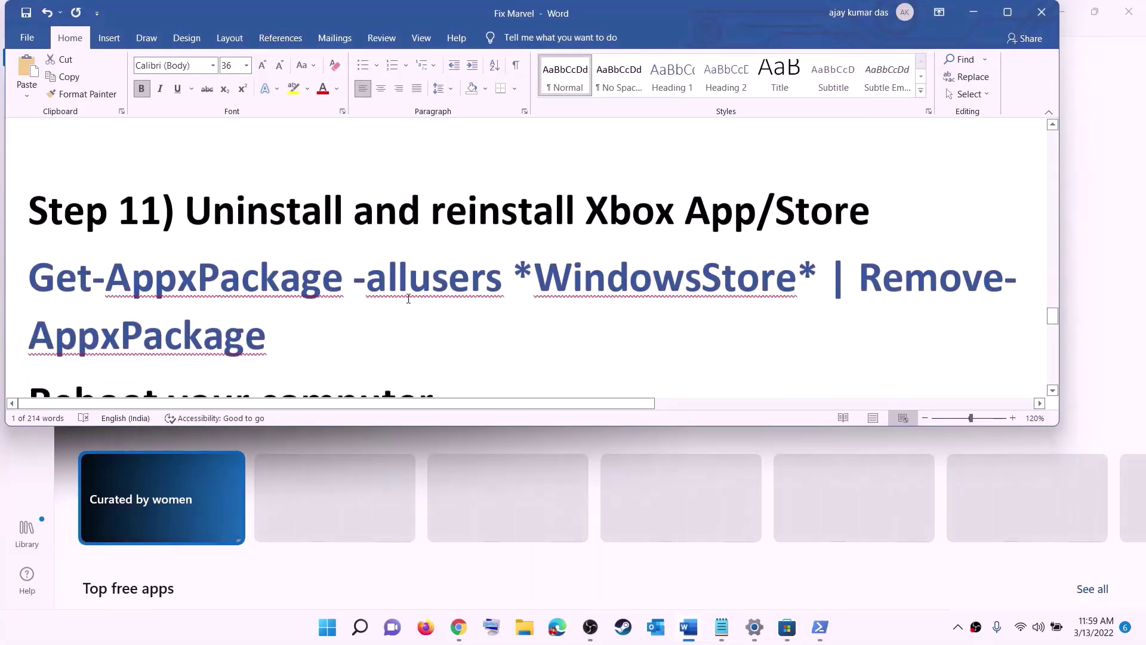
{"action": "left_click", "coordinate": [329, 634]}
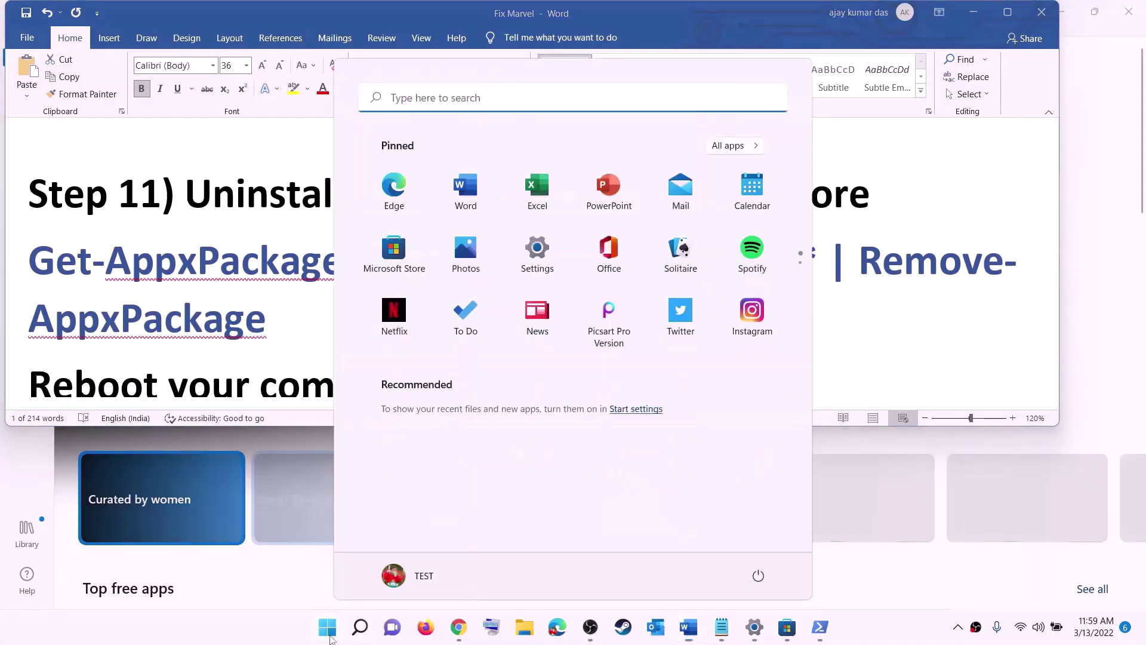
{"action": "type", "text": "xbox"}
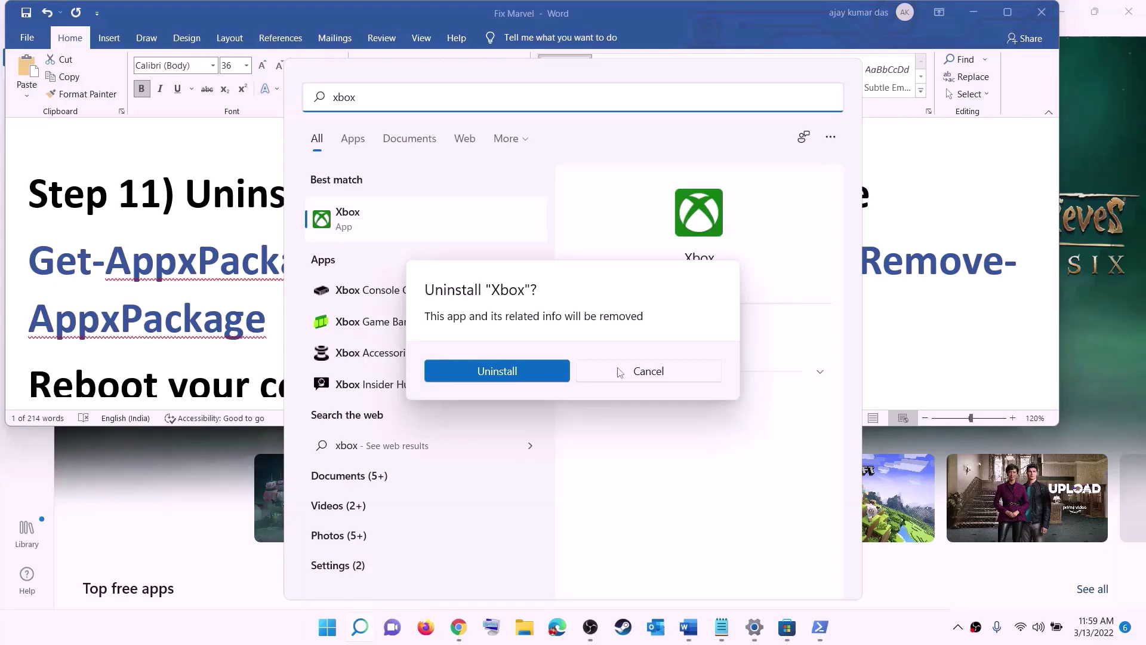
{"action": "left_click", "coordinate": [619, 372]}
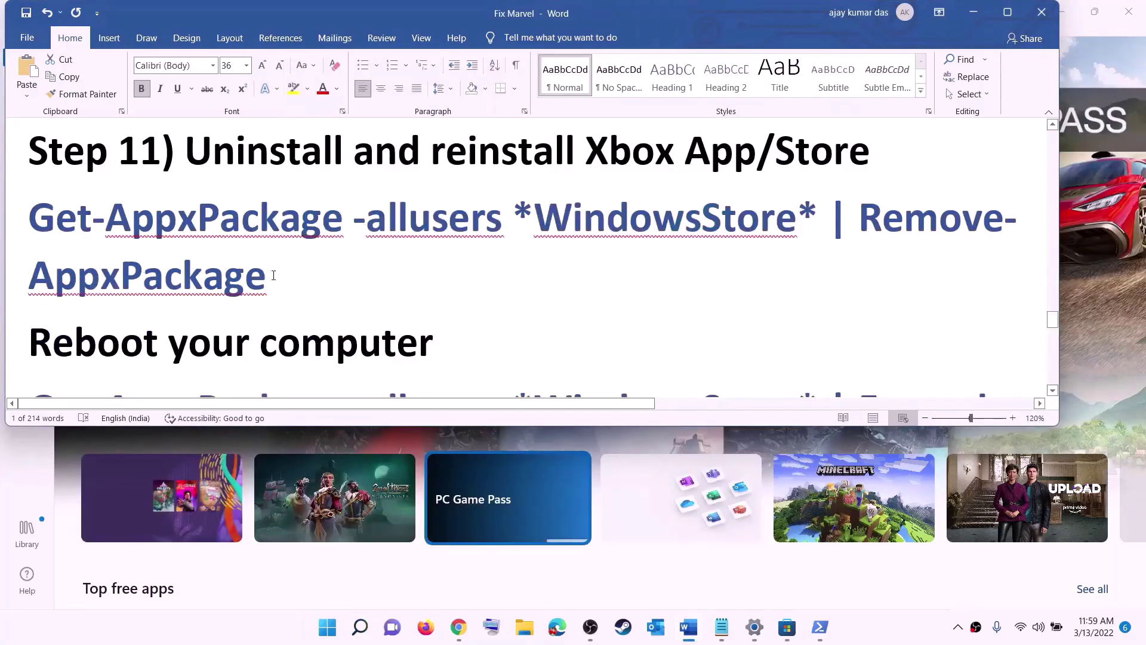
Copy Step 11's Get-AppxPackage -allusers *WindowsStore* | Remove-AppxPackage command from the guide.
{"action": "triple_click", "coordinate": [273, 275]}
{"action": "right_click", "coordinate": [109, 242]}
{"action": "left_click", "coordinate": [146, 272]}
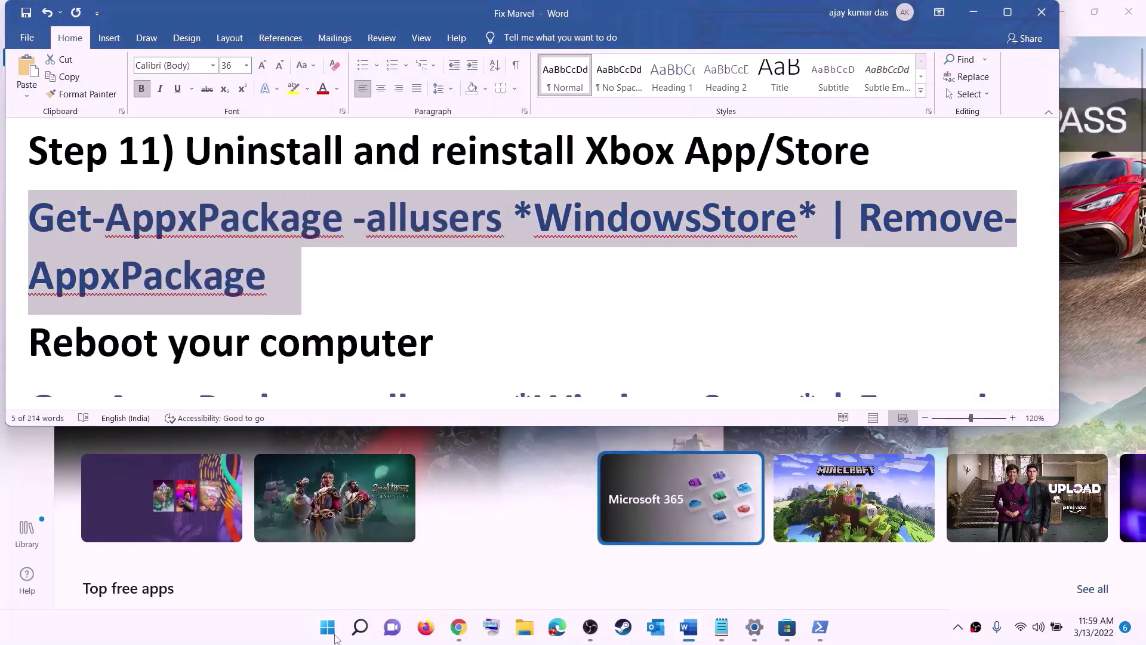
Find Windows PowerShell via Start search and run it as administrator.
{"action": "left_click", "coordinate": [335, 639]}
{"action": "type", "text": "pow"}
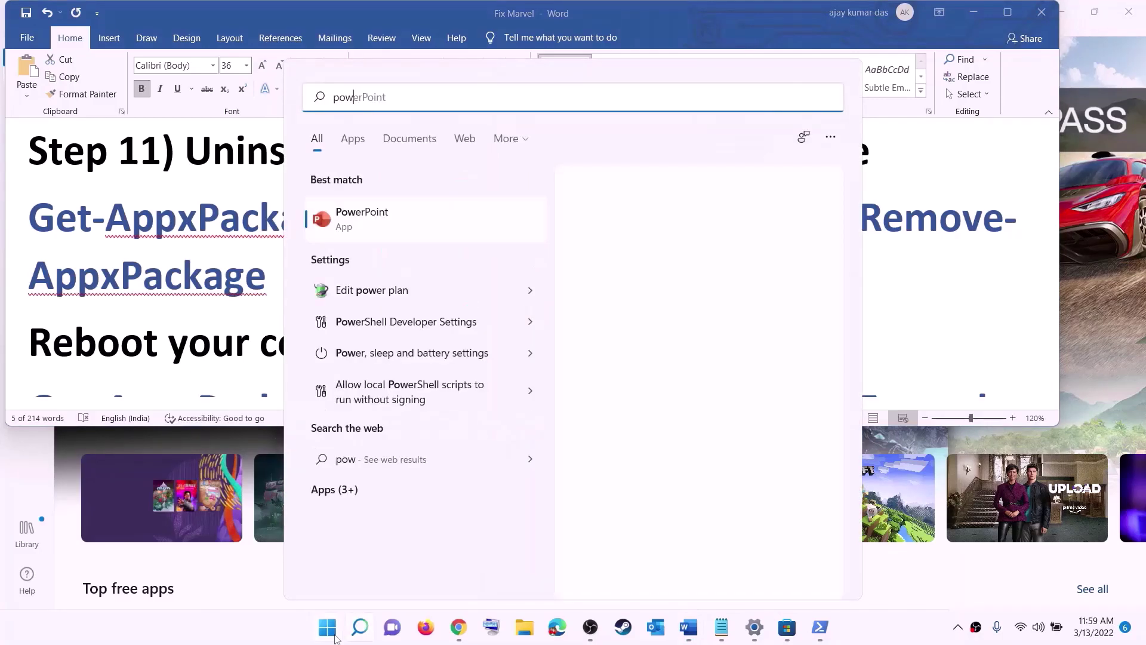
{"action": "type", "text": "e"}
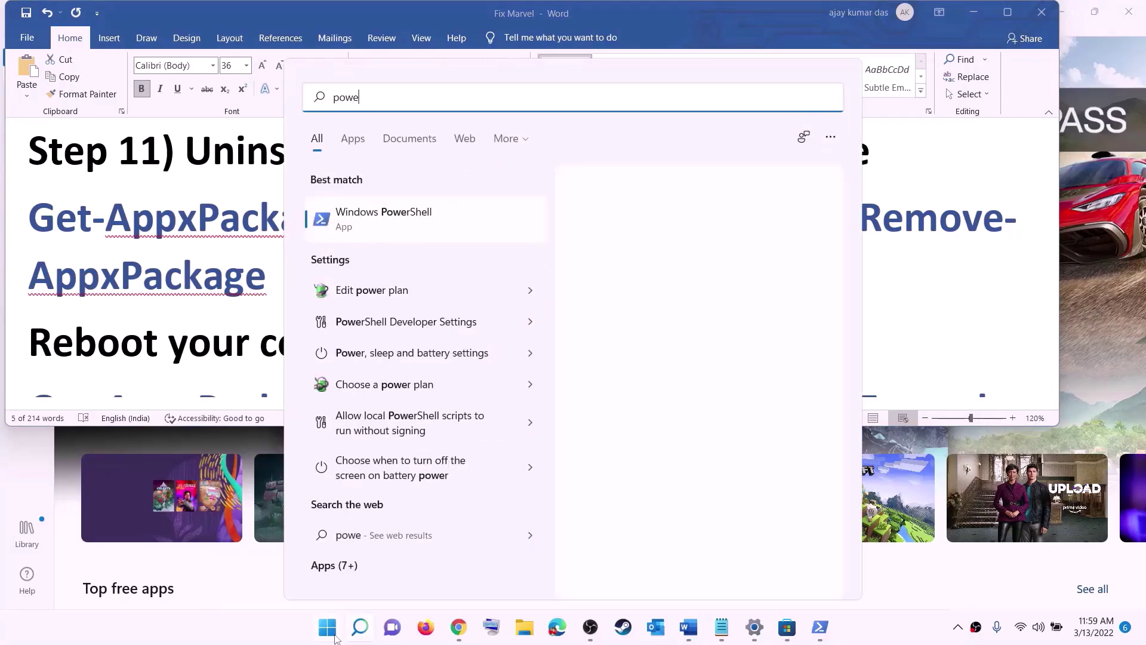
{"action": "type", "text": "rshel"}
{"action": "right_click", "coordinate": [389, 219]}
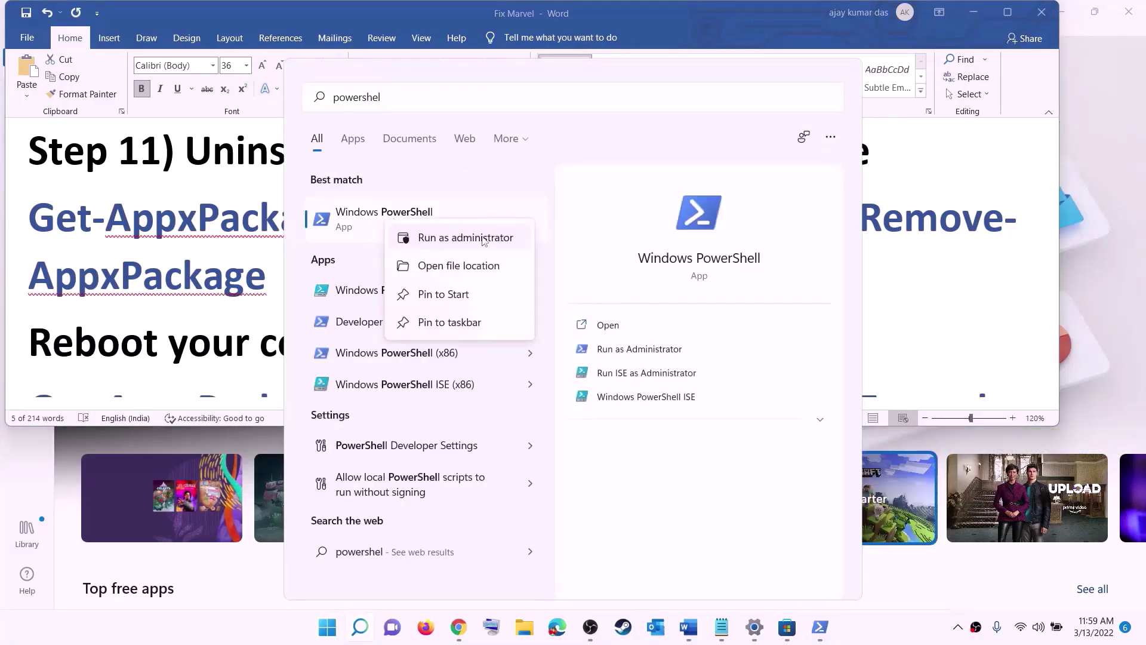
{"action": "left_click", "coordinate": [438, 239]}
{"action": "key", "text": "ctrl+shift+Return"}
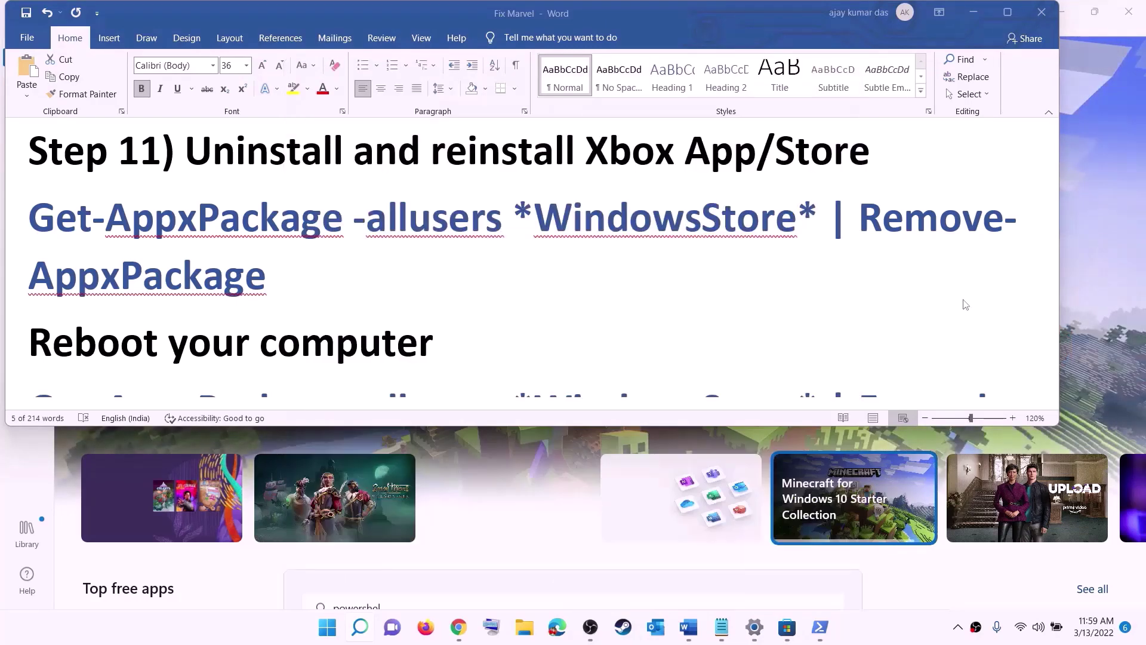
Approve UAC, then paste and run the Remove-AppxPackage command in the administrator PowerShell.
{"action": "left_click", "coordinate": [496, 427]}
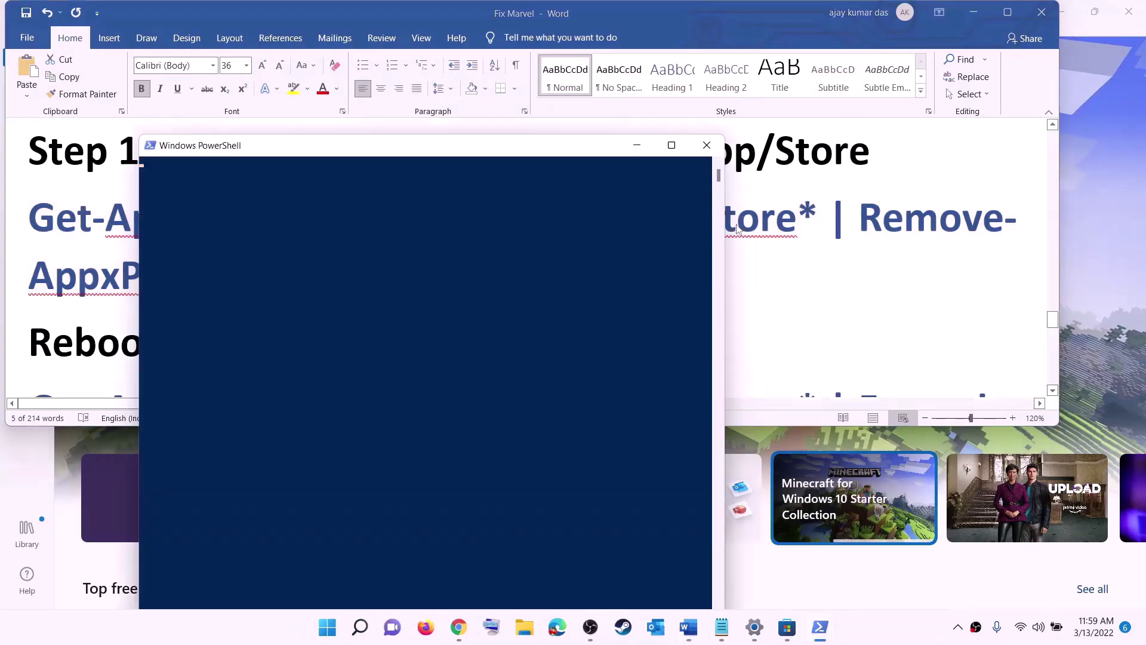
{"action": "right_click", "coordinate": [357, 224]}
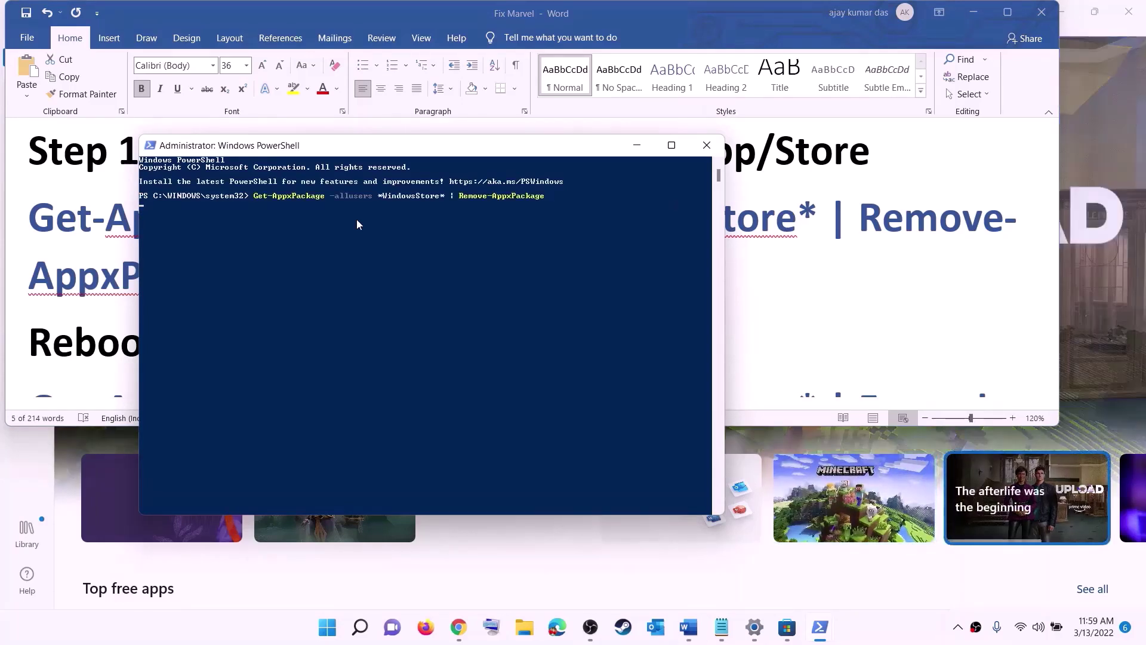
{"action": "key", "text": "Return"}
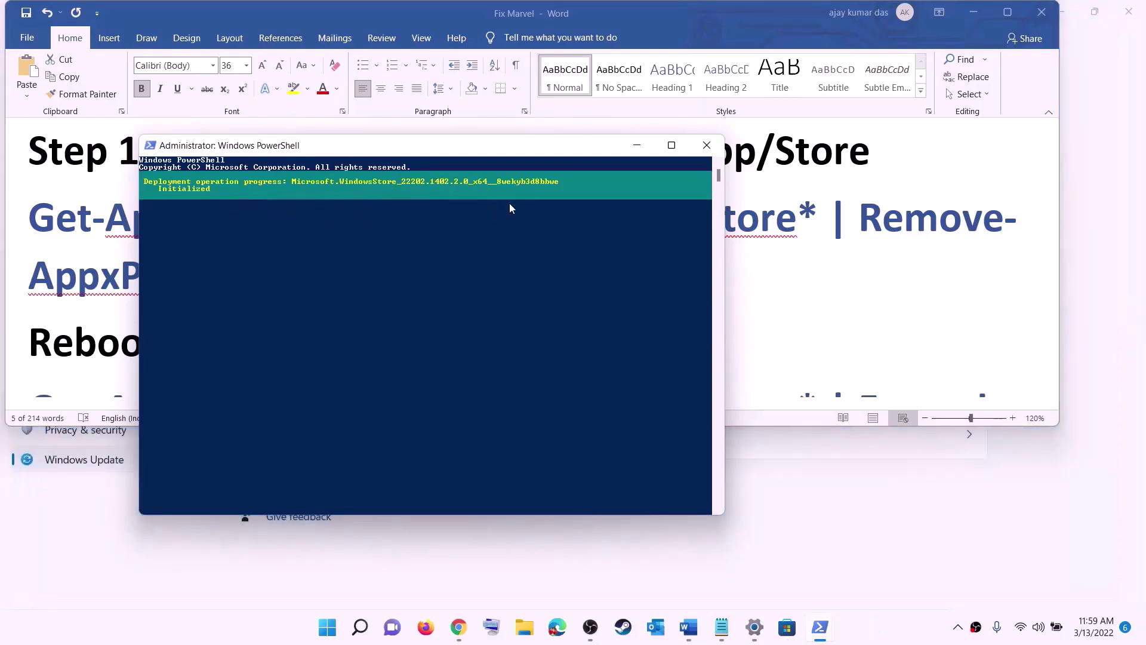
{"action": "left_click", "coordinate": [66, 298]}
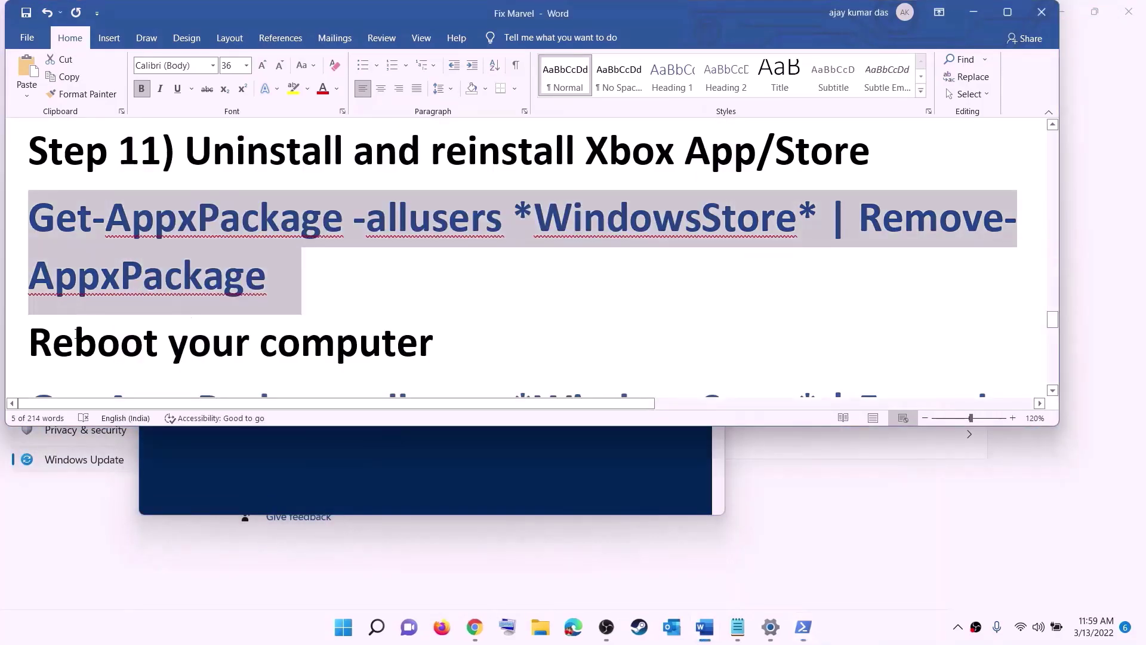
{"action": "left_click_drag", "start_coordinate": [287, 281], "coordinate": [164, 349]}
Check the Start power menu's restart options, then dismiss them without restarting.
{"action": "left_click", "coordinate": [344, 626]}
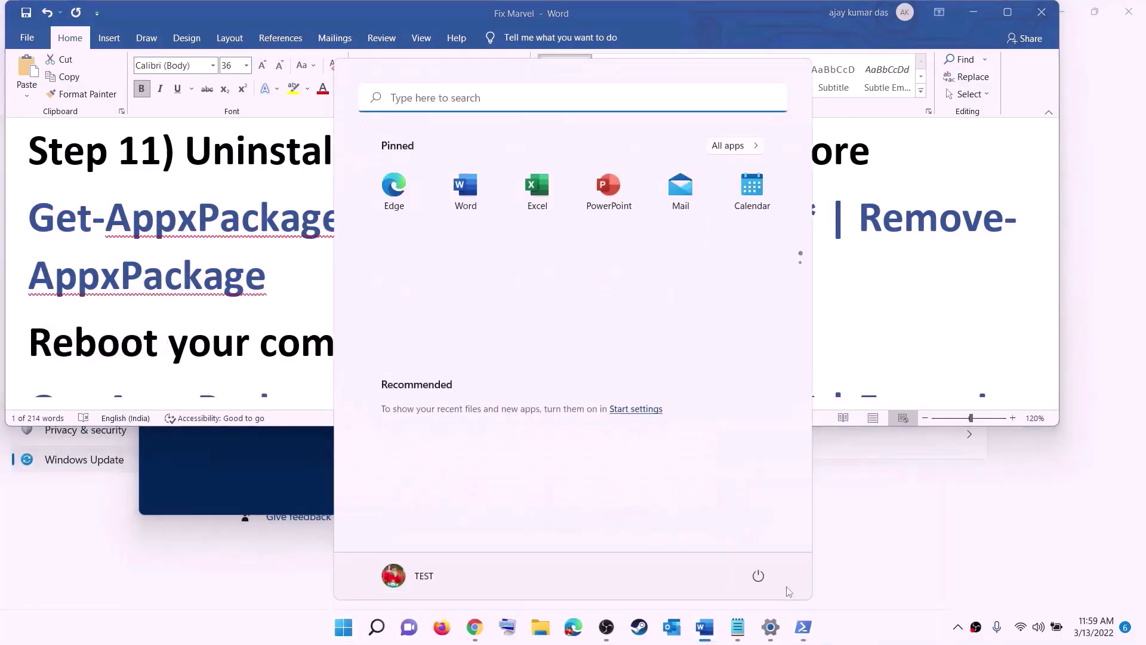
{"action": "left_click", "coordinate": [758, 576]}
{"action": "left_click", "coordinate": [233, 275]}
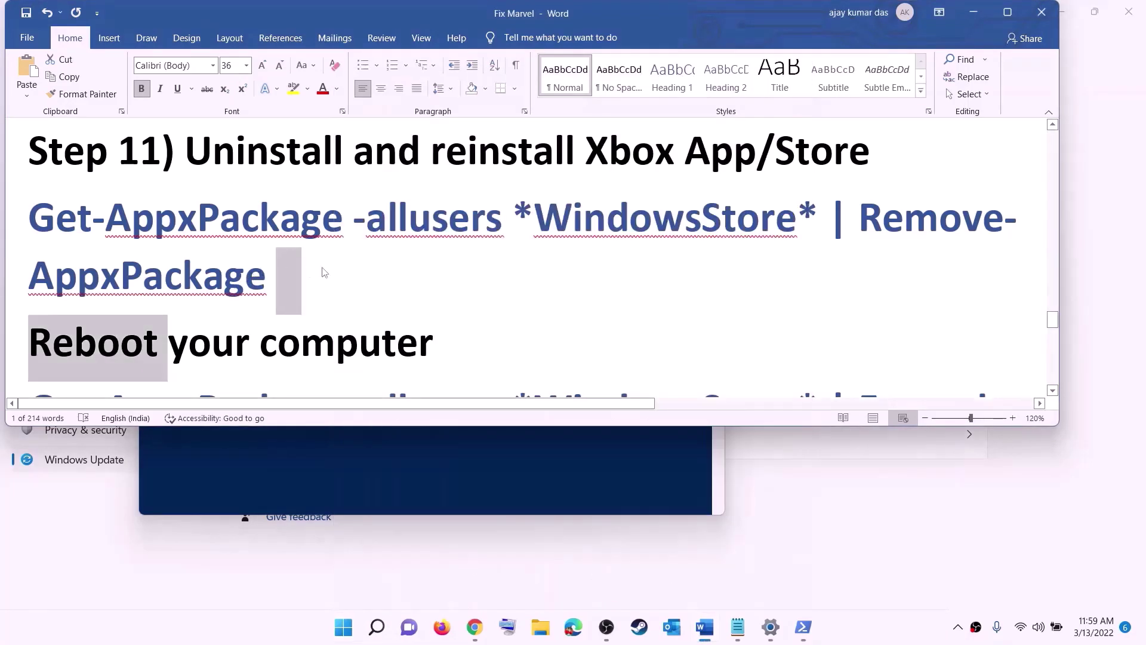
{"action": "scroll", "coordinate": [973, 288], "scroll_direction": "down", "scroll_amount": 3}
Copy the guide's Foreach Add-AppxPackage -Register command and run it in a new administrator PowerShell.
{"action": "triple_click", "coordinate": [950, 309]}
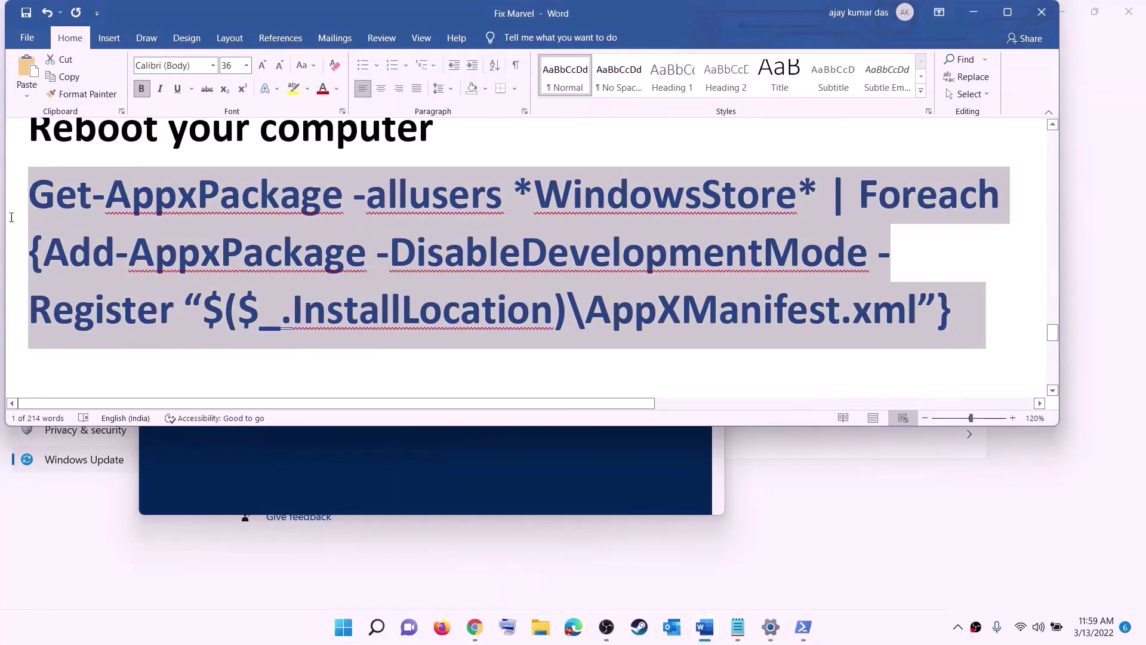
{"action": "right_click", "coordinate": [195, 231]}
{"action": "left_click", "coordinate": [220, 256]}
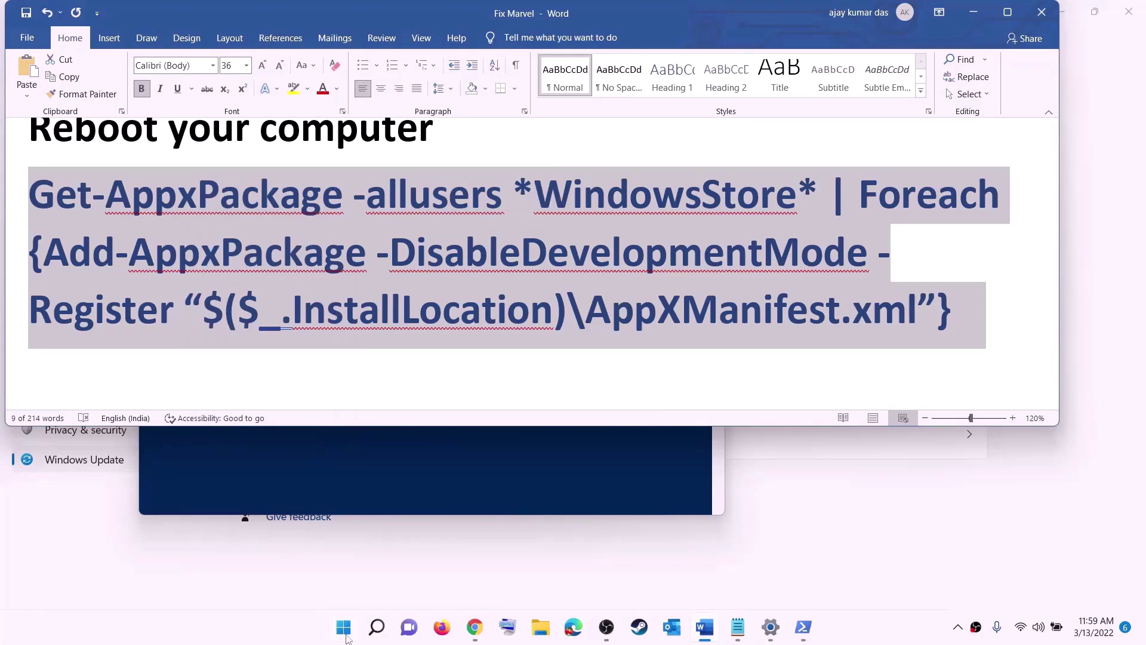
{"action": "left_click", "coordinate": [346, 636]}
{"action": "type", "text": "powers"}
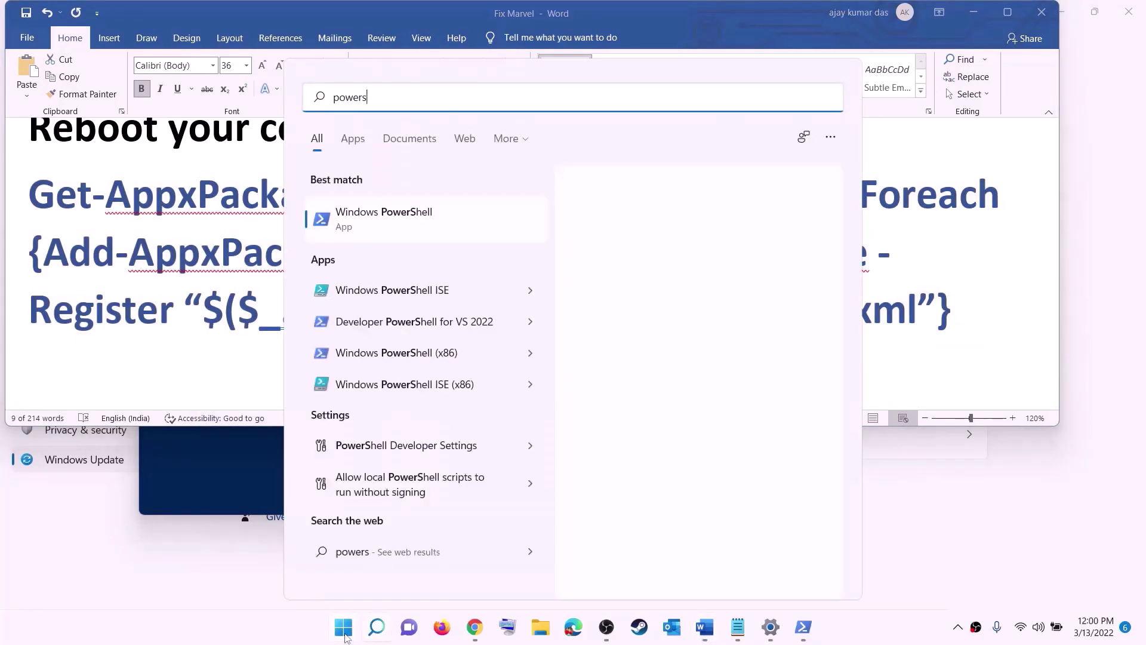
{"action": "type", "text": "hell"}
{"action": "right_click", "coordinate": [382, 221]}
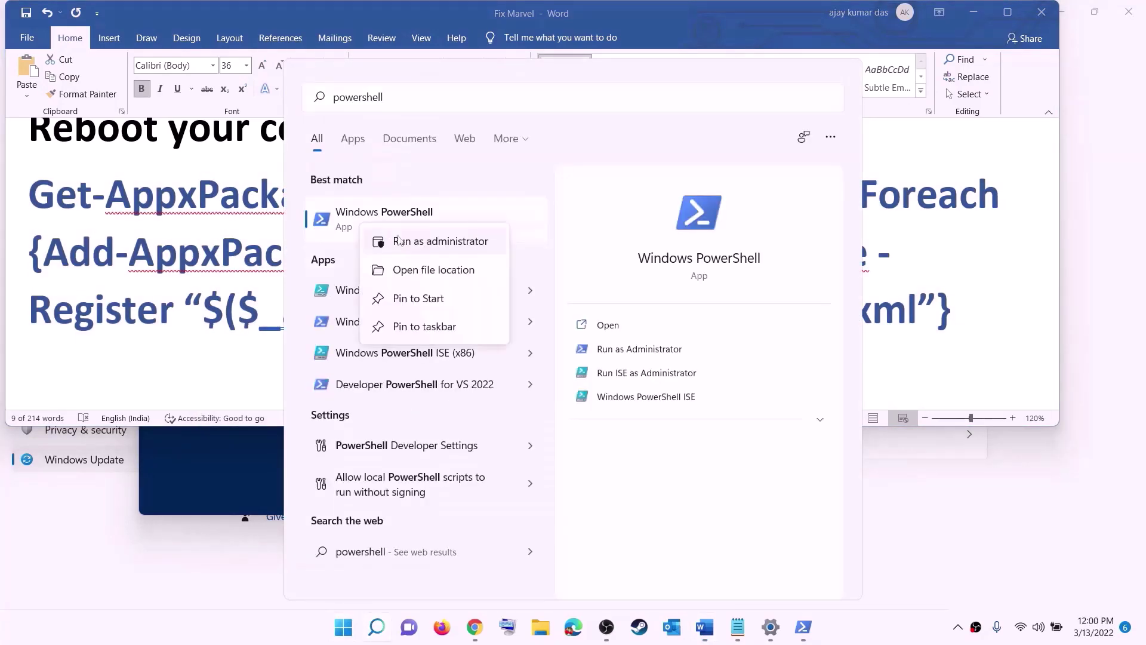
{"action": "left_click", "coordinate": [470, 241]}
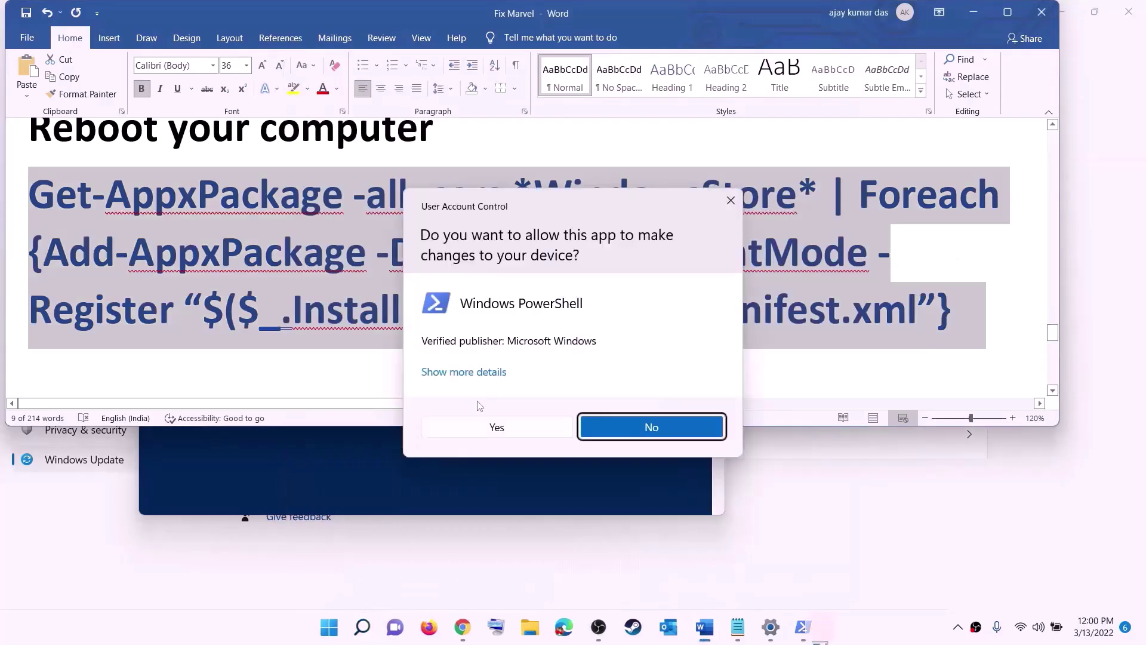
{"action": "left_click", "coordinate": [500, 427]}
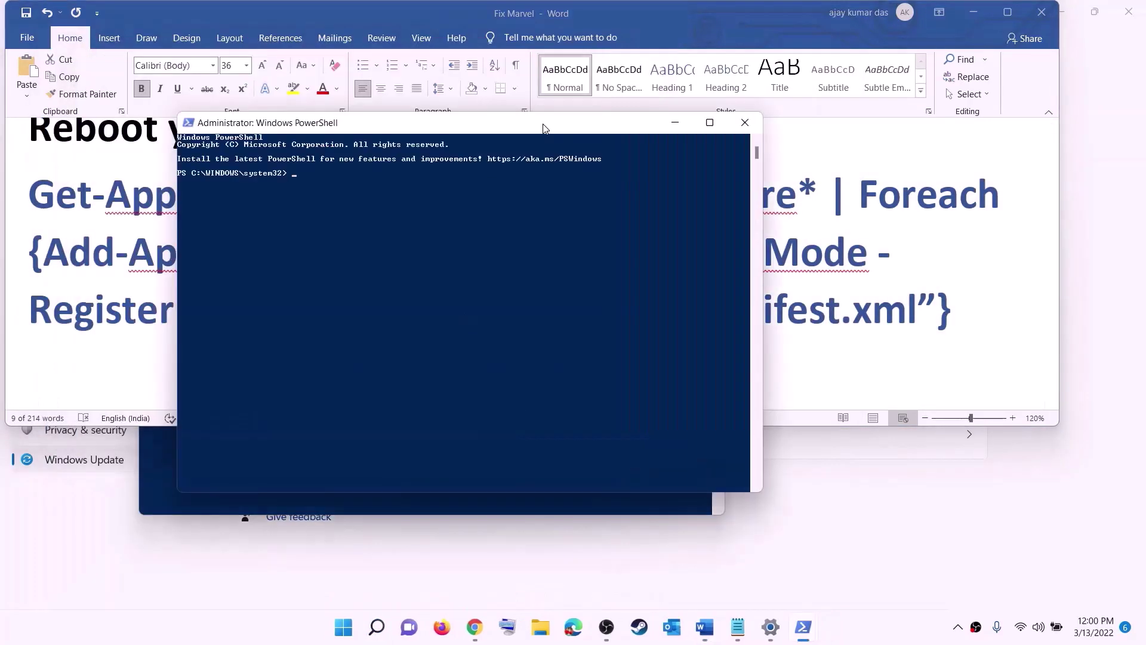
{"action": "key", "text": "ctrl+v"}
{"action": "key", "text": "Return"}
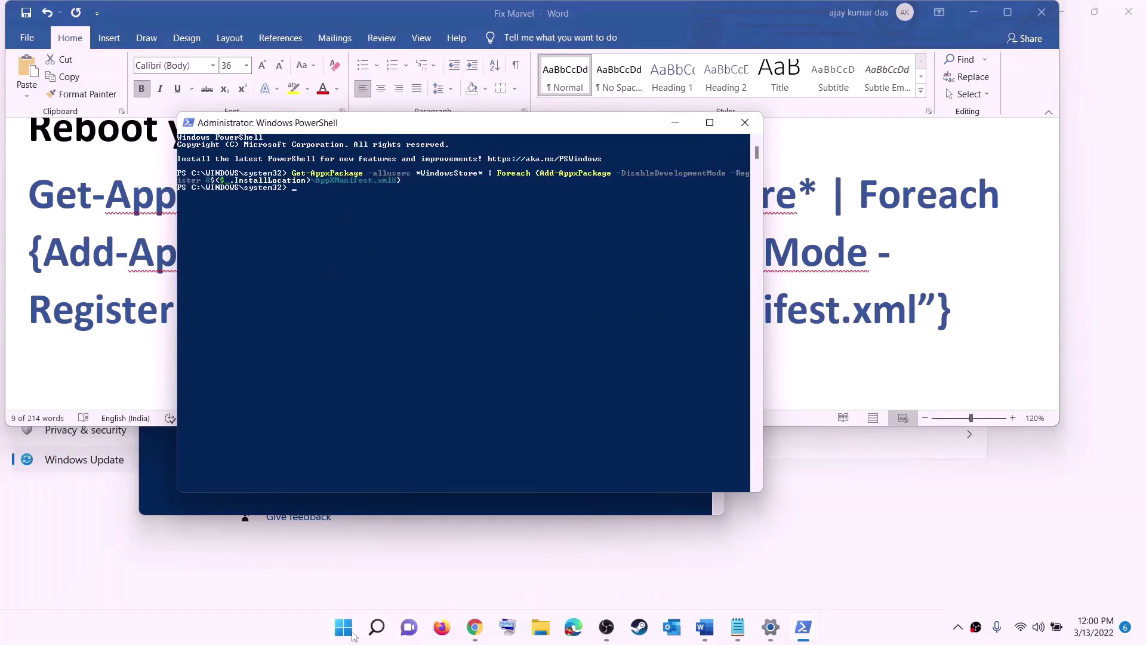
{"action": "left_click", "coordinate": [349, 630]}
Launch Microsoft Store full-screen, search 'xbox', and confirm the Xbox app page shows it installed.
{"action": "type", "text": "sStore"}
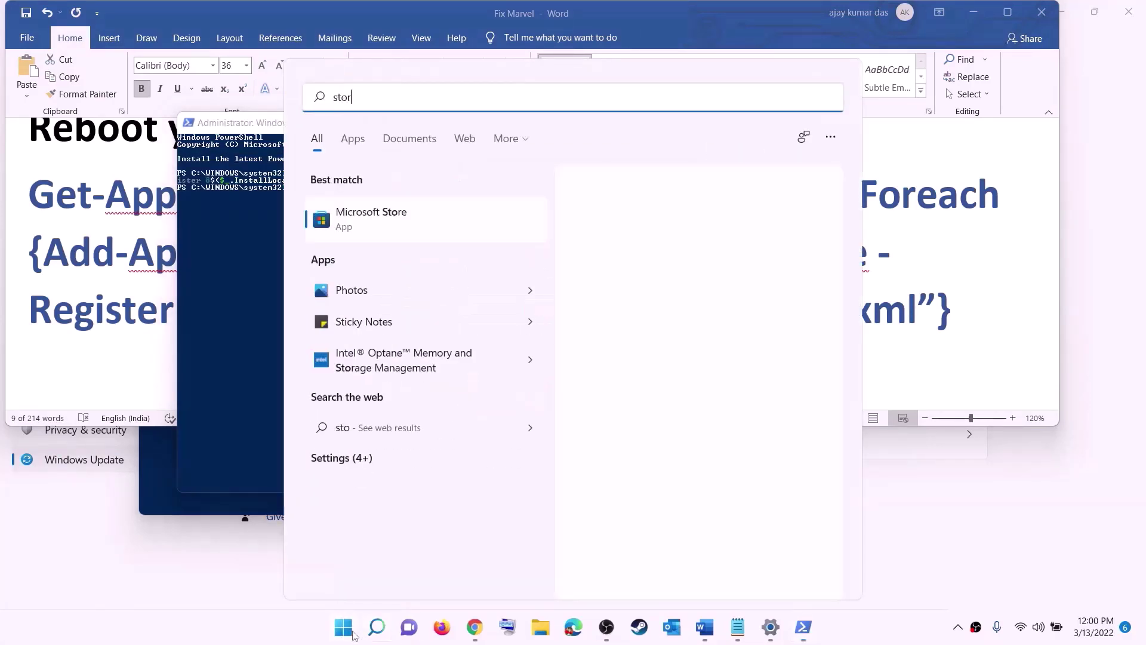
{"action": "left_click", "coordinate": [358, 208]}
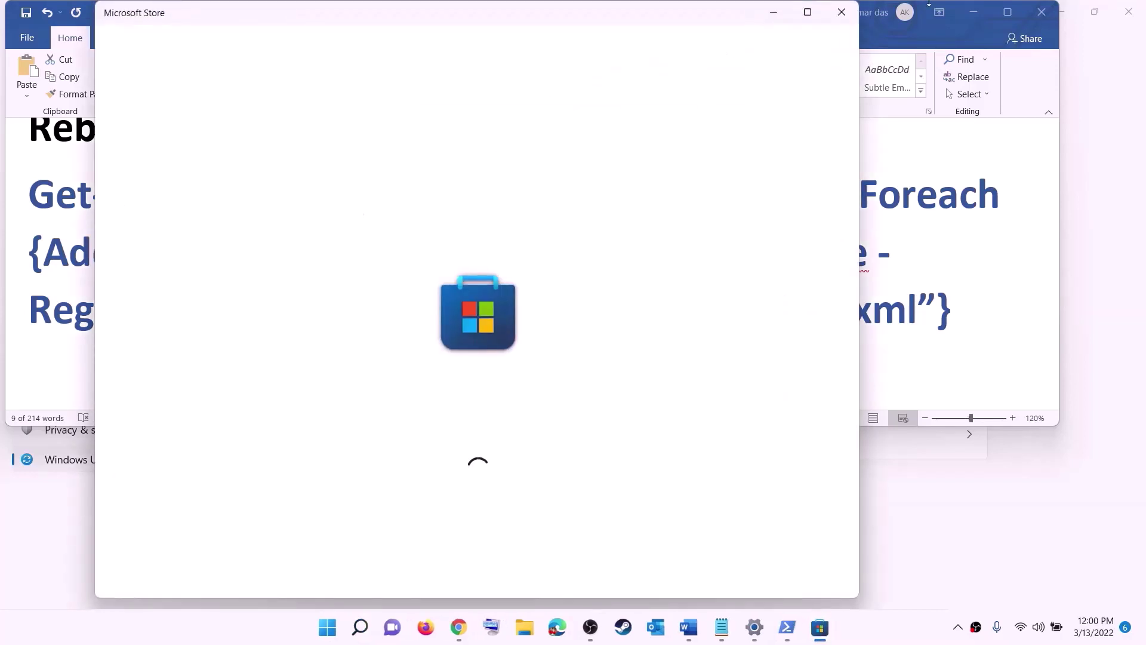
{"action": "left_click", "coordinate": [817, 12]}
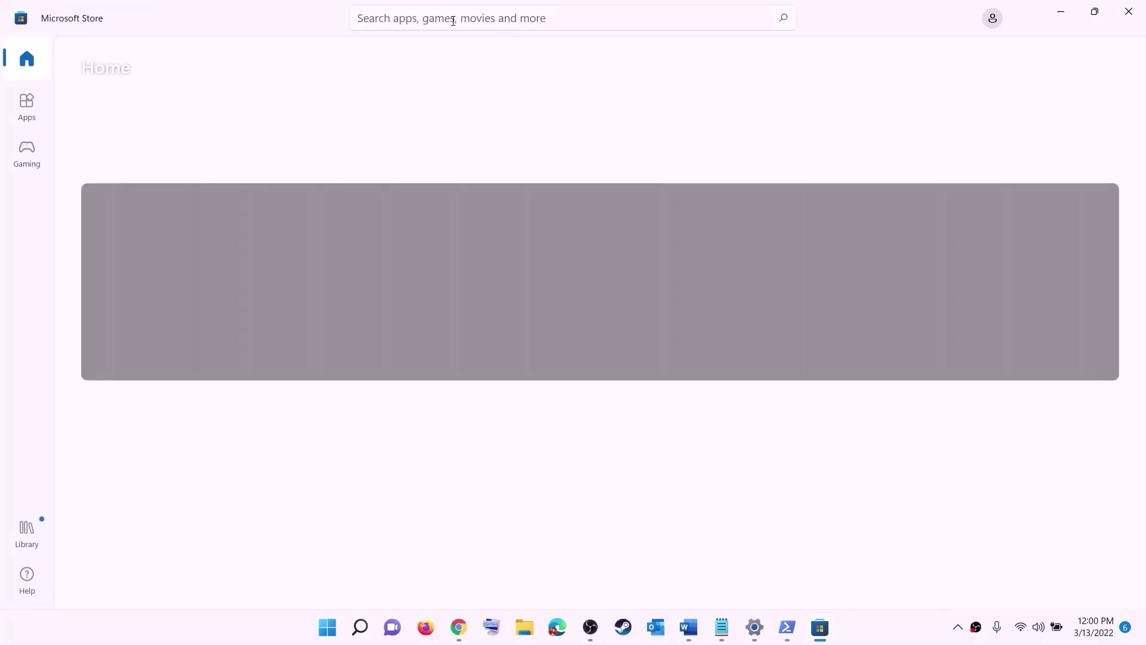
{"action": "left_click", "coordinate": [431, 17]}
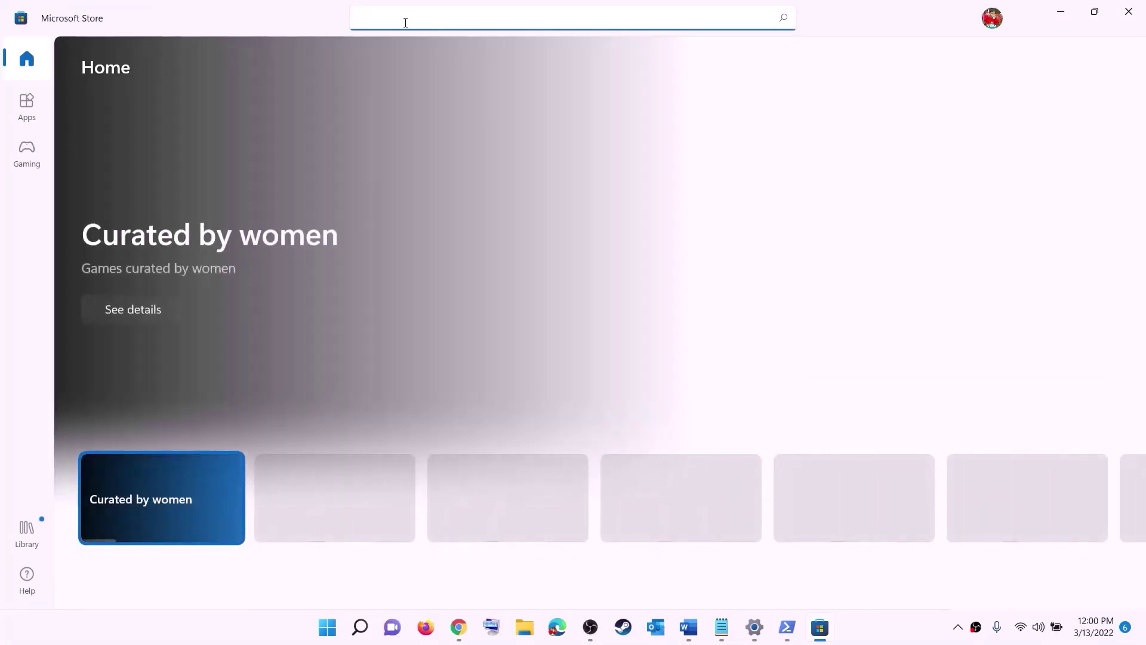
{"action": "type", "text": "xbo"}
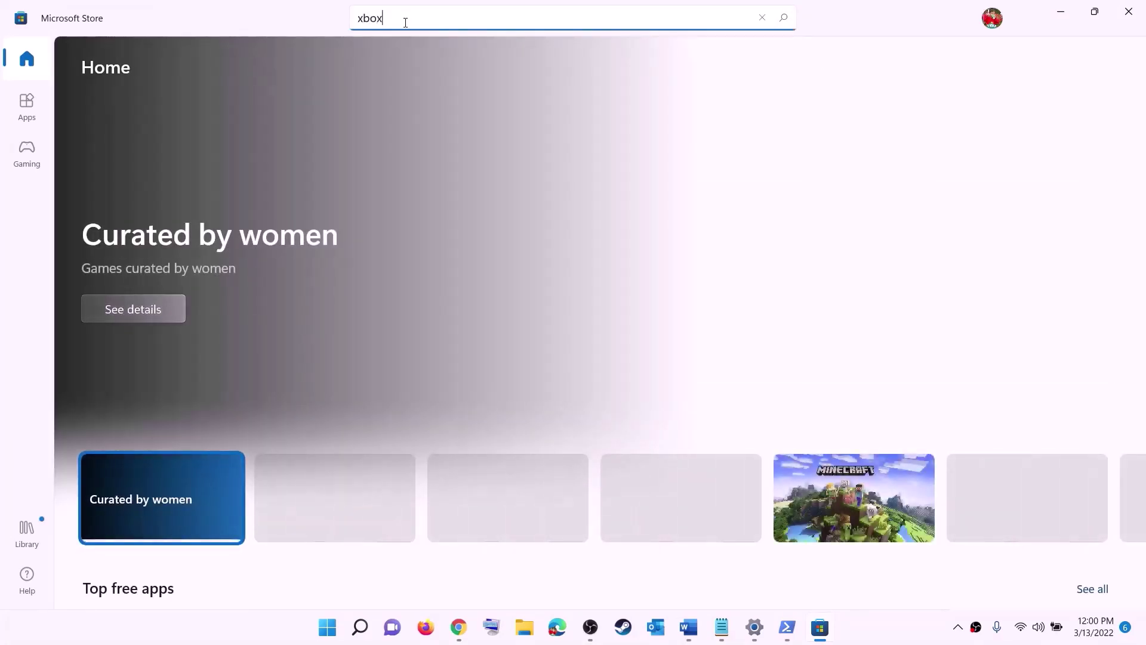
{"action": "type", "text": "x"}
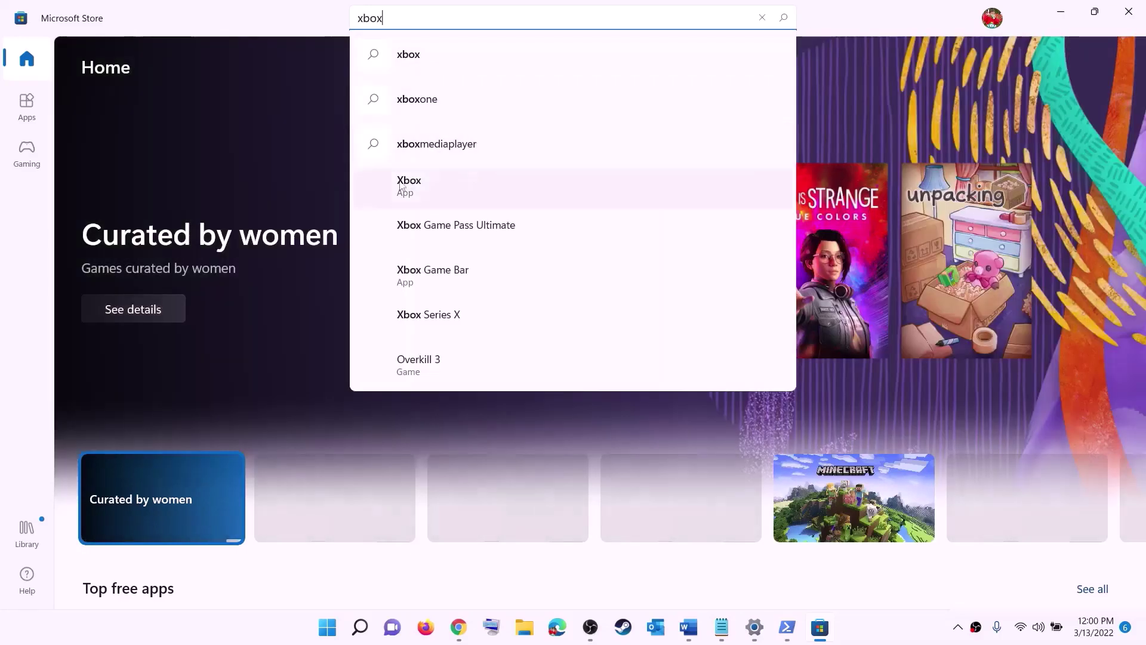
{"action": "left_click", "coordinate": [448, 189]}
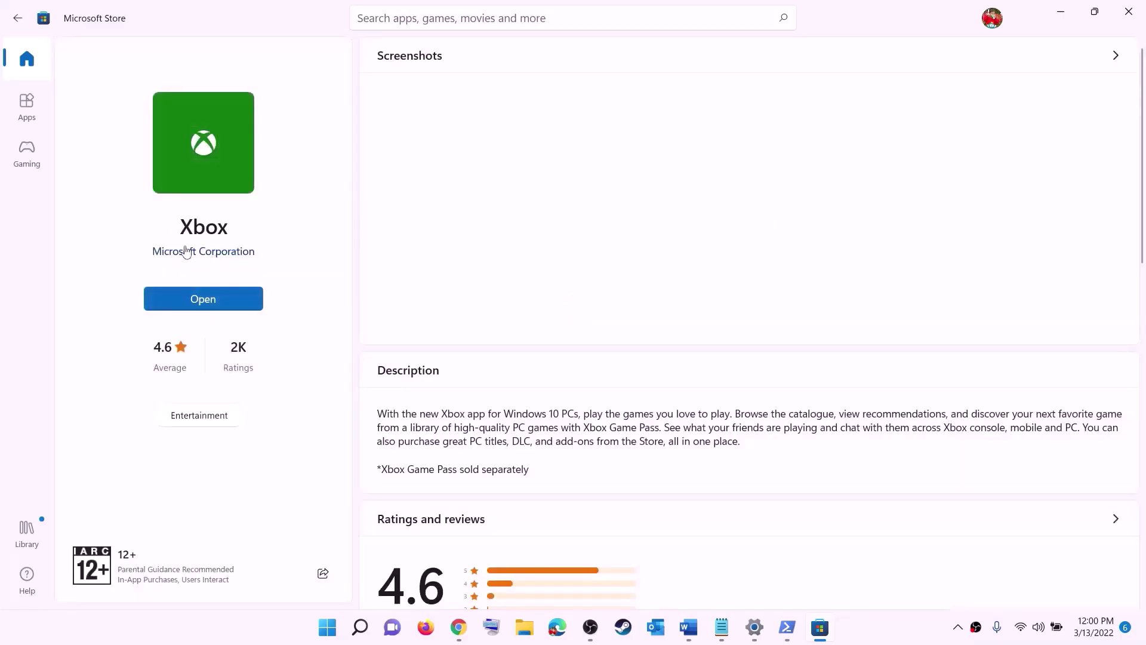
{"action": "left_click", "coordinate": [688, 627]}
{"action": "triple_click", "coordinate": [348, 300]}
Scroll the guide to Step 12 and highlight 'C' and 'Different Drive' in its instruction.
{"action": "scroll", "coordinate": [348, 300], "scroll_direction": "down", "scroll_amount": 5}
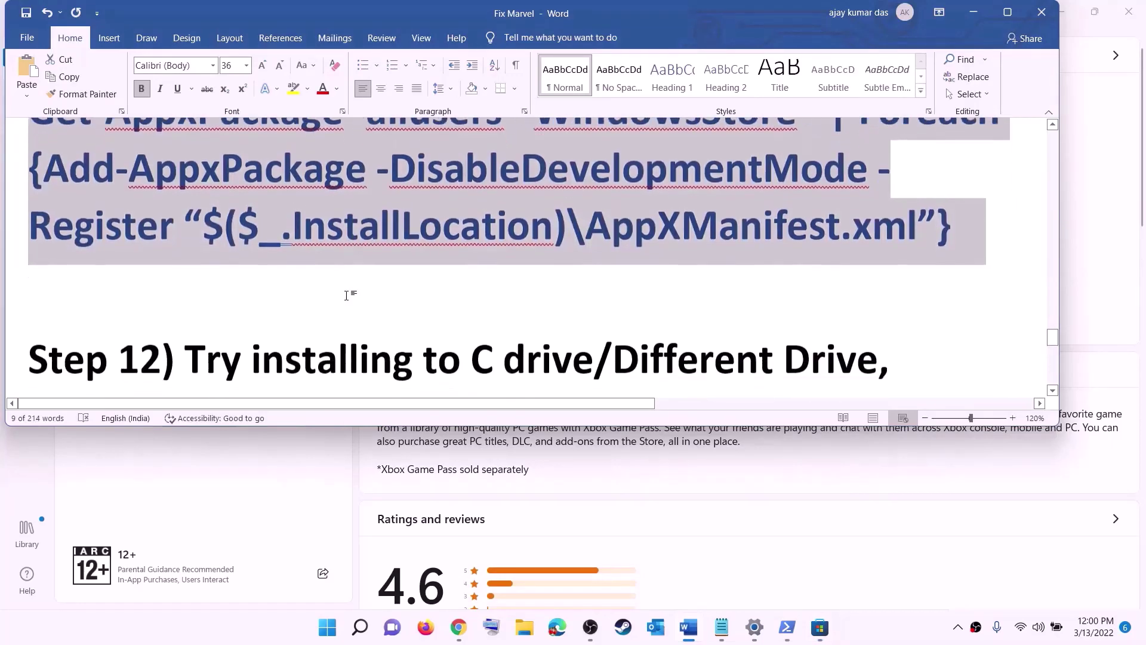
{"action": "left_click_drag", "start_coordinate": [162, 229], "coordinate": [585, 220]}
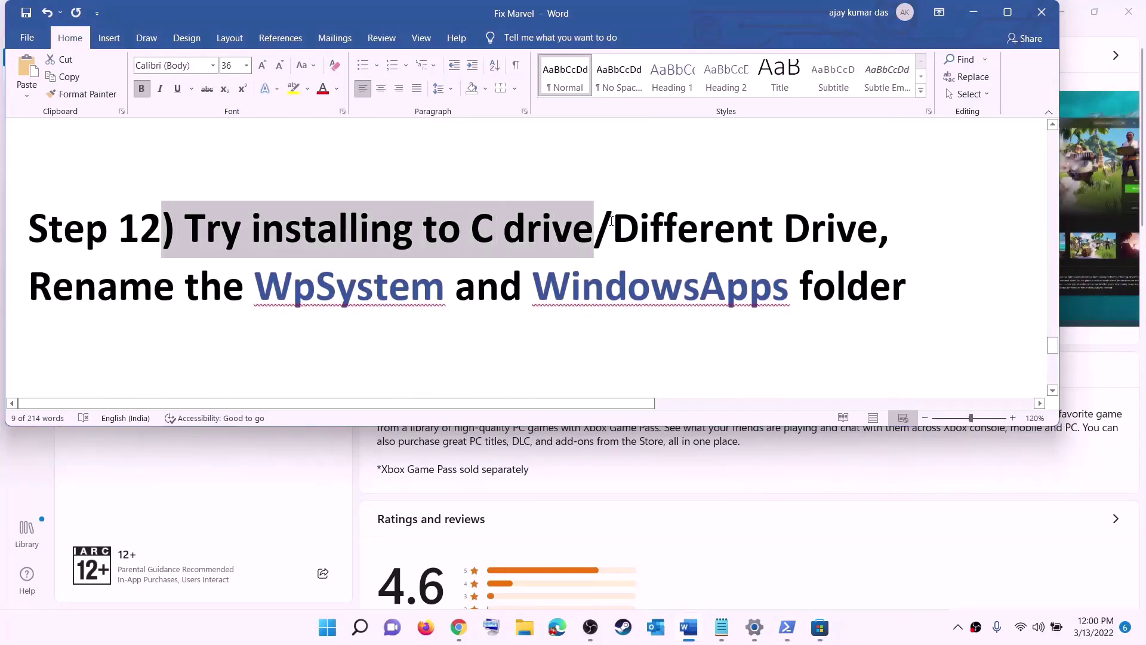
{"action": "left_click", "coordinate": [504, 230]}
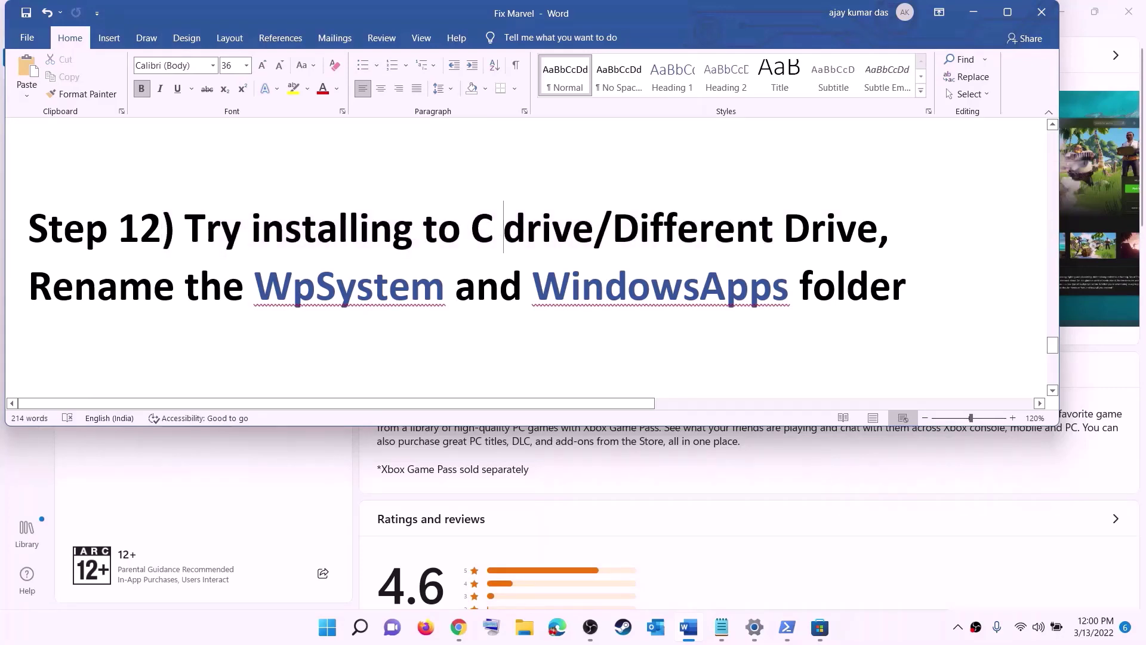
{"action": "double_click", "coordinate": [483, 230]}
{"action": "left_click_drag", "start_coordinate": [614, 229], "coordinate": [856, 230]}
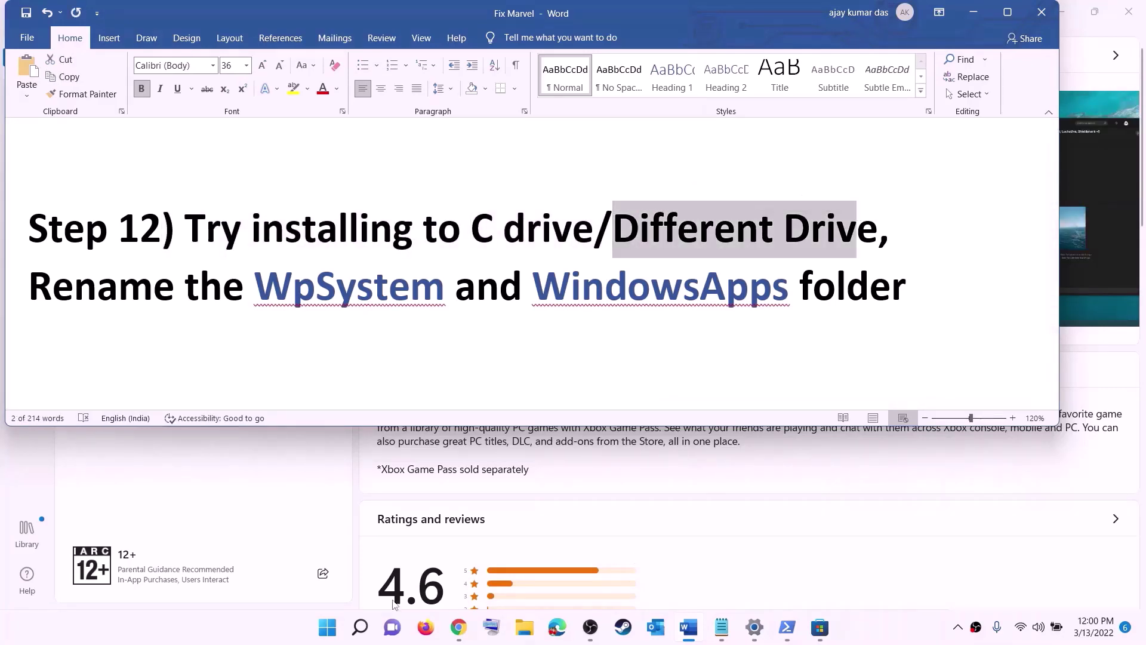
{"action": "left_click", "coordinate": [327, 627]}
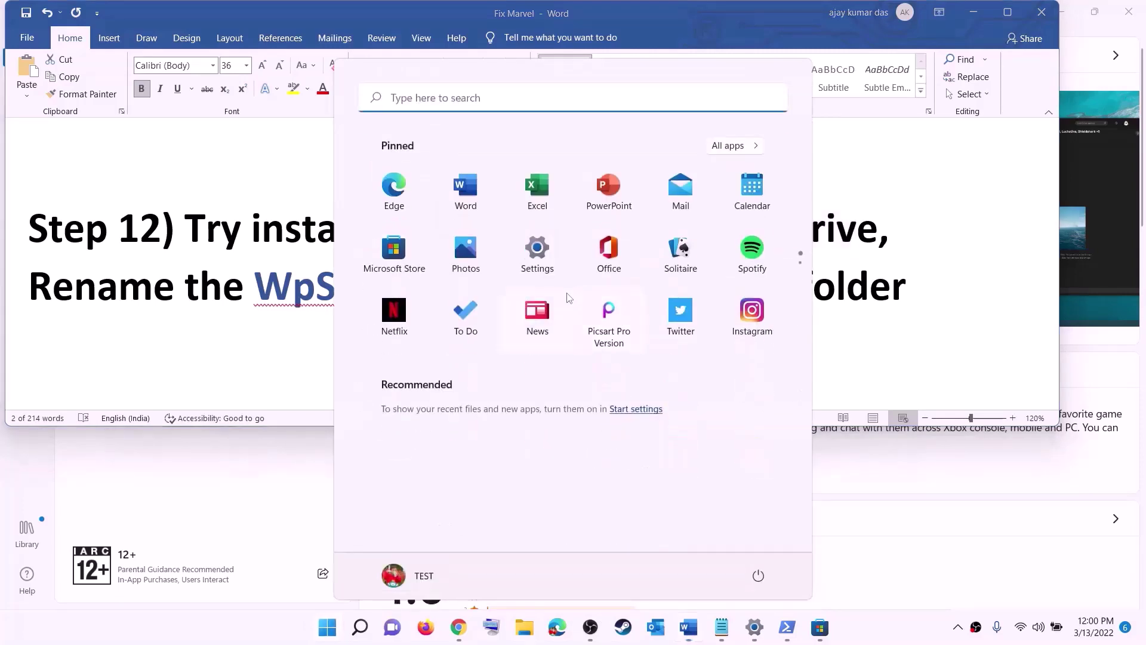
{"action": "left_click", "coordinate": [557, 264]}
Go through System > Storage > Advanced storage settings to Where new content is saved.
{"action": "left_click", "coordinate": [116, 170]}
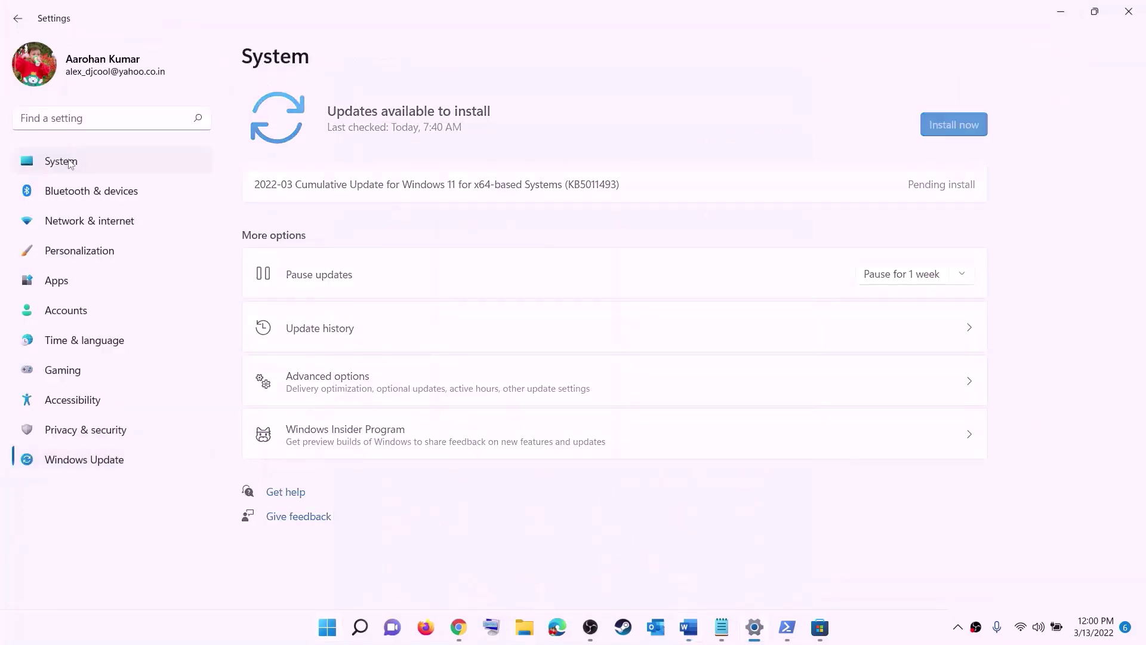
{"action": "scroll", "coordinate": [266, 243], "scroll_direction": "down", "scroll_amount": 3}
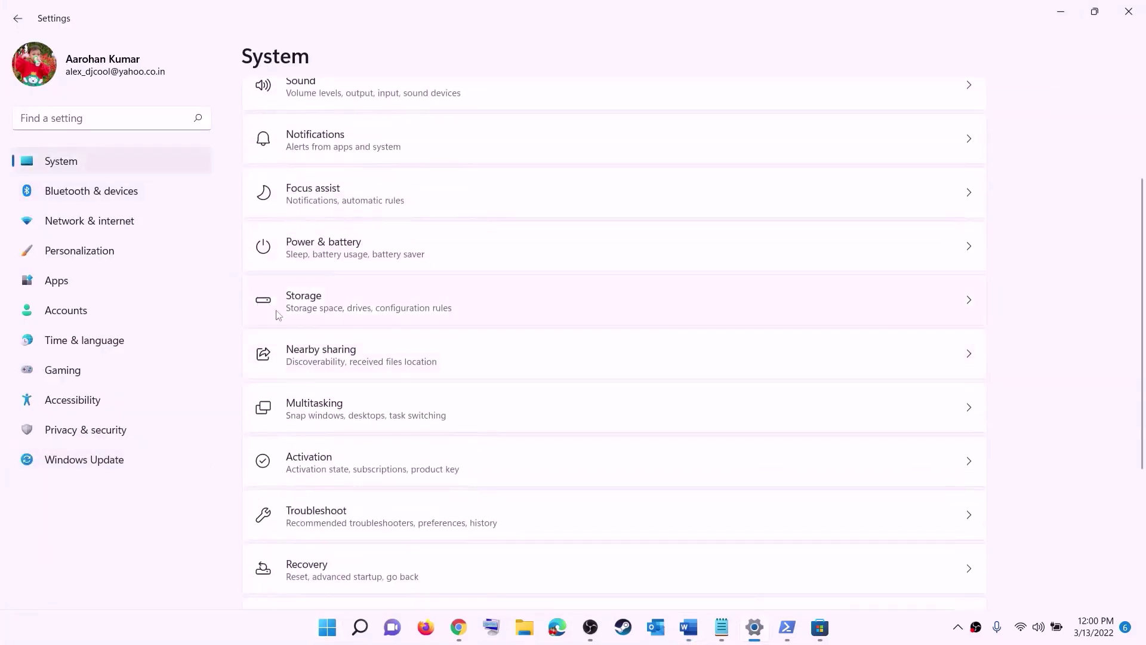
{"action": "left_click", "coordinate": [305, 317]}
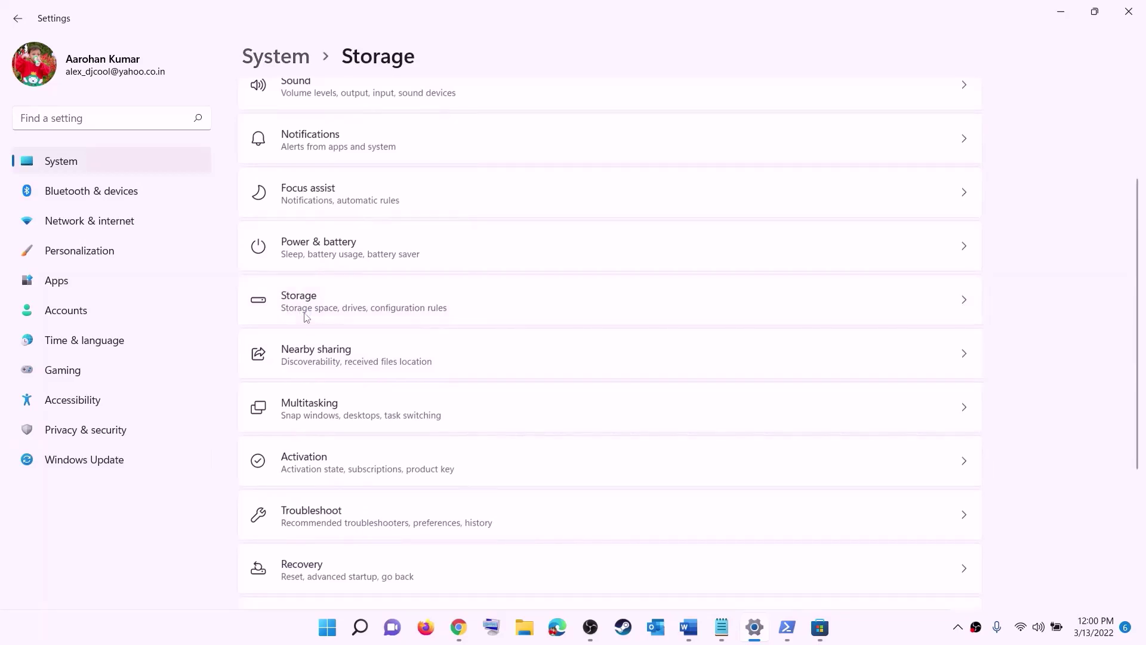
{"action": "scroll", "coordinate": [426, 422], "scroll_direction": "down", "scroll_amount": 5}
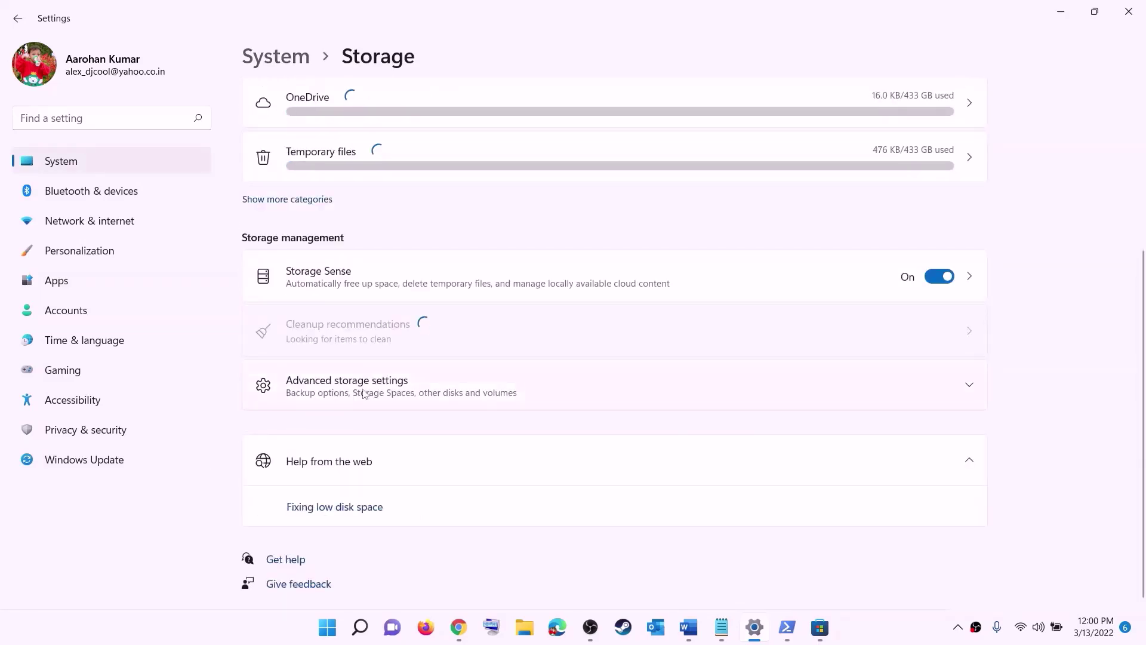
{"action": "left_click", "coordinate": [364, 394]}
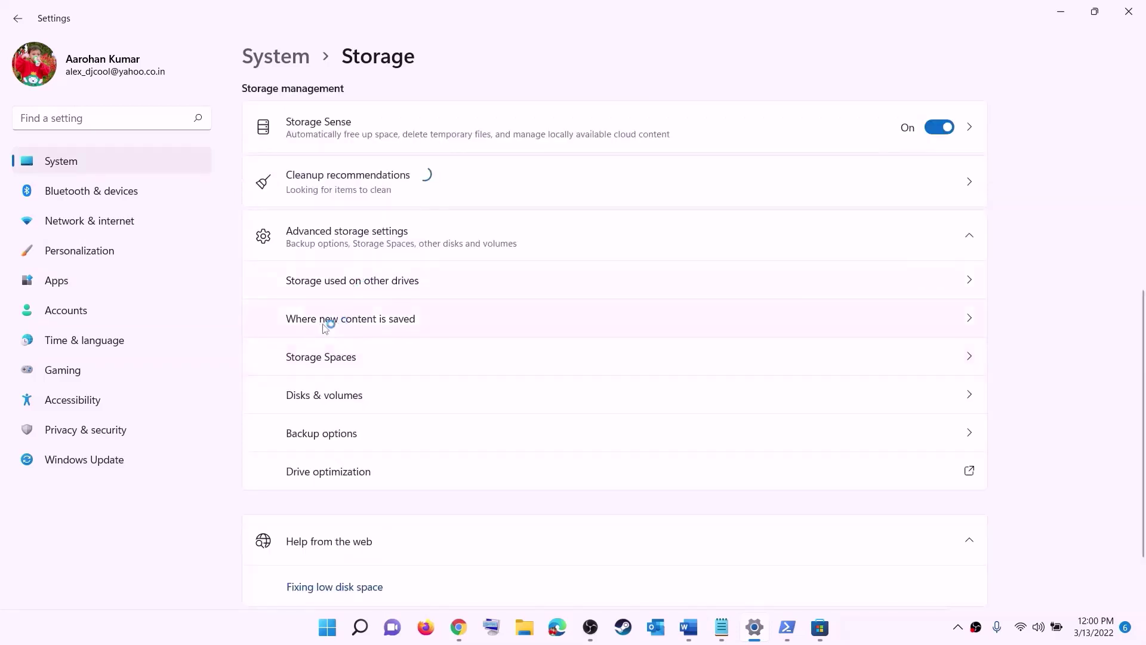
{"action": "left_click", "coordinate": [370, 319]}
Check the 'New apps will save to' dropdown, leaving it on Windows (C:).
{"action": "left_click", "coordinate": [351, 171]}
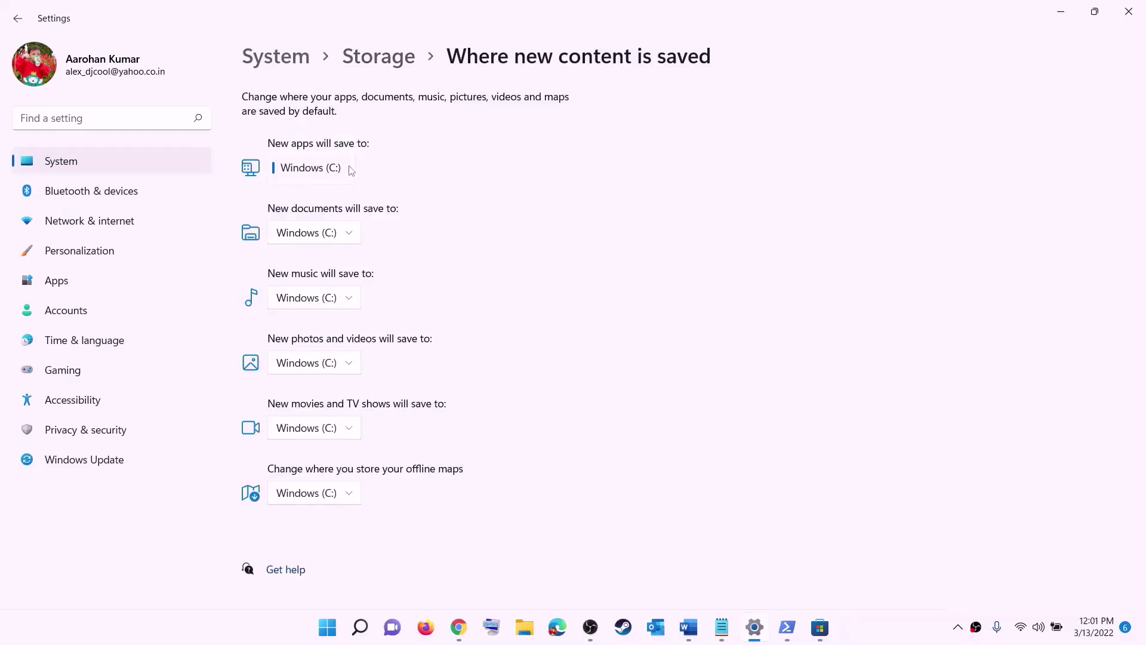
{"action": "left_click", "coordinate": [352, 177]}
{"action": "left_click", "coordinate": [351, 171]}
{"action": "left_click", "coordinate": [378, 182]}
{"action": "left_click", "coordinate": [352, 174]}
{"action": "left_click", "coordinate": [412, 182]}
Open New Volume (D:) in File Explorer via This PC and select the WpSystem folder.
{"action": "left_click", "coordinate": [1126, 13]}
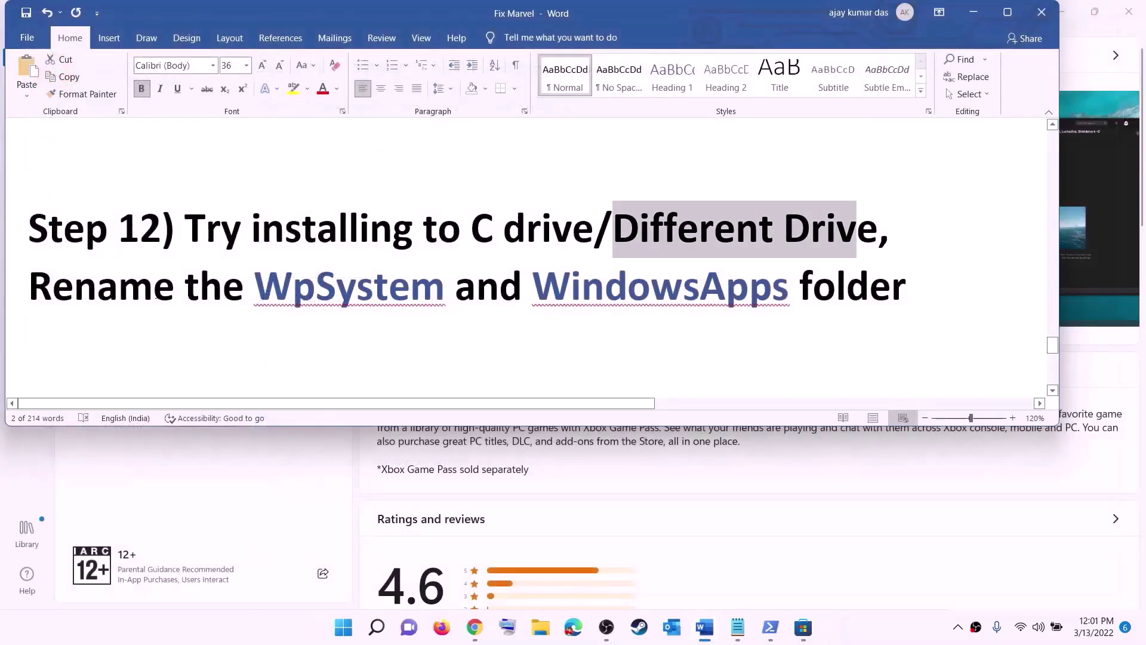
{"action": "left_click_drag", "start_coordinate": [30, 288], "coordinate": [907, 299]}
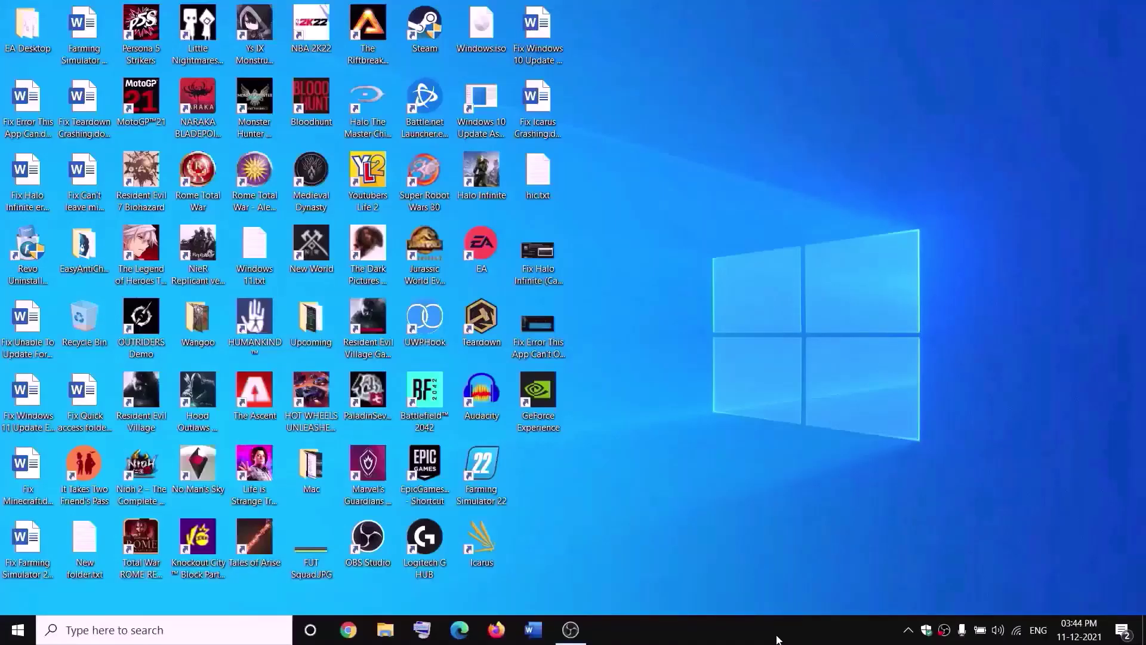
{"action": "left_click", "coordinate": [385, 630]}
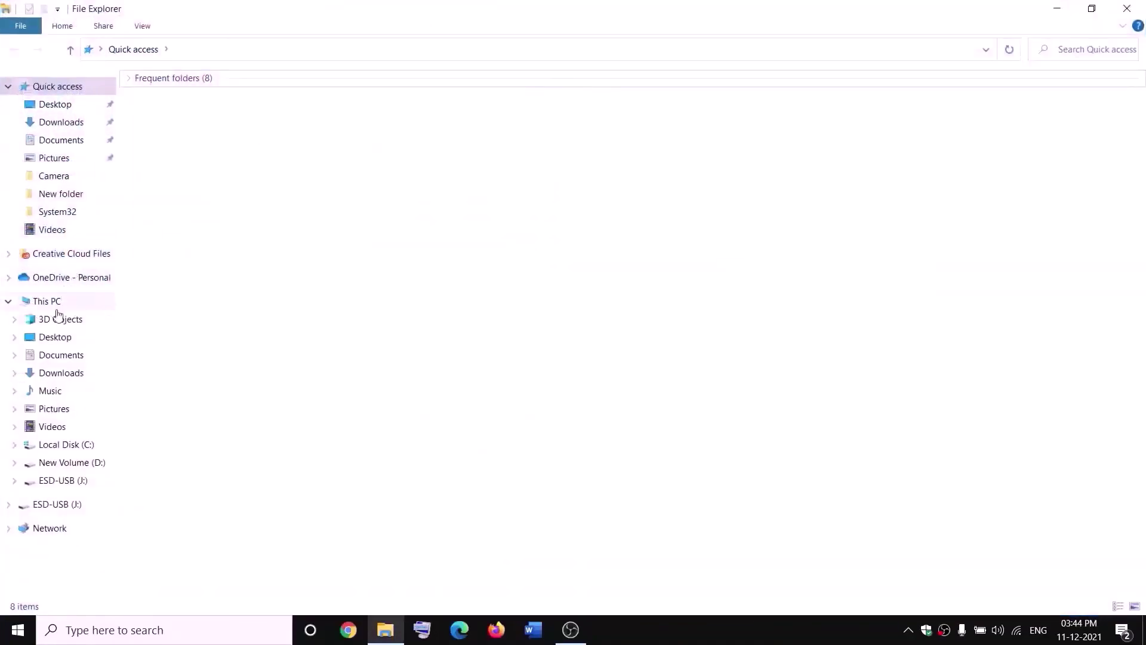
{"action": "left_click", "coordinate": [53, 307]}
{"action": "double_click", "coordinate": [428, 223]}
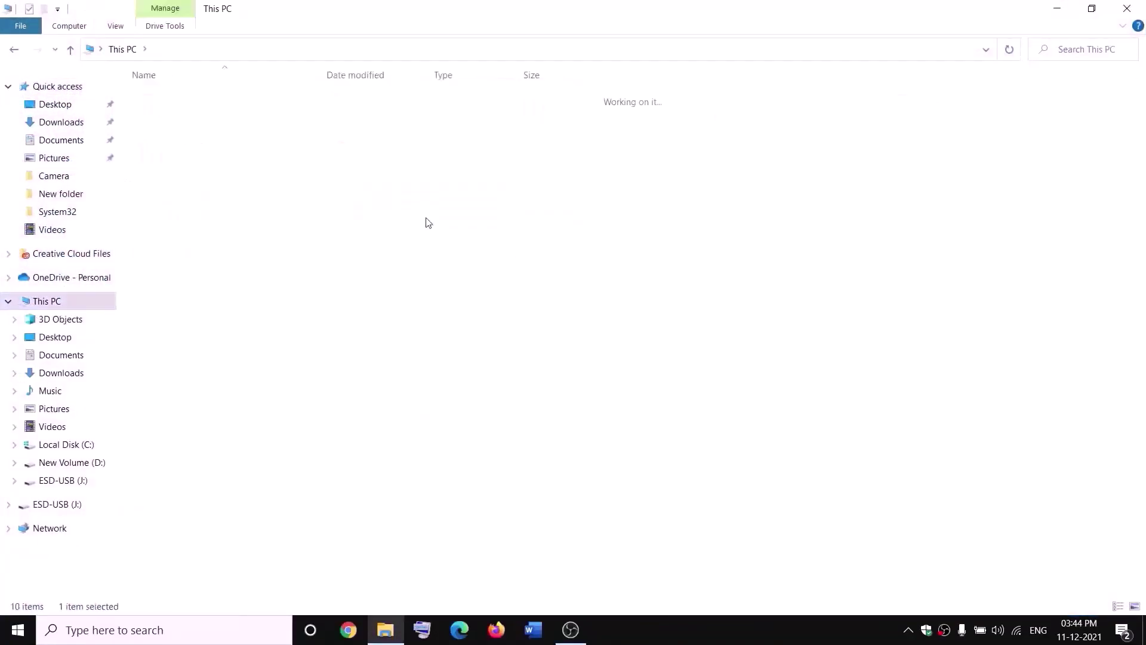
{"action": "left_click", "coordinate": [173, 419]}
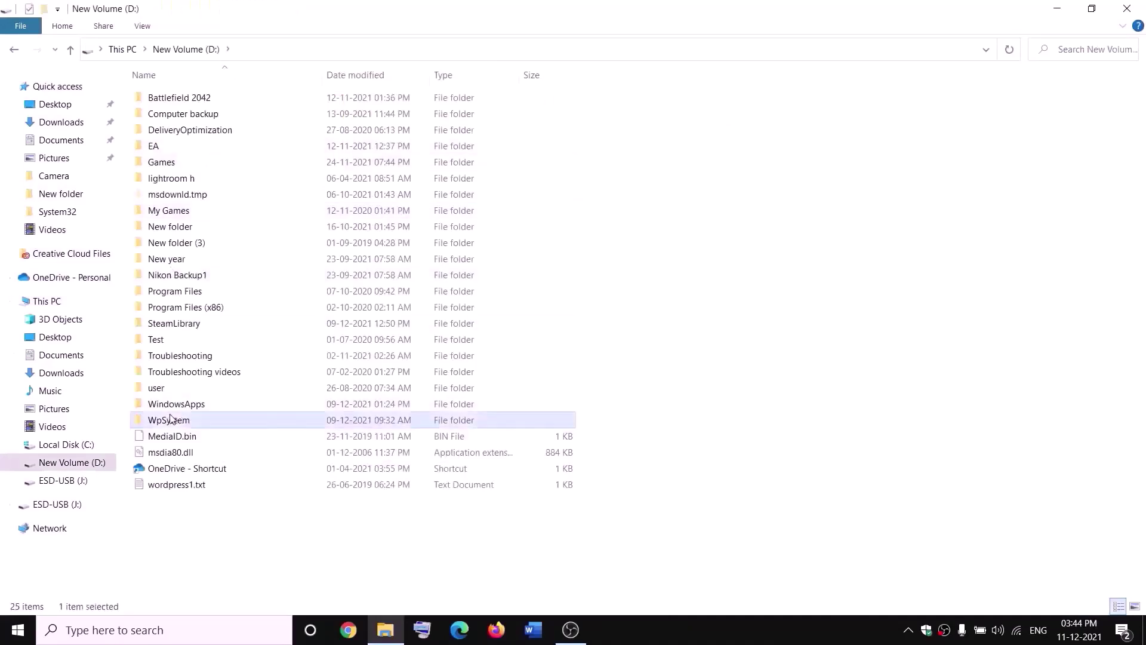
Open WpSystem's Properties and its Security tab's Advanced security settings.
{"action": "right_click", "coordinate": [186, 424]}
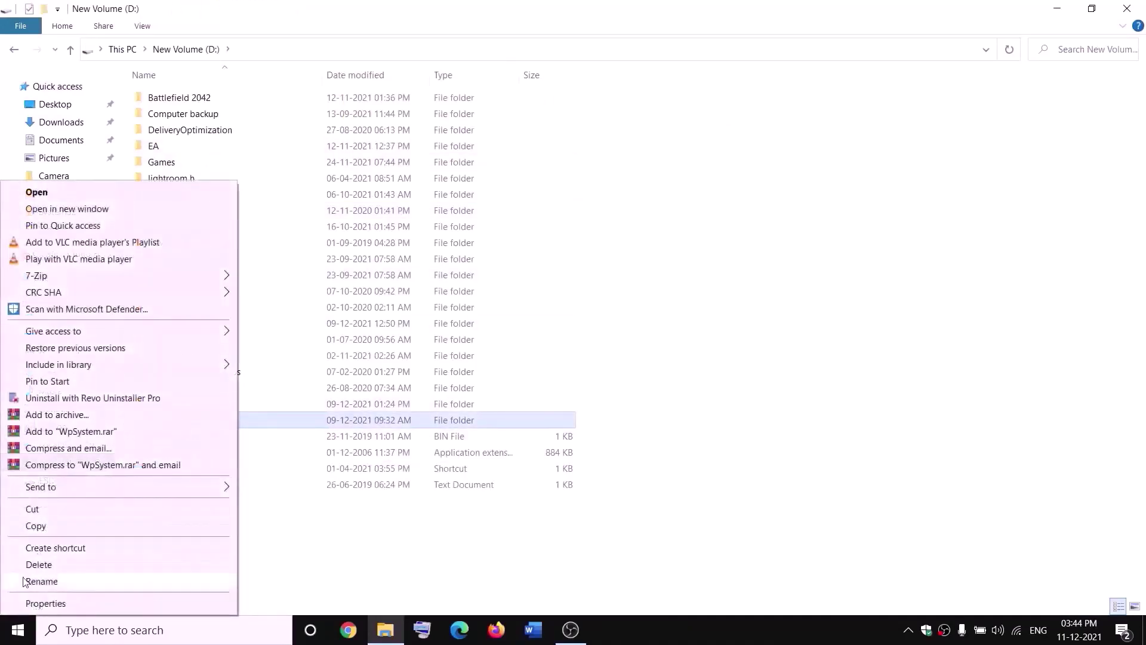
{"action": "left_click", "coordinate": [361, 541]}
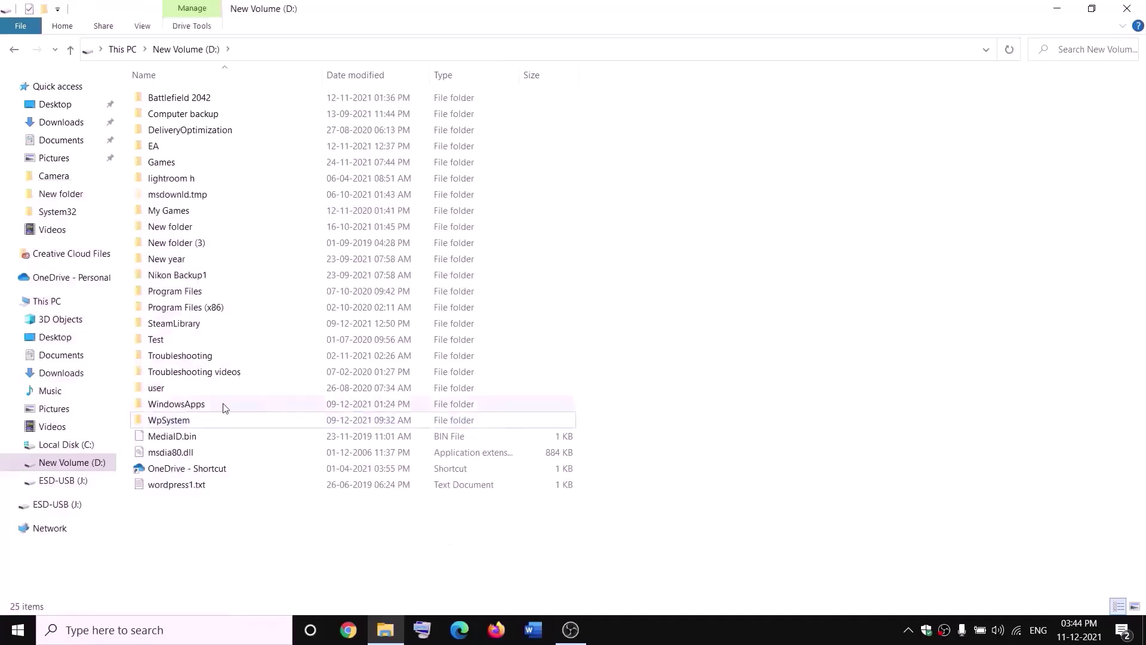
{"action": "right_click", "coordinate": [167, 421]}
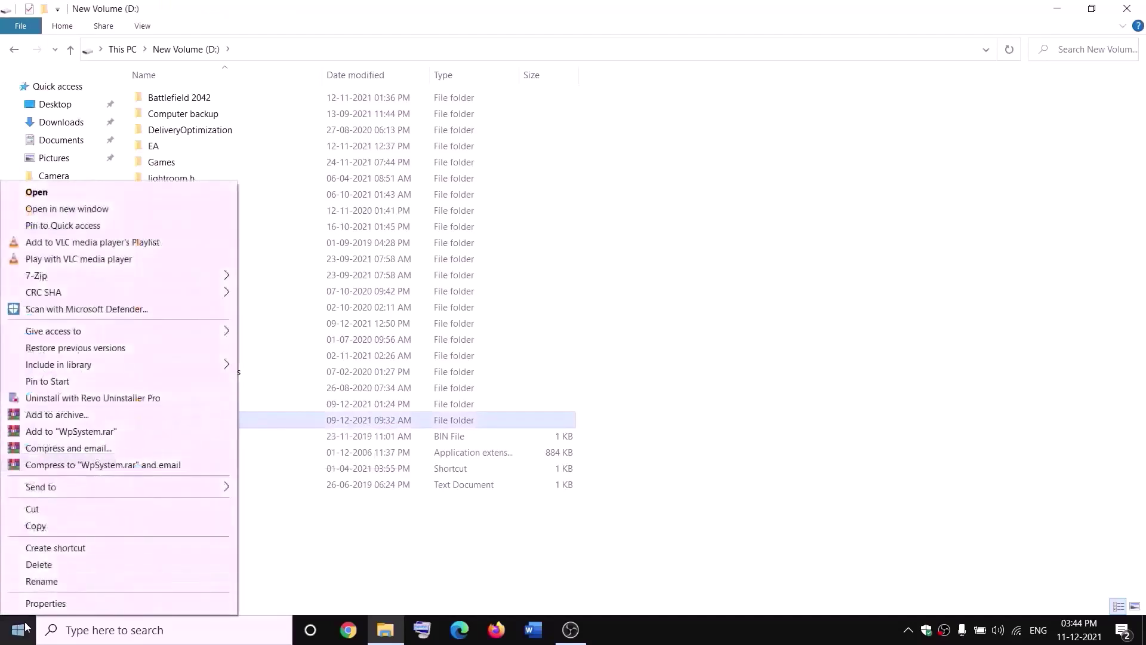
{"action": "left_click", "coordinate": [46, 604]}
{"action": "left_click_drag", "start_coordinate": [418, 266], "coordinate": [493, 169]}
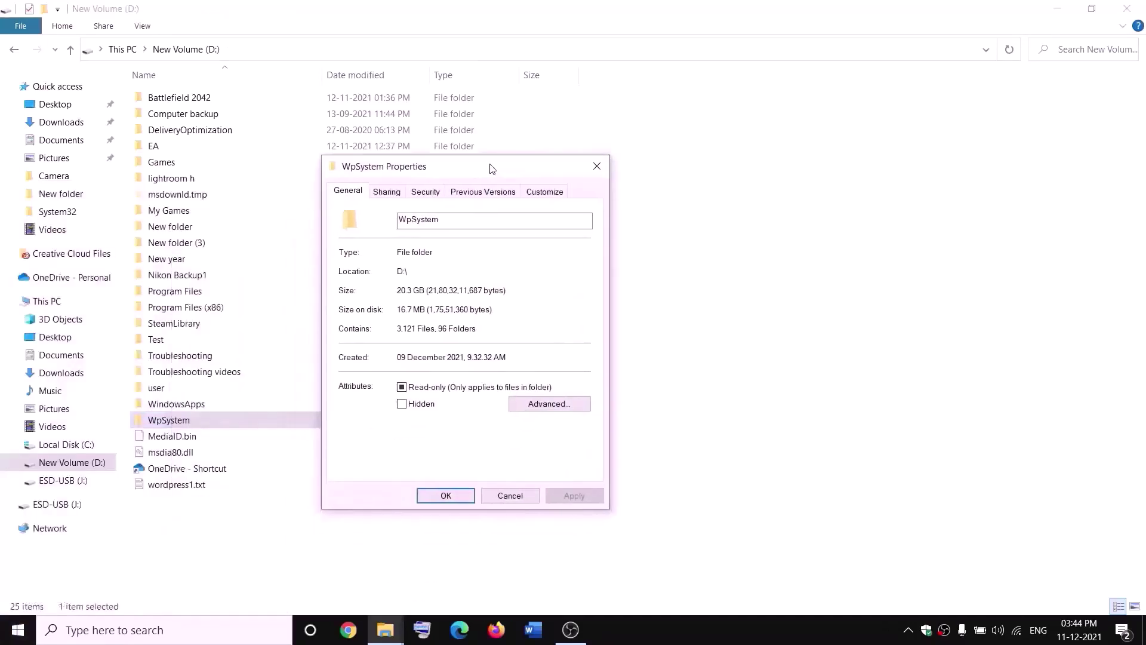
{"action": "left_click", "coordinate": [425, 192]}
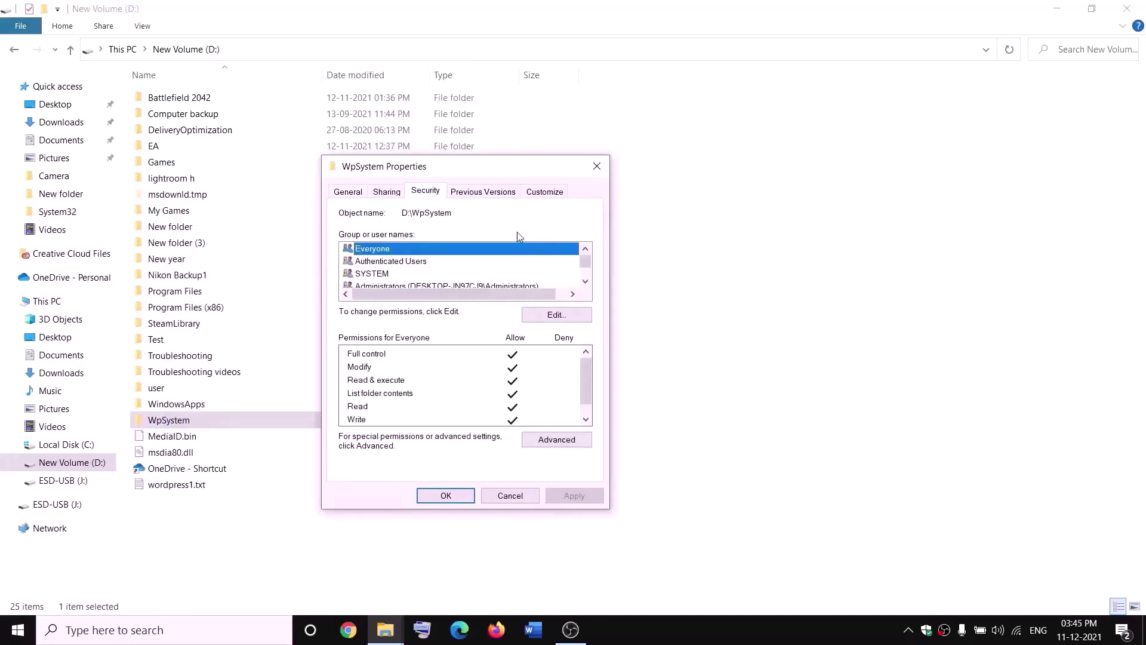
{"action": "left_click", "coordinate": [553, 441]}
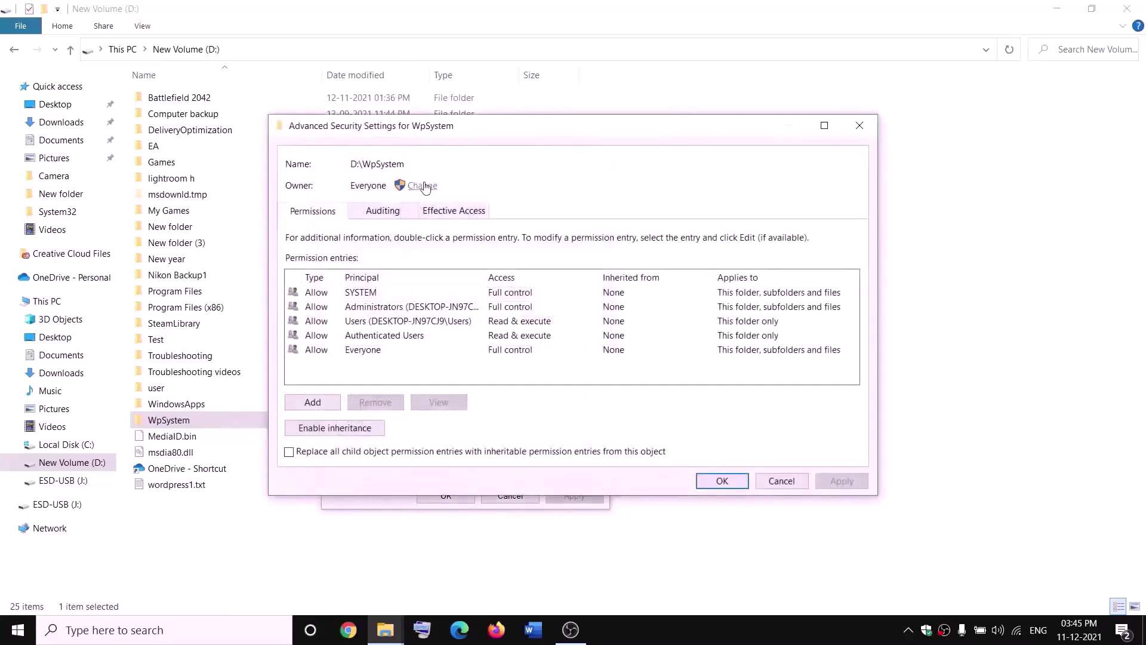
Change the owner to Everyone, replacing owner on subcontainers and objects, and apply.
{"action": "left_click", "coordinate": [419, 185]}
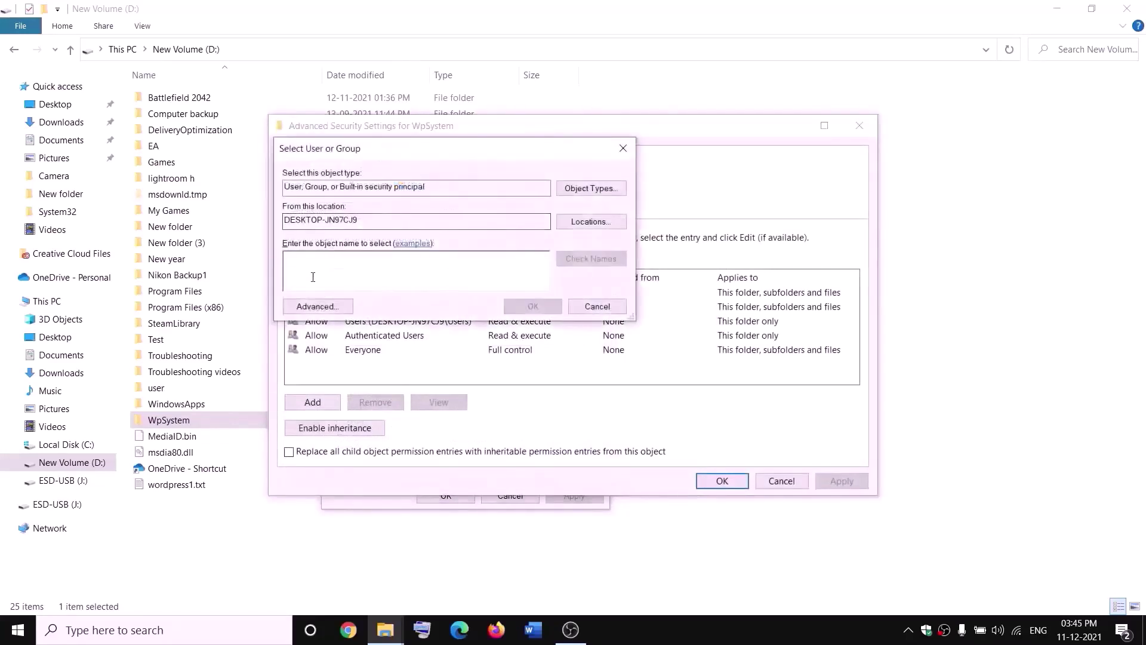
{"action": "type", "text": "w"}
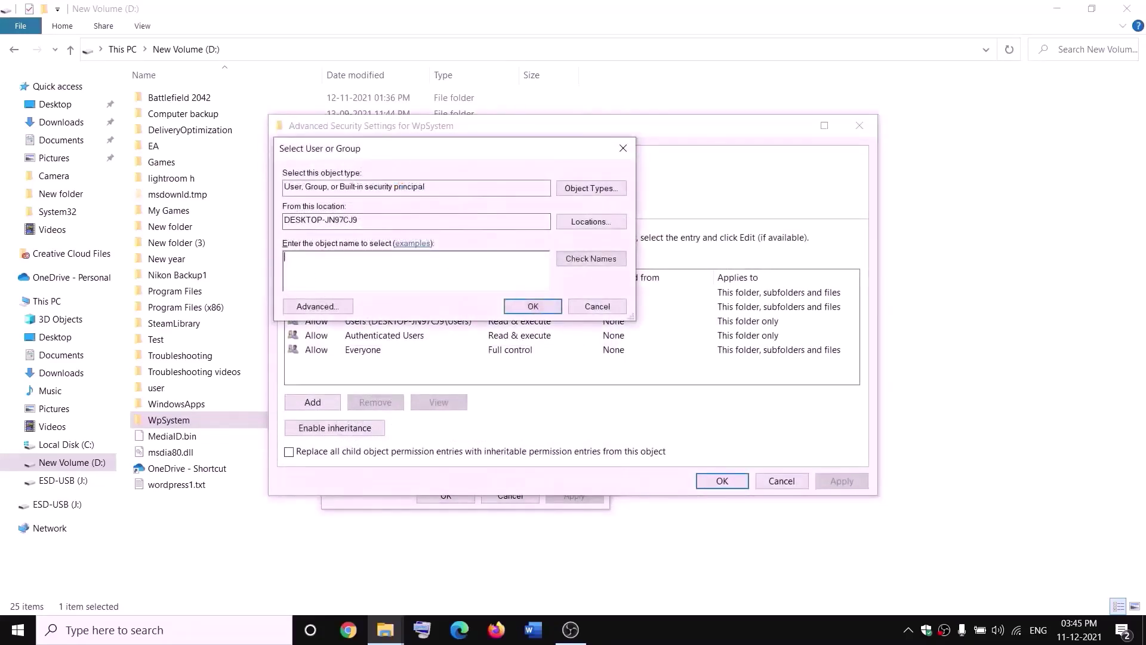
{"action": "type", "text": "everyone"}
{"action": "left_click_drag", "start_coordinate": [345, 254], "coordinate": [283, 257]}
{"action": "left_click", "coordinate": [591, 259]}
{"action": "left_click", "coordinate": [533, 307]}
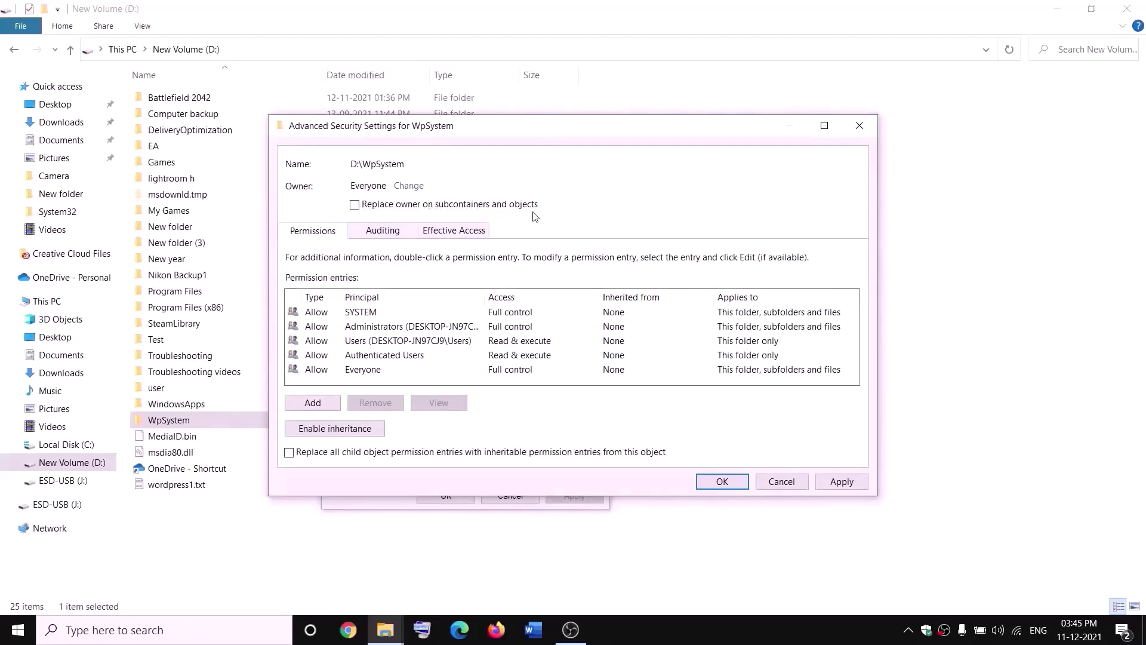
{"action": "left_click", "coordinate": [354, 205]}
{"action": "left_click", "coordinate": [854, 481]}
{"action": "left_click", "coordinate": [721, 485]}
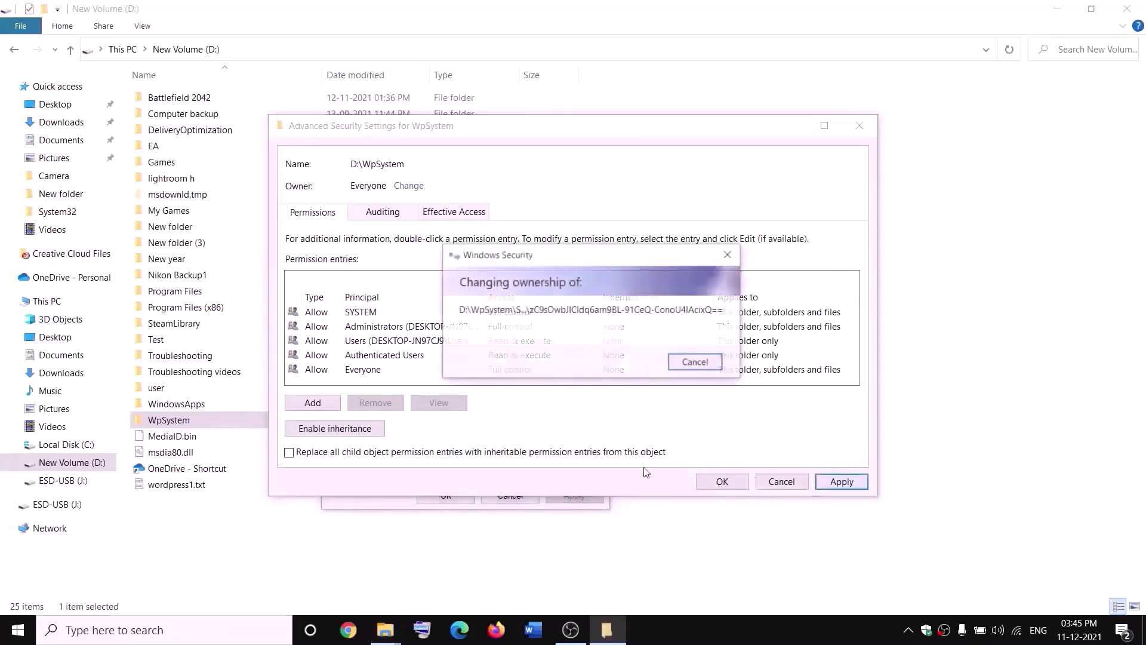
{"action": "left_click", "coordinate": [686, 382]}
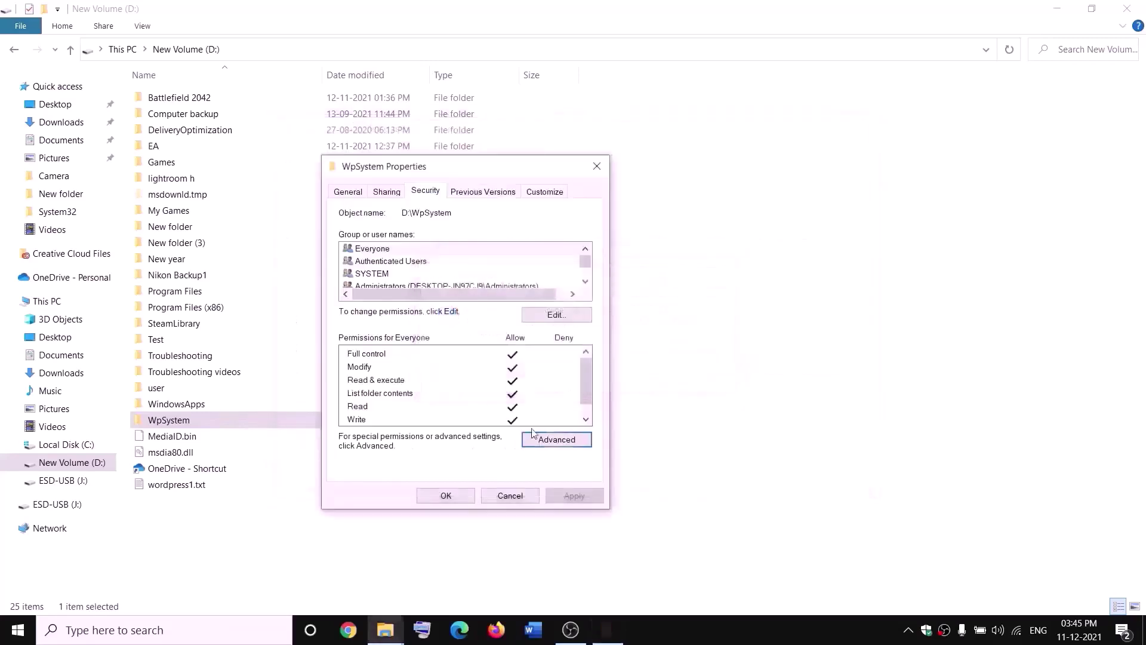
{"action": "left_click", "coordinate": [448, 495]}
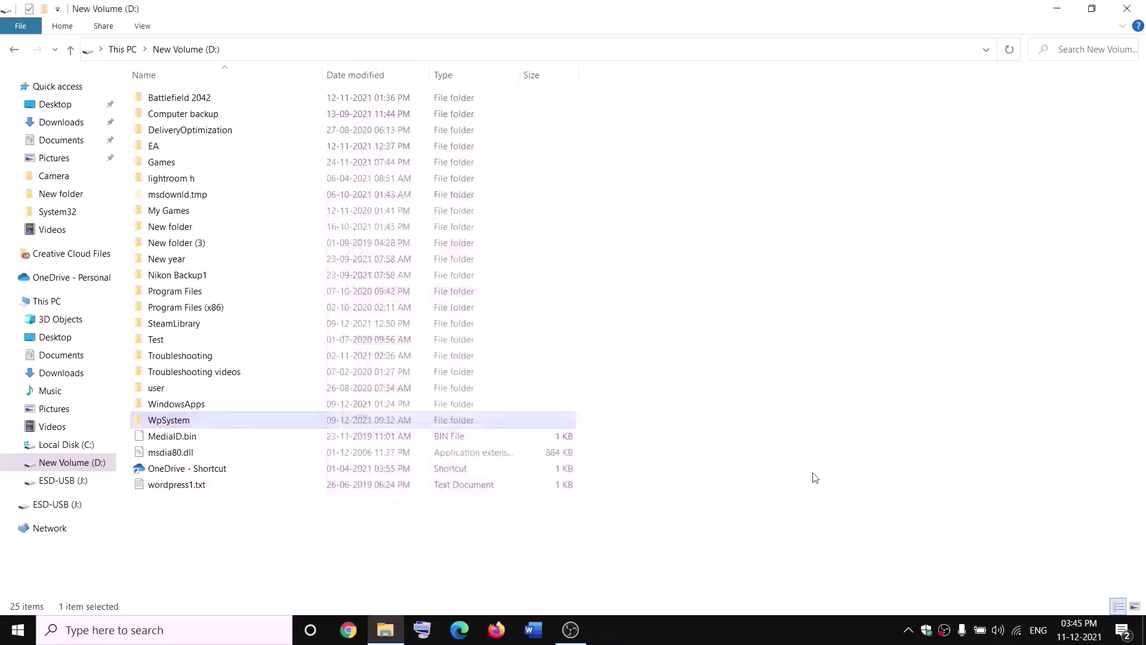
Open the WpSystem folder's Properties and go to its Advanced Security Settings.
{"action": "right_click", "coordinate": [171, 424]}
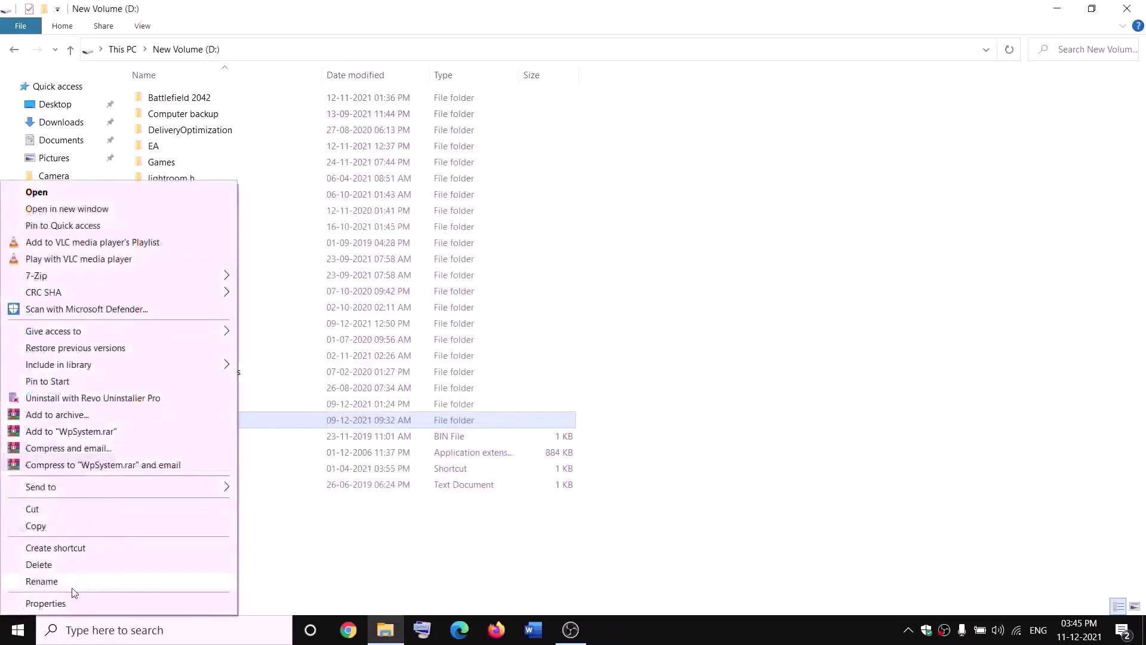
{"action": "left_click", "coordinate": [69, 600]}
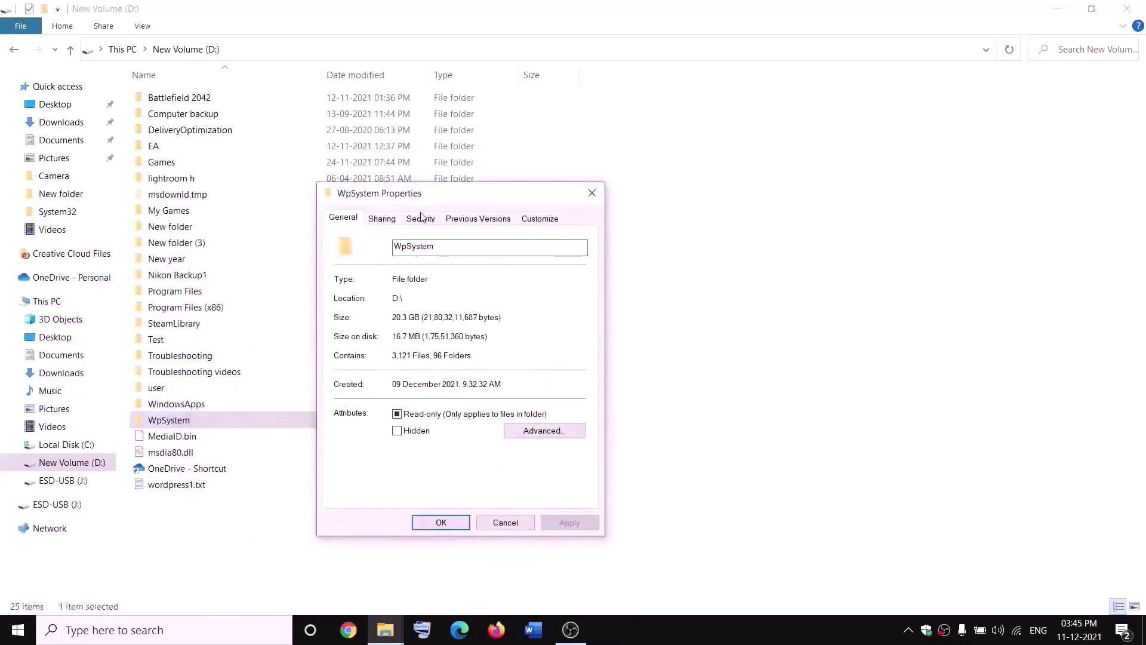
{"action": "left_click", "coordinate": [421, 218]}
{"action": "left_click", "coordinate": [558, 469]}
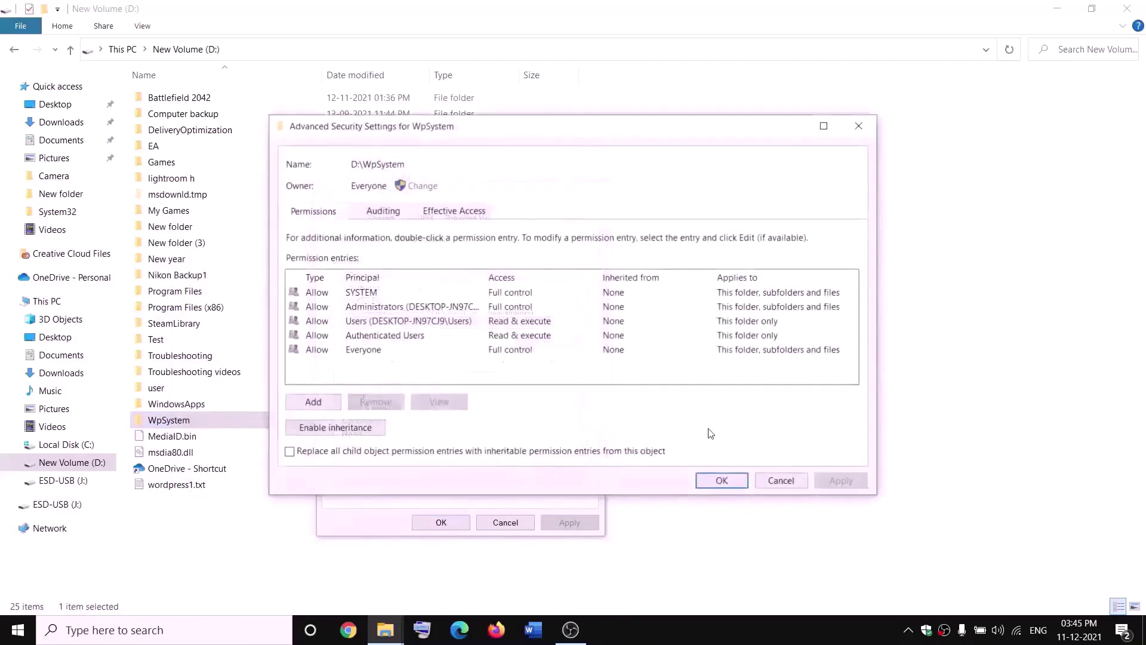
Add a permission entry giving Everyone Full control of WpSystem, then close all dialogs.
{"action": "left_click", "coordinate": [313, 404]}
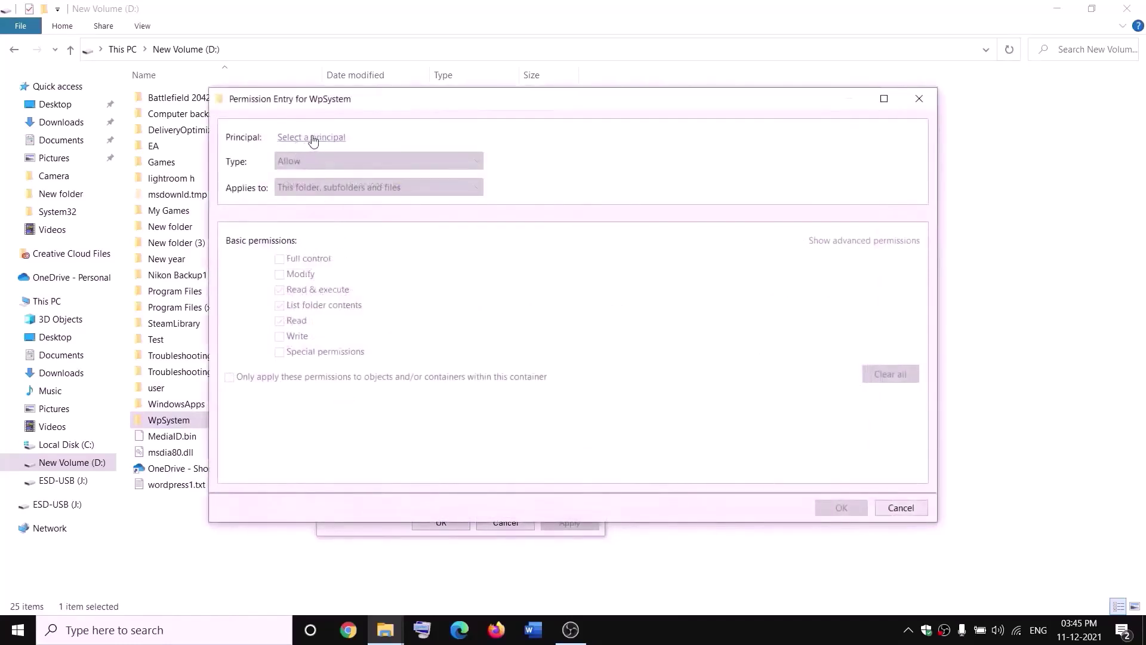
{"action": "left_click", "coordinate": [311, 138]}
{"action": "type", "text": "everyone"}
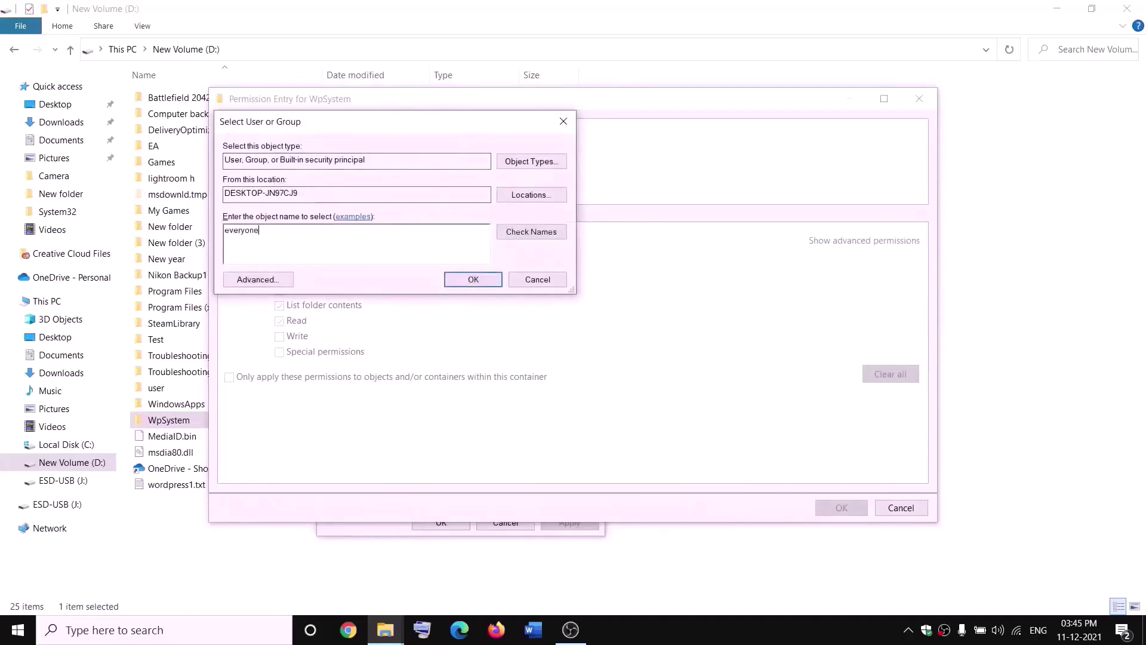
{"action": "left_click", "coordinate": [507, 234]}
{"action": "left_click", "coordinate": [473, 280]}
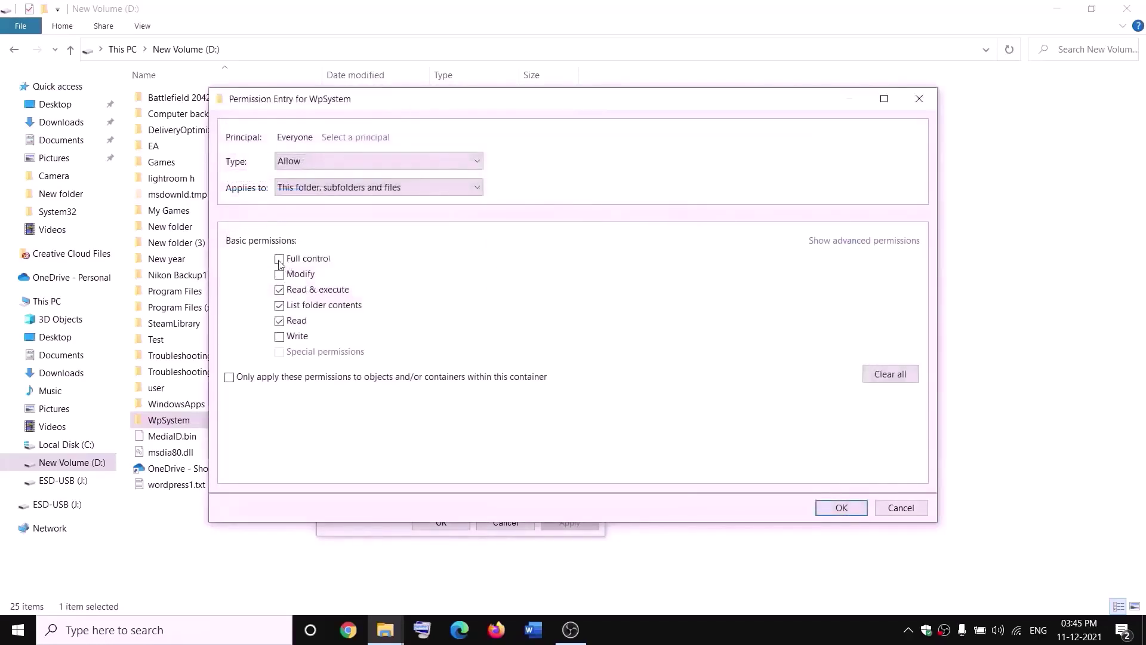
{"action": "left_click", "coordinate": [280, 260]}
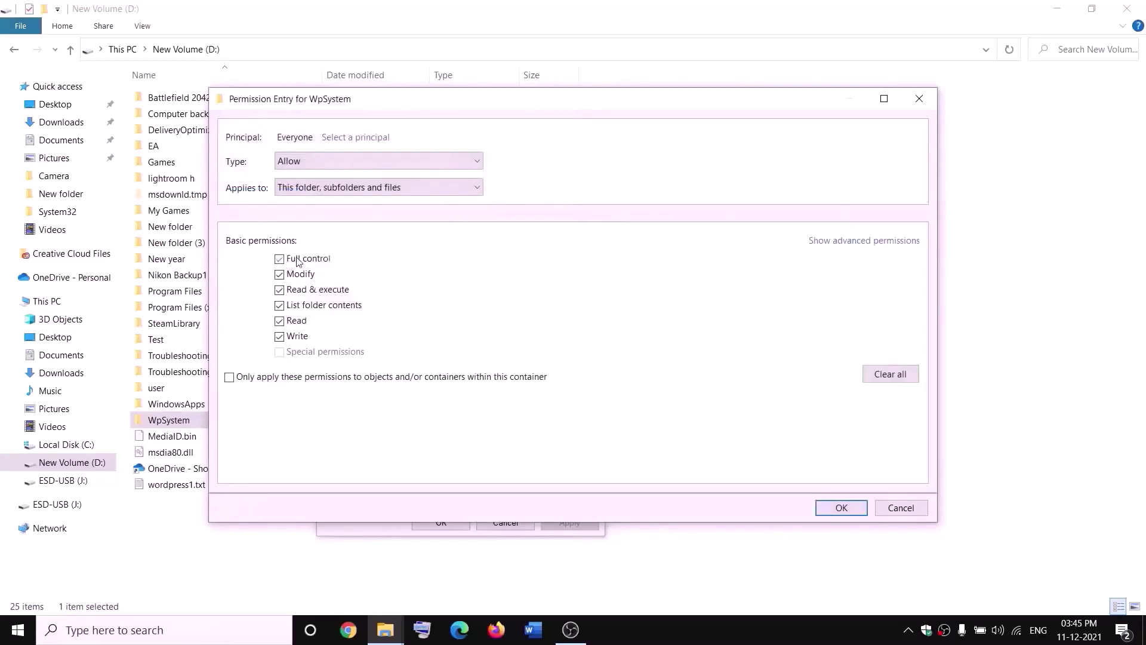
{"action": "left_click", "coordinate": [843, 508]}
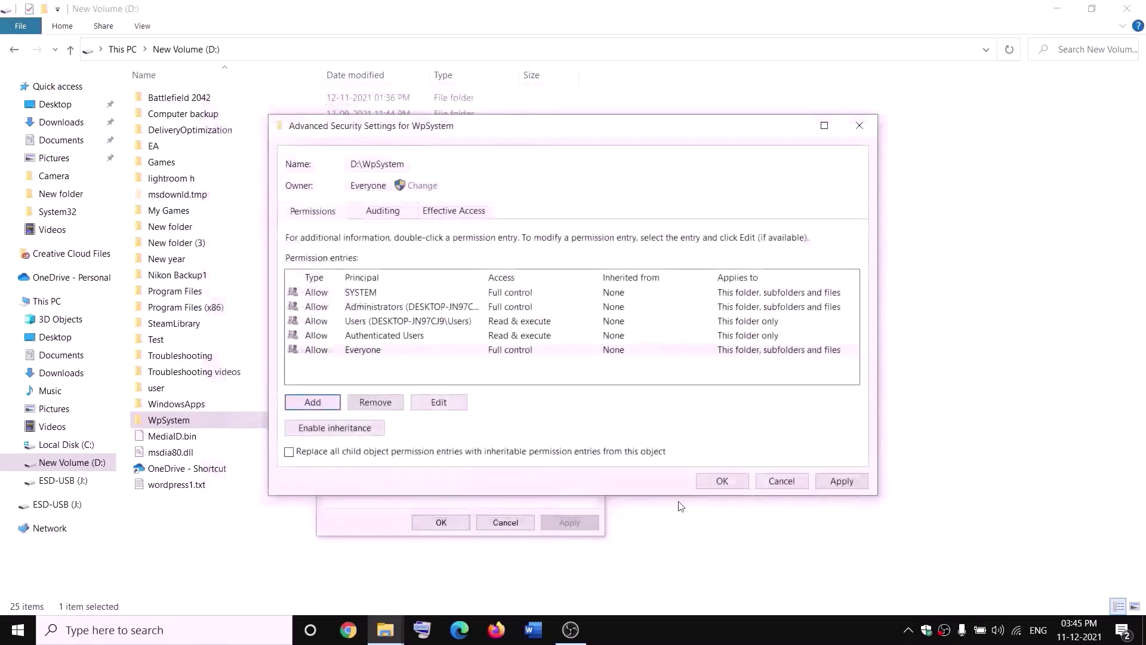
{"action": "left_click", "coordinate": [724, 481]}
{"action": "left_click", "coordinate": [441, 521]}
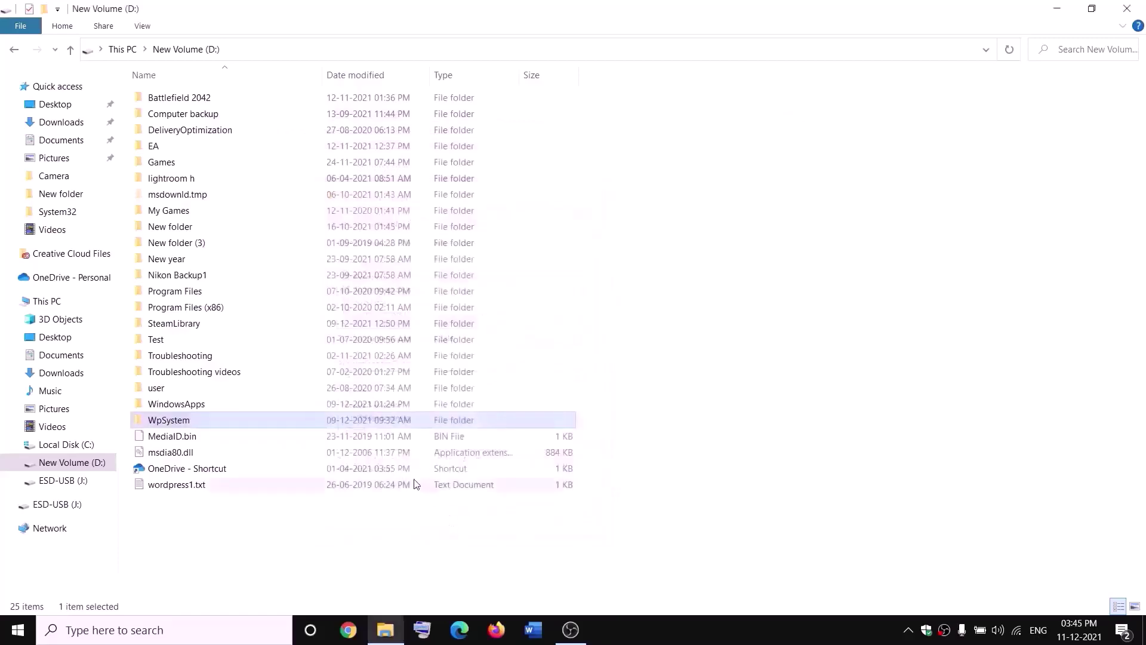
Append .old to the WpSystem folder's name, making it WpSystem.old.
{"action": "right_click", "coordinate": [189, 422]}
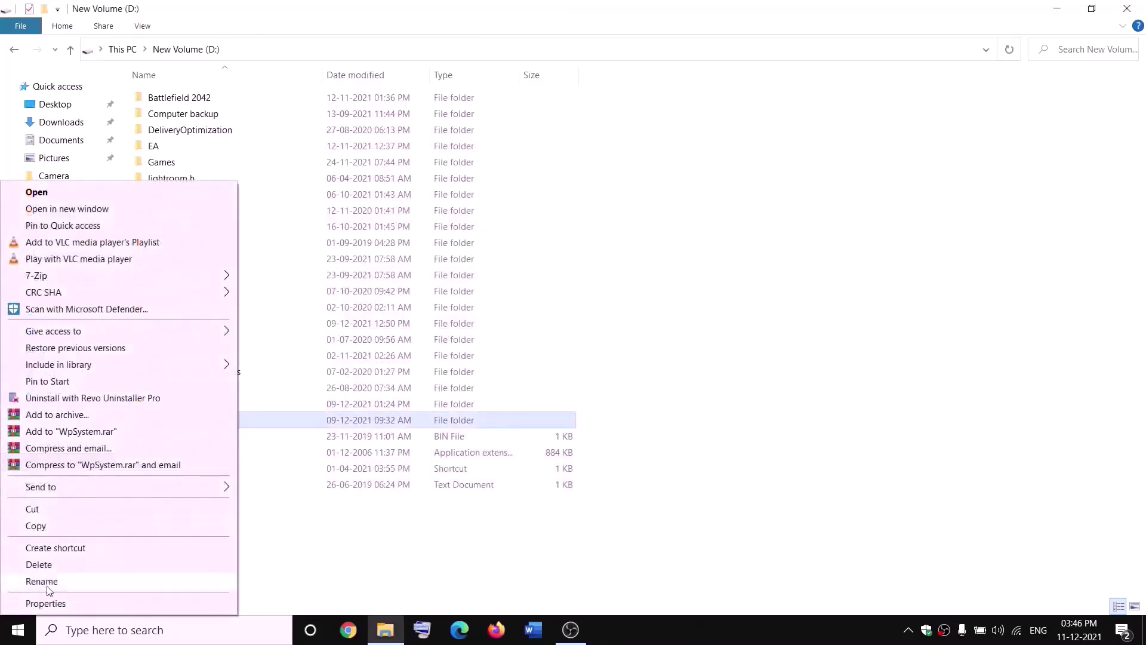
{"action": "left_click", "coordinate": [48, 585]}
{"action": "key", "text": "End"}
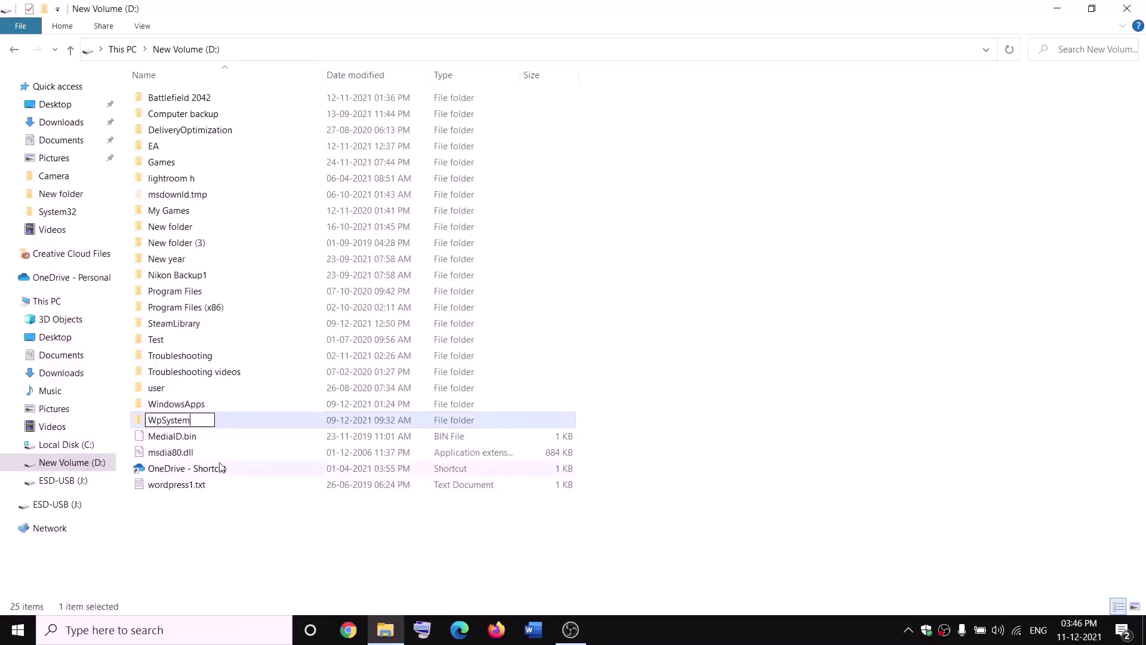
{"action": "type", "text": ".old"}
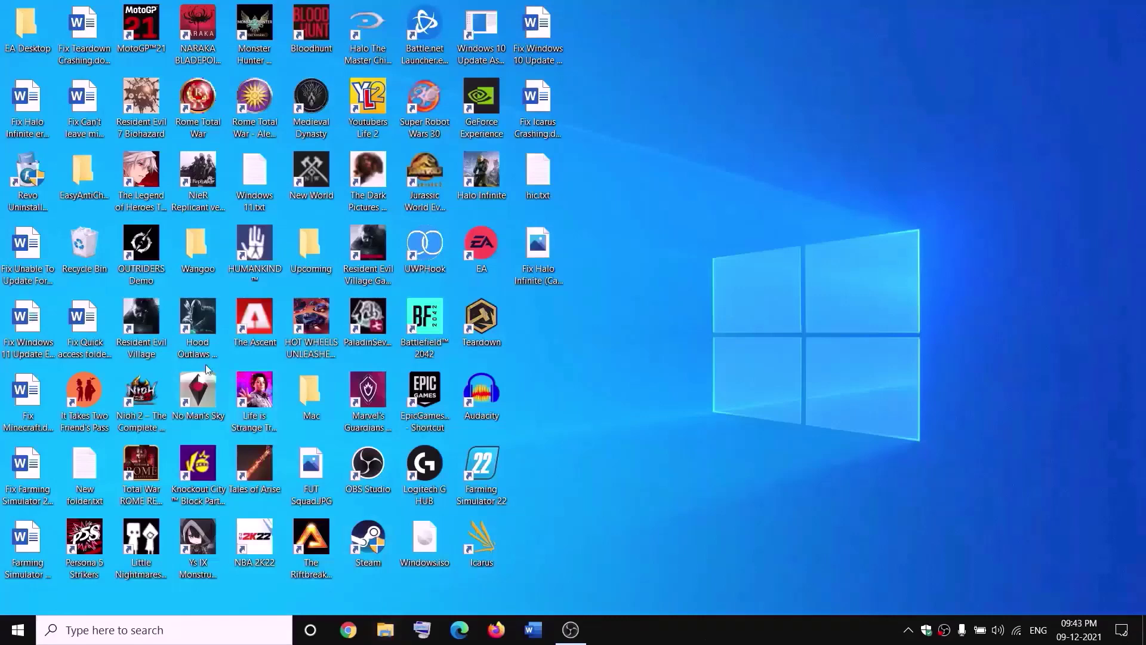
Open New Volume (D:) from This PC and bring up the WindowsApps folder's Properties.
{"action": "key", "text": "super+e"}
{"action": "left_click", "coordinate": [25, 300]}
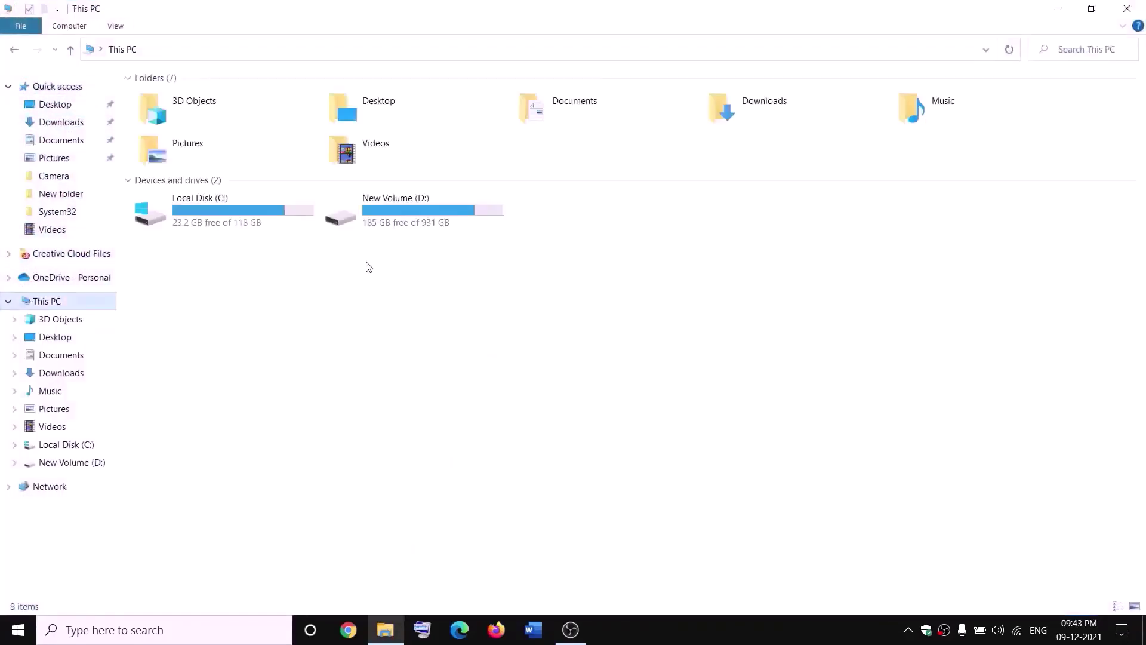
{"action": "double_click", "coordinate": [411, 216]}
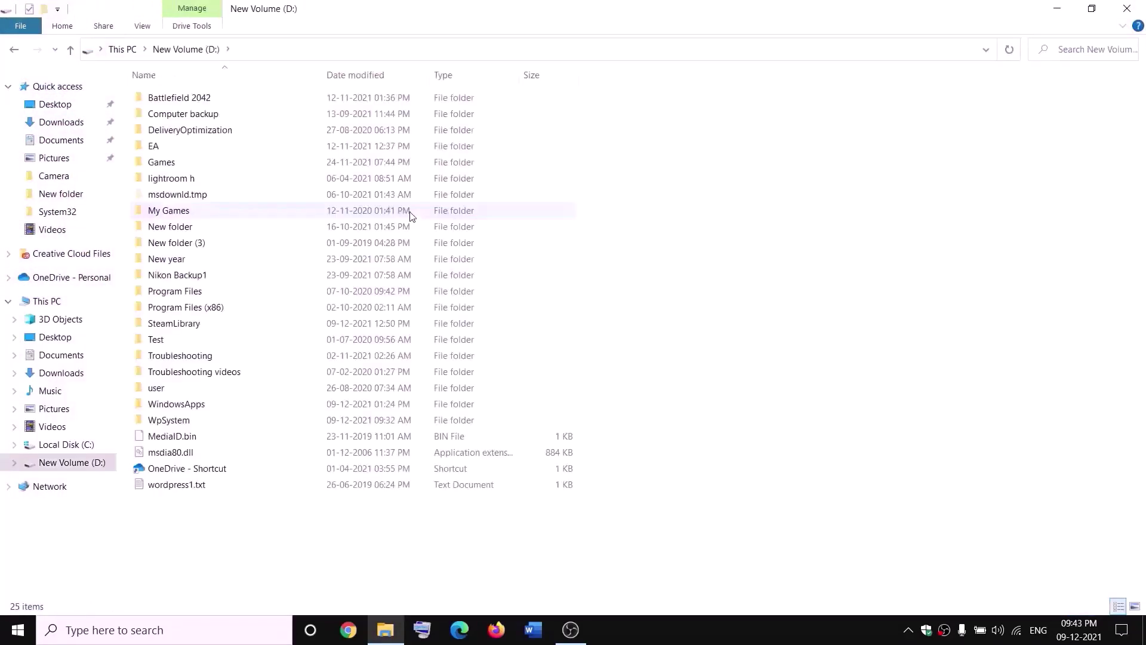
{"action": "left_click", "coordinate": [203, 403]}
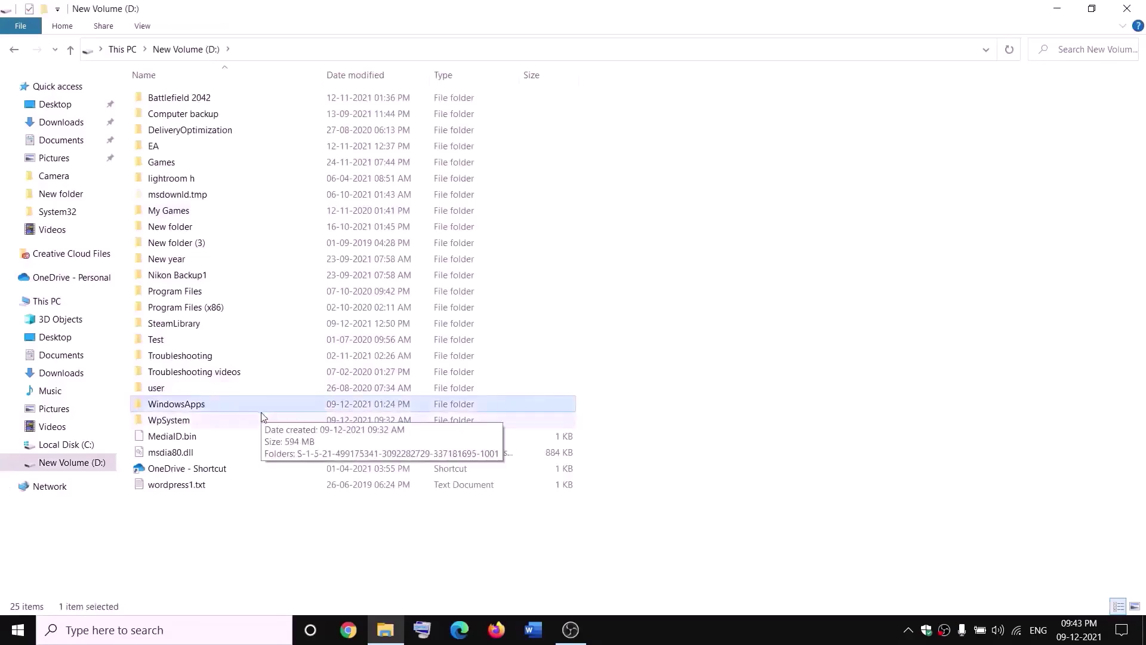
{"action": "right_click", "coordinate": [217, 411]}
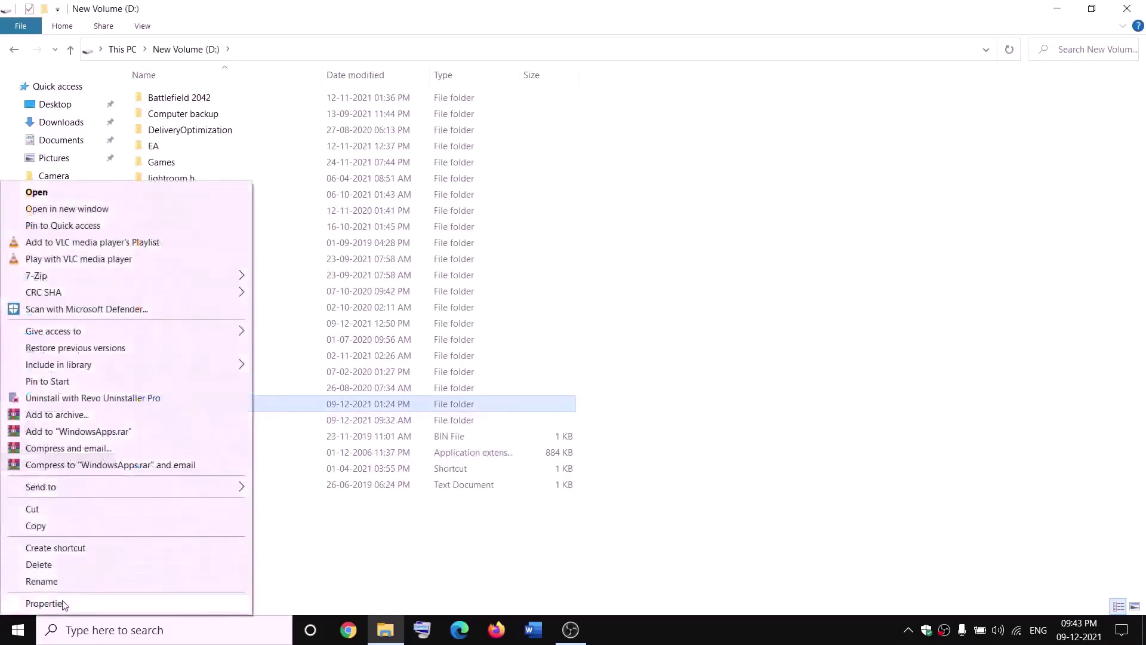
{"action": "left_click", "coordinate": [47, 604]}
Change WindowsApps' owner to Everyone in Advanced Security Settings, apply, and close the dialogs.
{"action": "left_click", "coordinate": [323, 289]}
{"action": "left_click", "coordinate": [448, 536]}
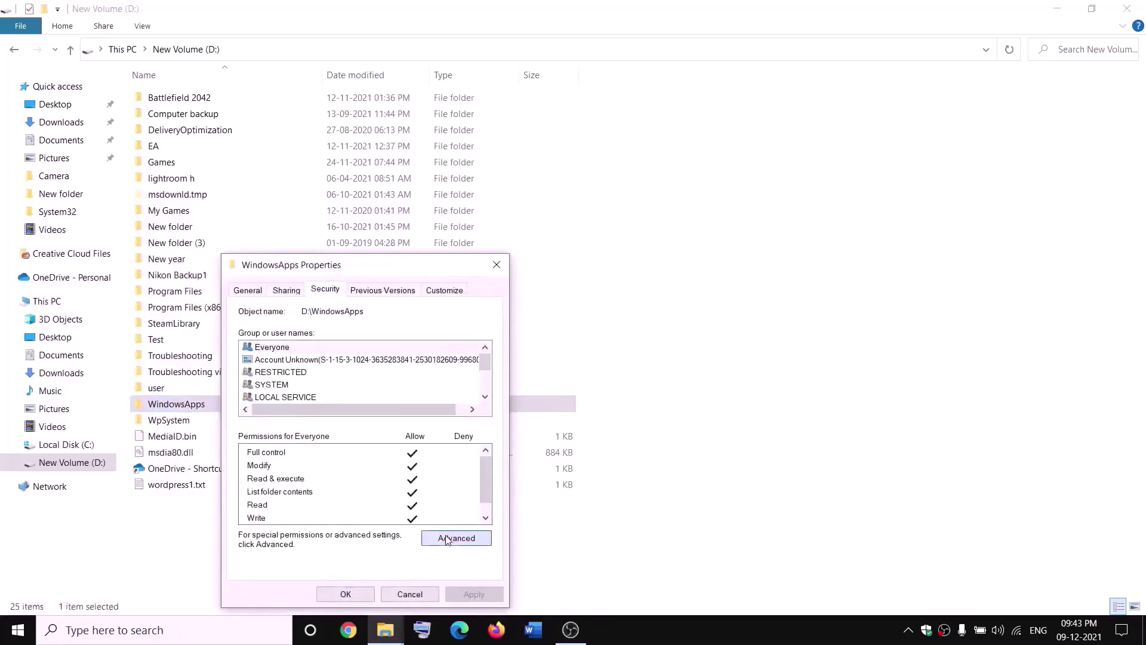
{"action": "left_click", "coordinate": [420, 186]}
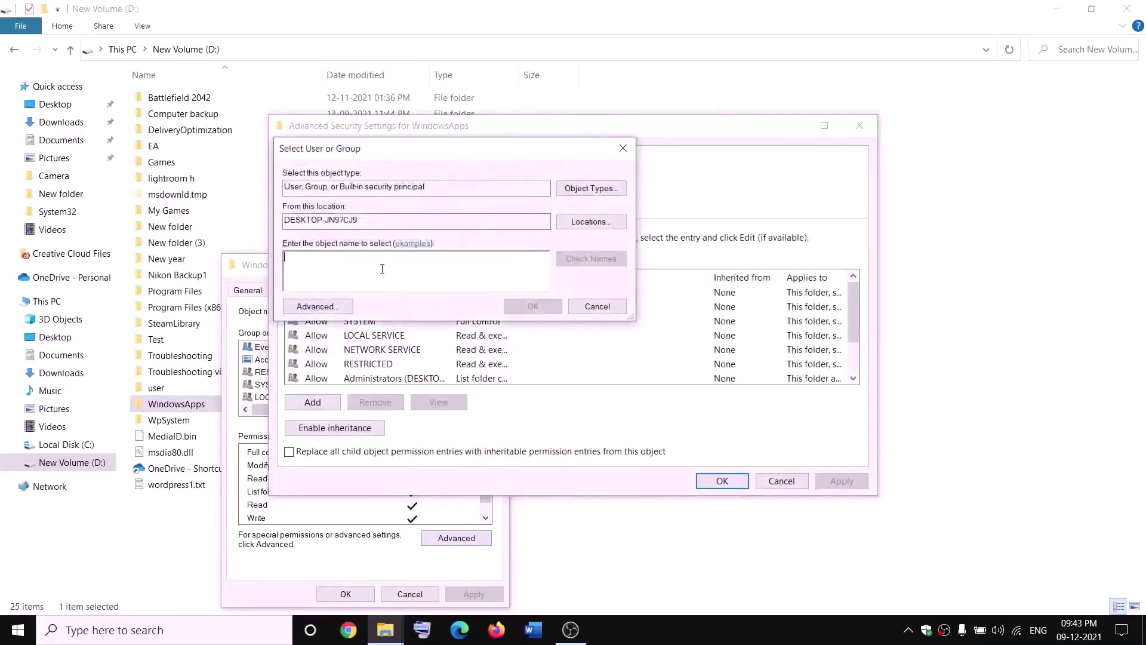
{"action": "type", "text": "everyone"}
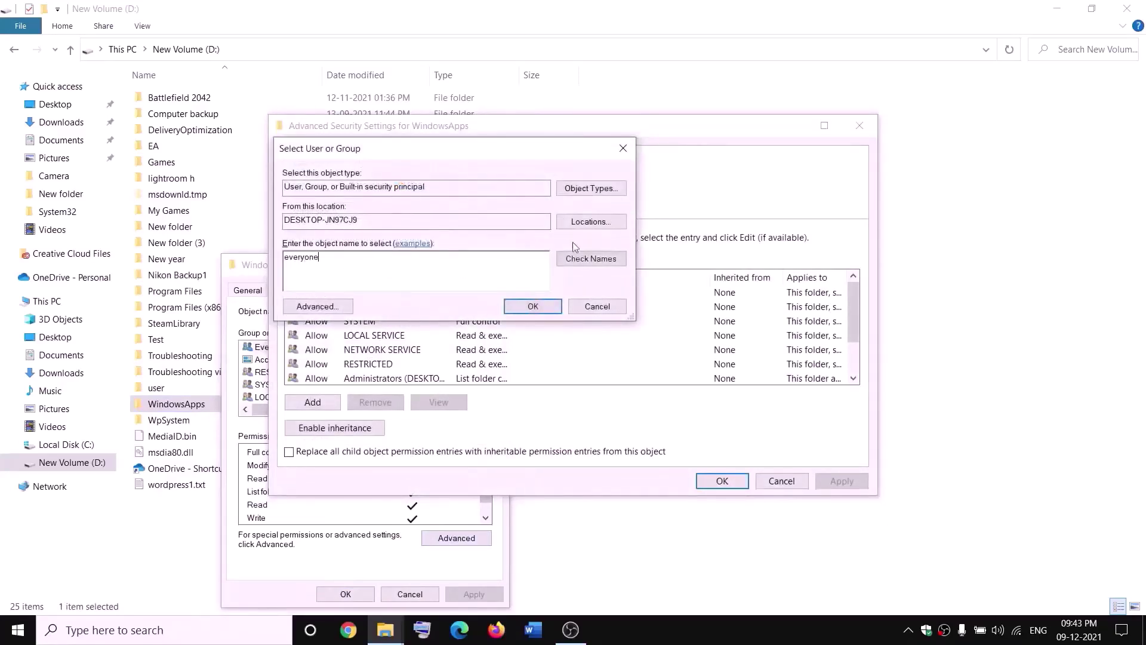
{"action": "left_click", "coordinate": [591, 258]}
{"action": "left_click", "coordinate": [533, 307]}
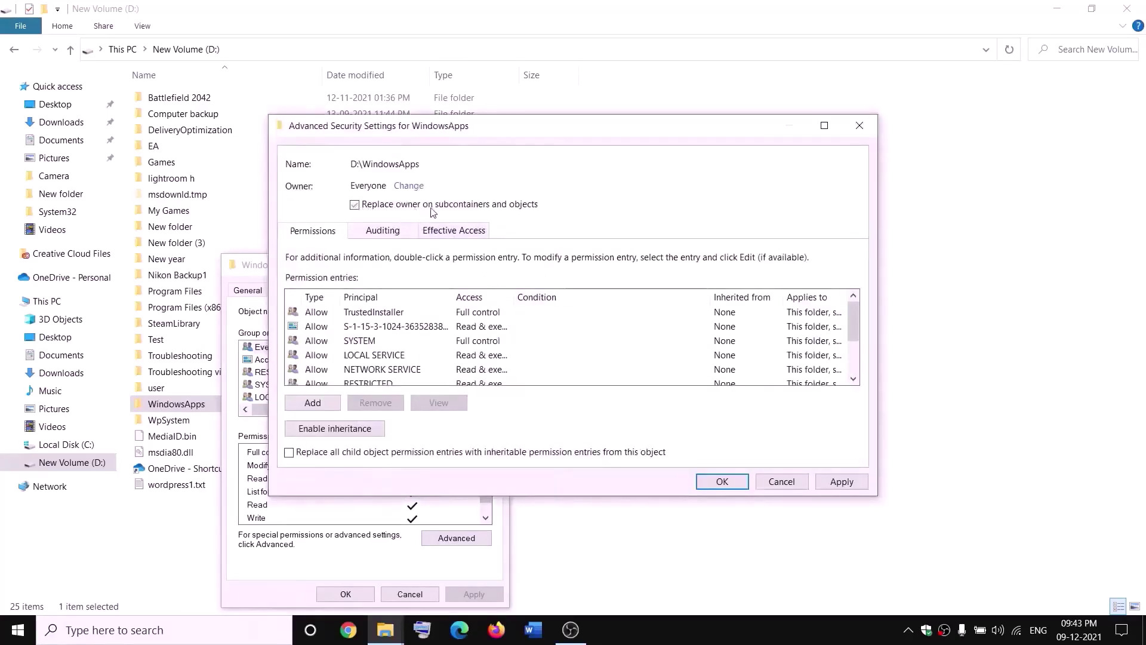
{"action": "left_click", "coordinate": [842, 482]}
{"action": "left_click", "coordinate": [698, 376]}
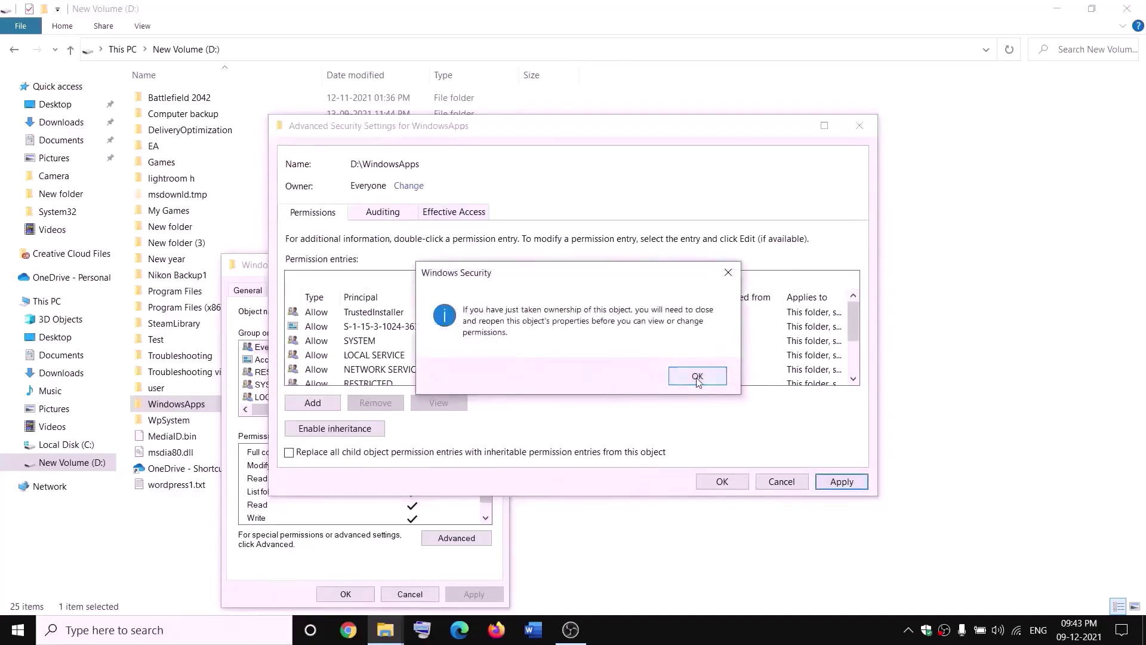
{"action": "left_click", "coordinate": [722, 482]}
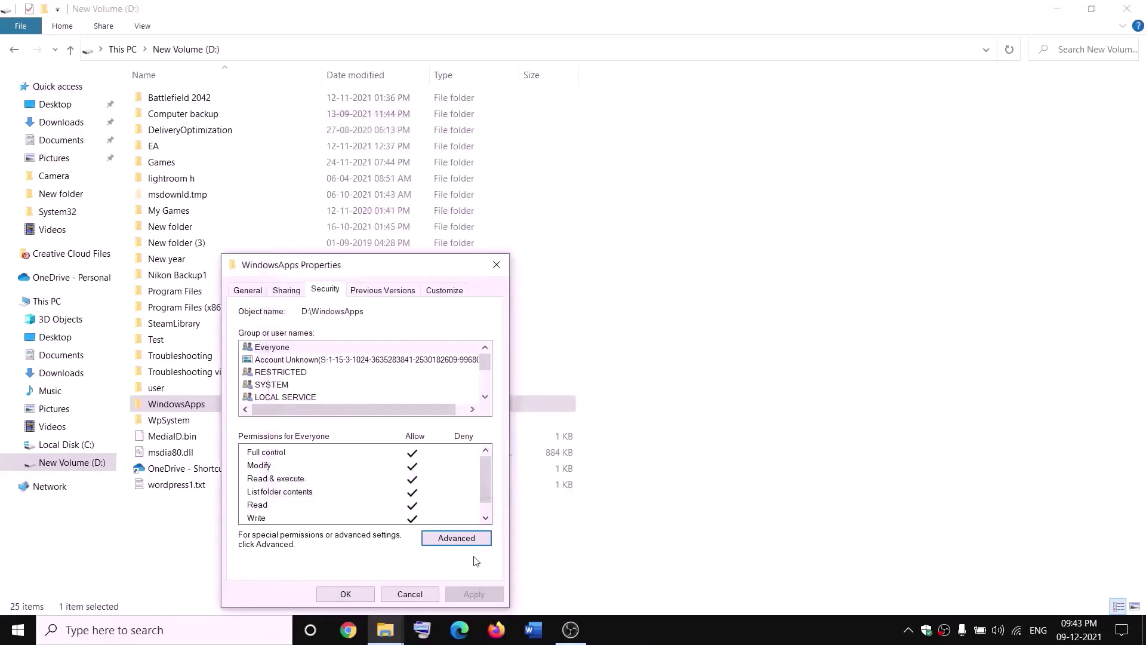
{"action": "left_click", "coordinate": [356, 596]}
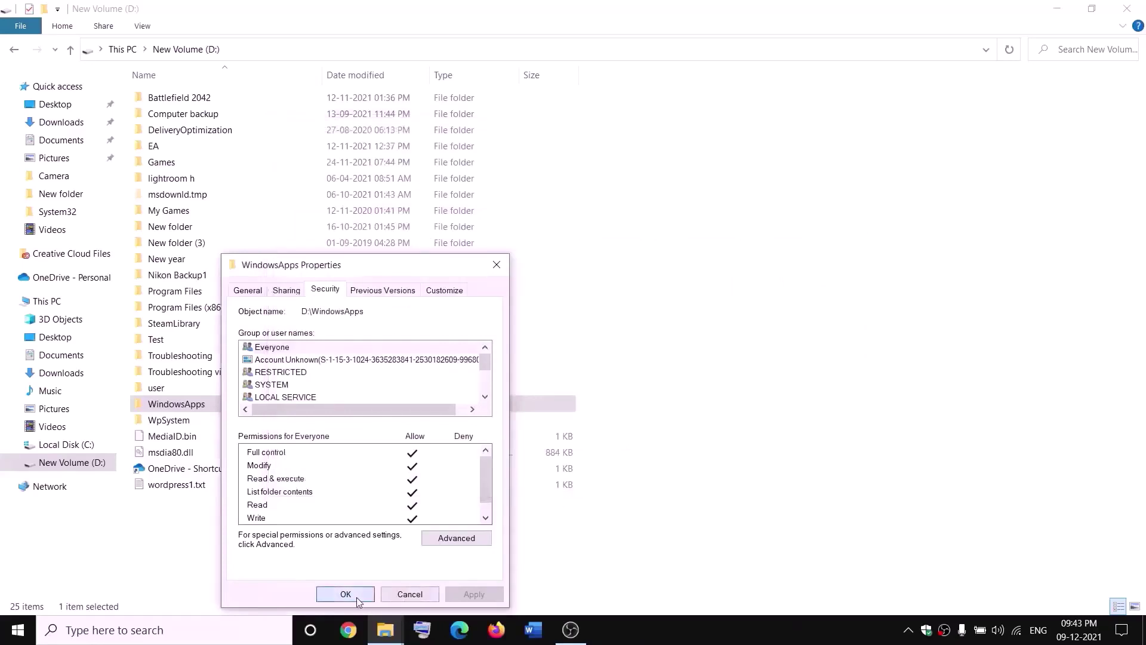
Reopen the WindowsApps folder's Properties and go to its Advanced Security Settings.
{"action": "right_click", "coordinate": [217, 409]}
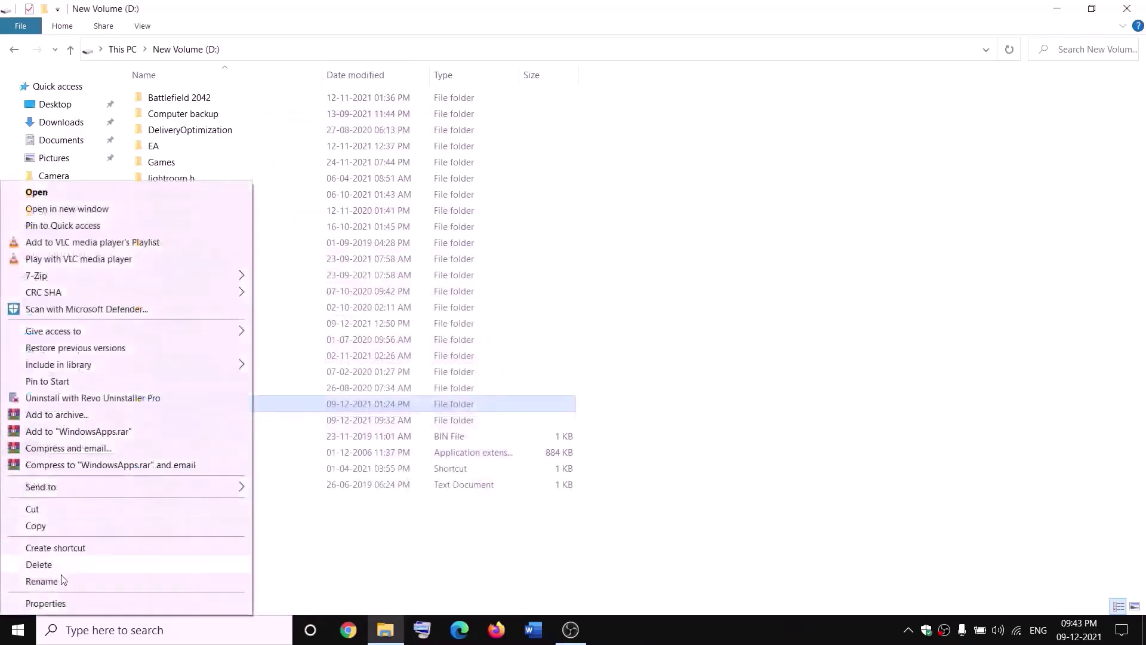
{"action": "left_click", "coordinate": [43, 604]}
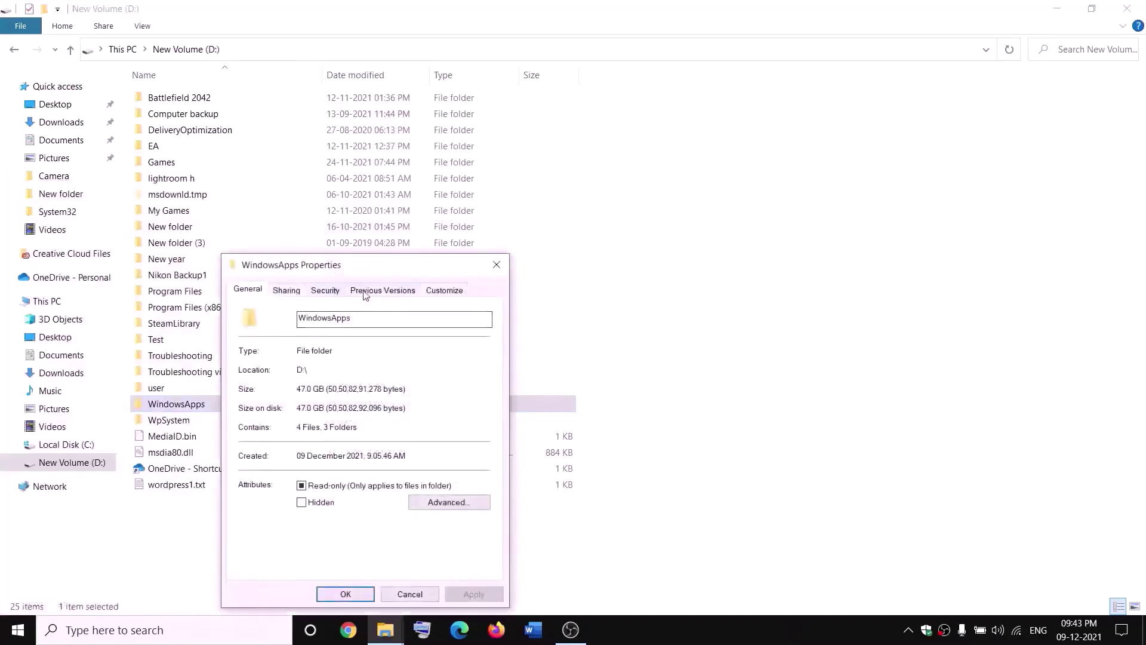
{"action": "left_click", "coordinate": [325, 290]}
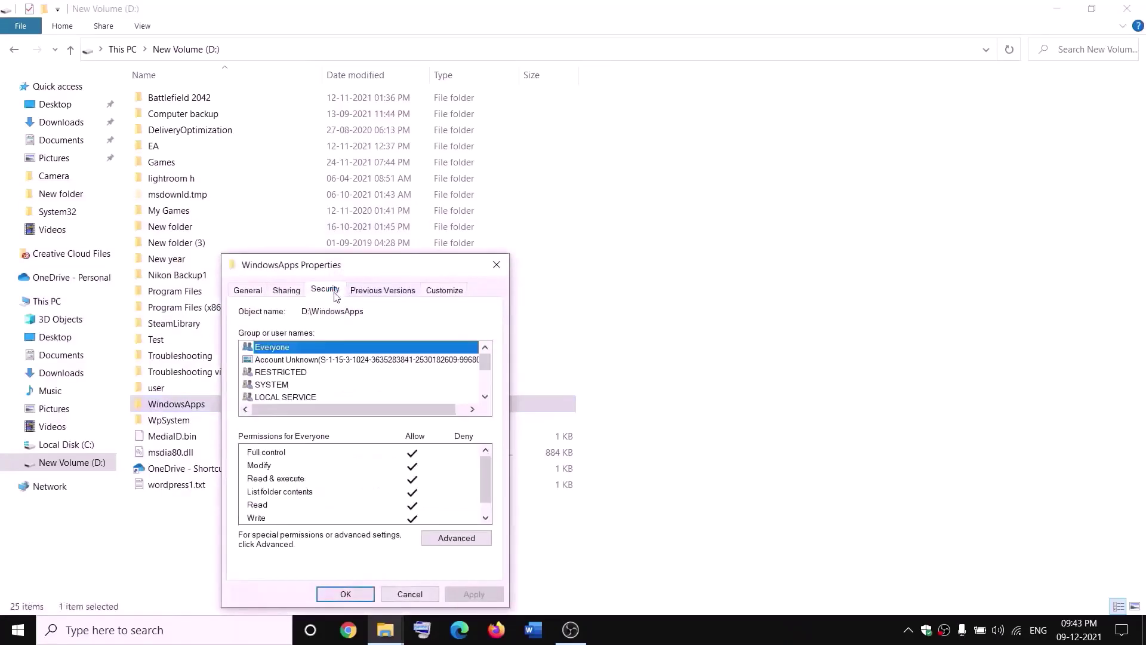
{"action": "left_click", "coordinate": [482, 539]}
Add a Full control permission entry for Everyone, apply it, and close all dialogs.
{"action": "left_click", "coordinate": [314, 403]}
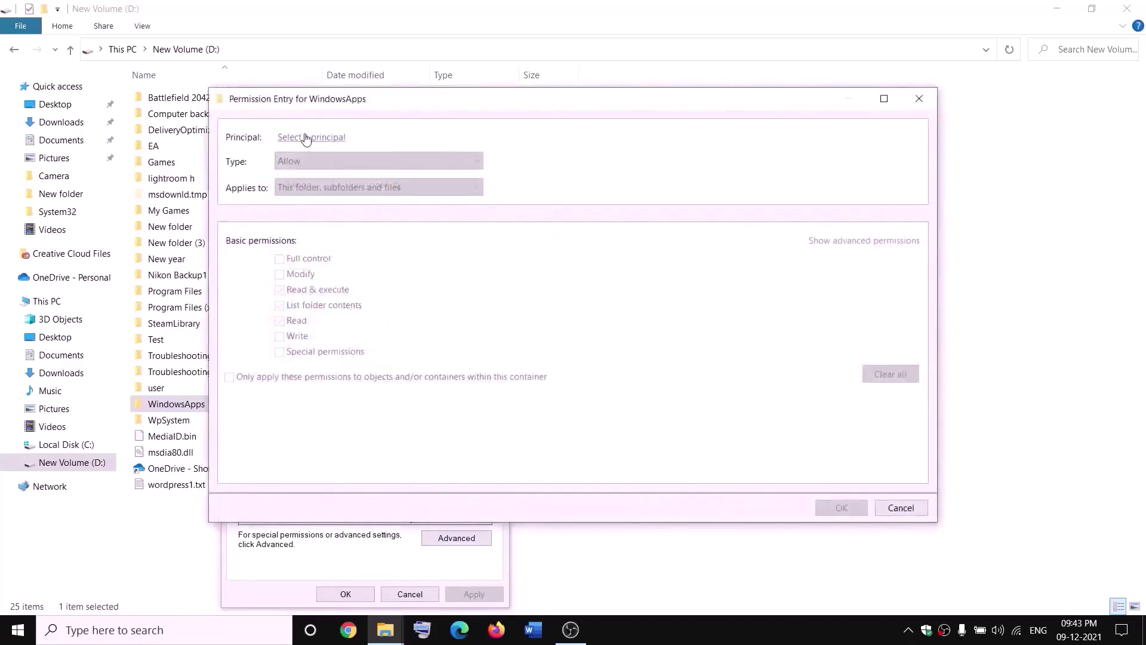
{"action": "left_click", "coordinate": [306, 138]}
{"action": "type", "text": "everyone"}
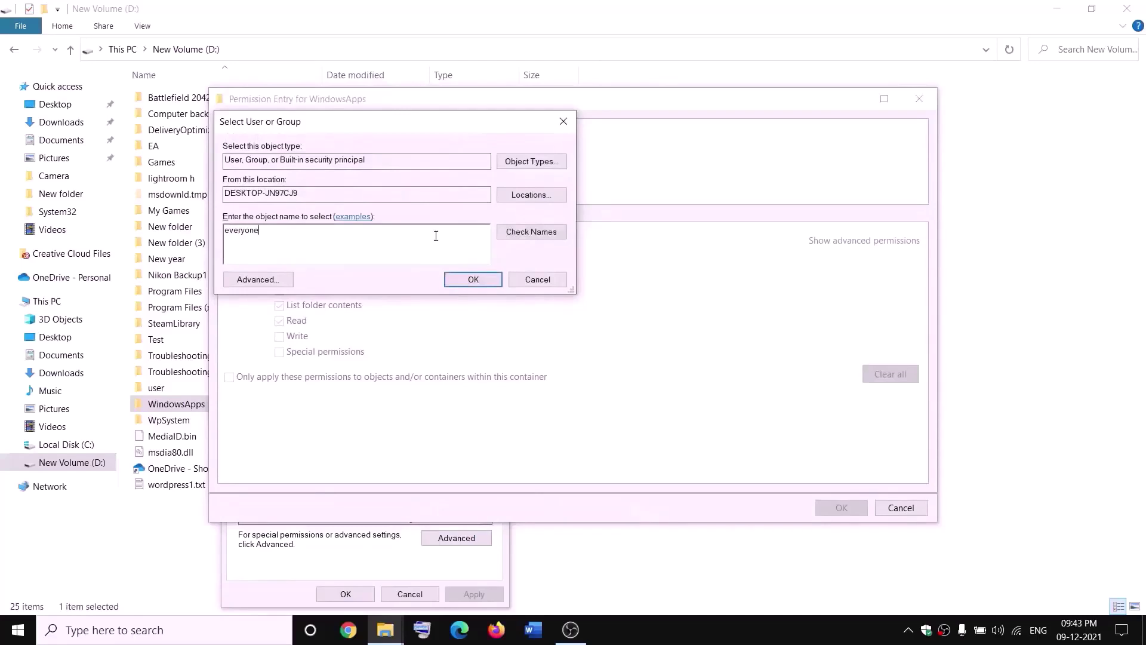
{"action": "left_click", "coordinate": [531, 232]}
{"action": "left_click", "coordinate": [473, 279]}
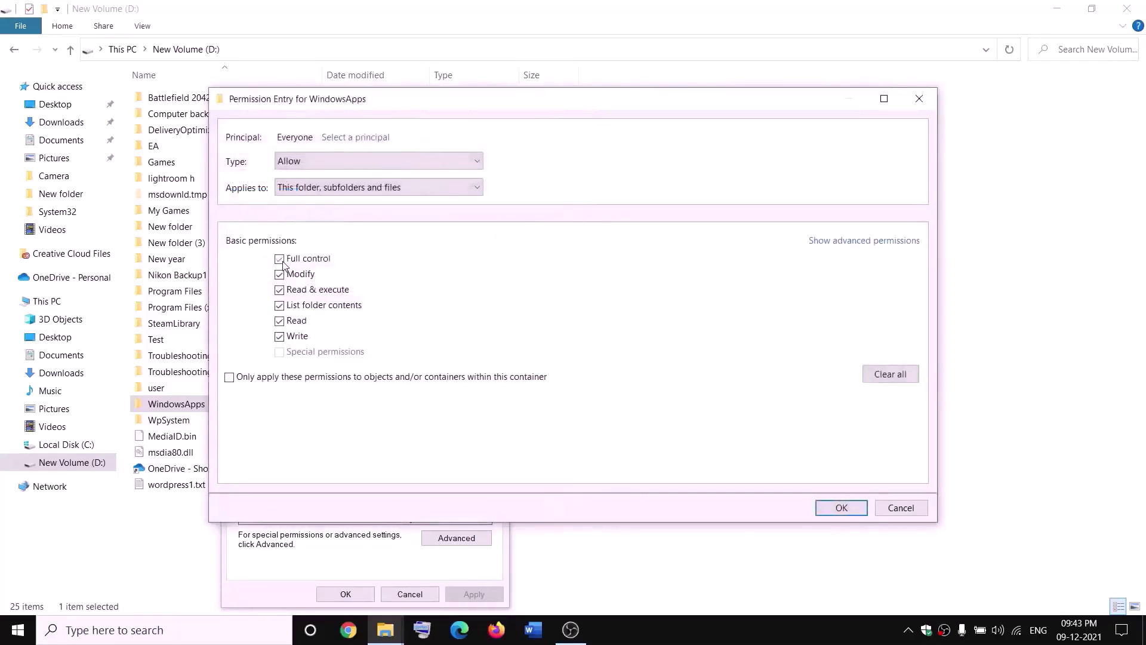
{"action": "left_click", "coordinate": [848, 508]}
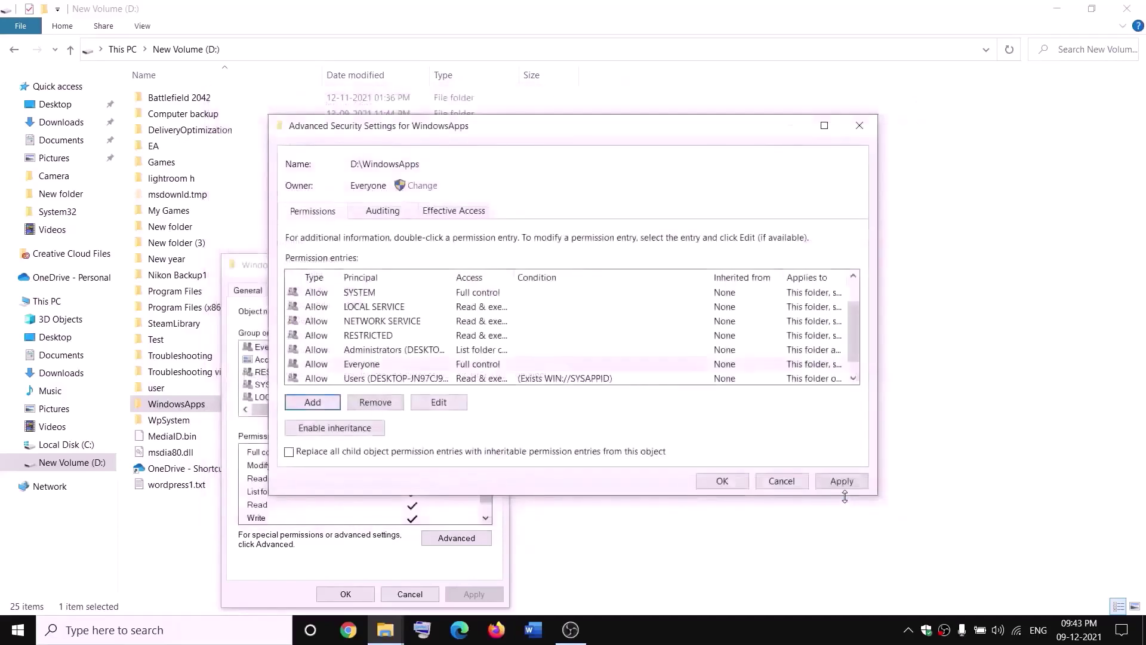
{"action": "left_click", "coordinate": [841, 485]}
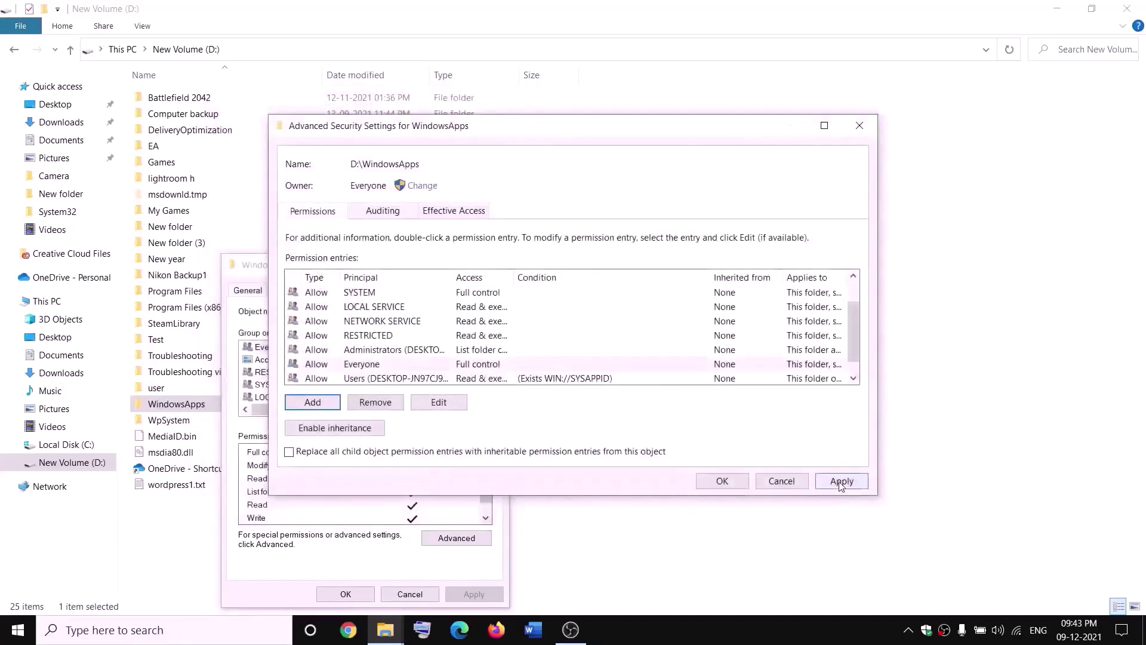
{"action": "left_click", "coordinate": [719, 484]}
{"action": "left_click", "coordinate": [368, 596]}
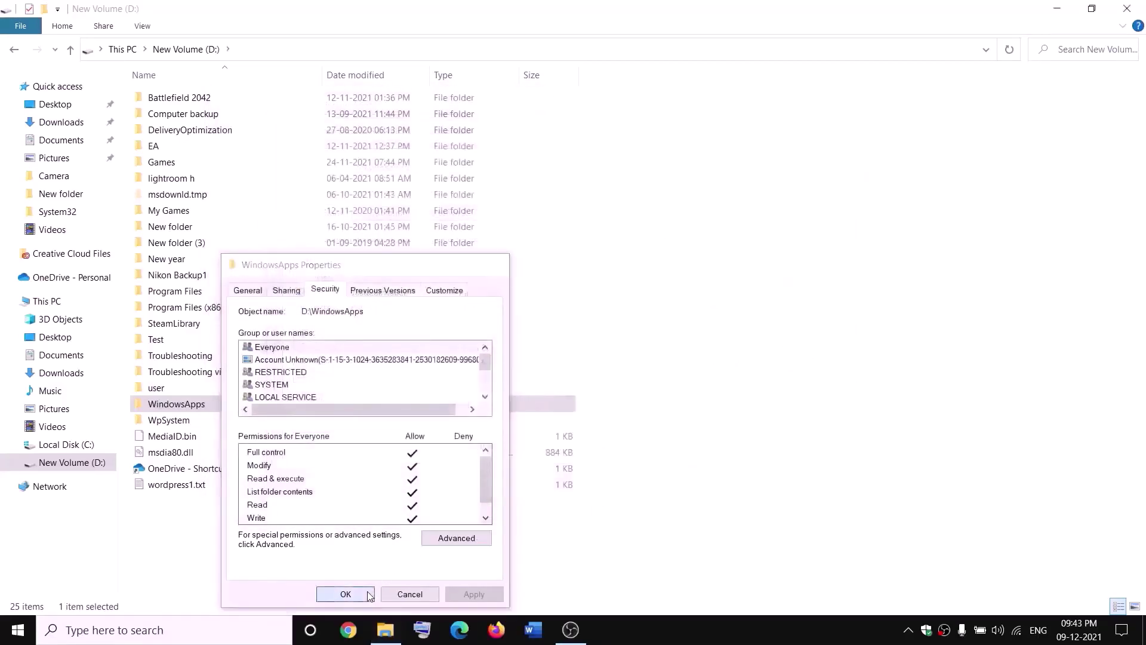
Rename the WindowsApps folder to WindowsApps.old by appending .old.
{"action": "right_click", "coordinate": [216, 411]}
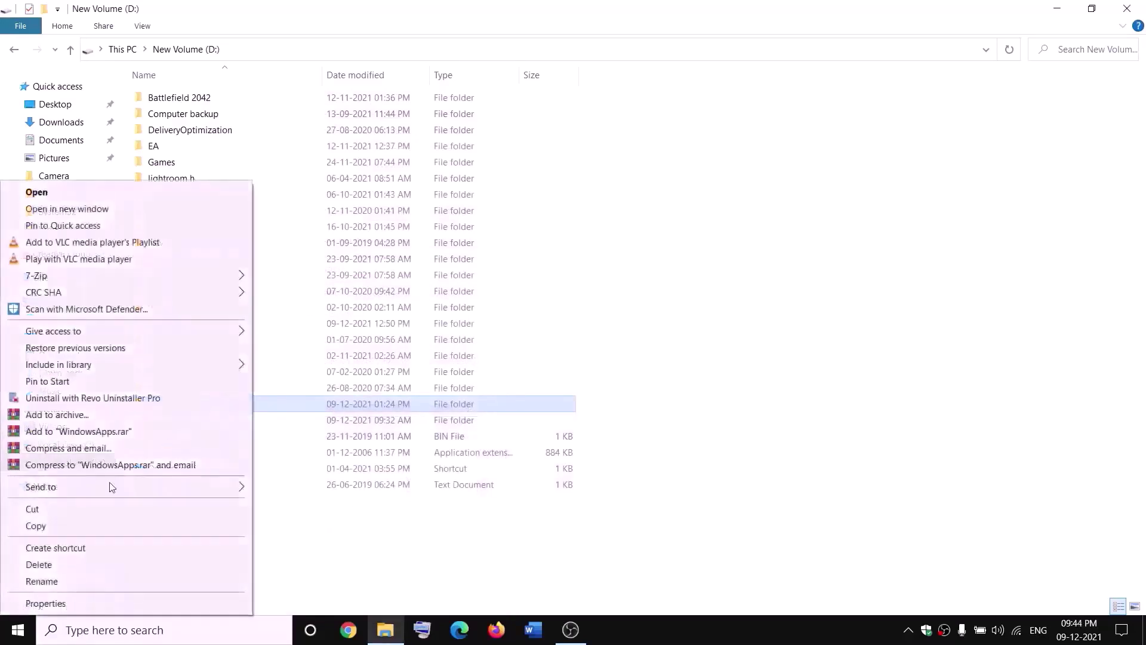
{"action": "left_click", "coordinate": [35, 586]}
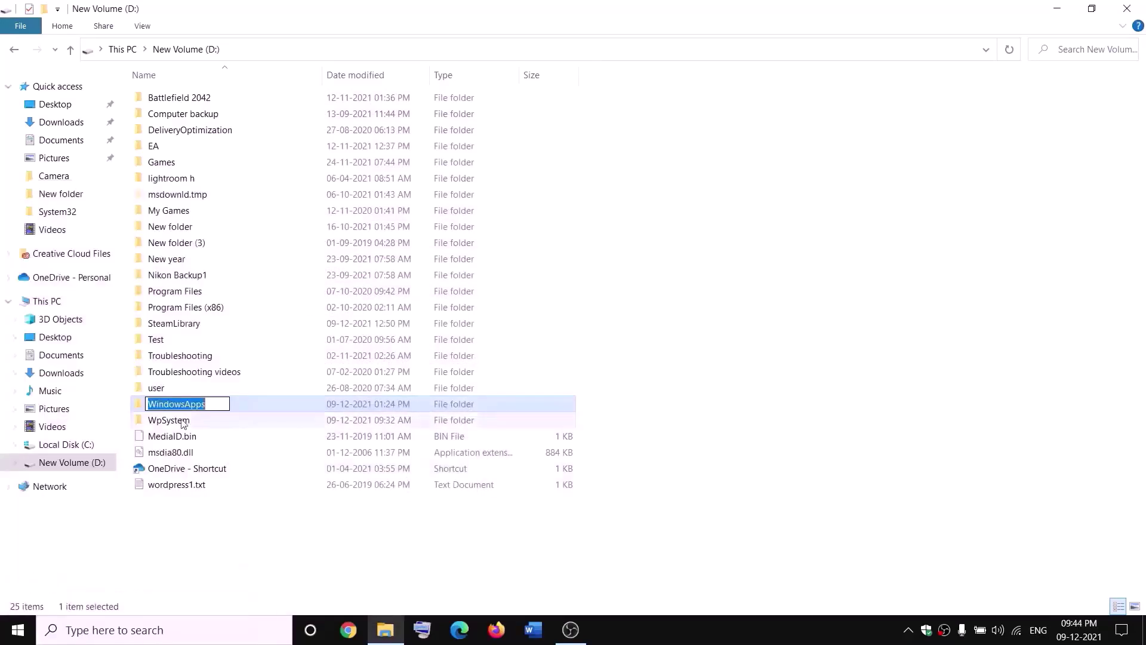
{"action": "left_click", "coordinate": [214, 401]}
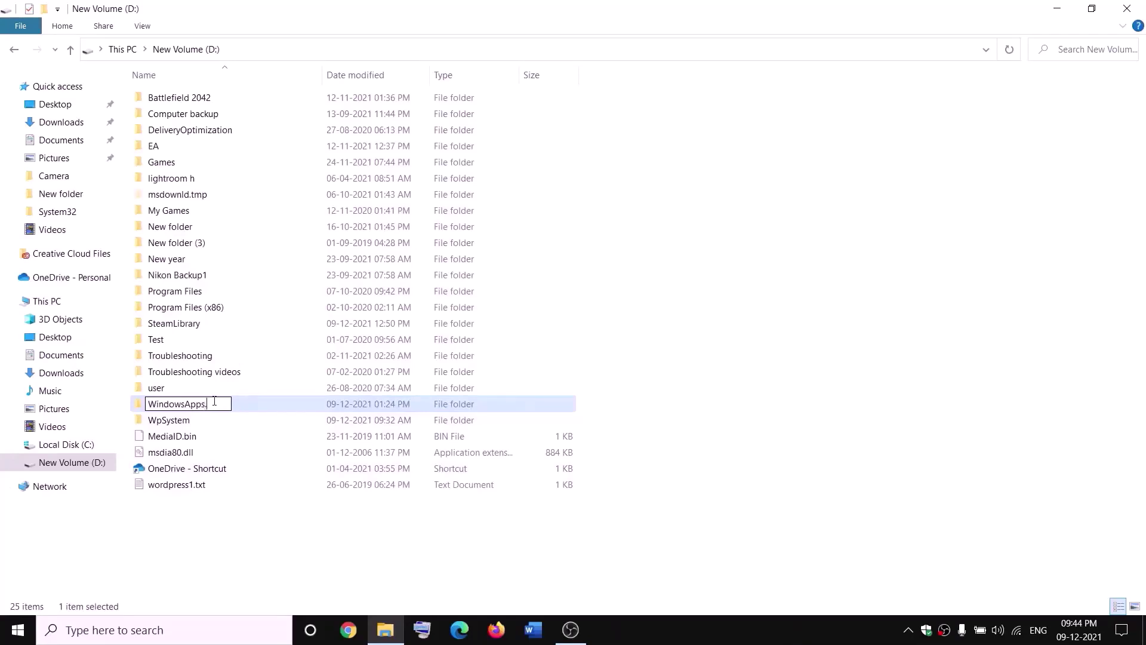
{"action": "type", "text": ".old"}
{"action": "left_click", "coordinate": [261, 520]}
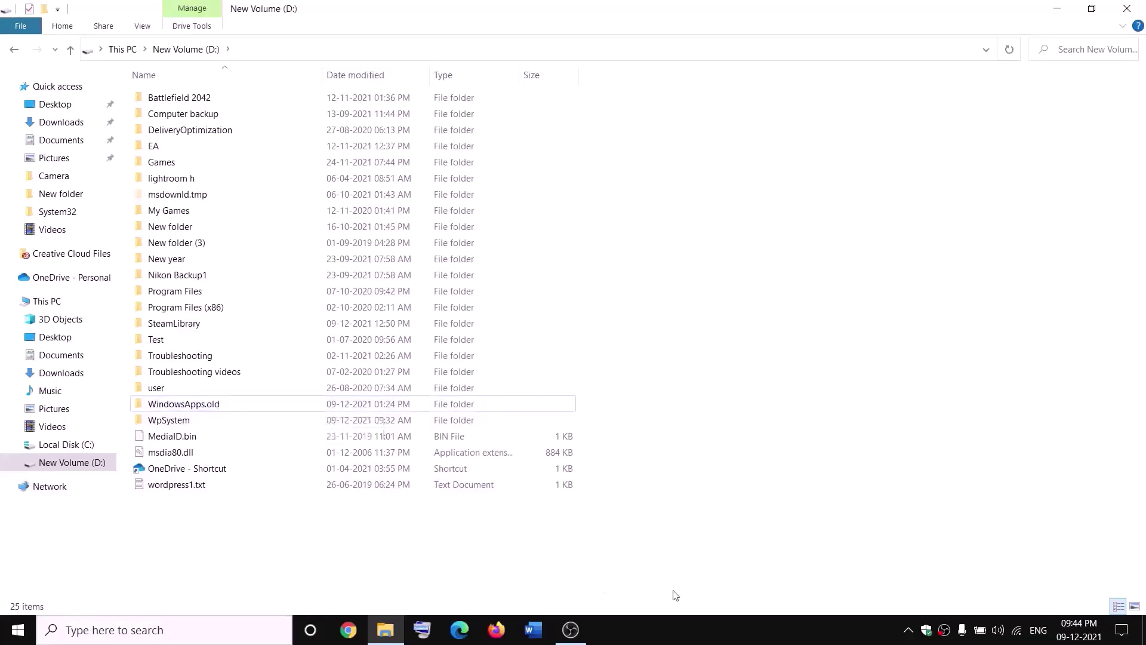
End the Gaming Services process in Task Manager, then close Task Manager.
{"action": "right_click", "coordinate": [18, 629]}
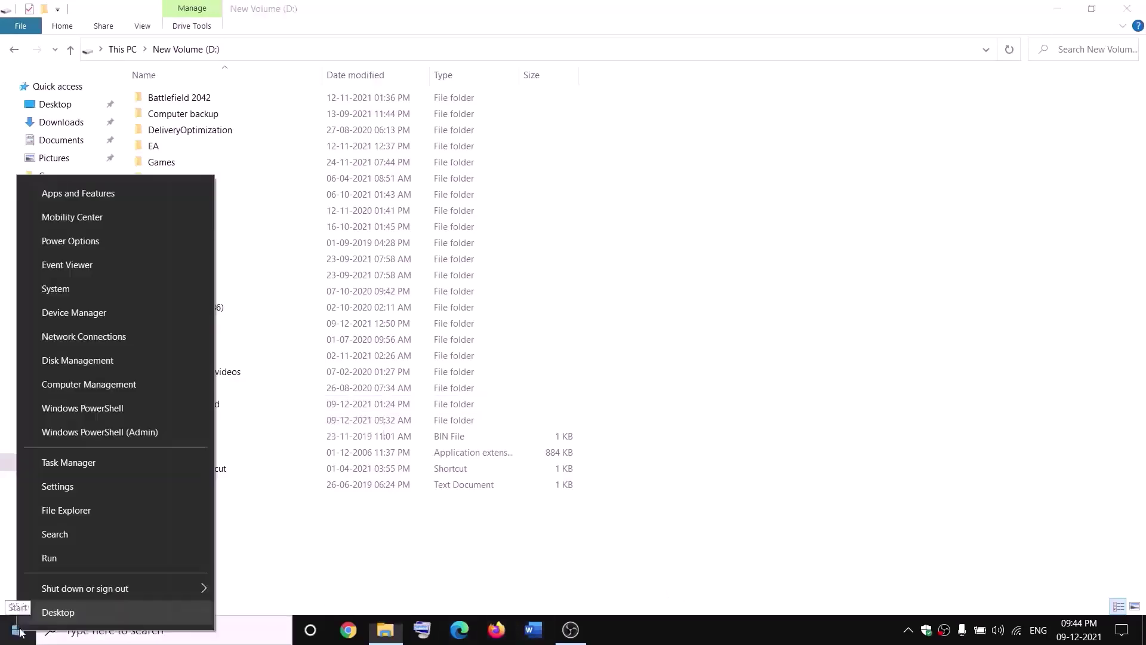
{"action": "left_click", "coordinate": [62, 468]}
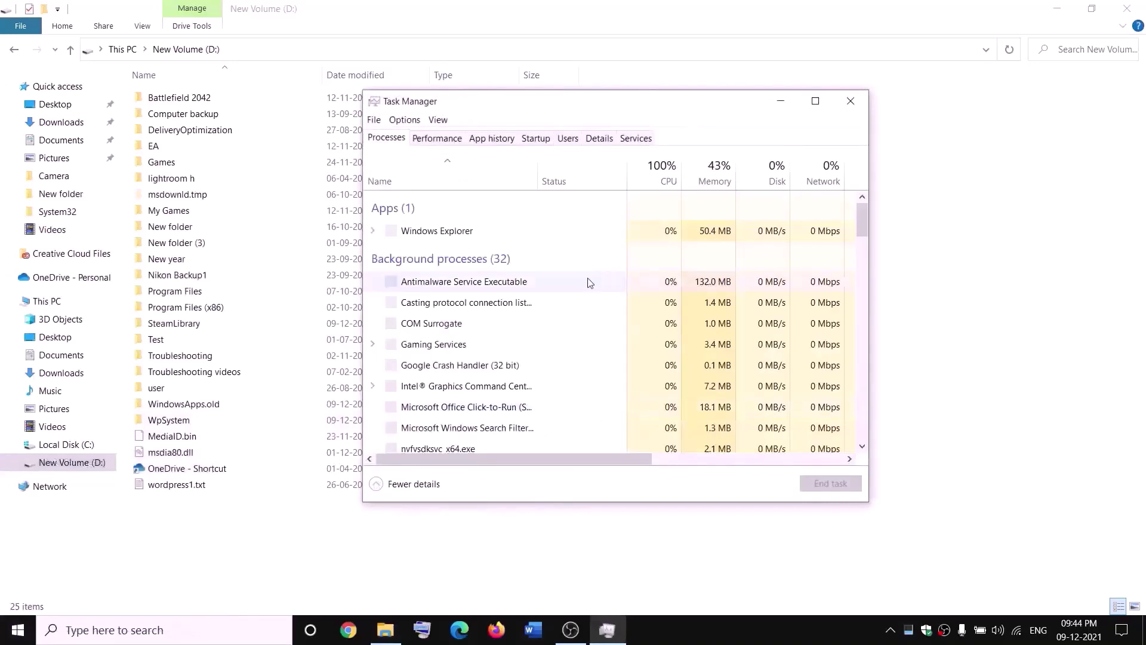
{"action": "scroll", "coordinate": [521, 337], "scroll_direction": "down", "scroll_amount": 2}
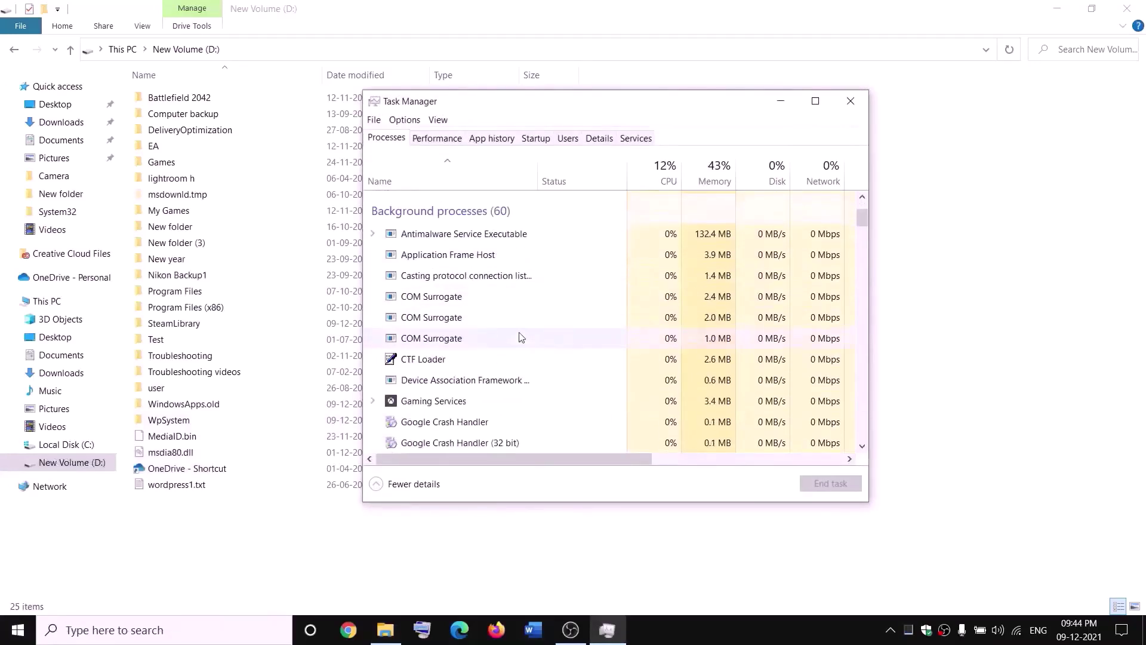
{"action": "left_click", "coordinate": [416, 405]}
{"action": "right_click", "coordinate": [416, 405]}
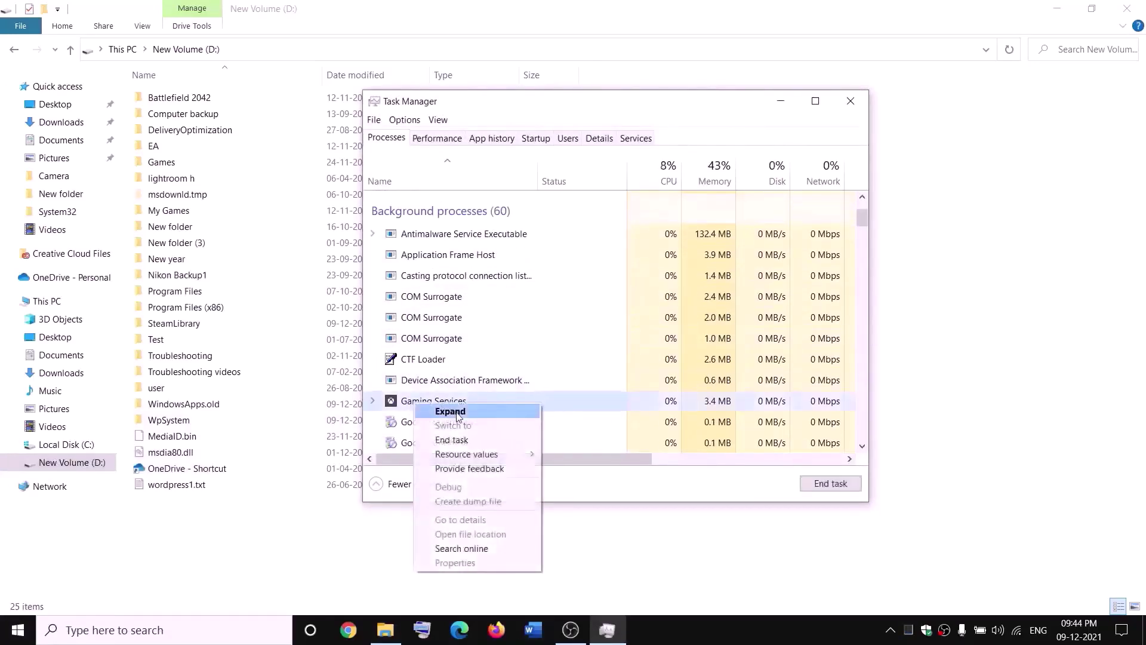
{"action": "left_click", "coordinate": [460, 445]}
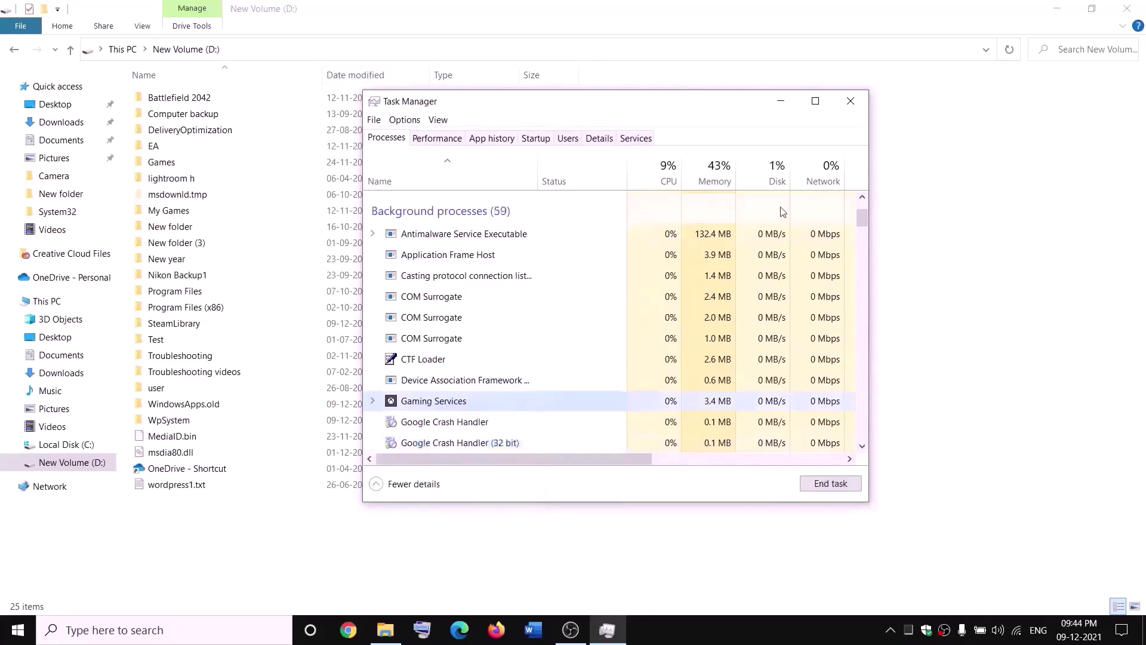
{"action": "left_click", "coordinate": [862, 106]}
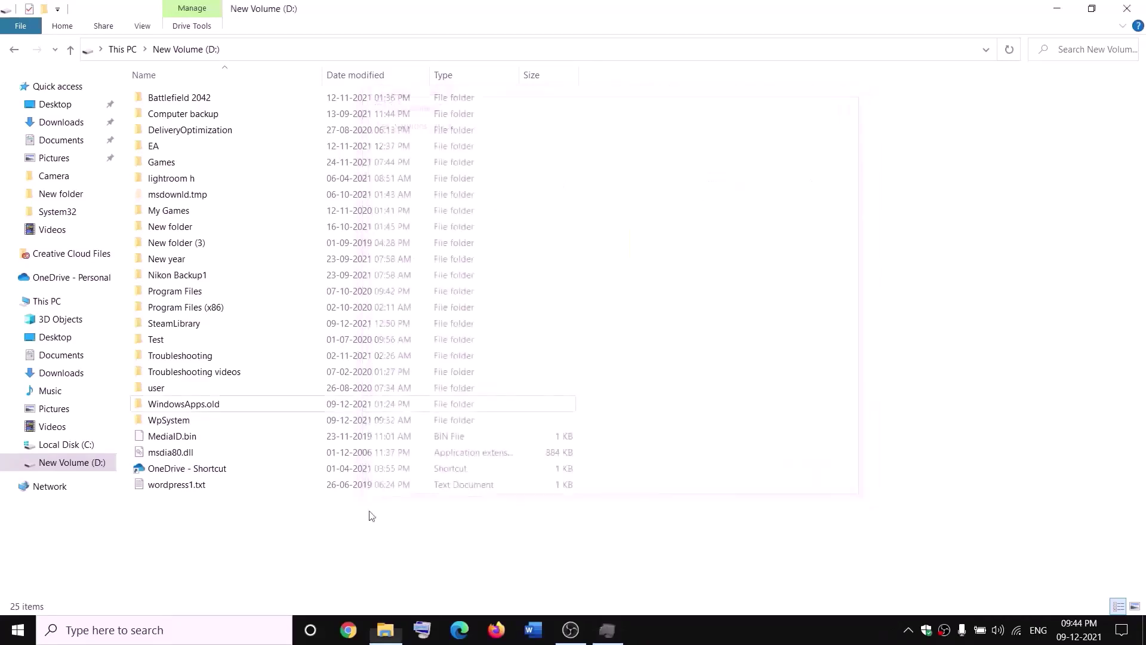
Open the Services app and select the first Gaming Services entry.
{"action": "left_click", "coordinate": [253, 632]}
{"action": "type", "text": "services"}
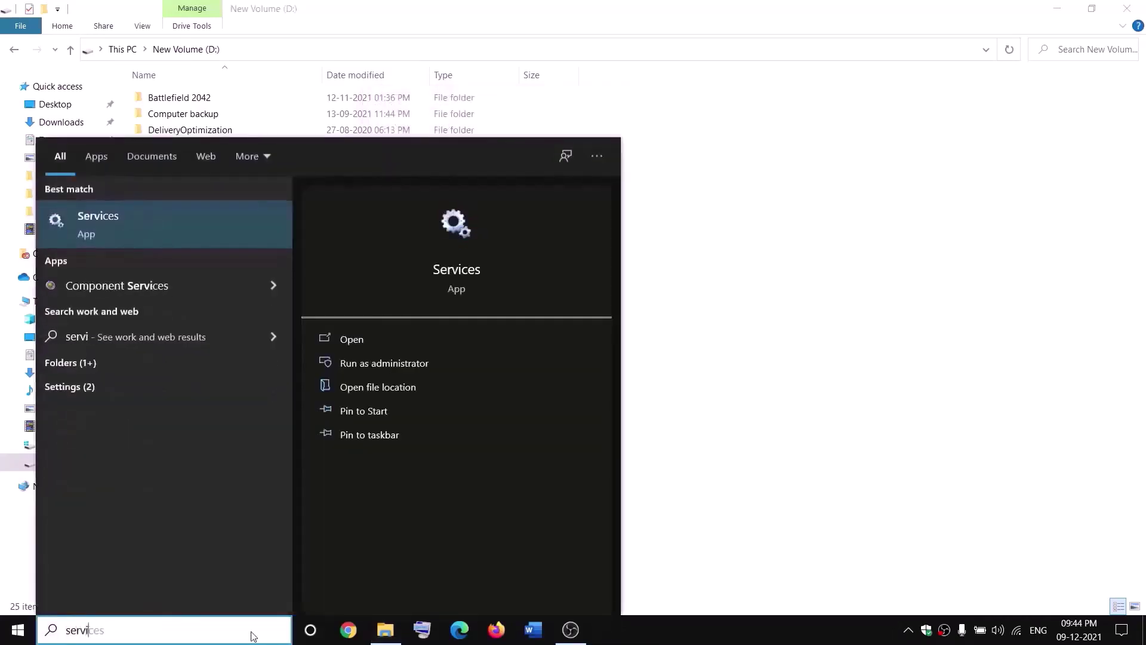
{"action": "key", "text": "Return"}
{"action": "left_click", "coordinate": [495, 326]}
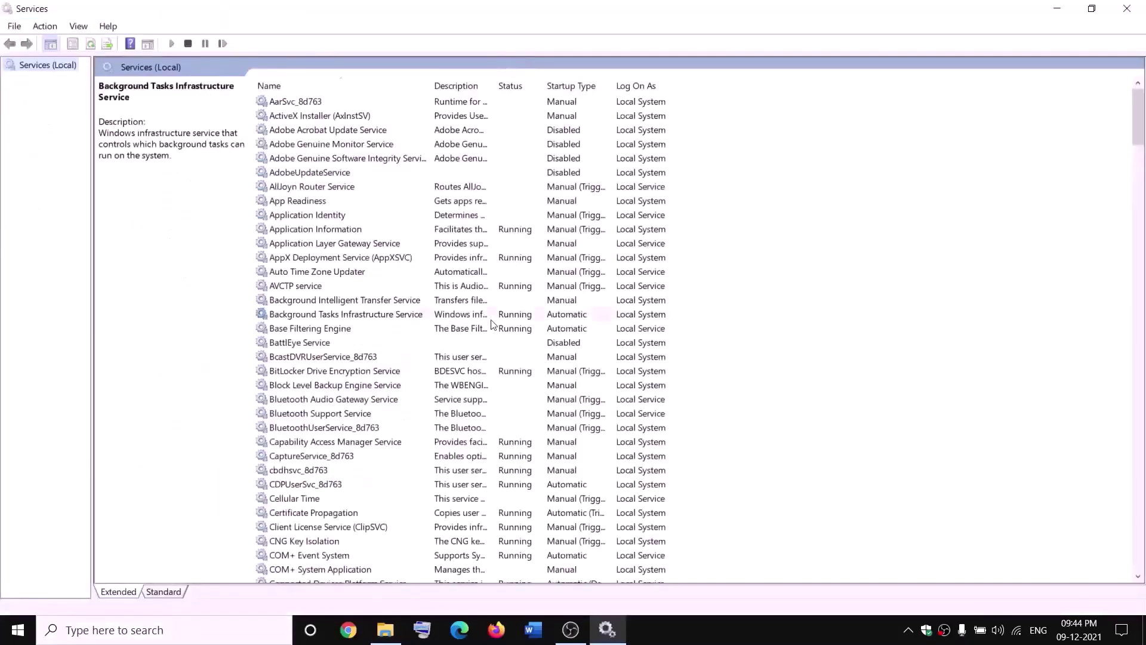
{"action": "key", "text": "g"}
{"action": "left_click", "coordinate": [508, 162]}
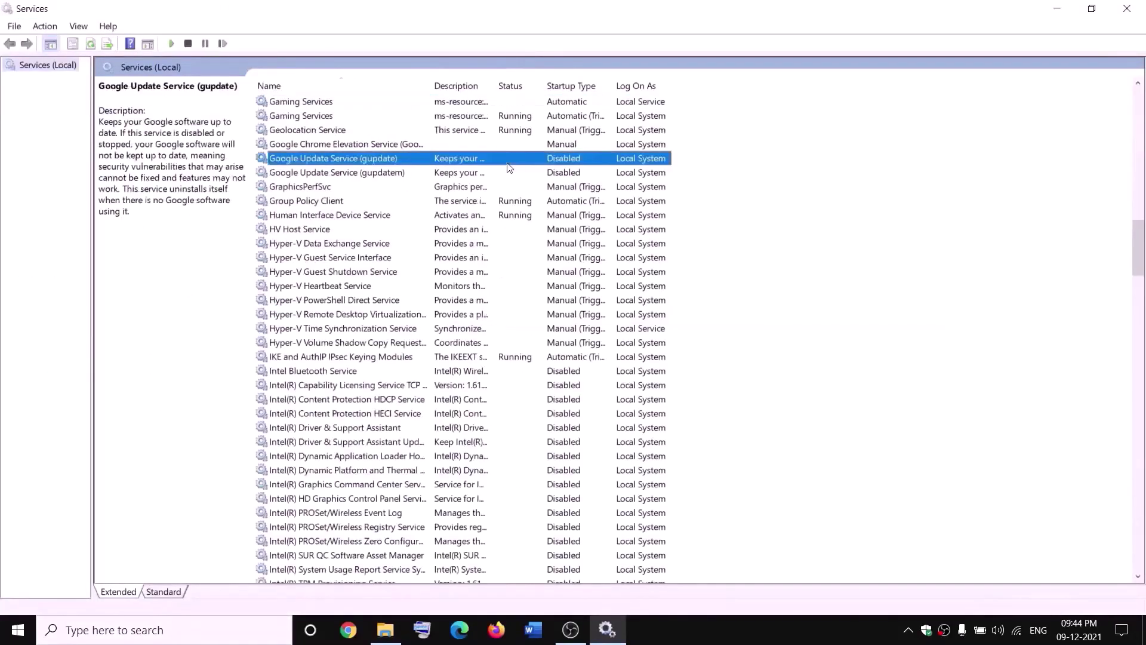
{"action": "left_click", "coordinate": [476, 105]}
Stop both Gaming Services entries.
{"action": "right_click", "coordinate": [476, 105]}
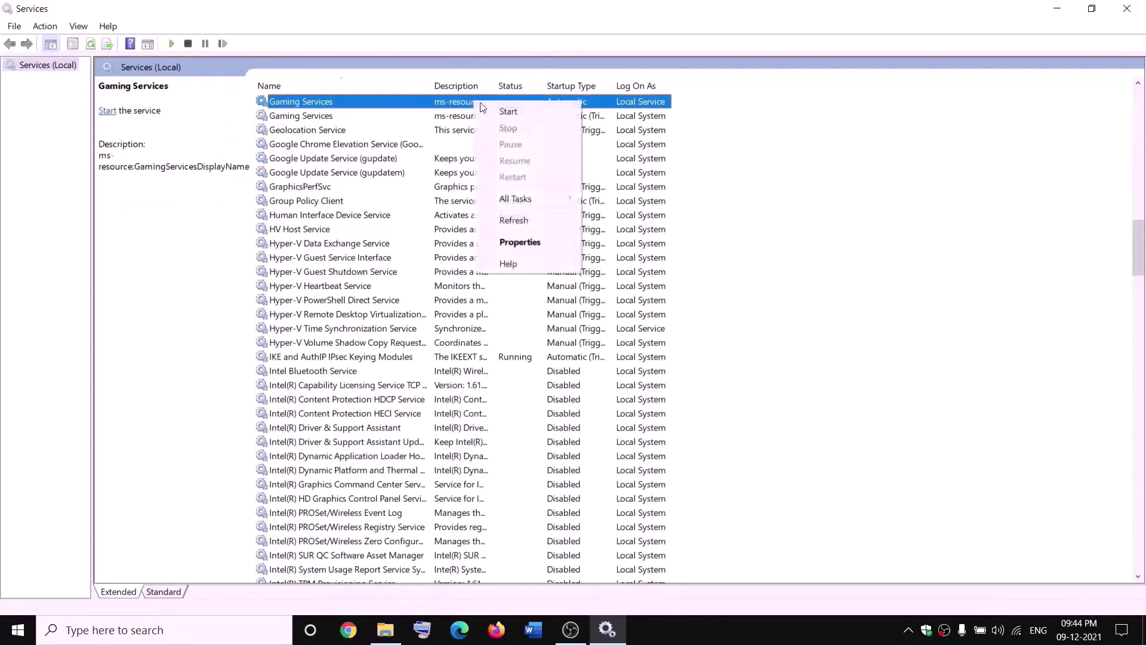
{"action": "left_click", "coordinate": [513, 115]}
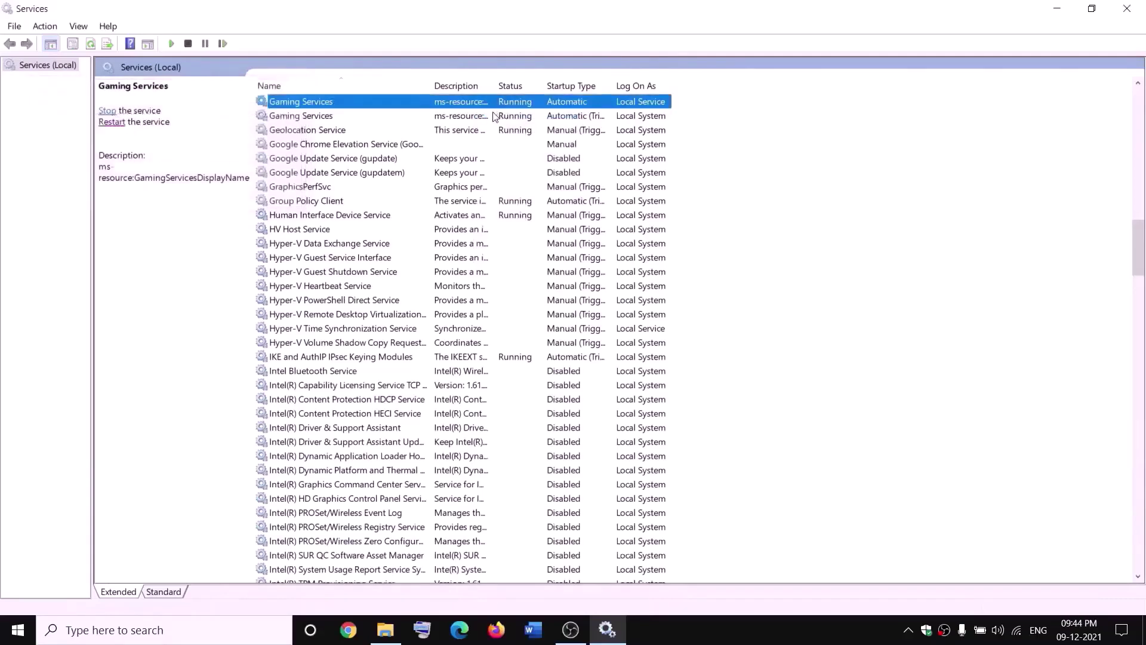
{"action": "right_click", "coordinate": [468, 104]}
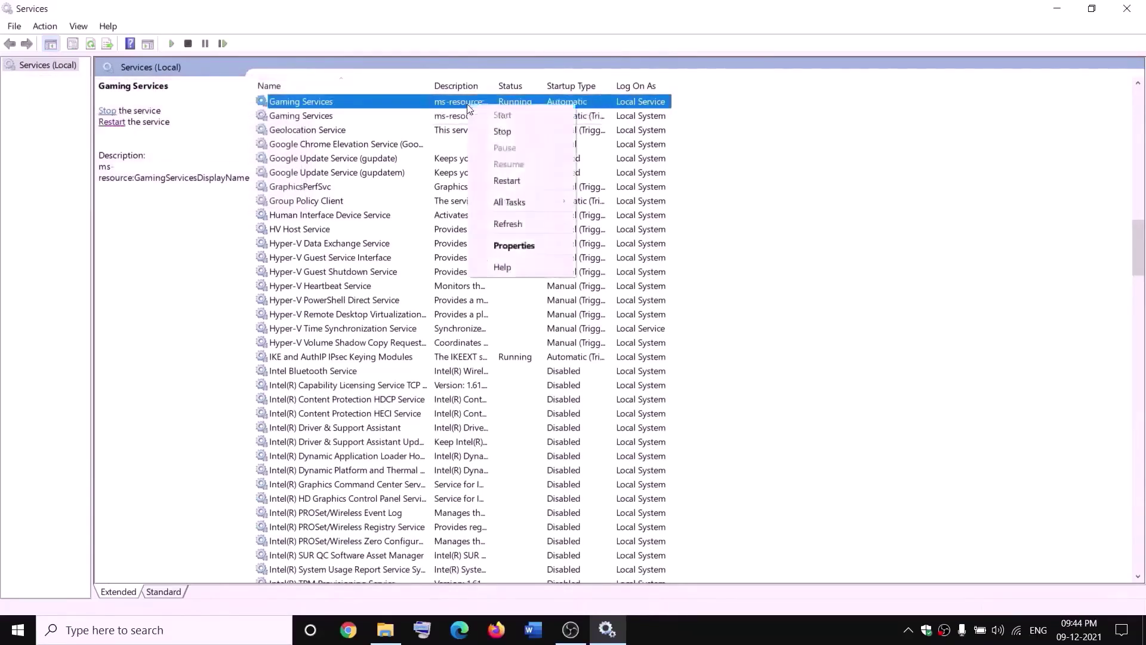
{"action": "left_click", "coordinate": [501, 131]}
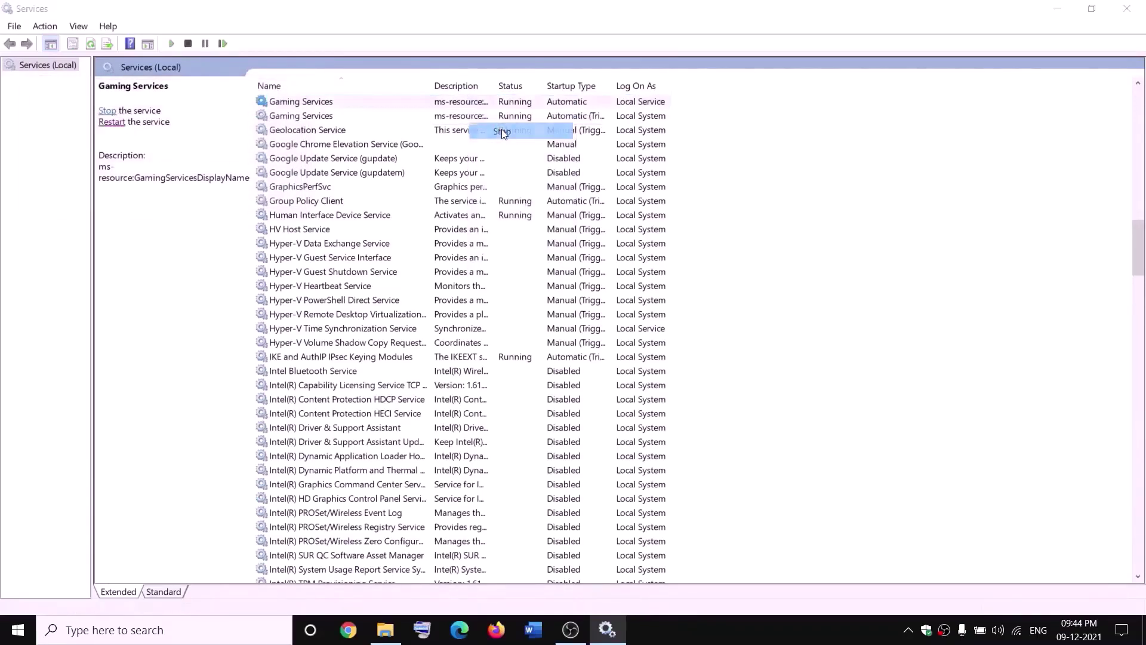
{"action": "right_click", "coordinate": [466, 118]}
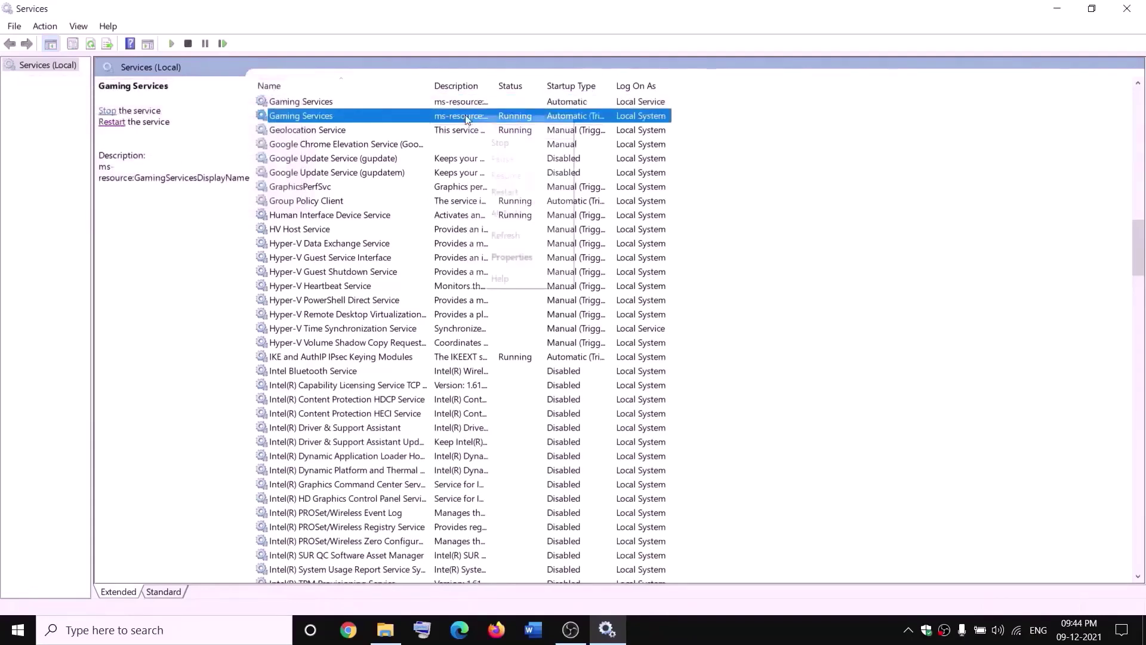
{"action": "left_click", "coordinate": [521, 143]}
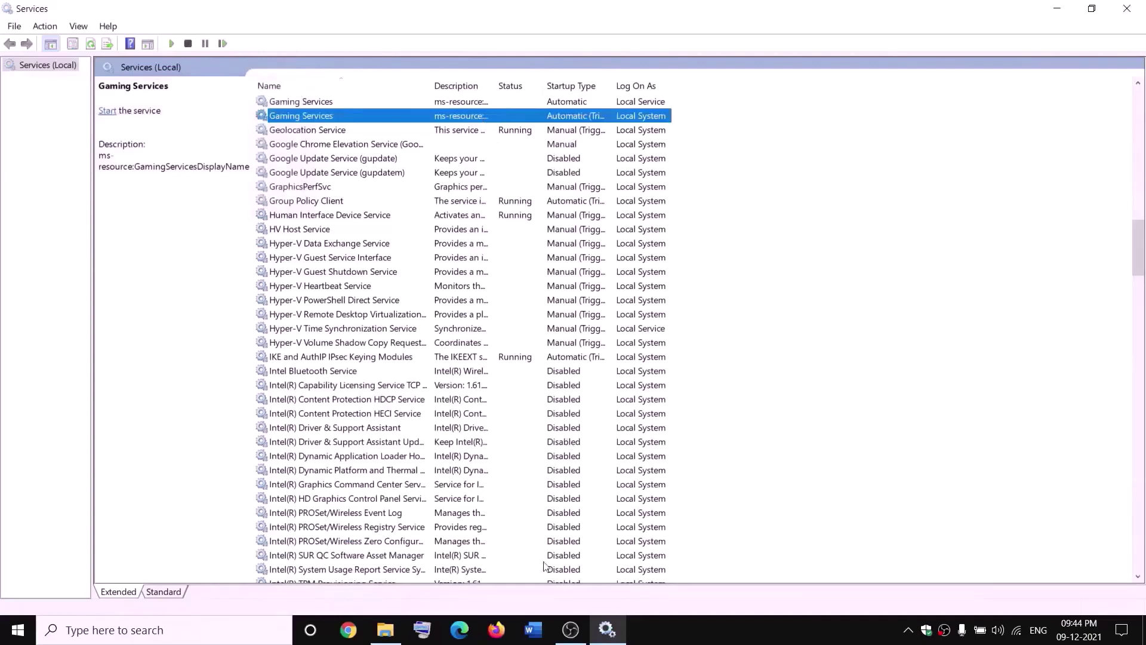
Start both Gaming Services entries again.
{"action": "left_click", "coordinate": [385, 629]}
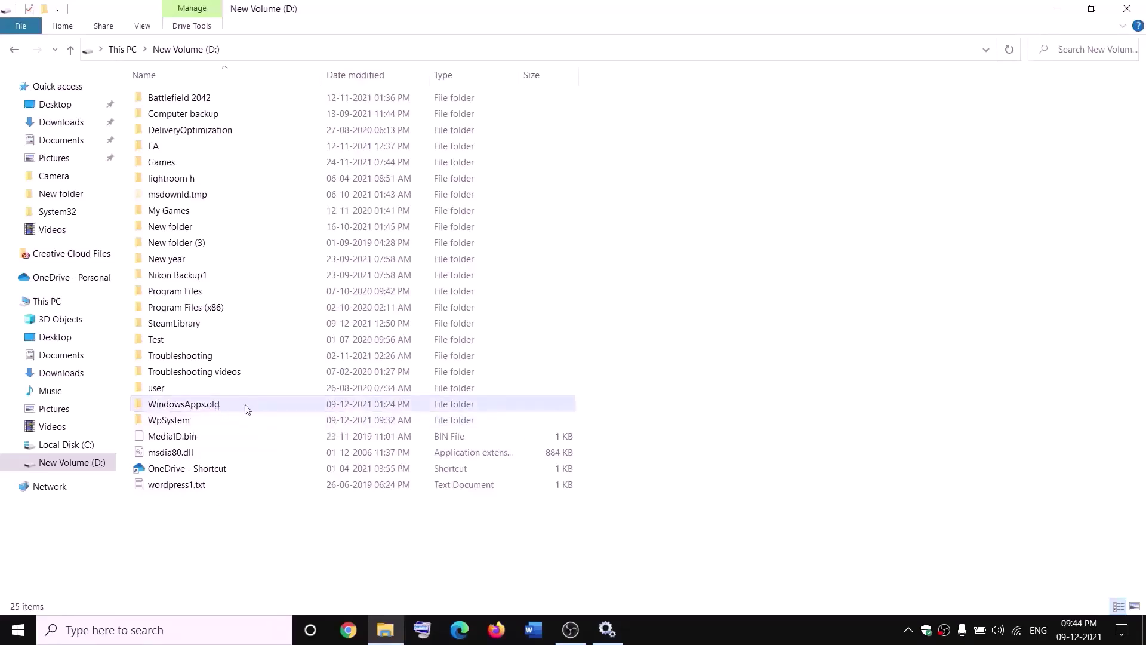
{"action": "key", "text": "alt+Tab"}
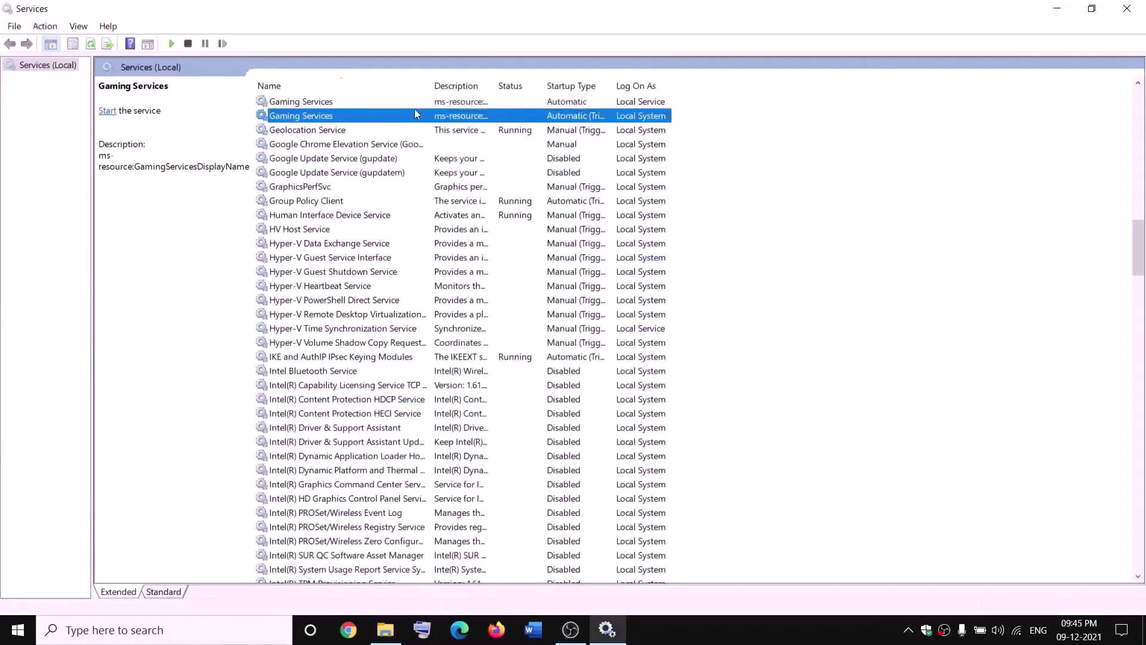
{"action": "left_click", "coordinate": [419, 102]}
{"action": "right_click", "coordinate": [424, 103]}
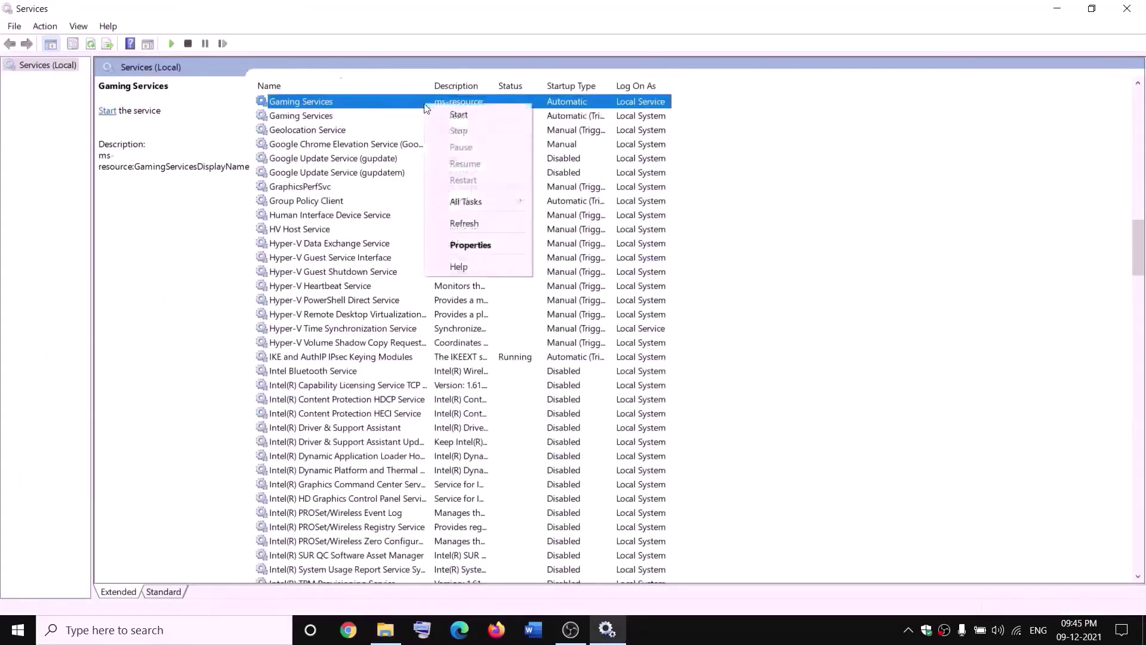
{"action": "left_click", "coordinate": [448, 114]}
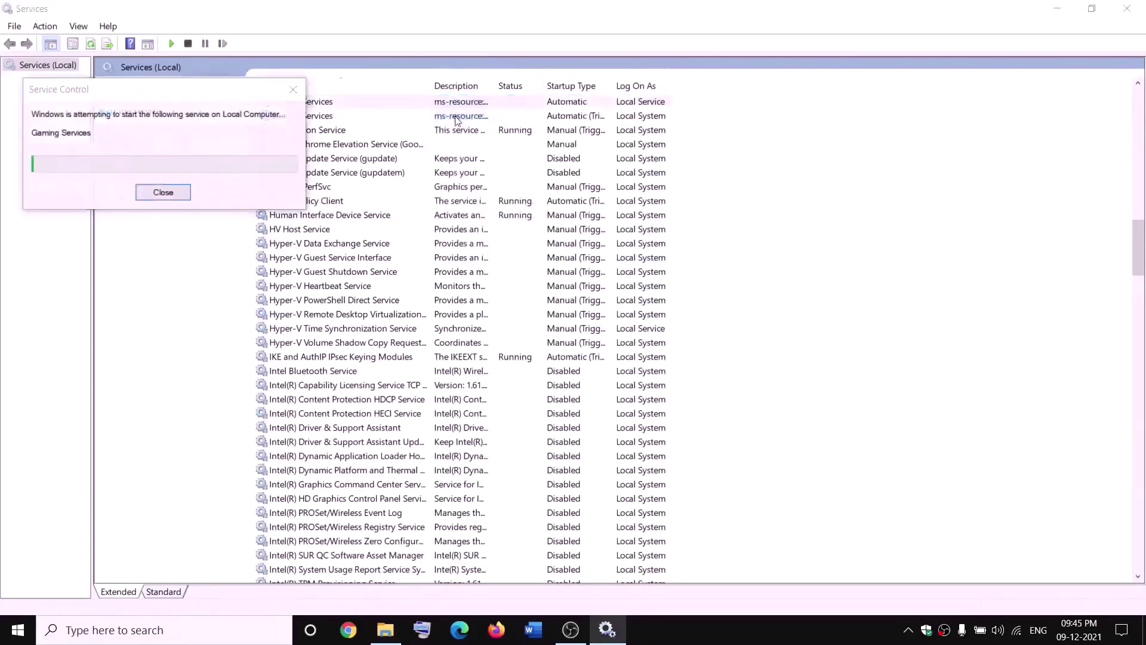
{"action": "left_click", "coordinate": [461, 116]}
{"action": "right_click", "coordinate": [481, 116]}
{"action": "left_click", "coordinate": [487, 125]}
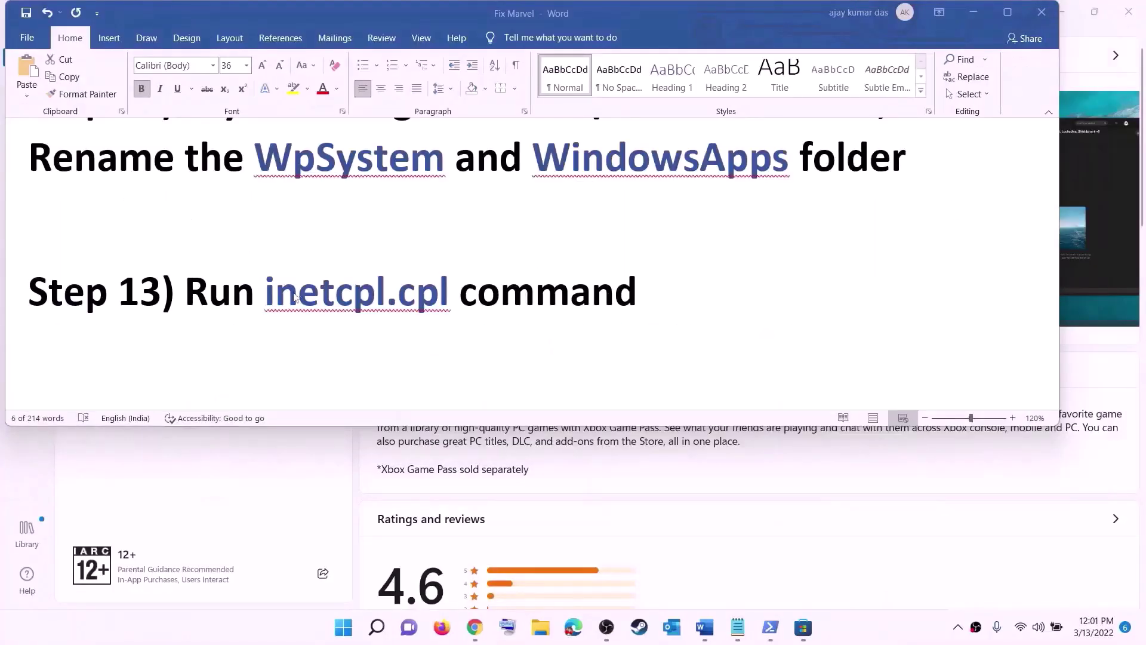
Run inetcpl.cpl from step 13 and scroll the Advanced tab to the TLS options.
{"action": "left_click_drag", "start_coordinate": [276, 291], "coordinate": [426, 282]}
{"action": "key", "text": "ctrl+c"}
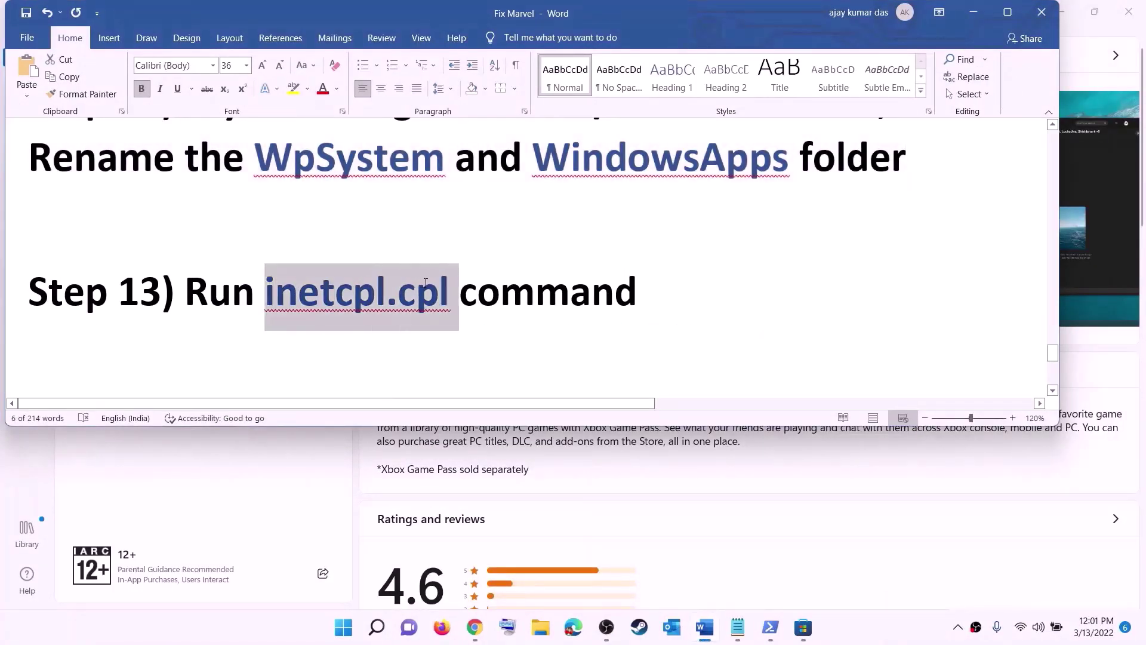
{"action": "left_click", "coordinate": [358, 630]}
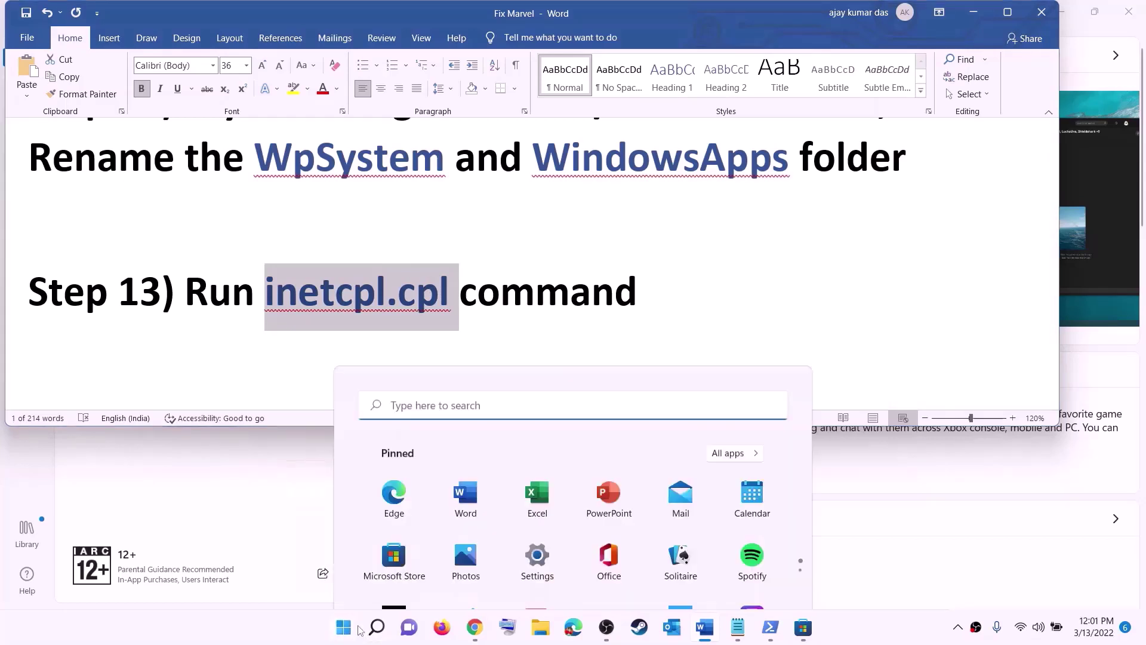
{"action": "key", "text": "ctrl+v"}
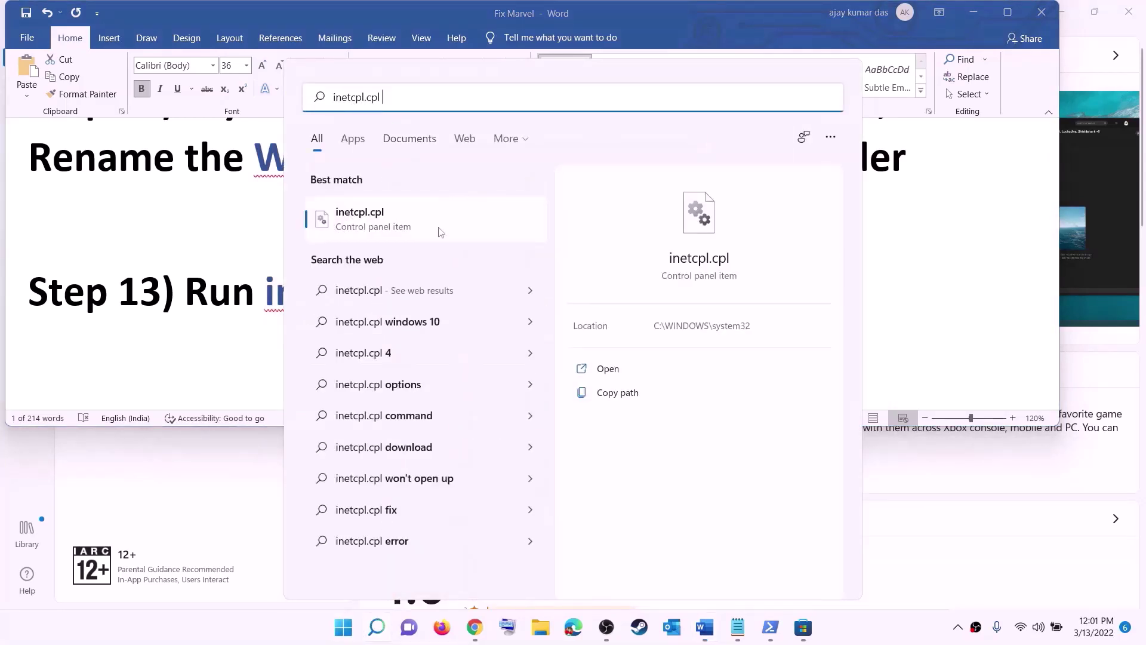
{"action": "left_click", "coordinate": [365, 222]}
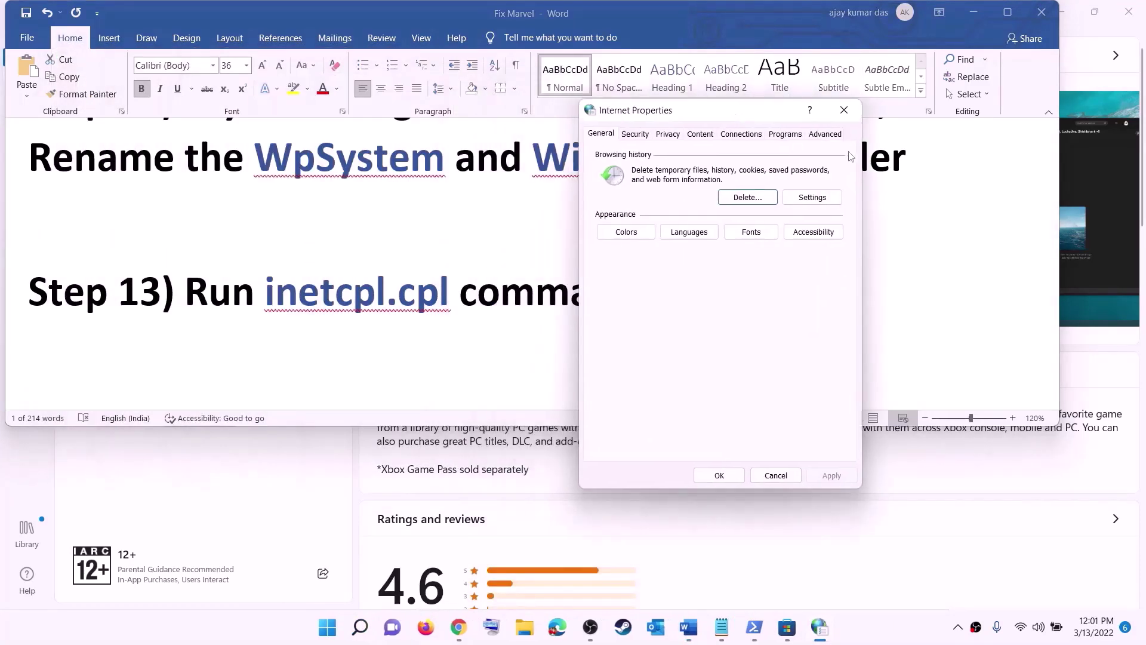
{"action": "left_click", "coordinate": [835, 138]}
{"action": "scroll", "coordinate": [727, 284], "scroll_direction": "down", "scroll_amount": 10}
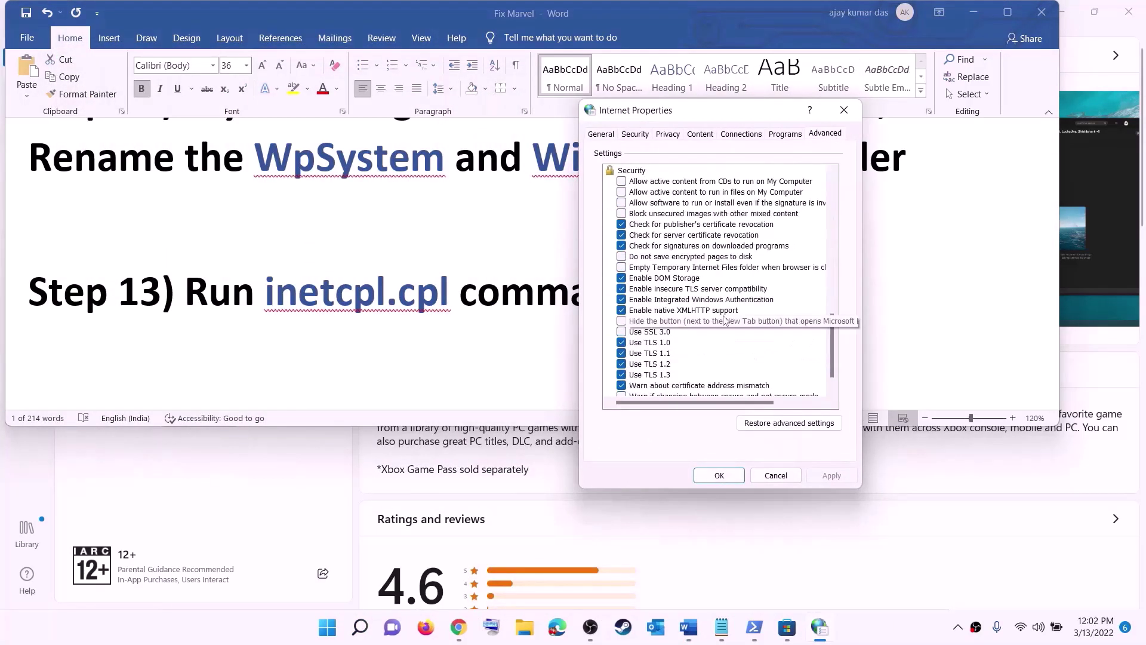
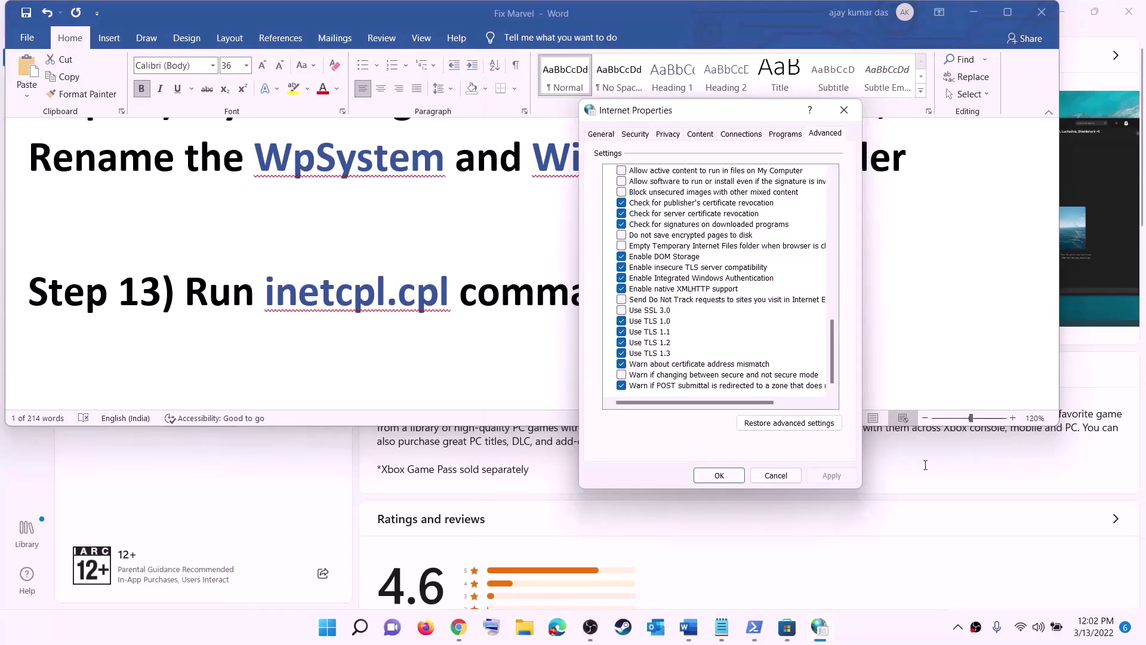
Confirm and close Internet Properties, then select the Step 14 heading in the guide.
{"action": "left_click", "coordinate": [720, 476]}
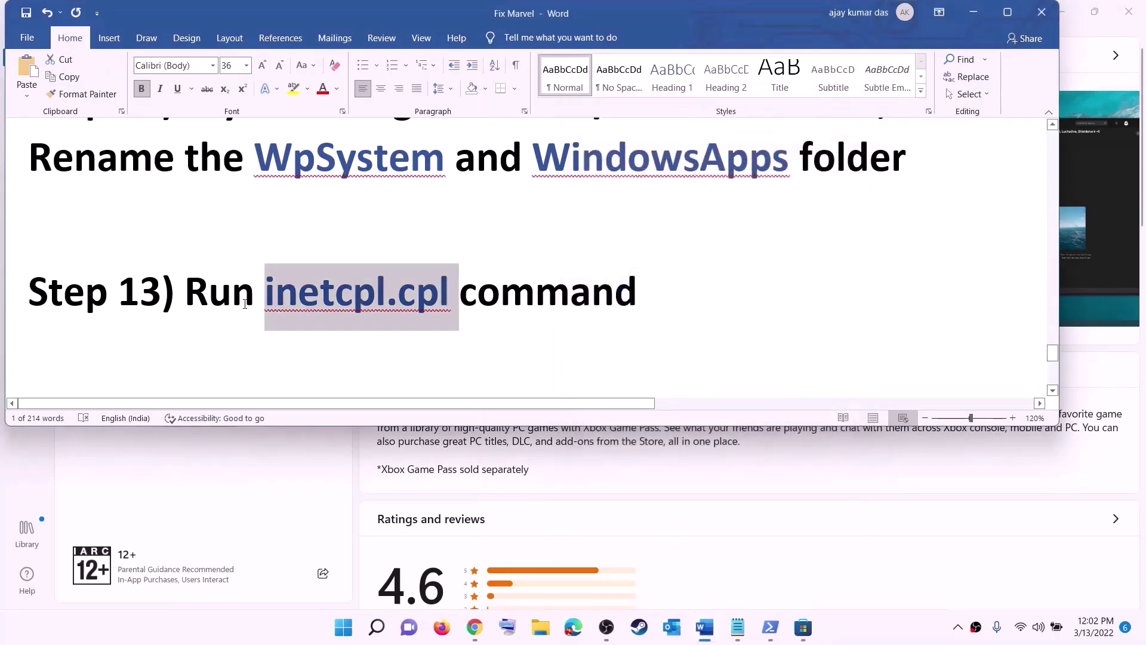
{"action": "scroll", "coordinate": [244, 305], "scroll_direction": "down", "scroll_amount": 5}
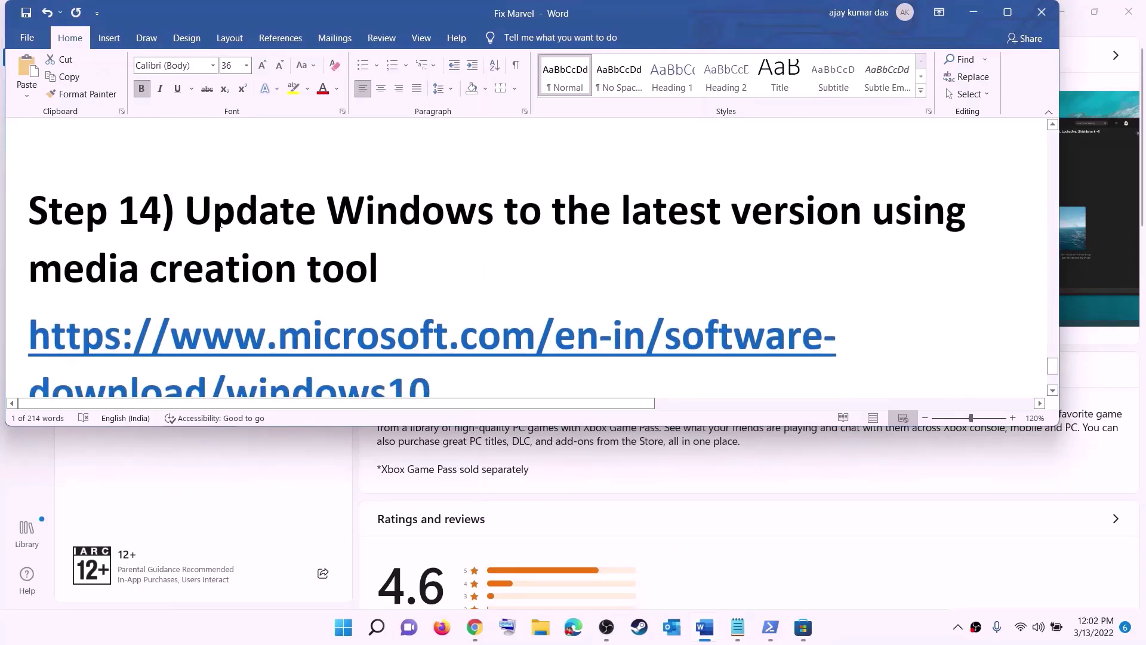
{"action": "left_click_drag", "start_coordinate": [208, 218], "coordinate": [458, 259]}
Select the Windows 10 and Windows 11 download links, then minimize Word to show the browser.
{"action": "scroll", "coordinate": [557, 310], "scroll_direction": "down", "scroll_amount": 3}
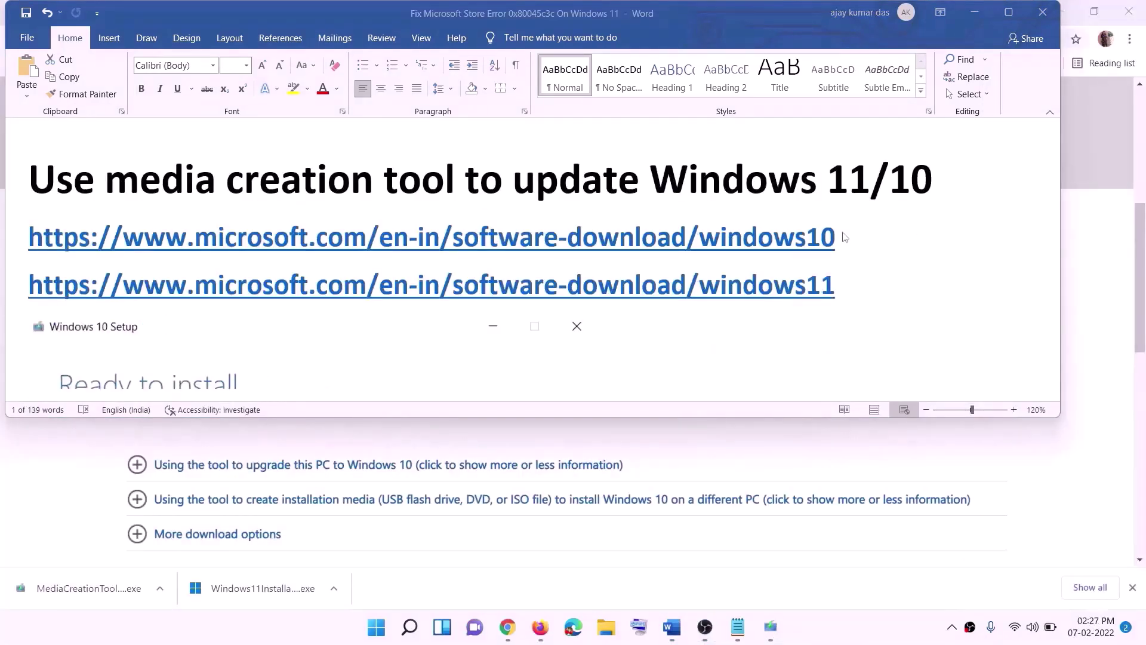
{"action": "triple_click", "coordinate": [848, 237]}
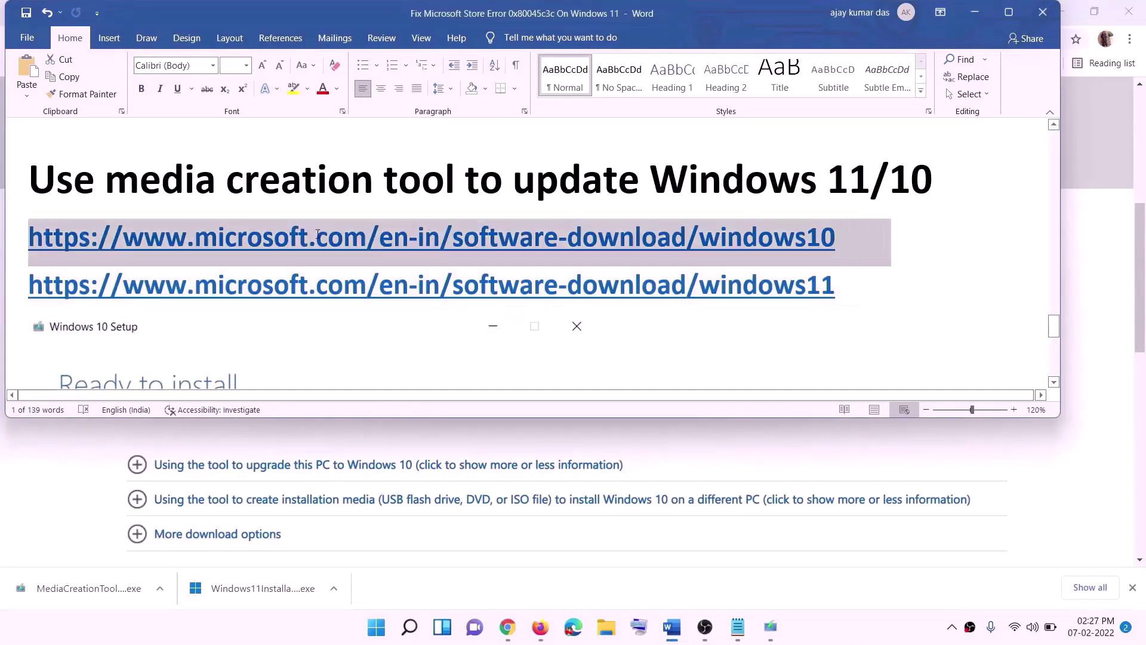
{"action": "triple_click", "coordinate": [855, 288]}
{"action": "left_click", "coordinate": [975, 13]}
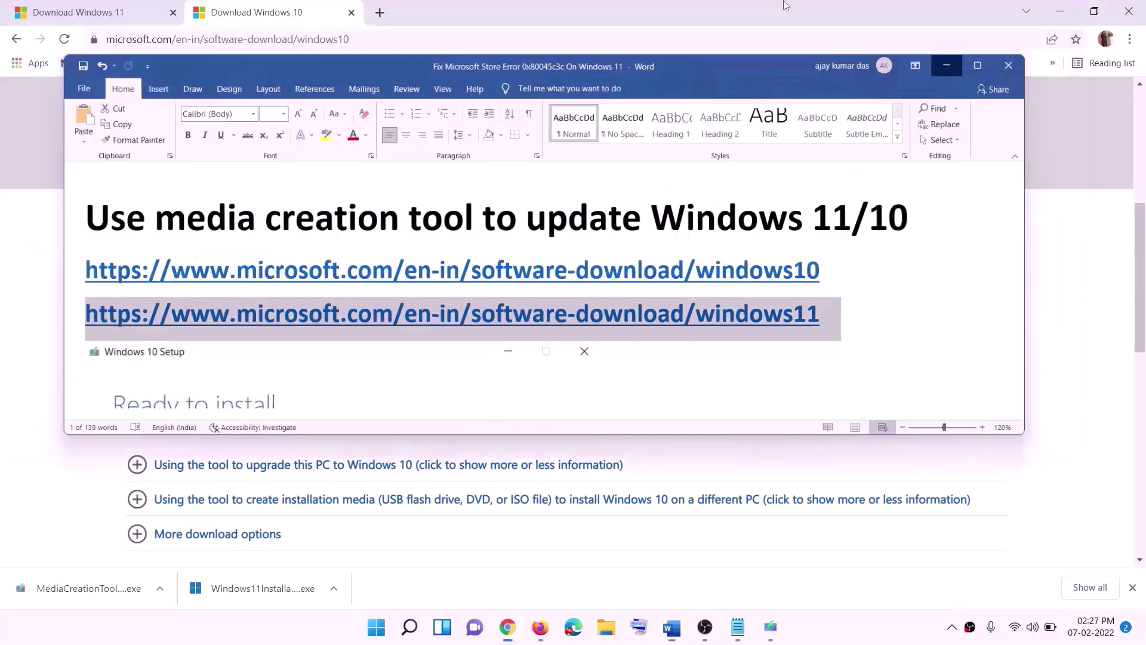
Download the media creation tool from the Windows 10 page and run MediaCreationTool.exe.
{"action": "scroll", "coordinate": [488, 305], "scroll_direction": "up", "scroll_amount": 5}
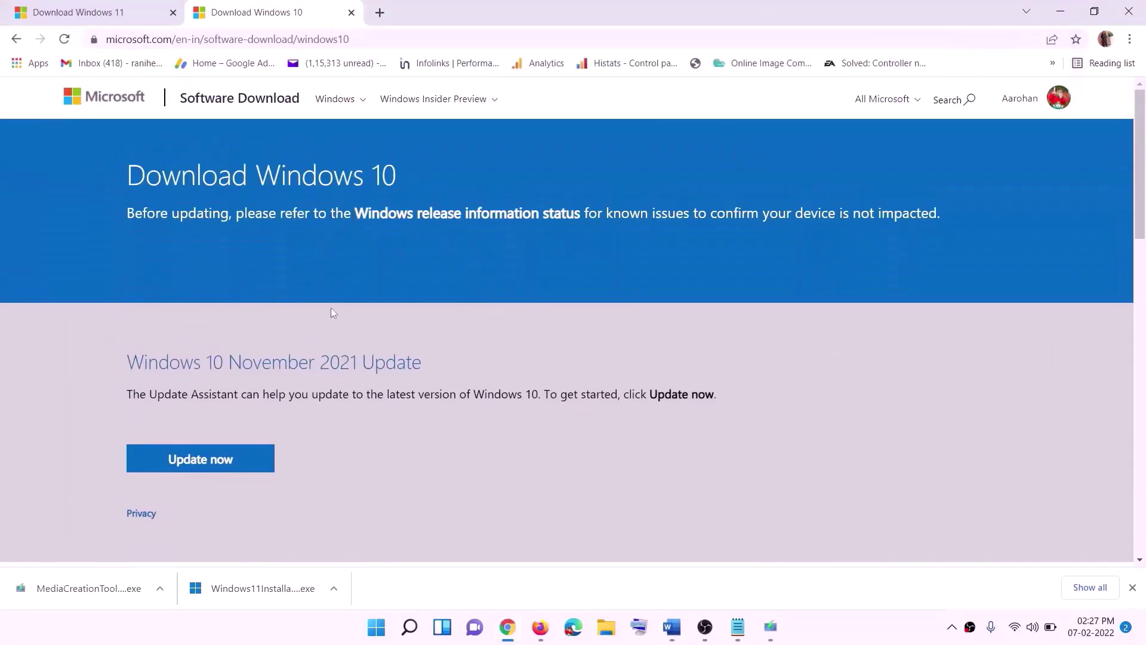
{"action": "scroll", "coordinate": [332, 310], "scroll_direction": "down", "scroll_amount": 5}
{"action": "left_click_drag", "start_coordinate": [136, 360], "coordinate": [255, 360]}
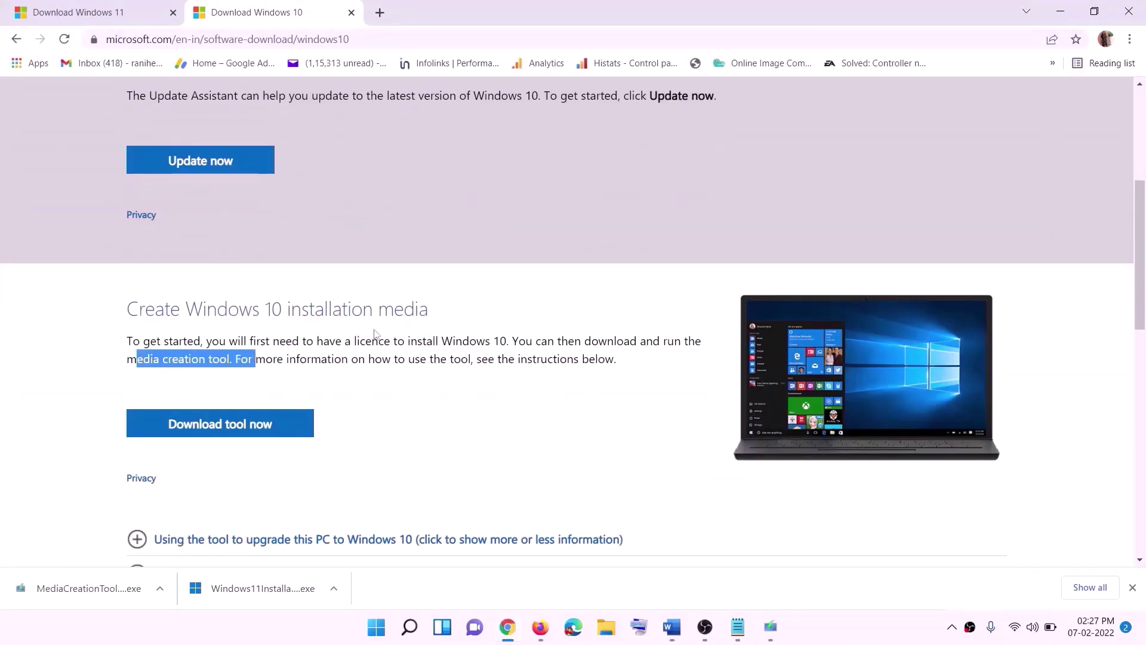
{"action": "scroll", "coordinate": [380, 332], "scroll_direction": "down", "scroll_amount": 2}
{"action": "left_click", "coordinate": [254, 281]}
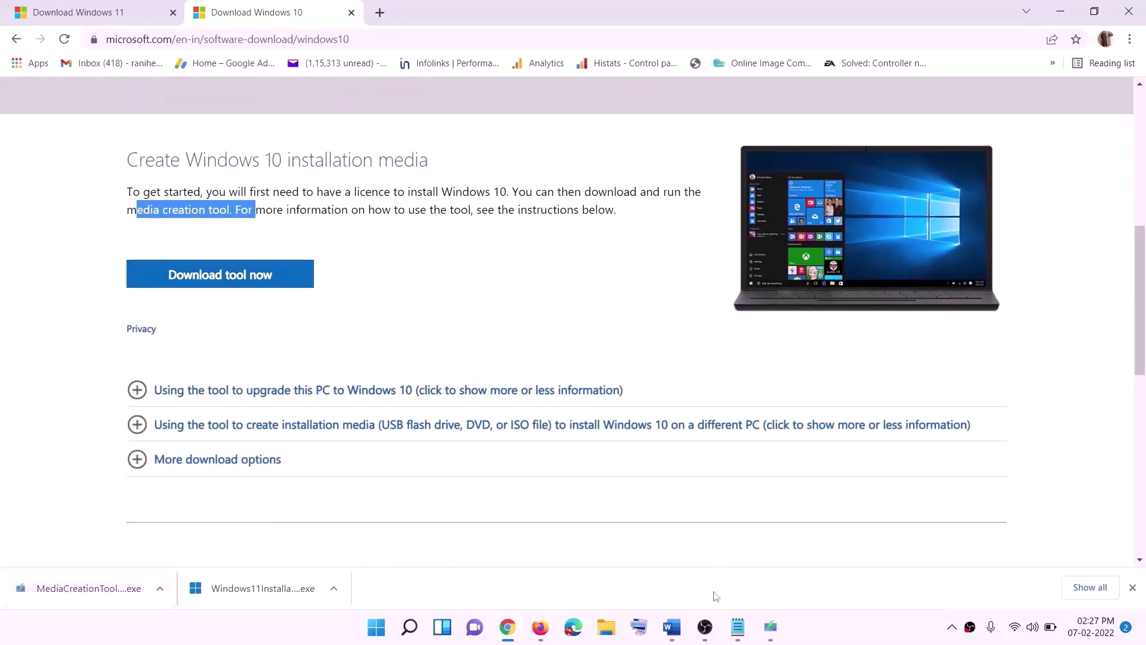
{"action": "left_click", "coordinate": [771, 627]}
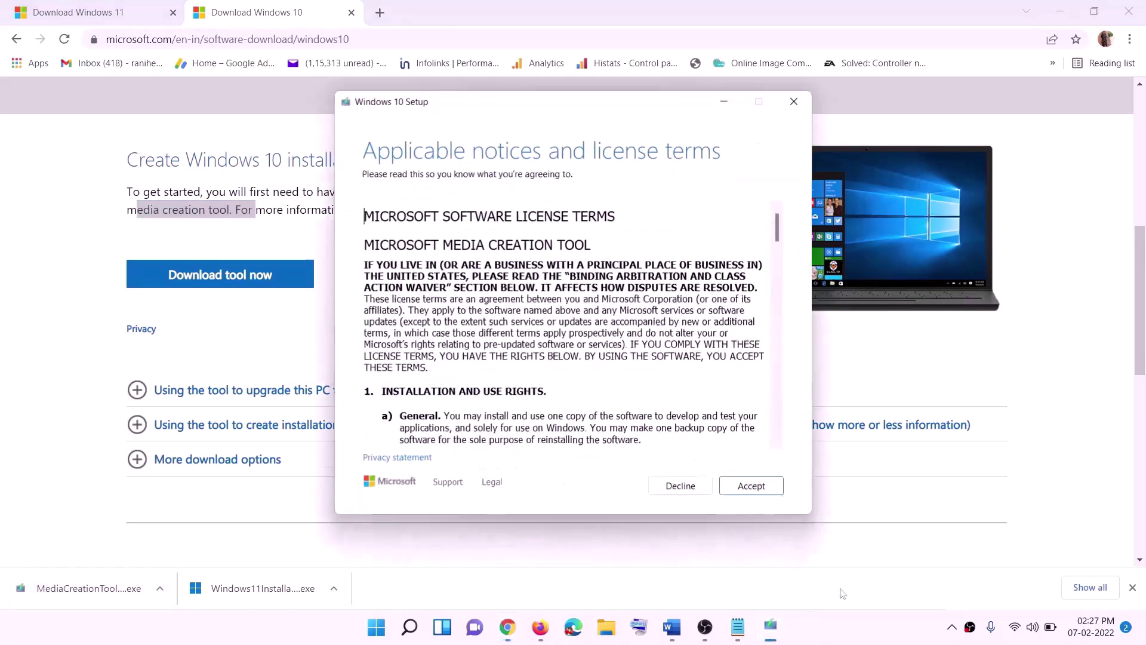
Accept the Windows 10 Setup license terms and proceed with 'Upgrade this PC now'.
{"action": "left_click", "coordinate": [745, 487]}
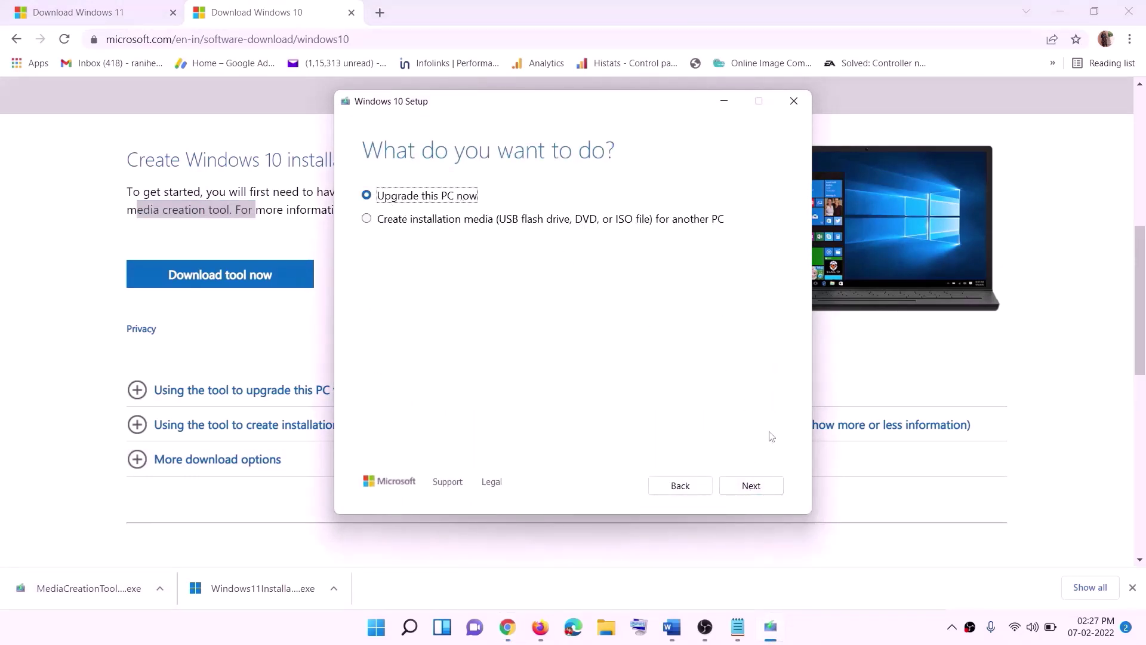
{"action": "left_click", "coordinate": [751, 487]}
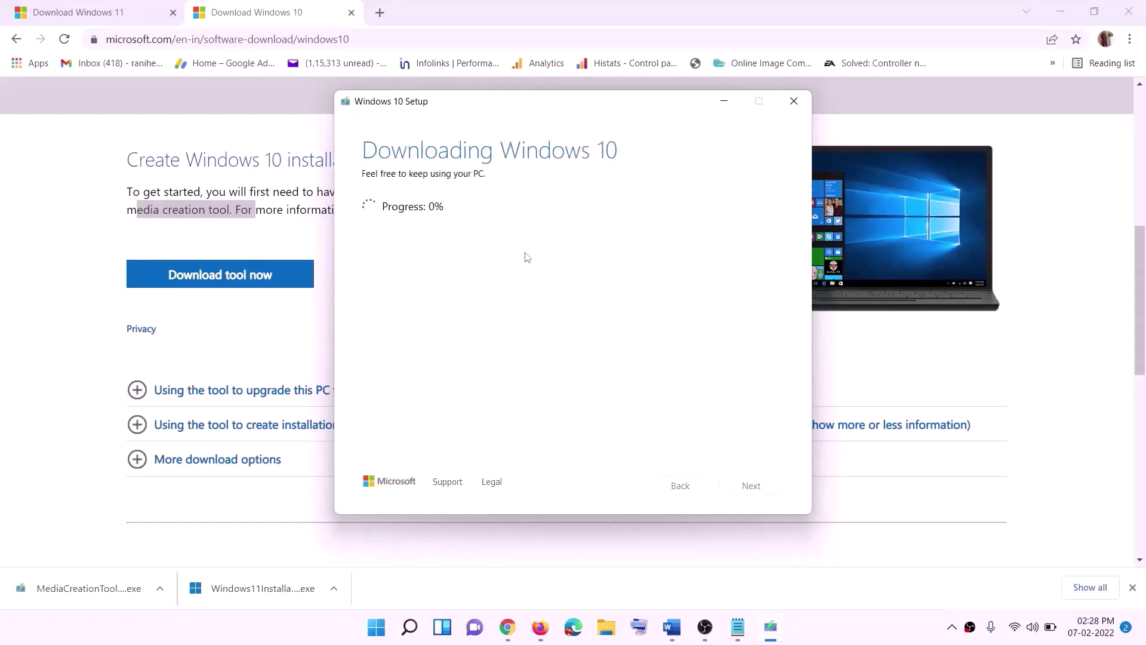
{"action": "left_click", "coordinate": [848, 640]}
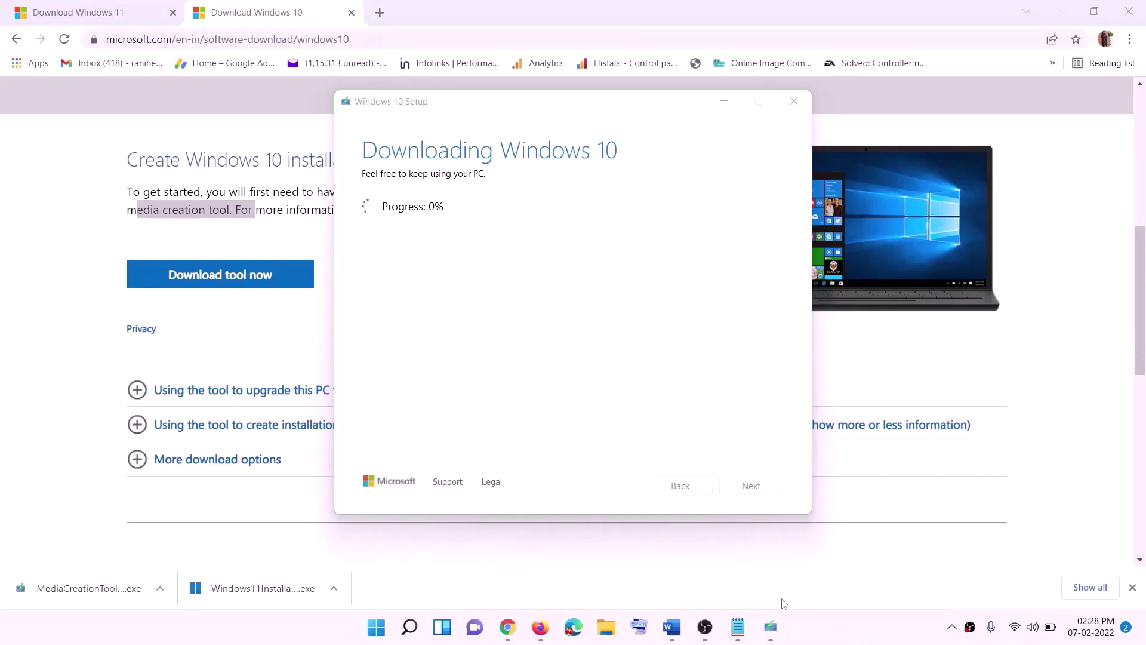
Bring the Word guide back full-screen, then switch to Chrome's Download Windows 11 page.
{"action": "left_click", "coordinate": [673, 627]}
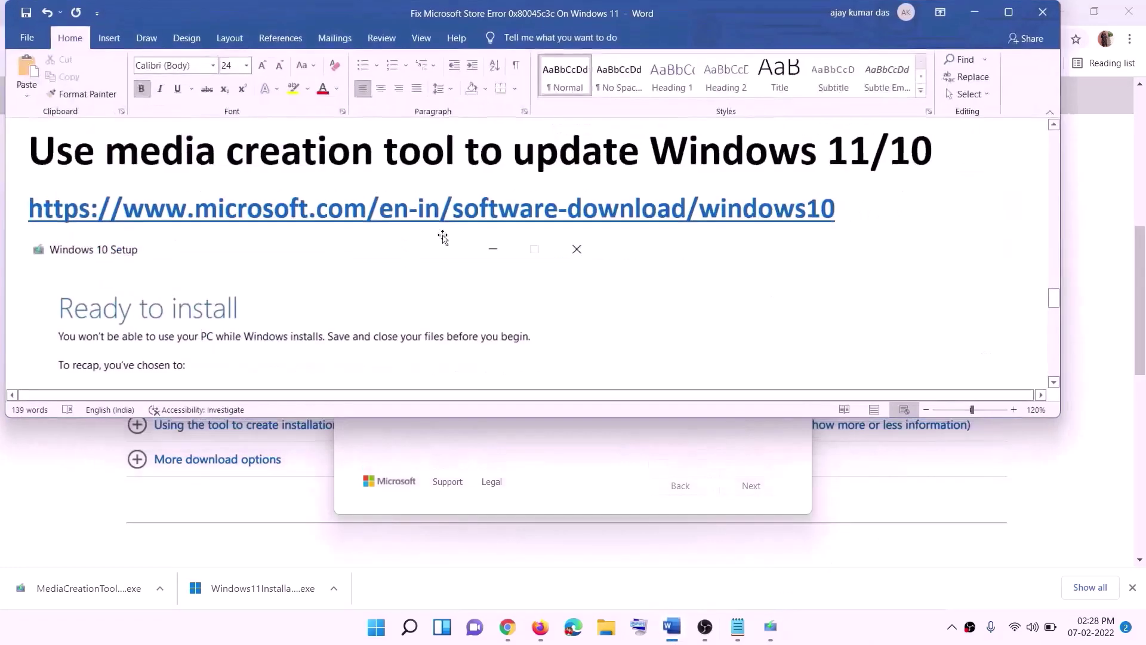
{"action": "scroll", "coordinate": [120, 288], "scroll_direction": "down", "scroll_amount": 1}
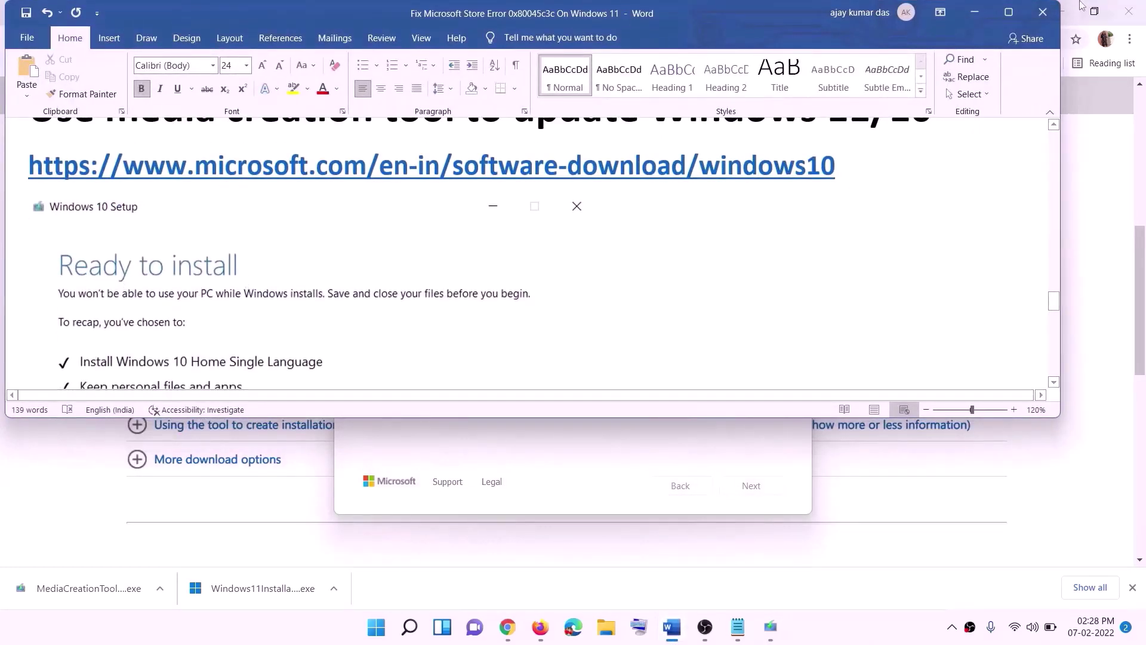
{"action": "left_click", "coordinate": [1009, 14]}
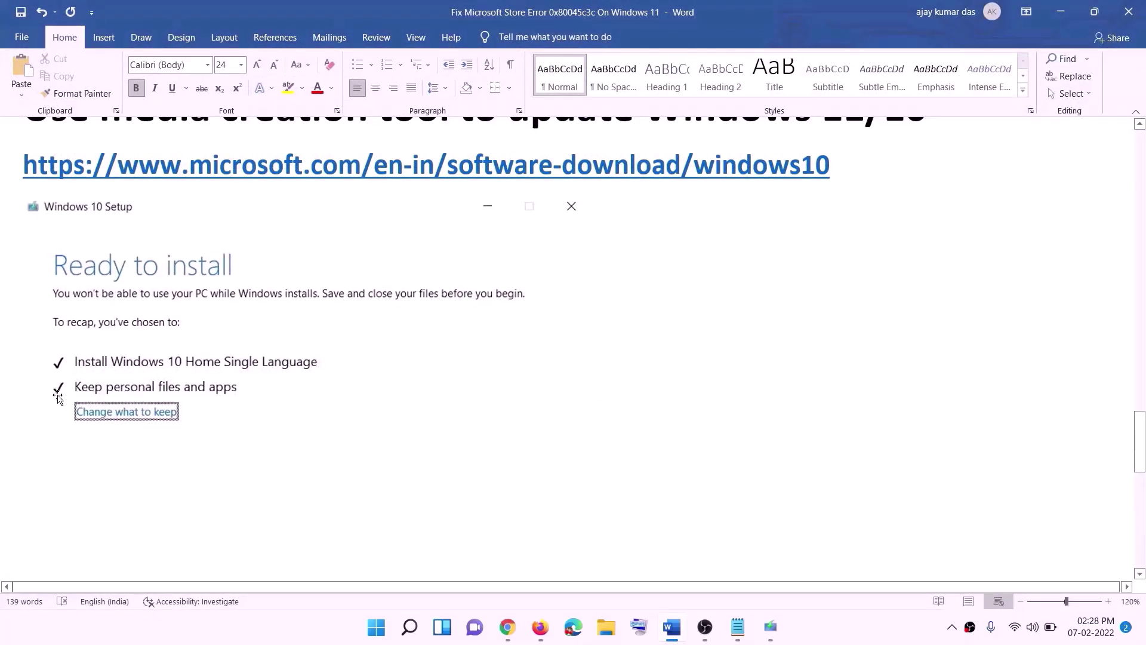
{"action": "scroll", "coordinate": [589, 414], "scroll_direction": "down", "scroll_amount": 5}
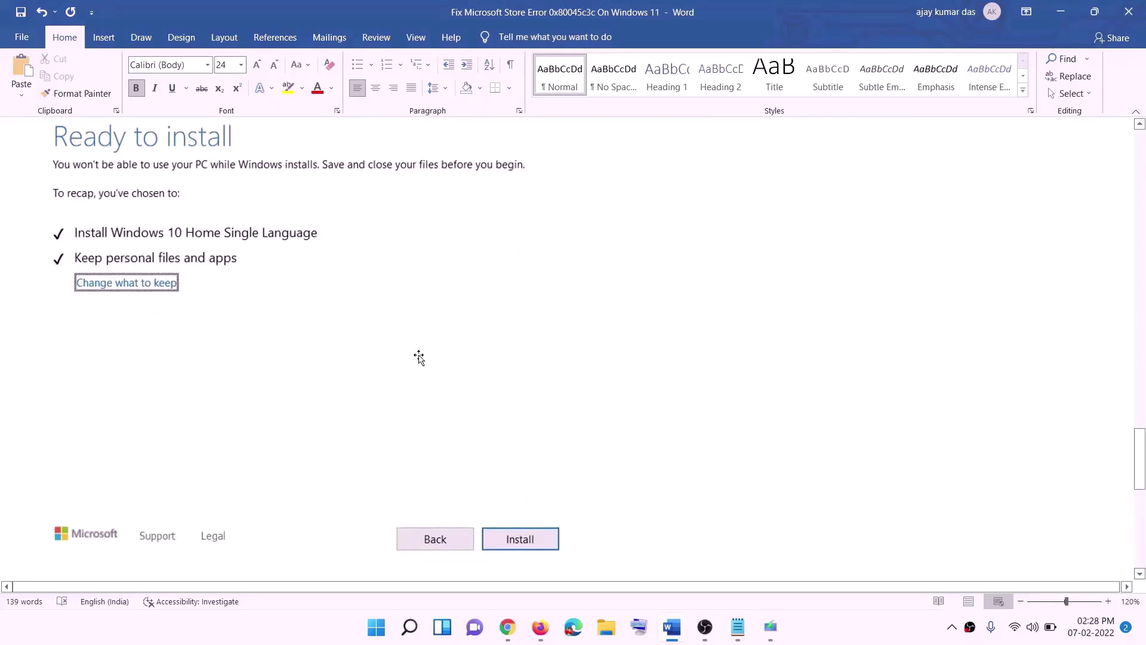
{"action": "scroll", "coordinate": [469, 370], "scroll_direction": "up", "scroll_amount": 1}
{"action": "scroll", "coordinate": [469, 370], "scroll_direction": "up", "scroll_amount": 1}
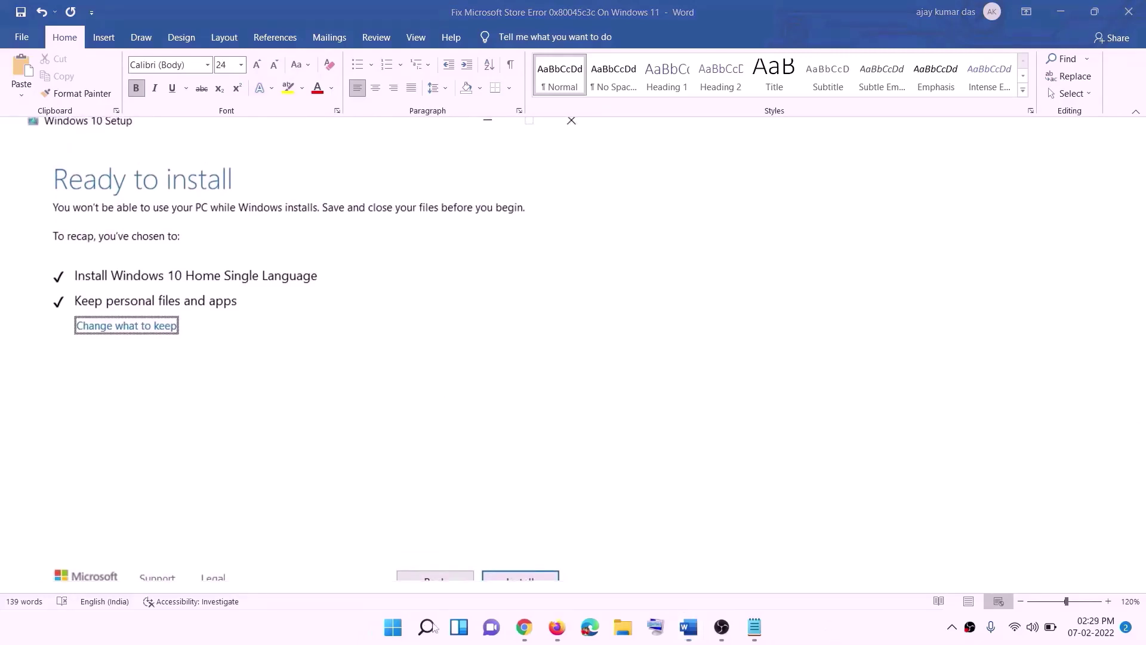
{"action": "left_click", "coordinate": [525, 628]}
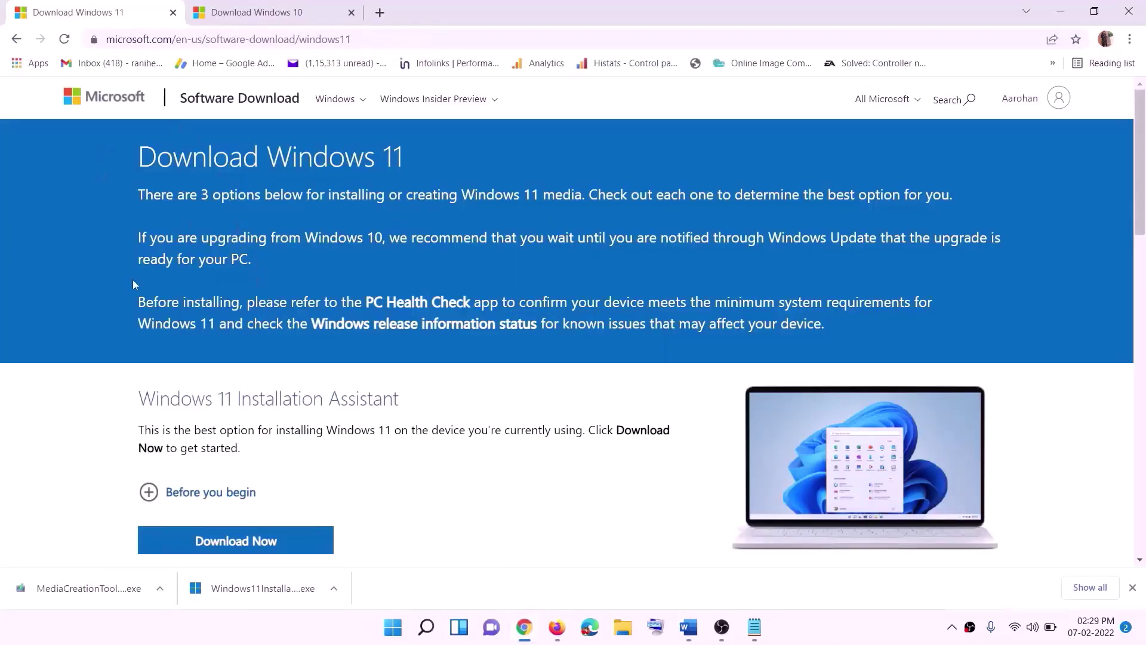
{"action": "scroll", "coordinate": [237, 366], "scroll_direction": "down", "scroll_amount": 5}
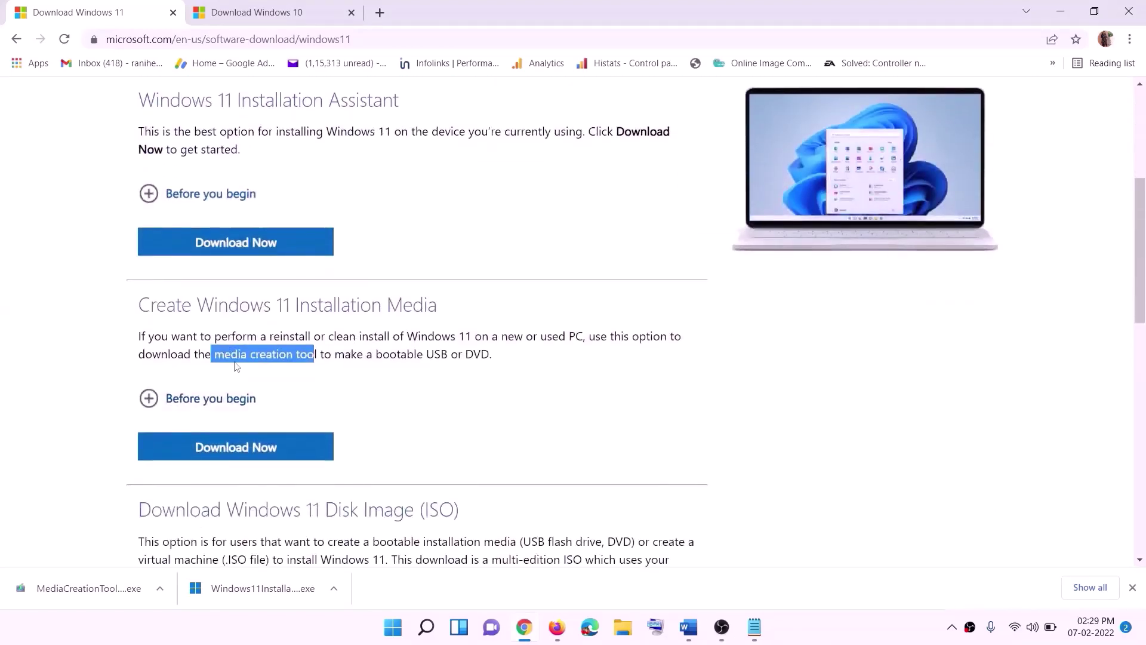